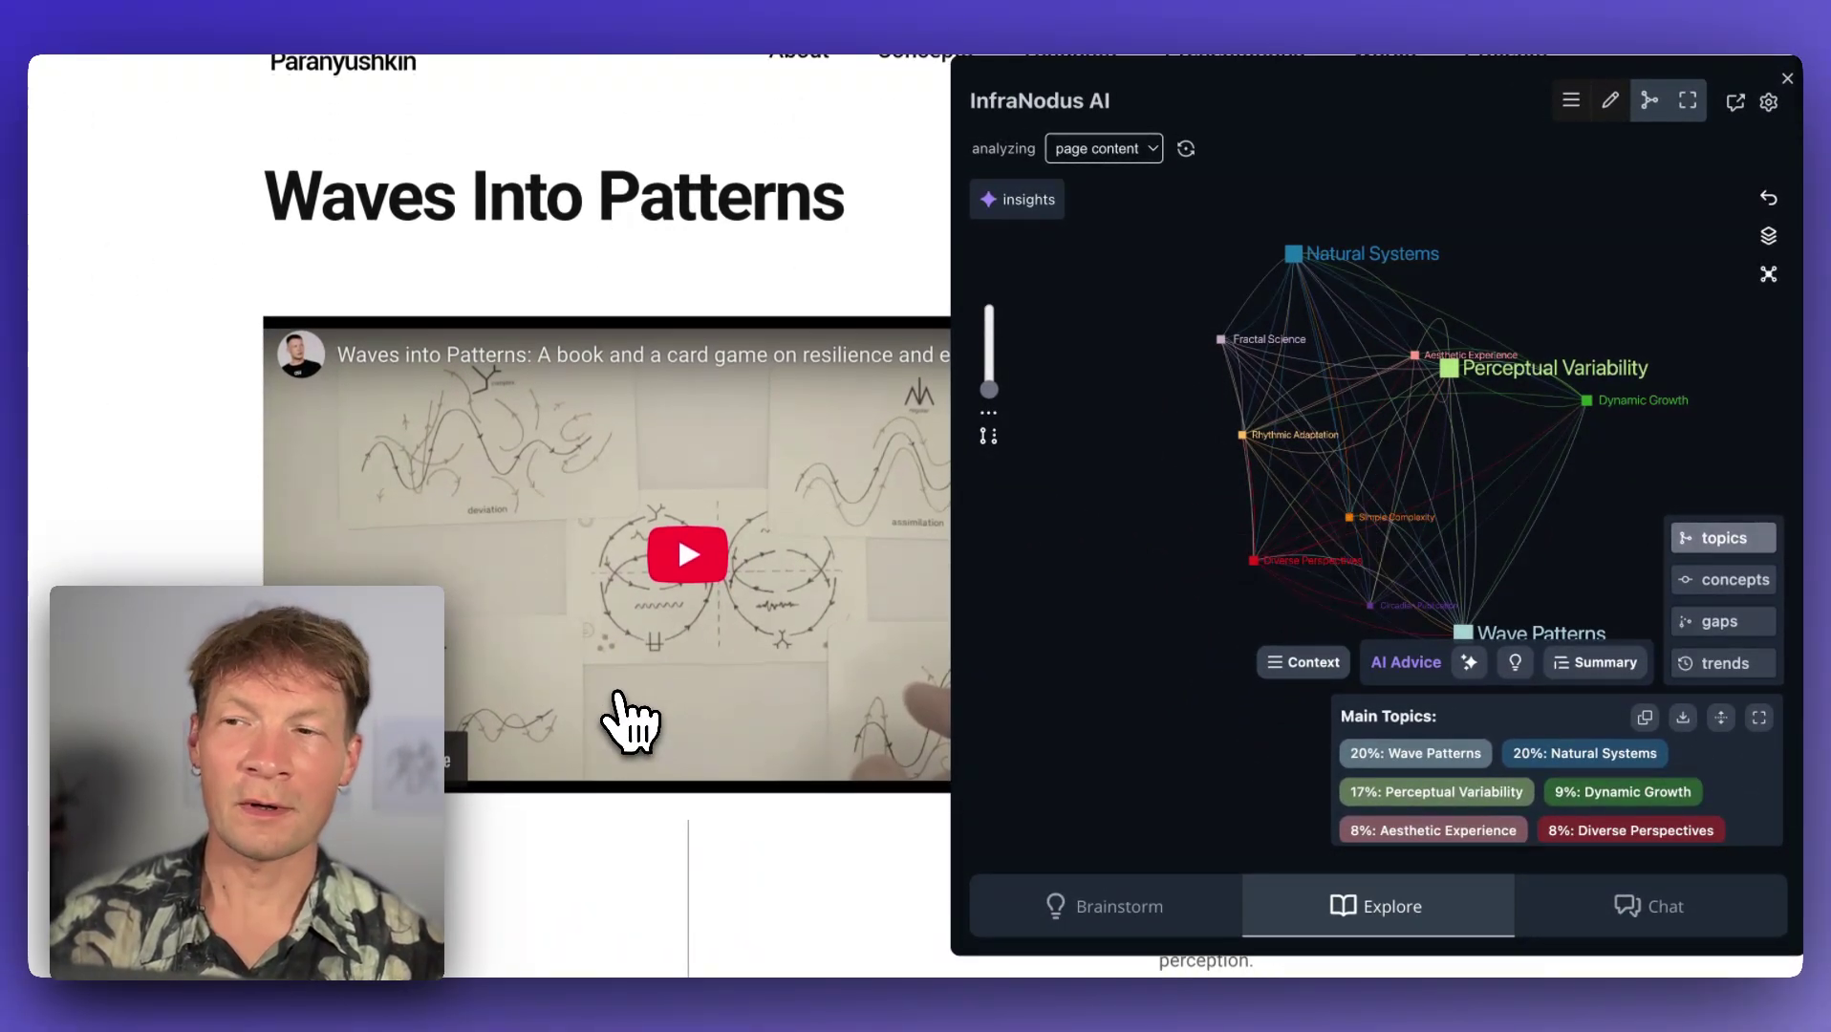
Close the InfraNodus AI overlay and relaunch it to analyze the page content of Waves Into Patterns
{"action": "scroll", "coordinate": [626, 722], "scroll_direction": "down", "scroll_amount": 5}
{"action": "scroll", "coordinate": [626, 721], "scroll_direction": "down", "scroll_amount": 5}
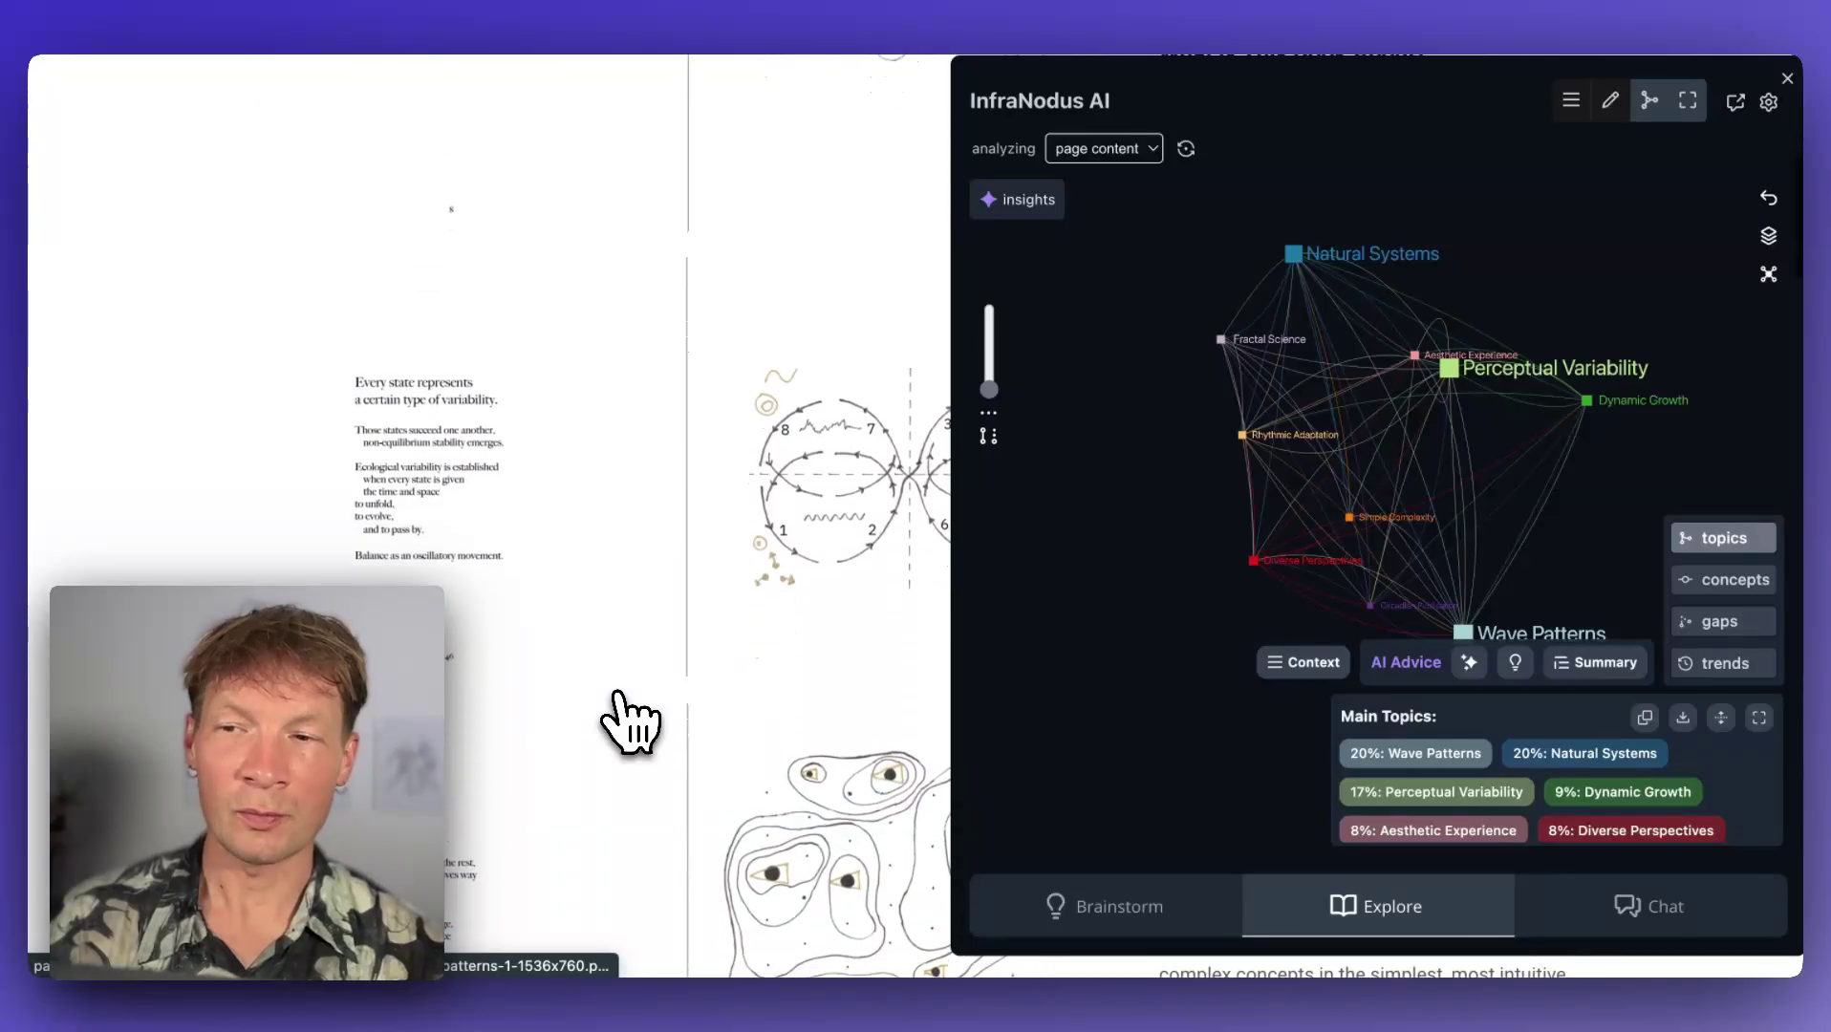
{"action": "scroll", "coordinate": [626, 722], "scroll_direction": "up", "scroll_amount": 15}
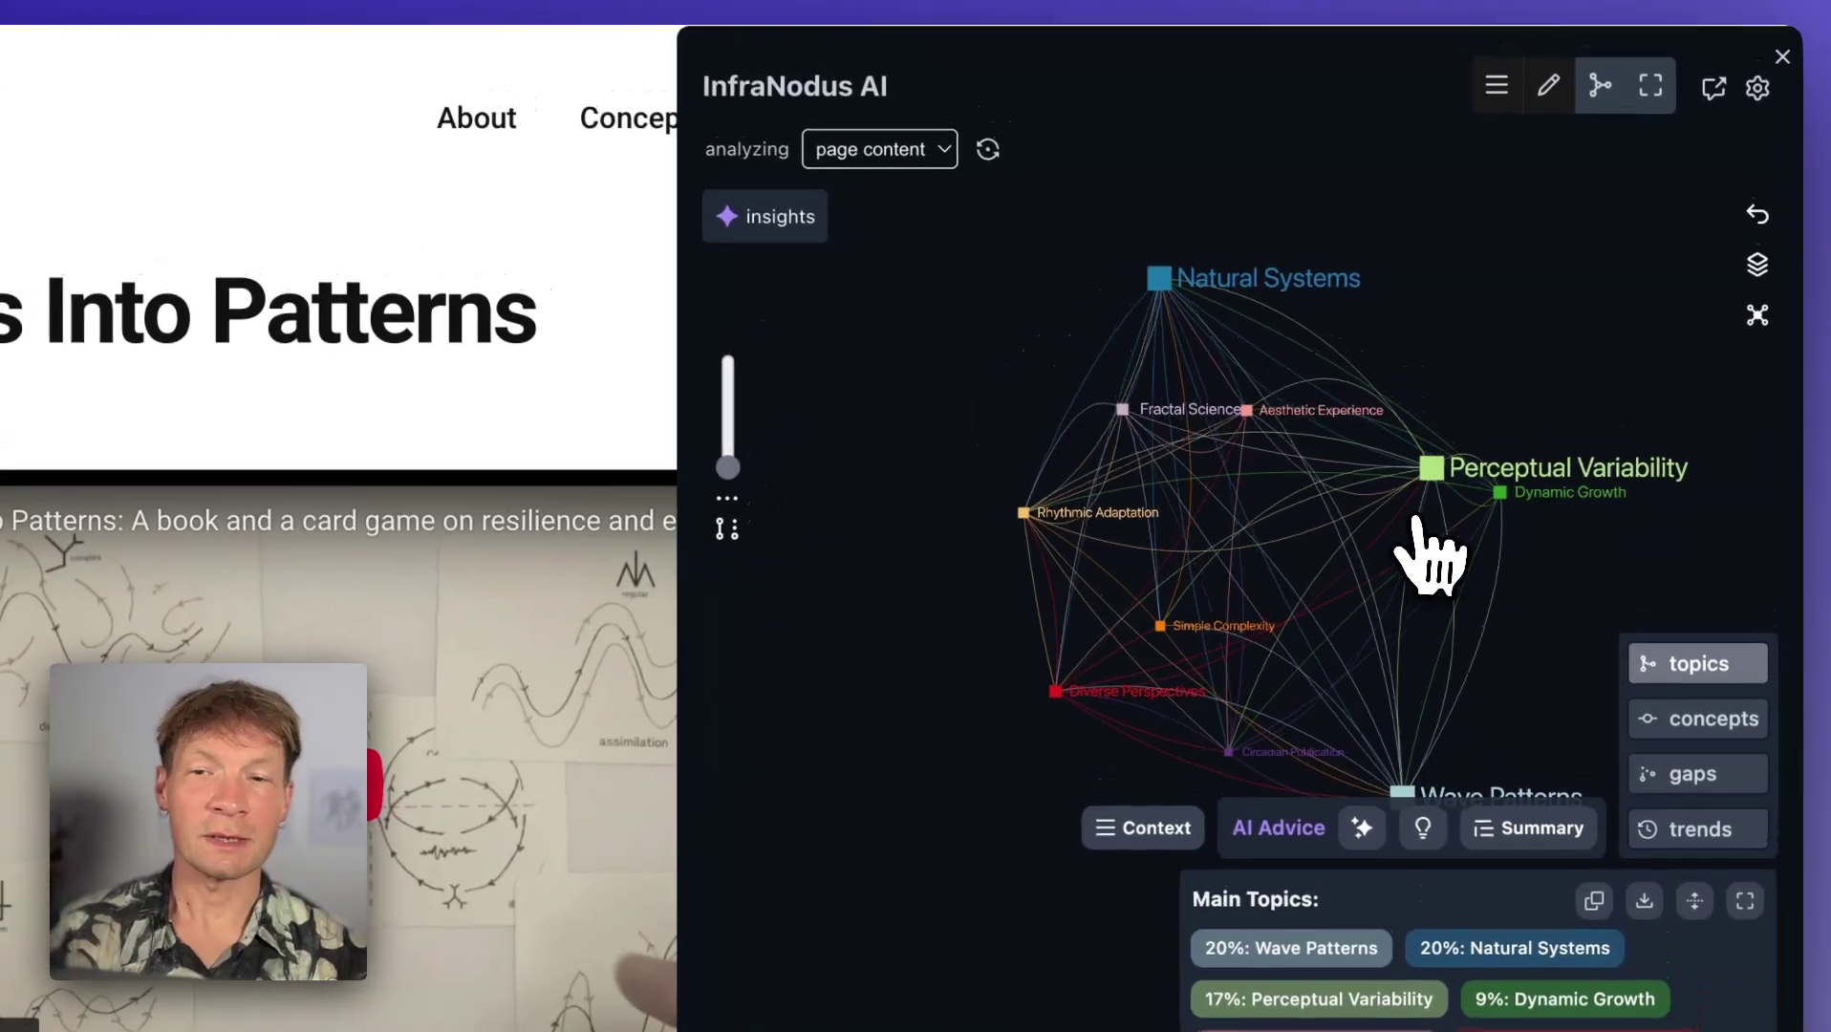
{"action": "left_click", "coordinate": [1783, 59]}
{"action": "scroll", "coordinate": [1785, 984], "scroll_direction": "down", "scroll_amount": 3}
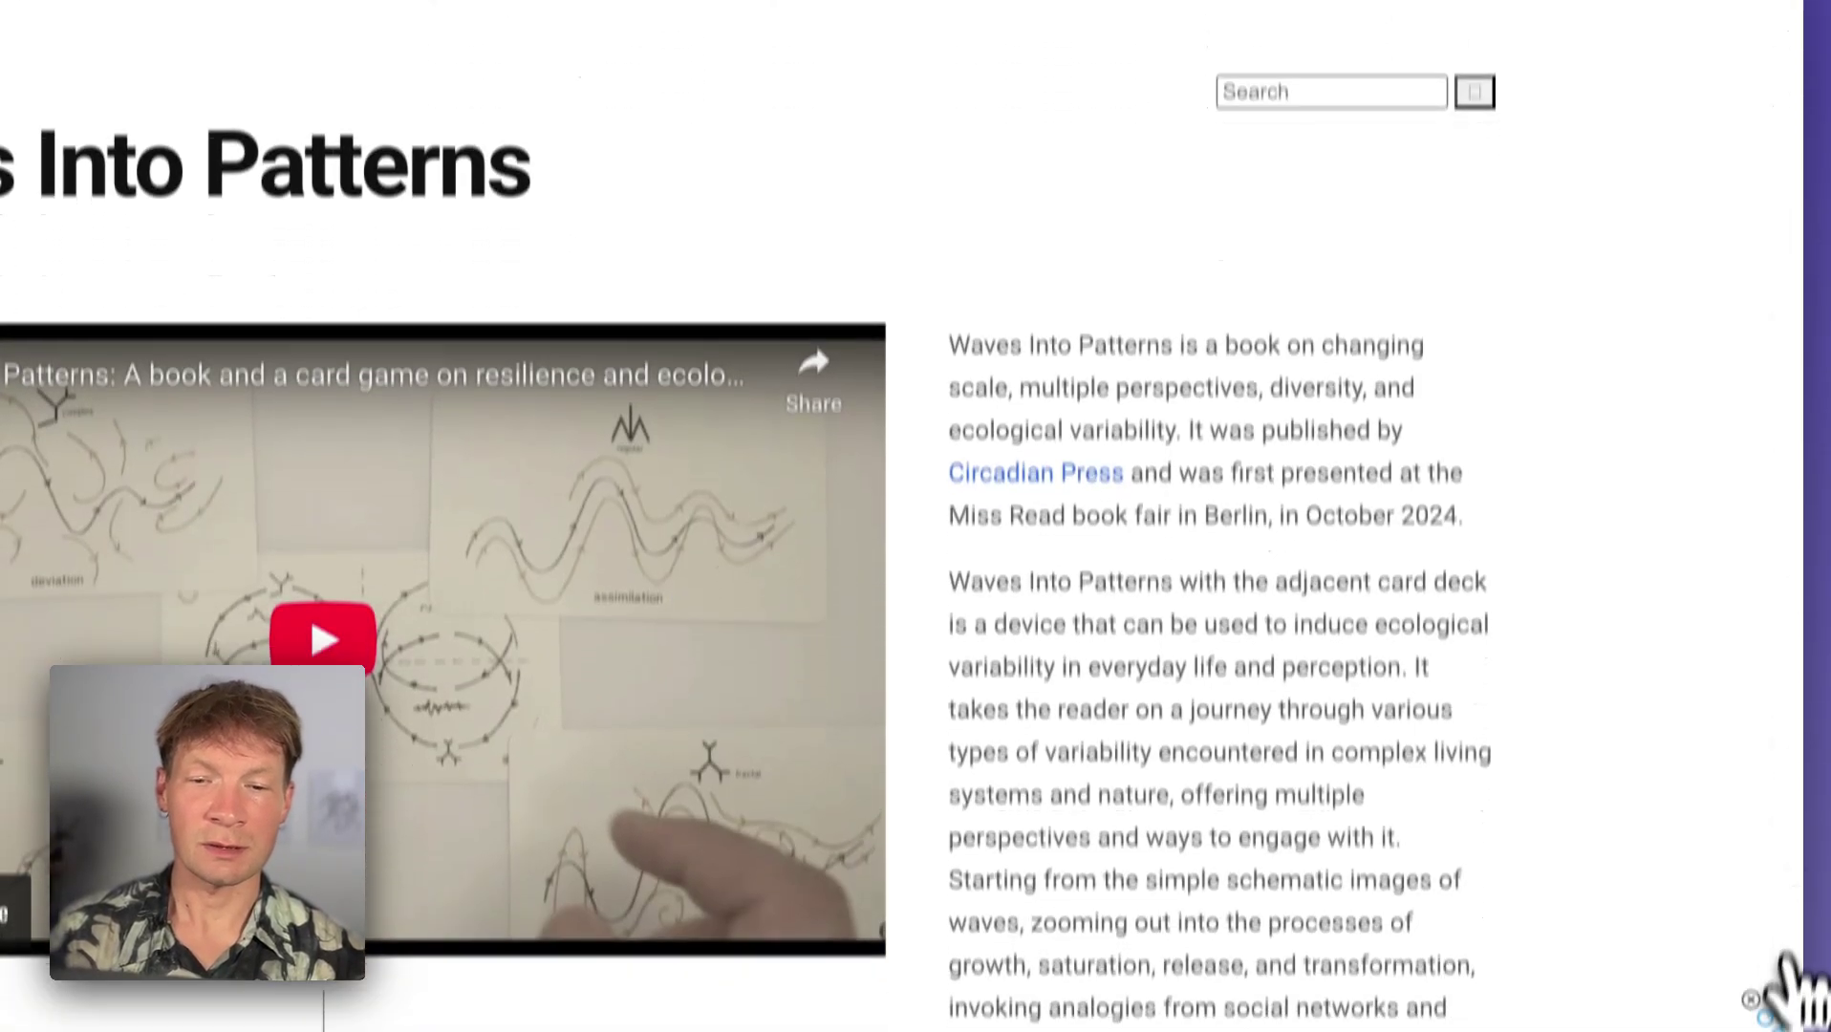
{"action": "left_click", "coordinate": [1776, 951]}
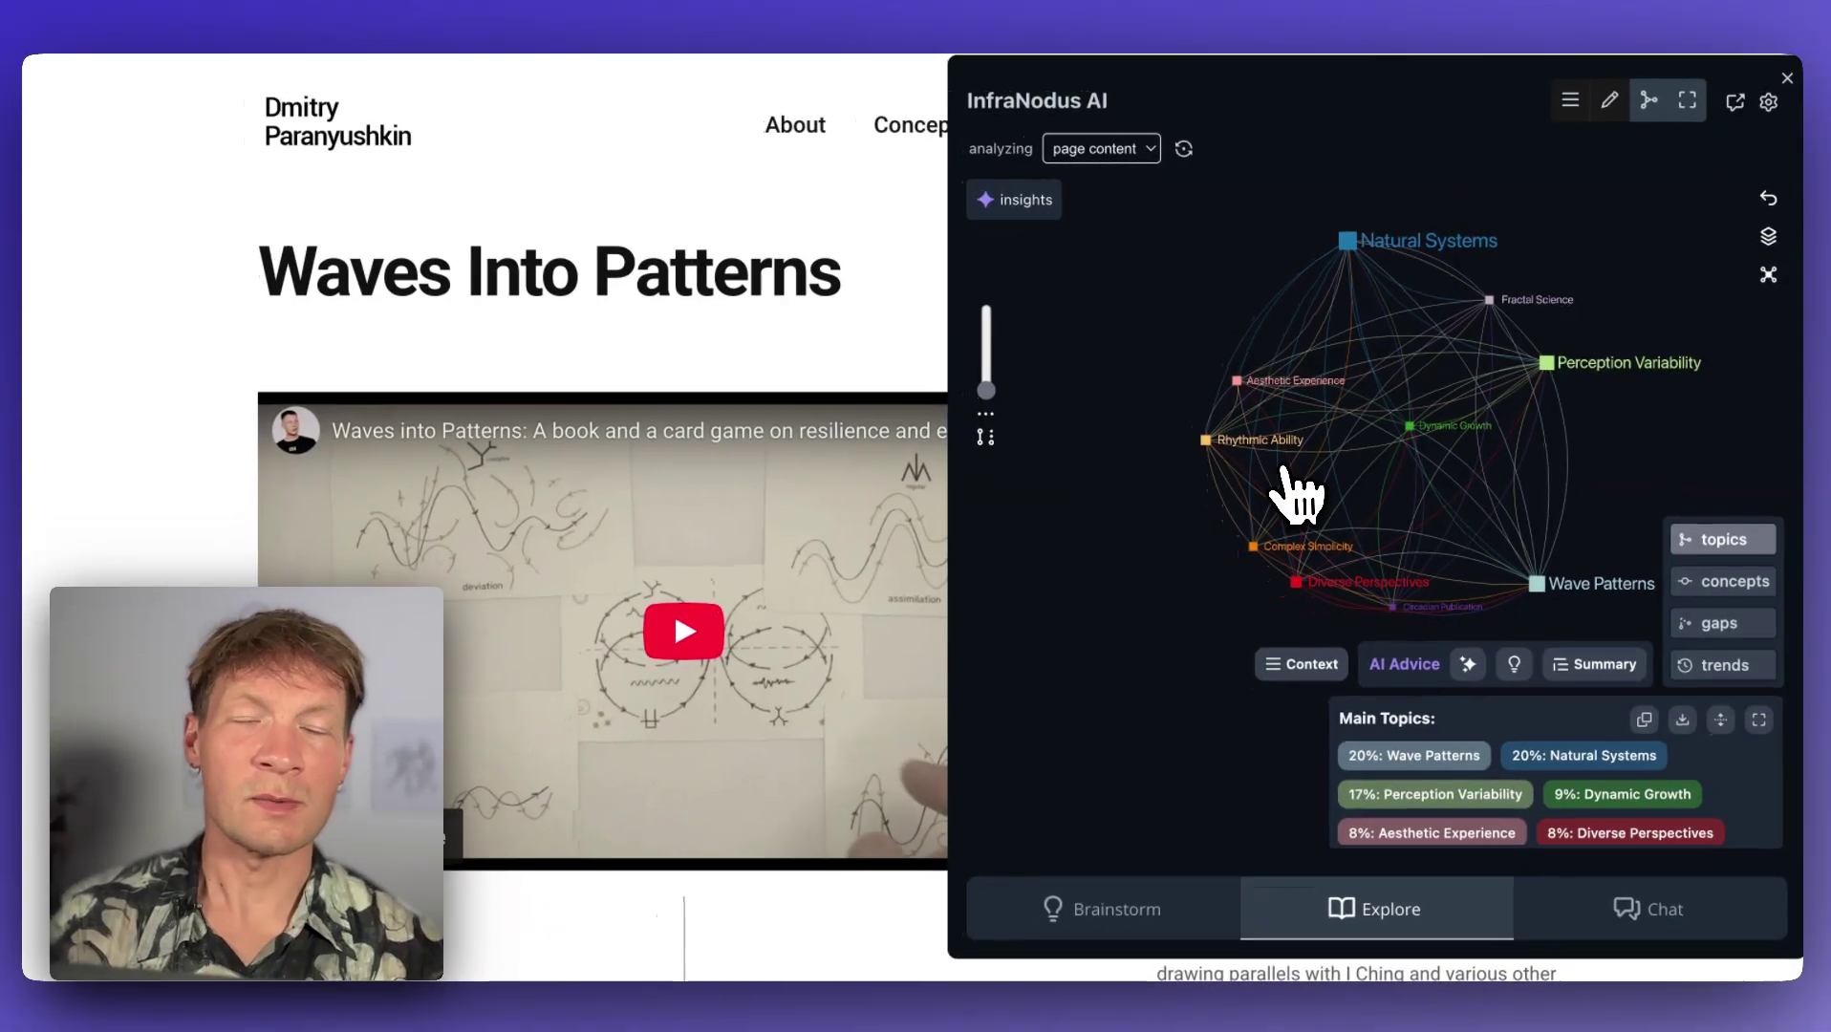
Explore the Wave Patterns and Natural Systems main topics in the graph, and reduce the concept display to topics only
{"action": "scroll", "coordinate": [636, 588], "scroll_direction": "down", "scroll_amount": 10}
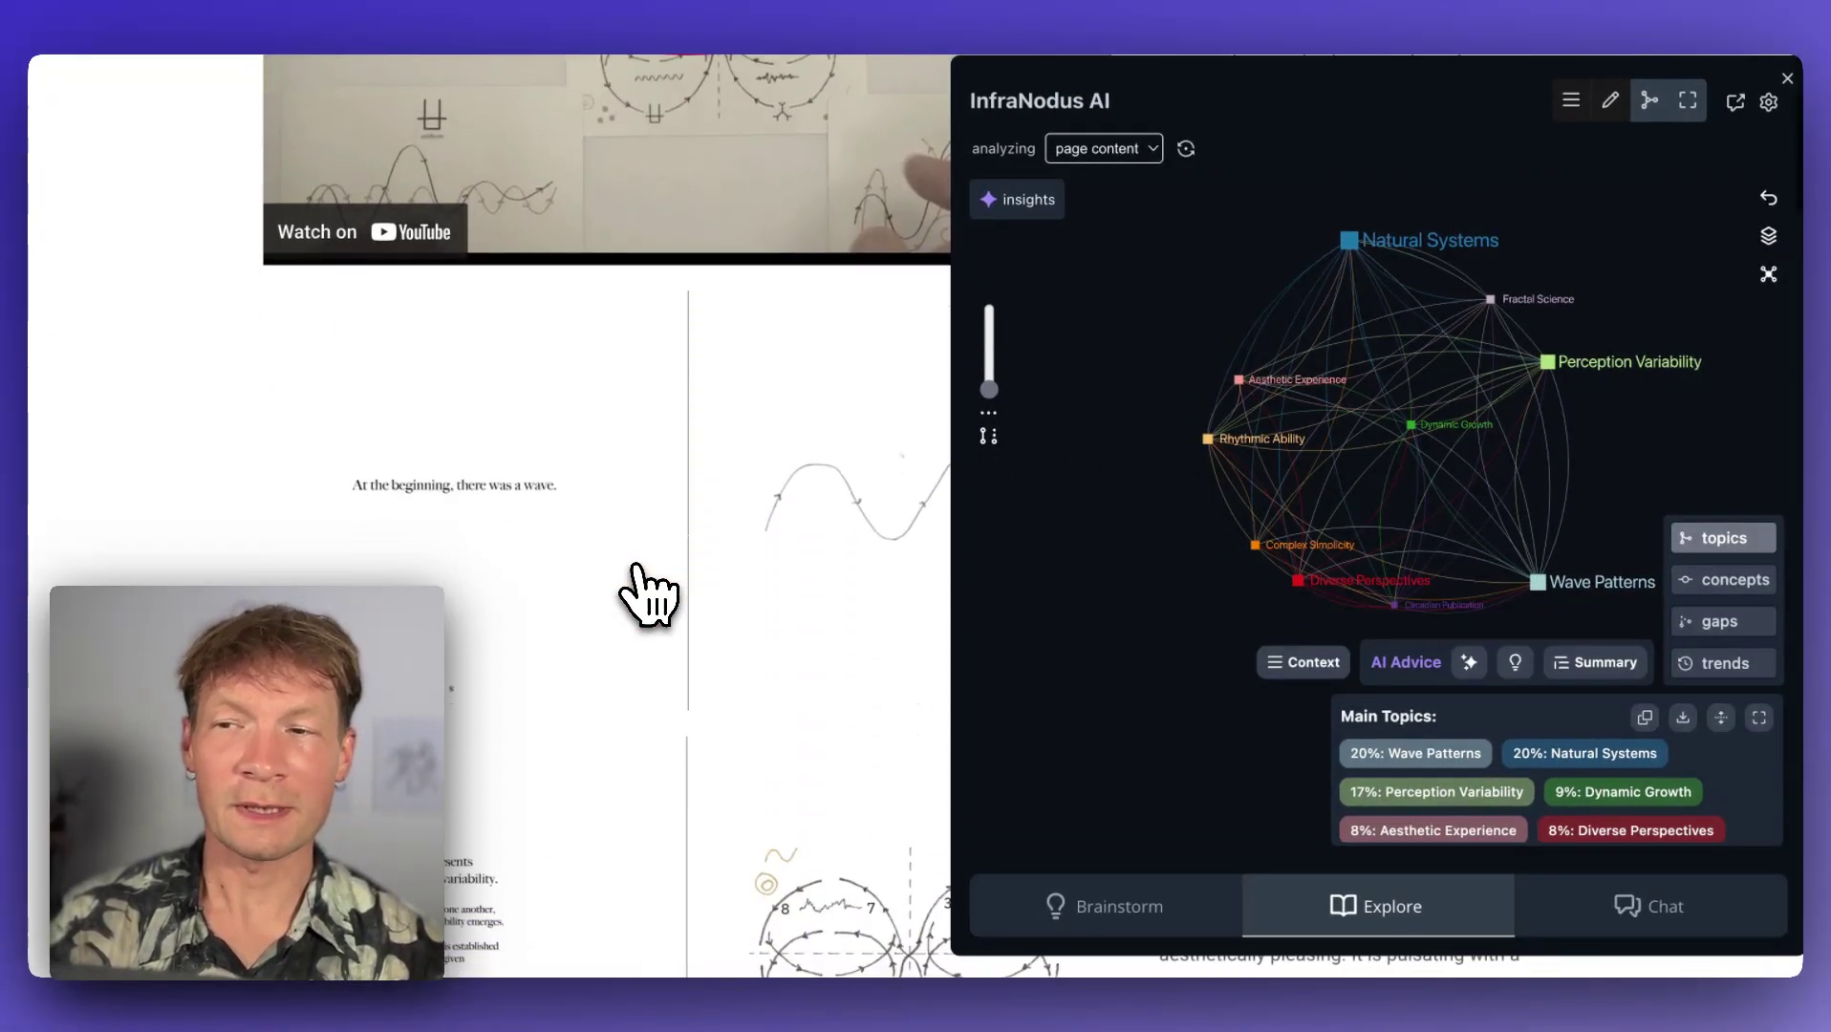
{"action": "scroll", "coordinate": [650, 592], "scroll_direction": "up", "scroll_amount": 10}
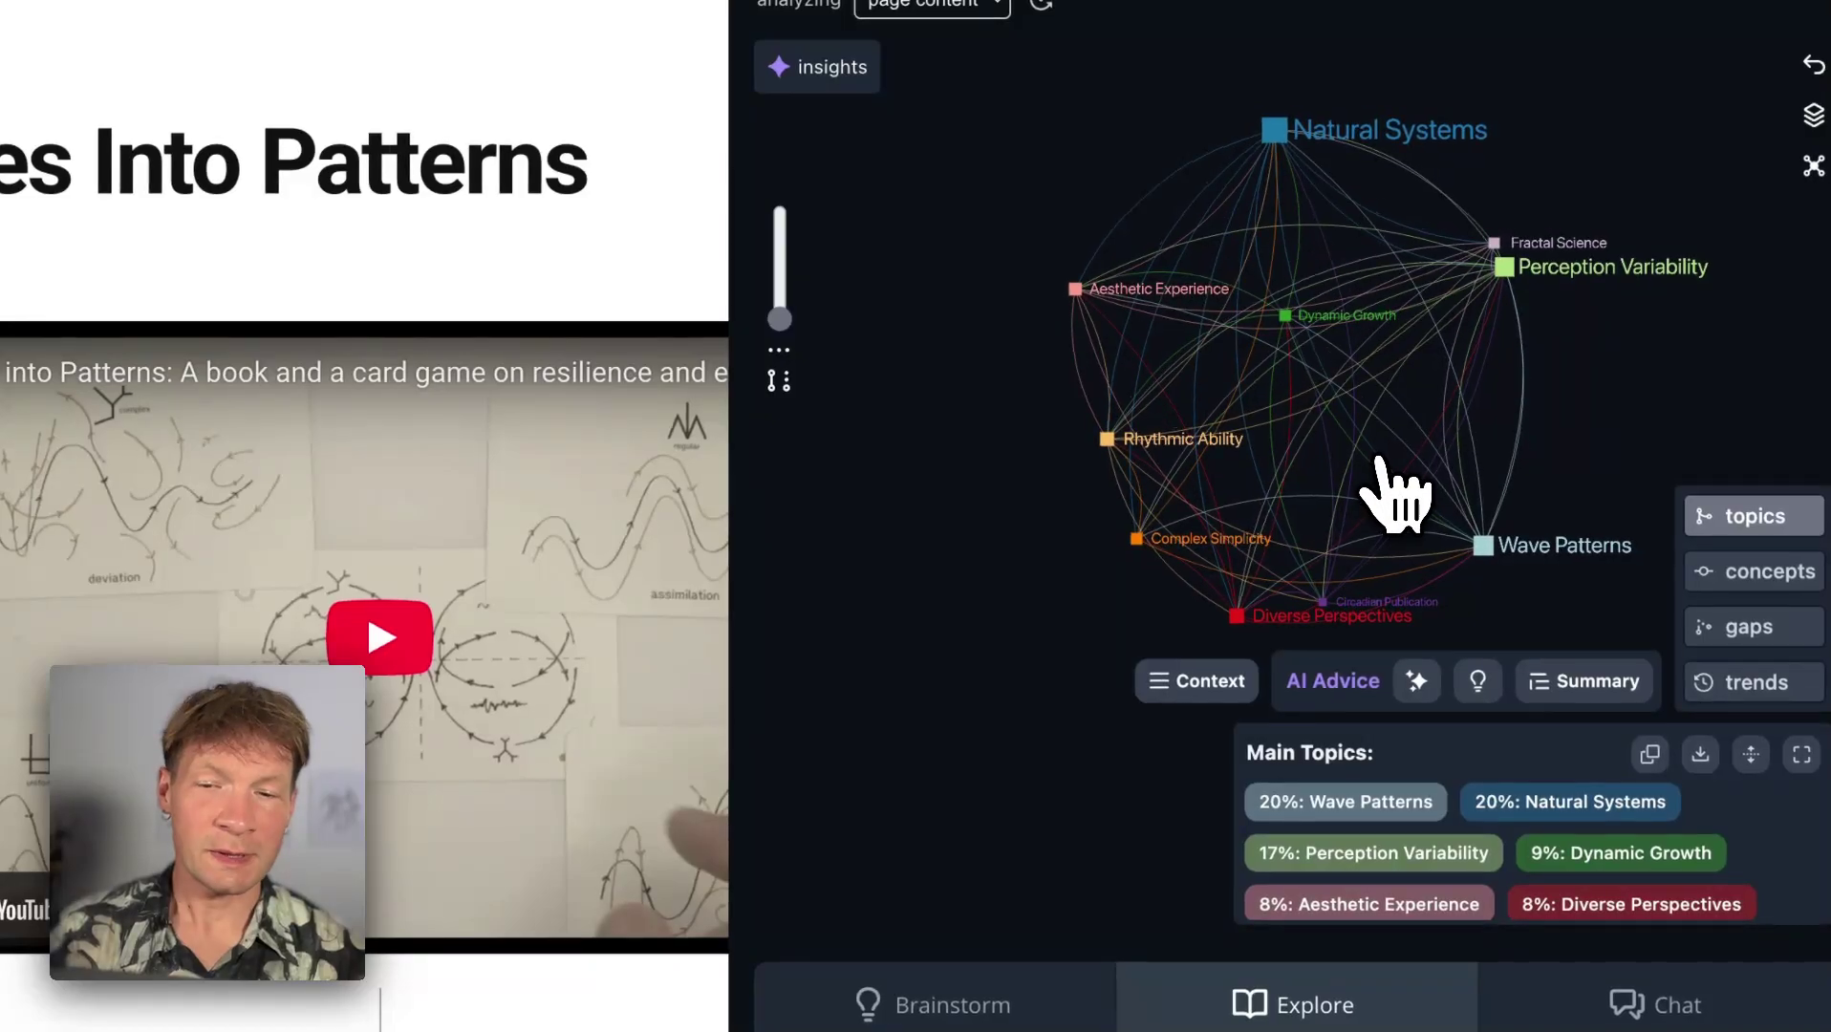
{"action": "left_click", "coordinate": [1357, 811]}
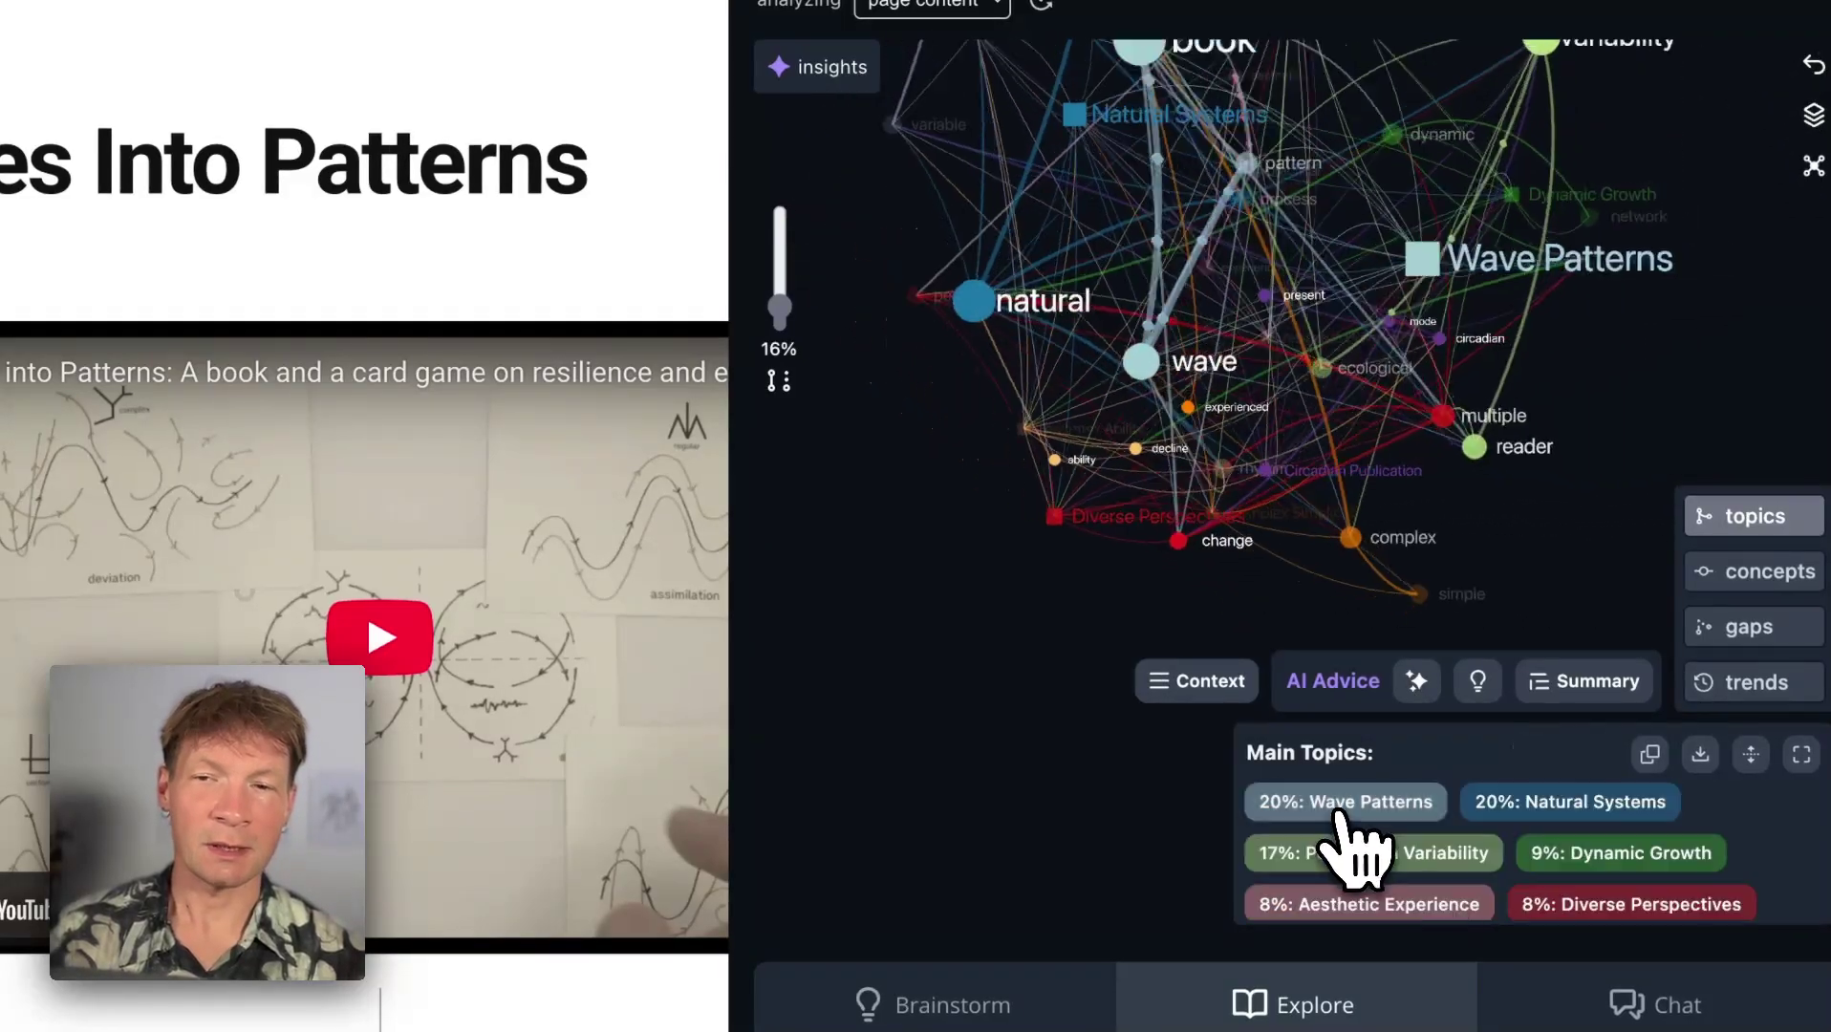
{"action": "left_click", "coordinate": [1549, 805]}
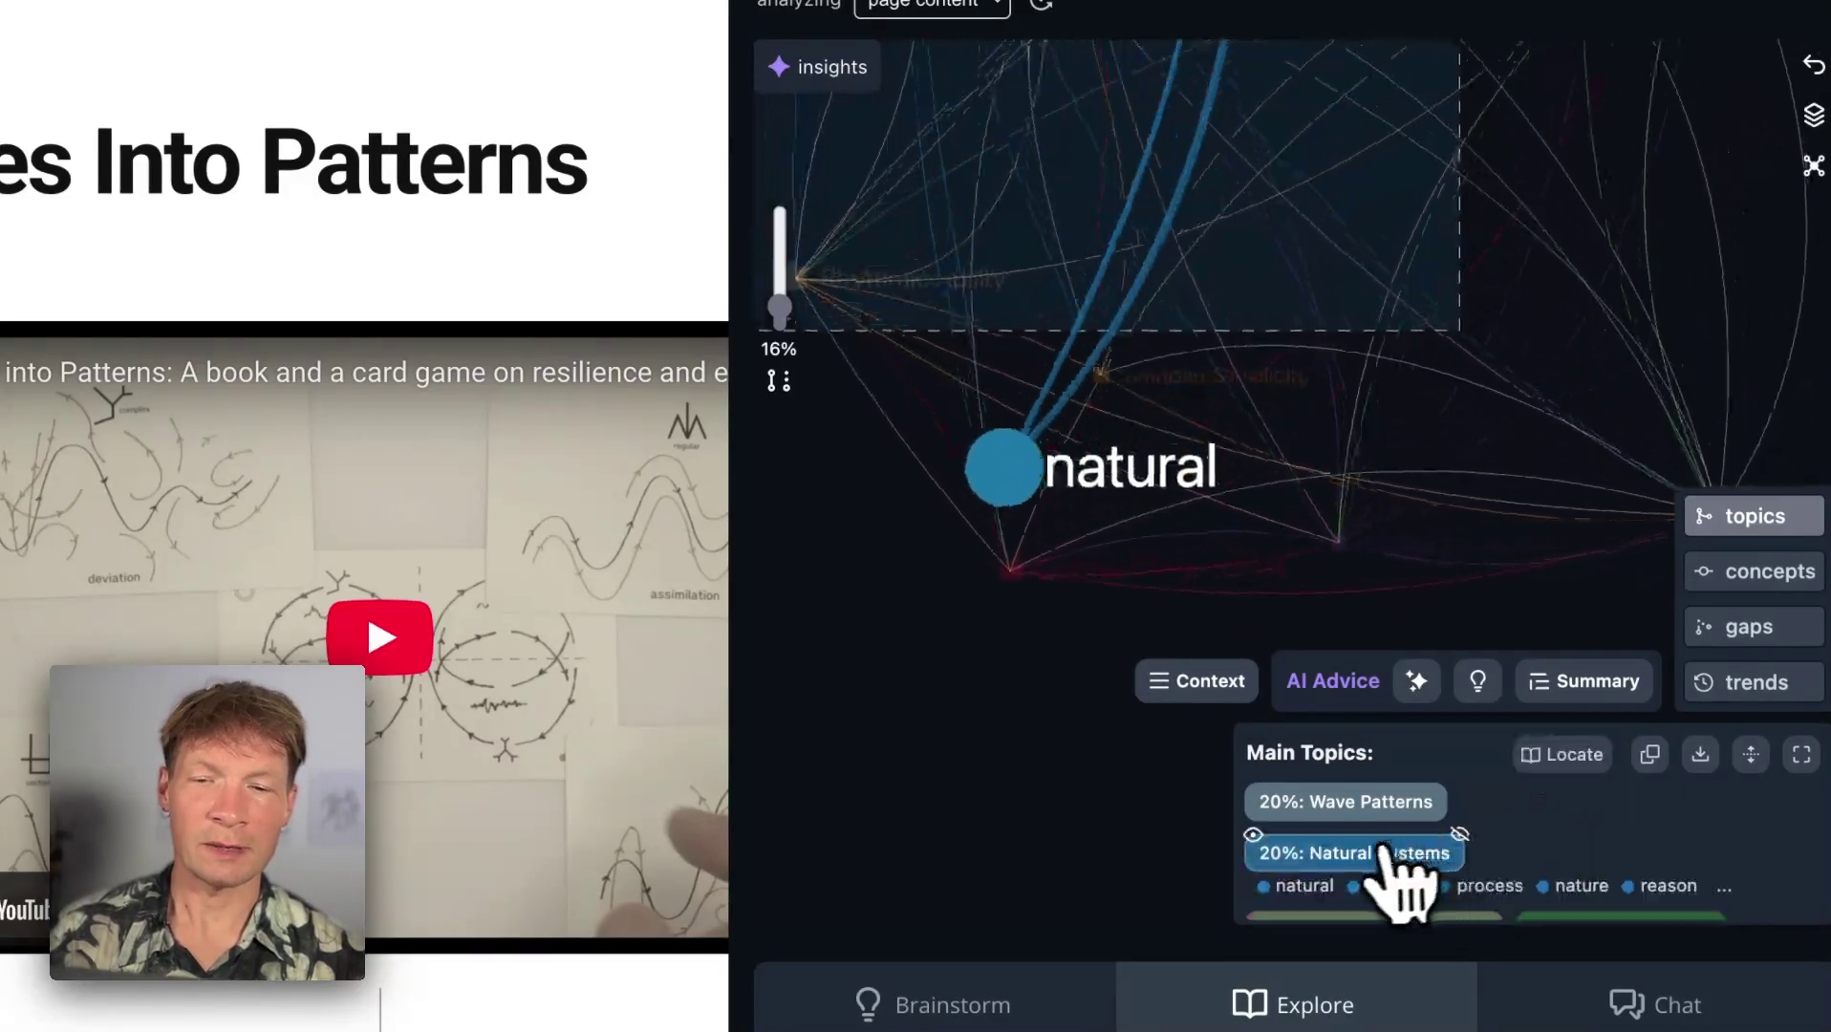
{"action": "left_click_drag", "start_coordinate": [780, 308], "coordinate": [781, 340]}
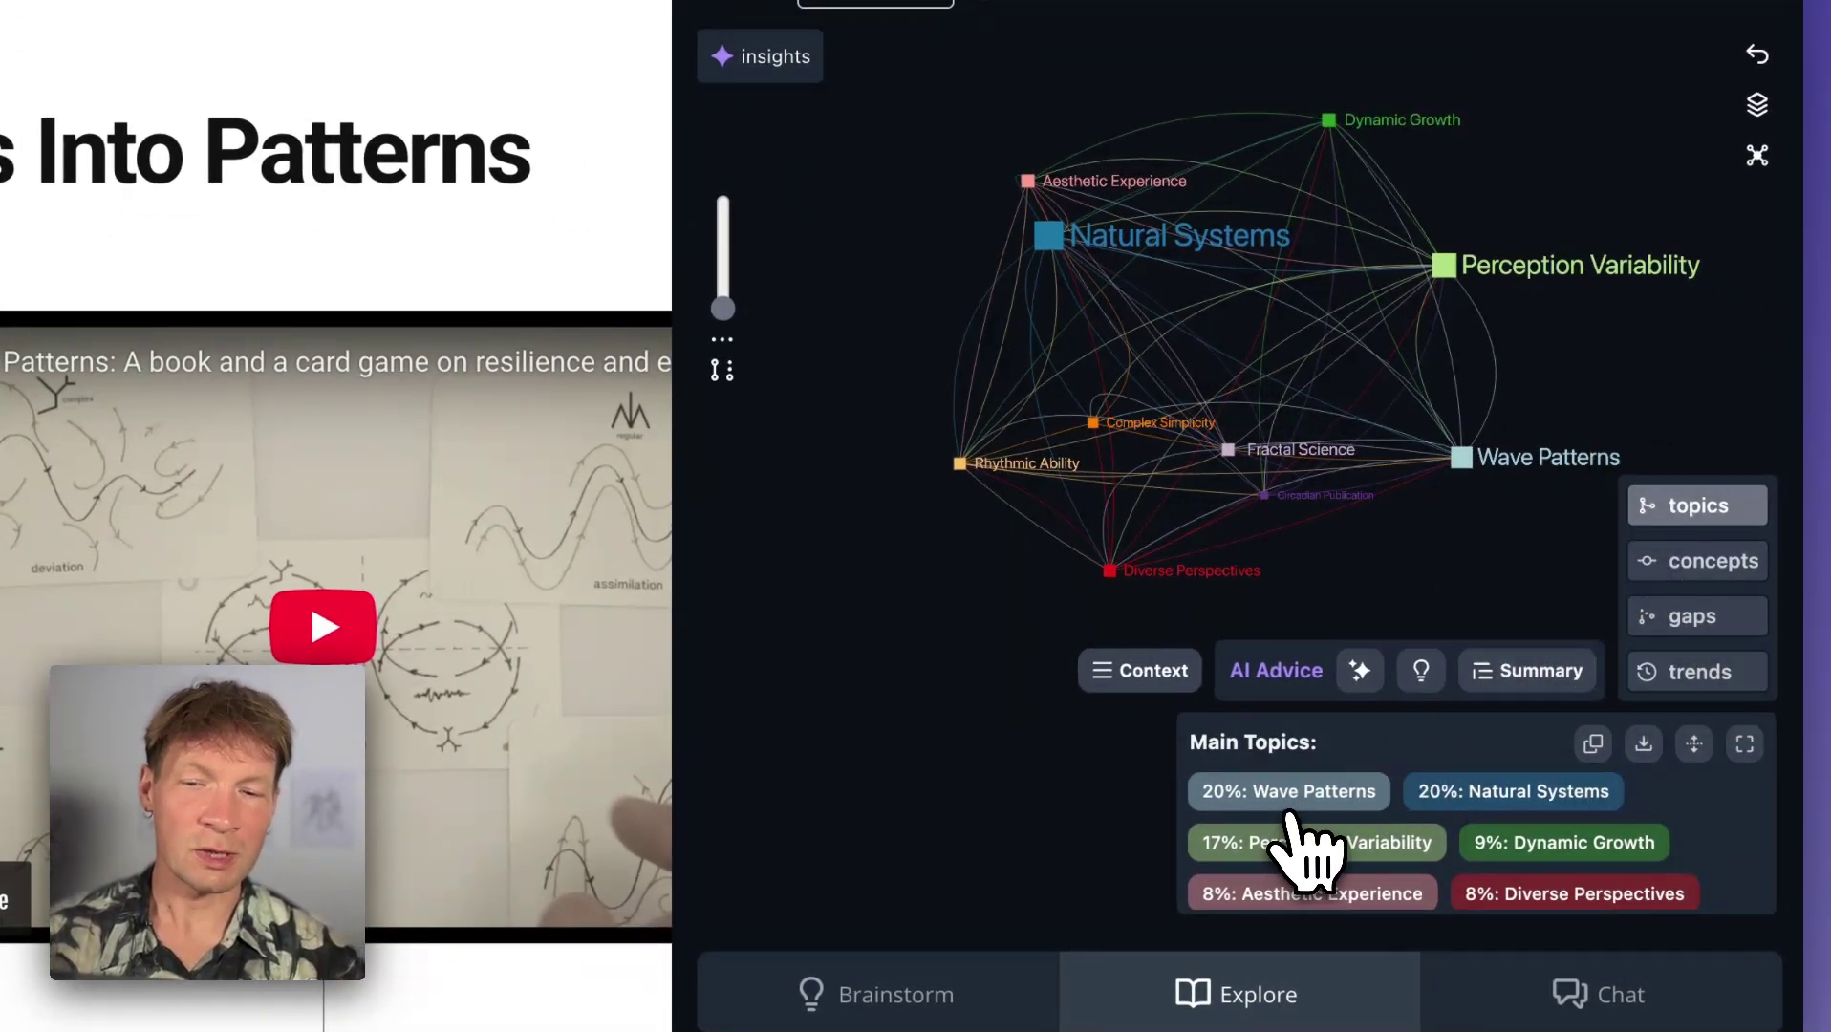
Isolate the Wave Patterns topic, reveal its concepts at 56%, and reduce the graph to its minimum detail again
{"action": "left_click", "coordinate": [1292, 803]}
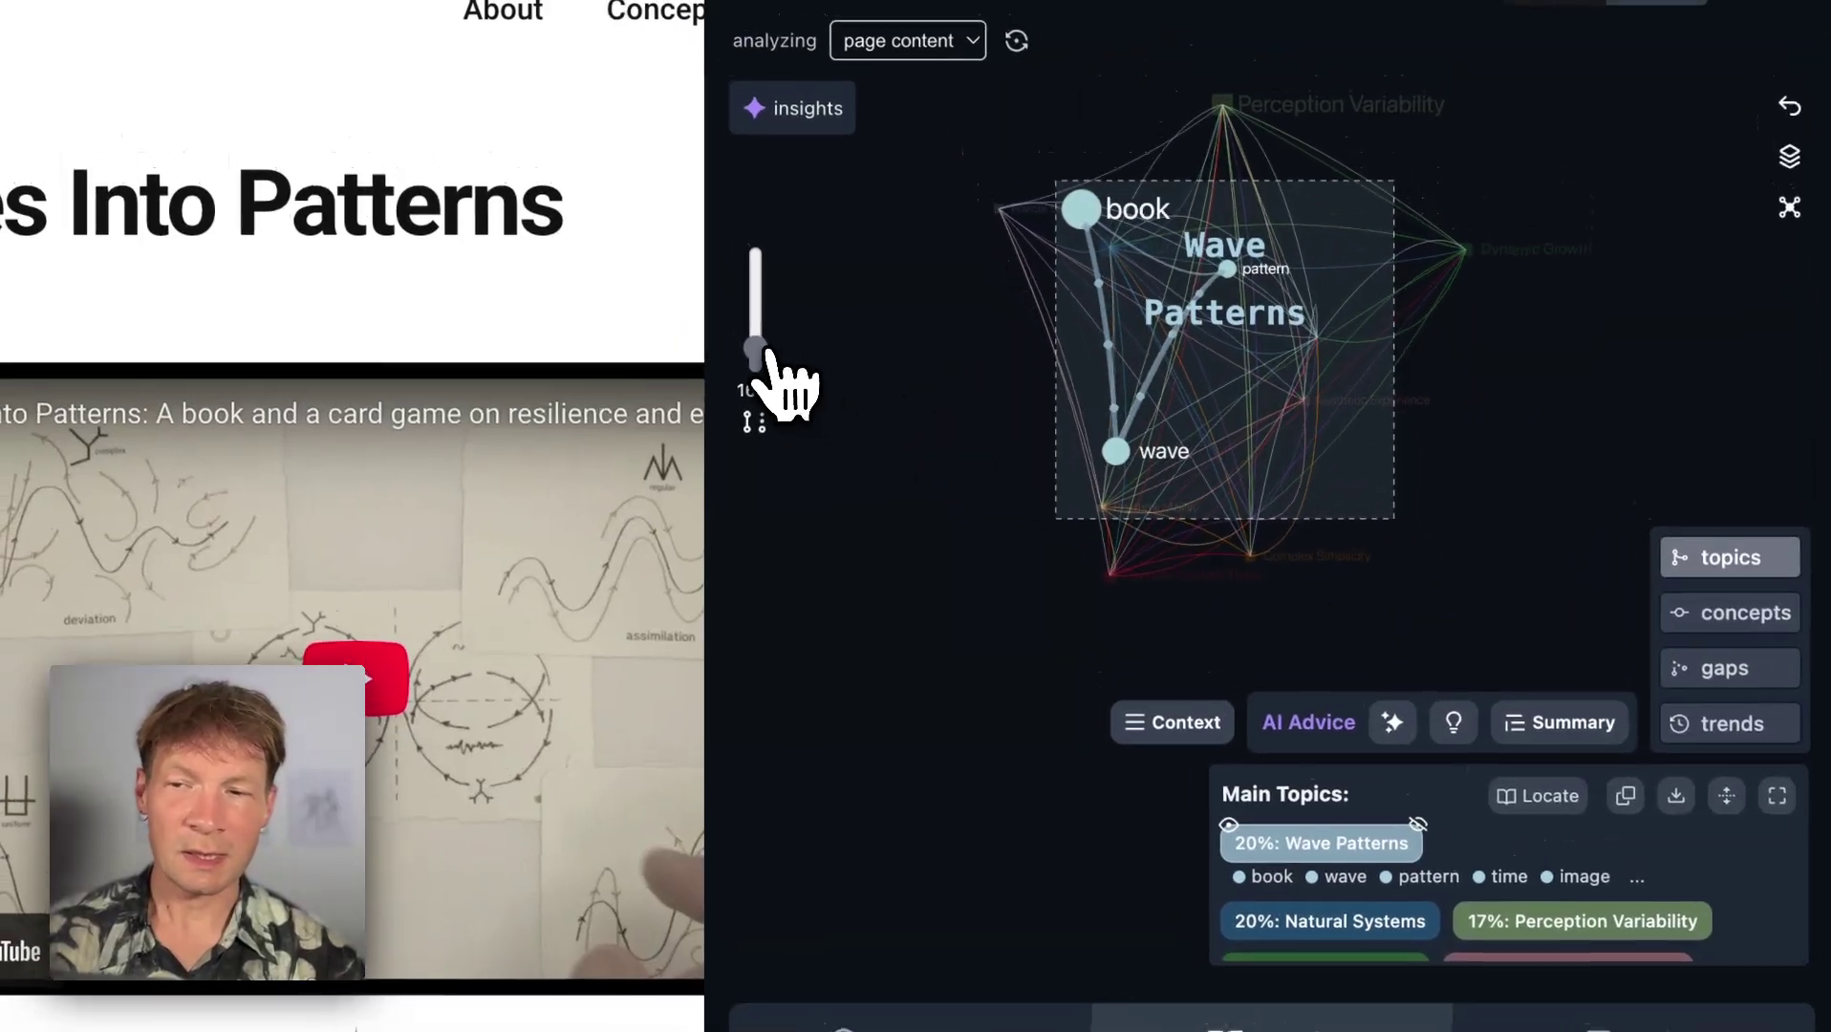
{"action": "left_click_drag", "start_coordinate": [769, 351], "coordinate": [756, 311]}
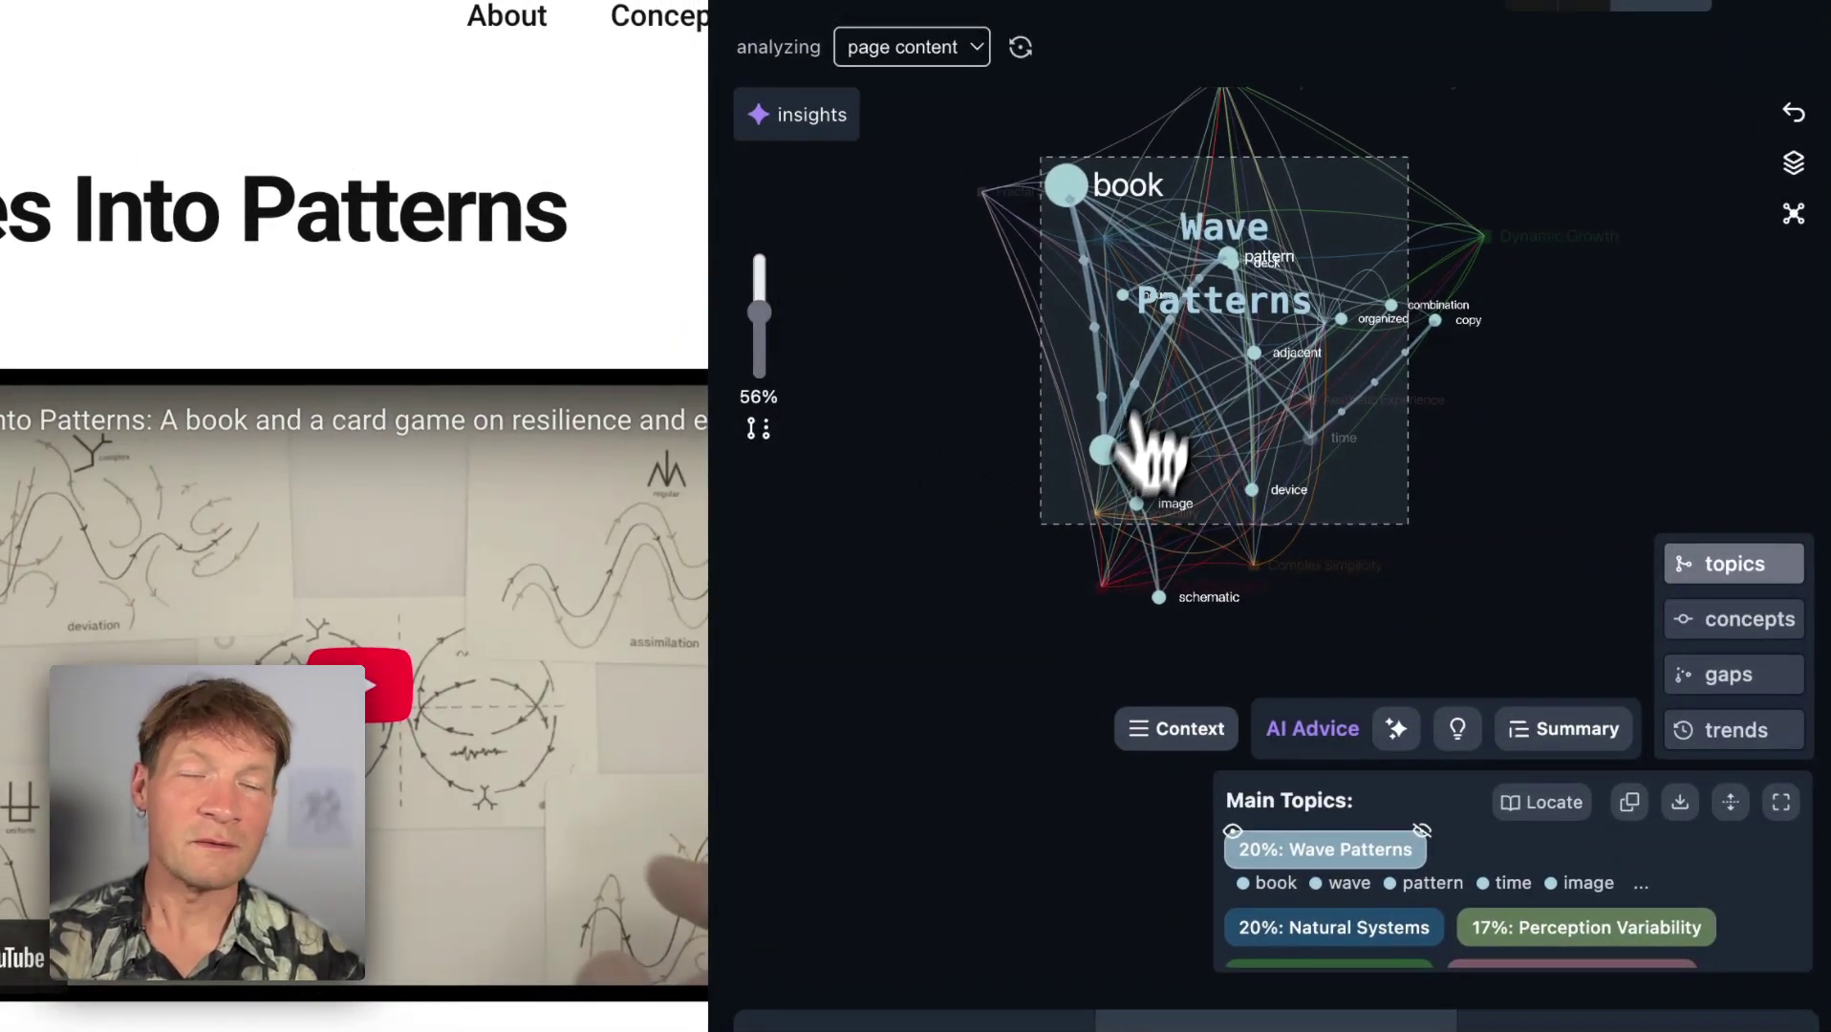
{"action": "left_click_drag", "start_coordinate": [759, 312], "coordinate": [770, 362]}
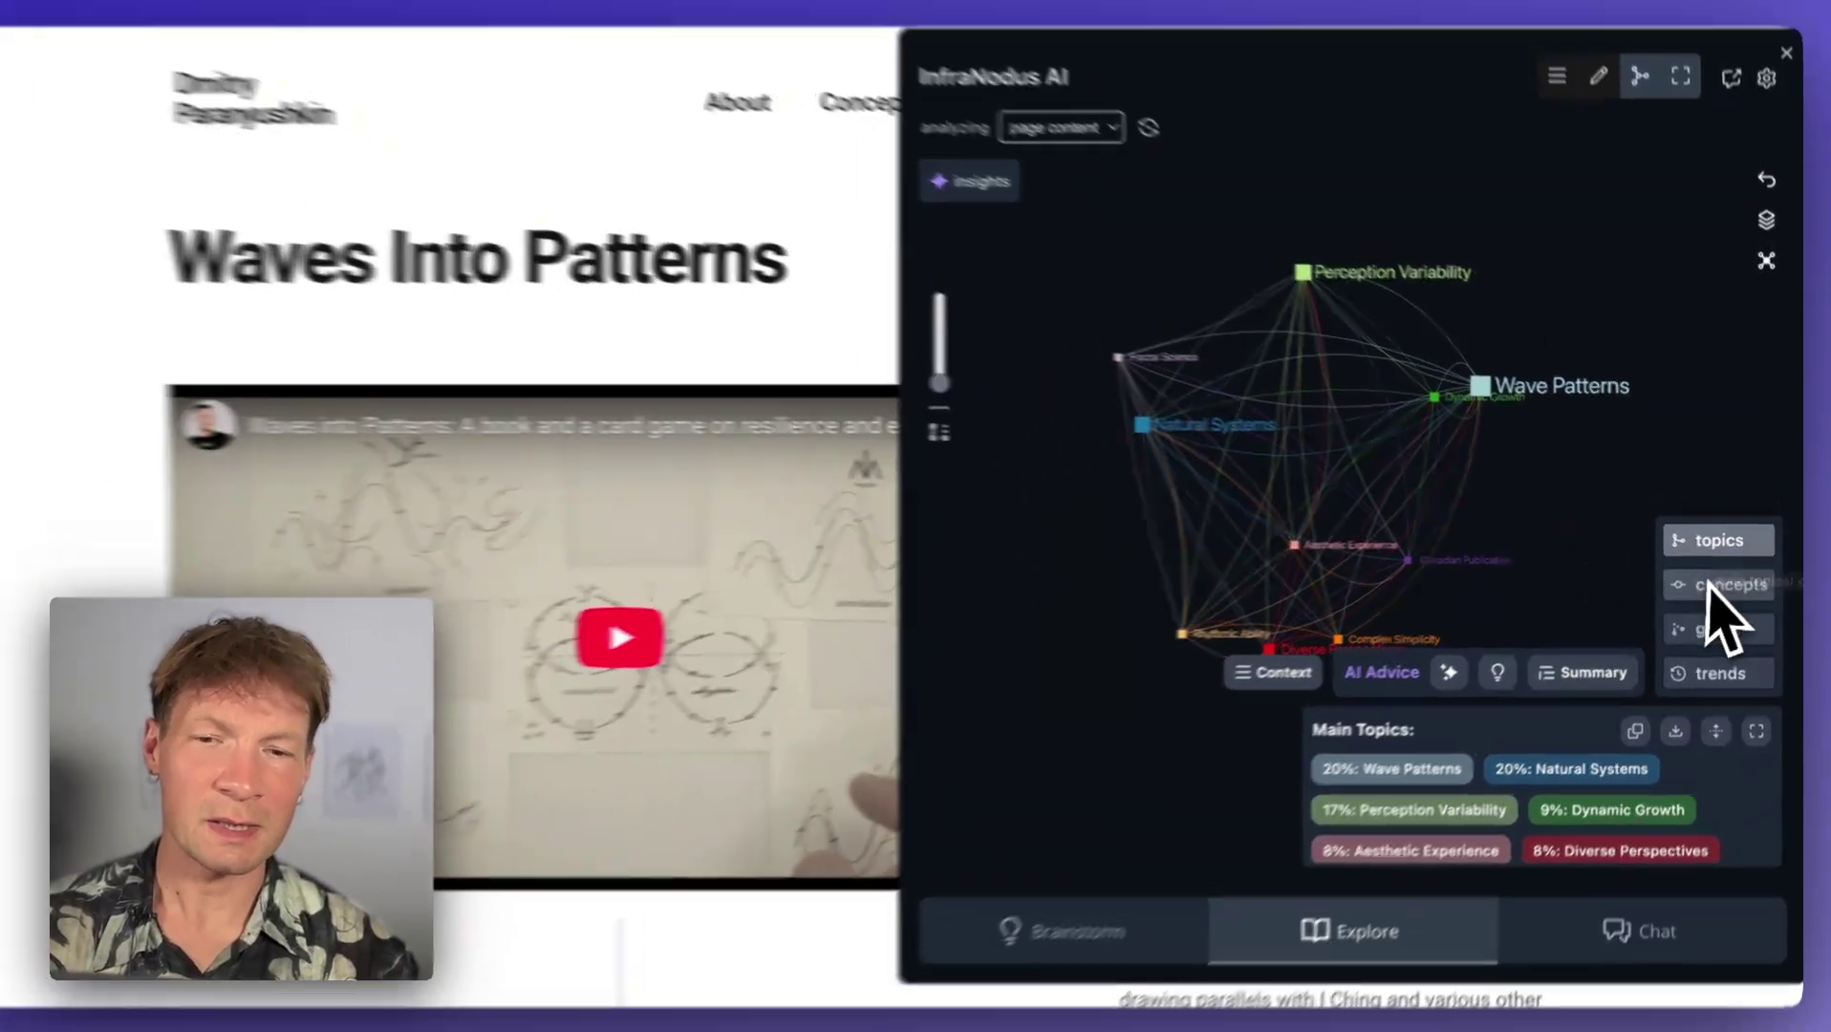
Show the graph's top concepts and relations, and raise the share of displayed concepts to 32%
{"action": "left_click", "coordinate": [1720, 581]}
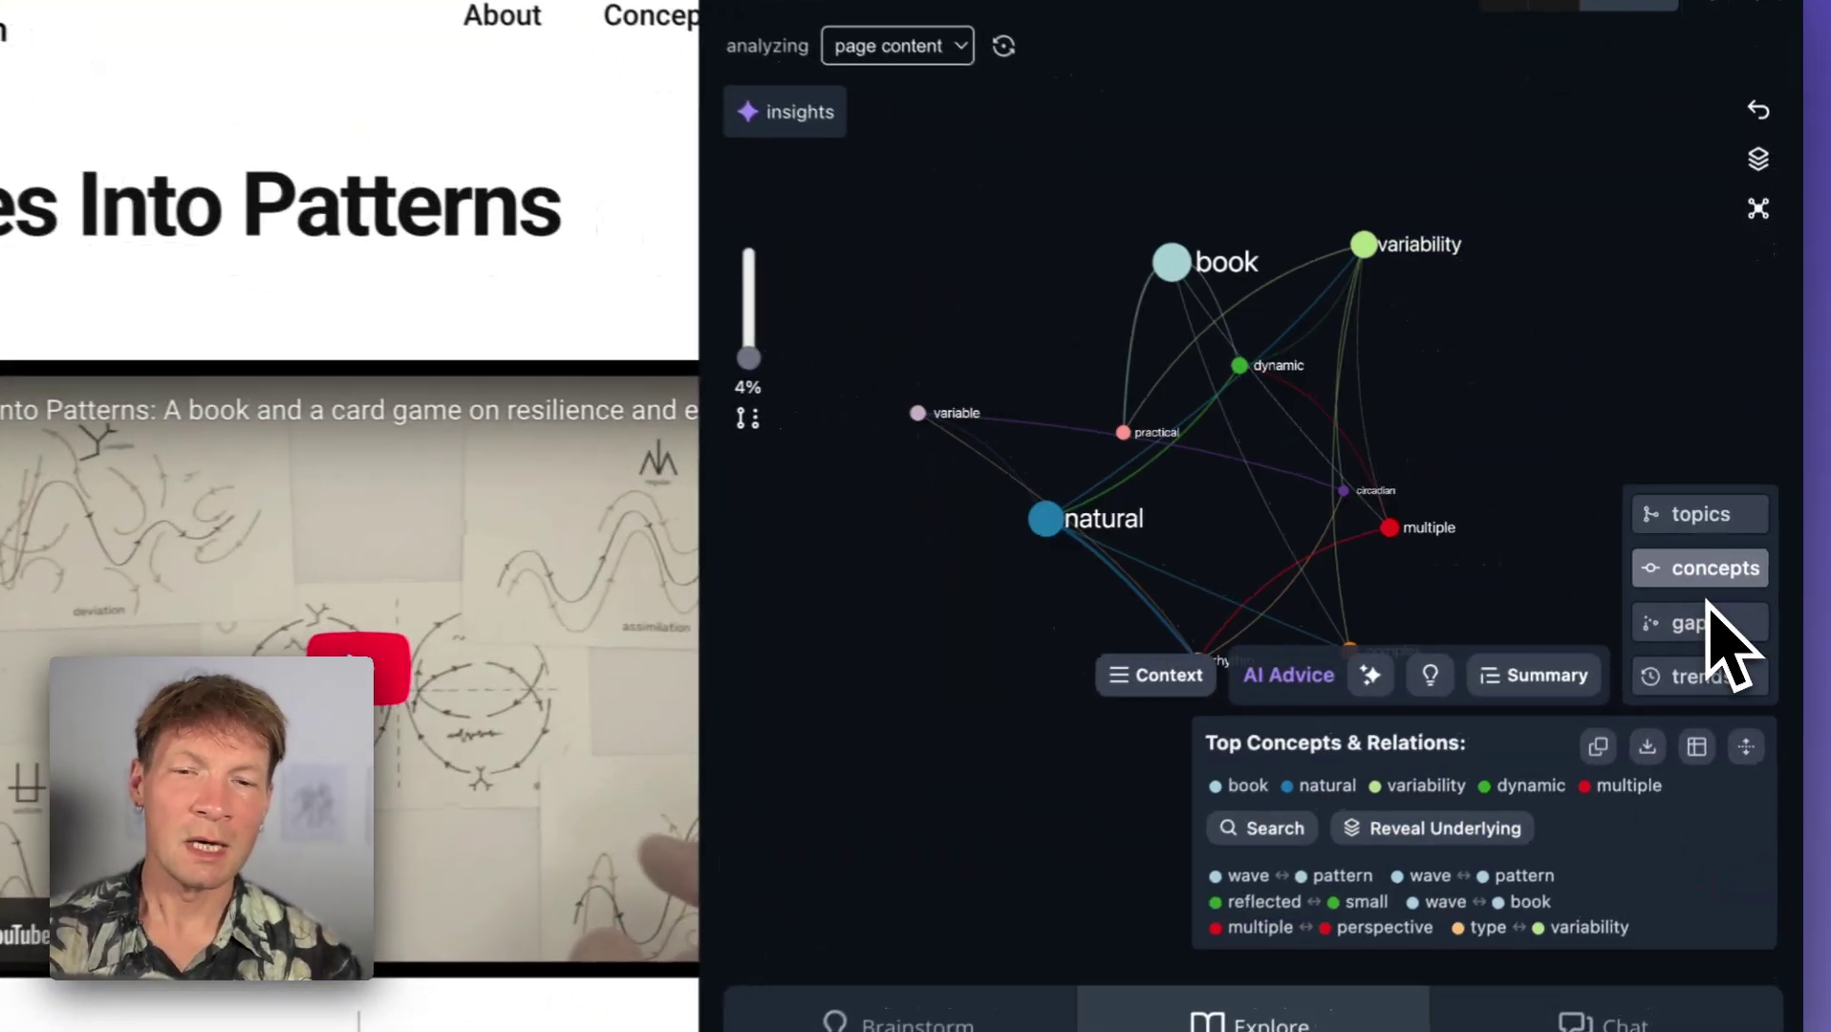
{"action": "left_click_drag", "start_coordinate": [725, 354], "coordinate": [725, 322]}
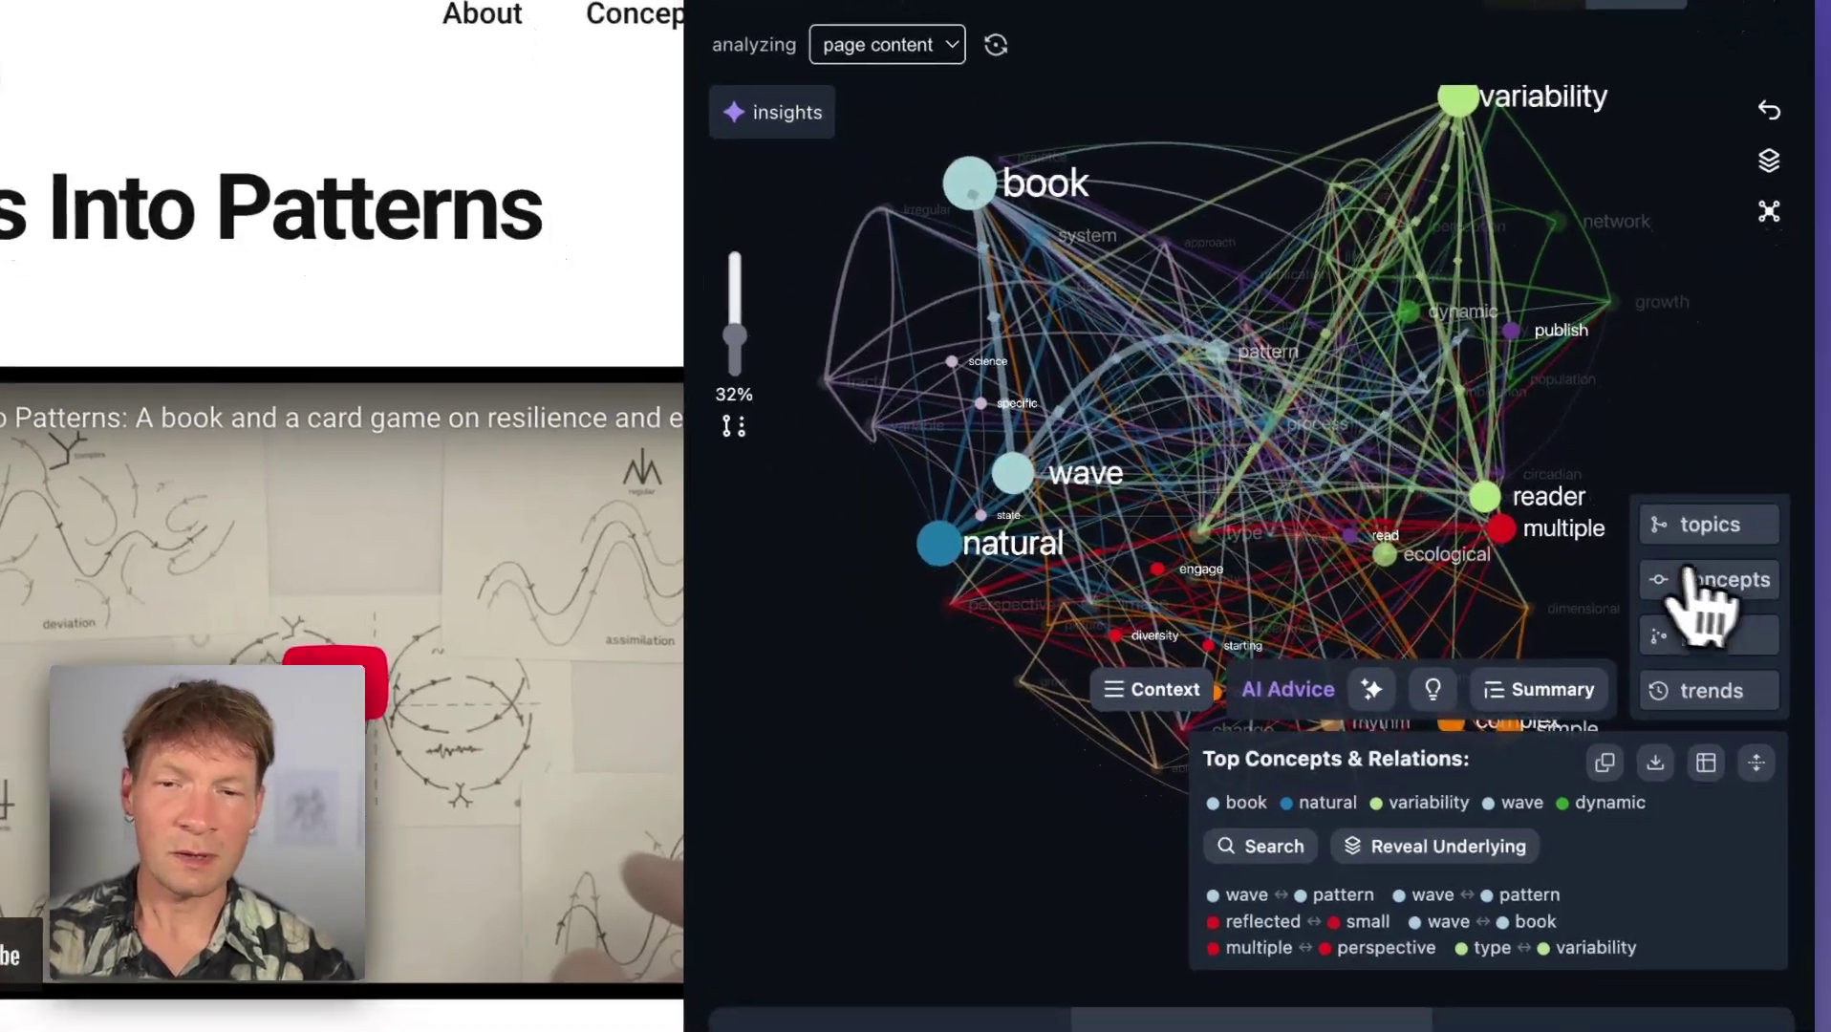
Show the topic gaps, move on to the Complex Simplicity and Dynamic Growth pair, and reveal concepts at 36%
{"action": "left_click", "coordinate": [1735, 620]}
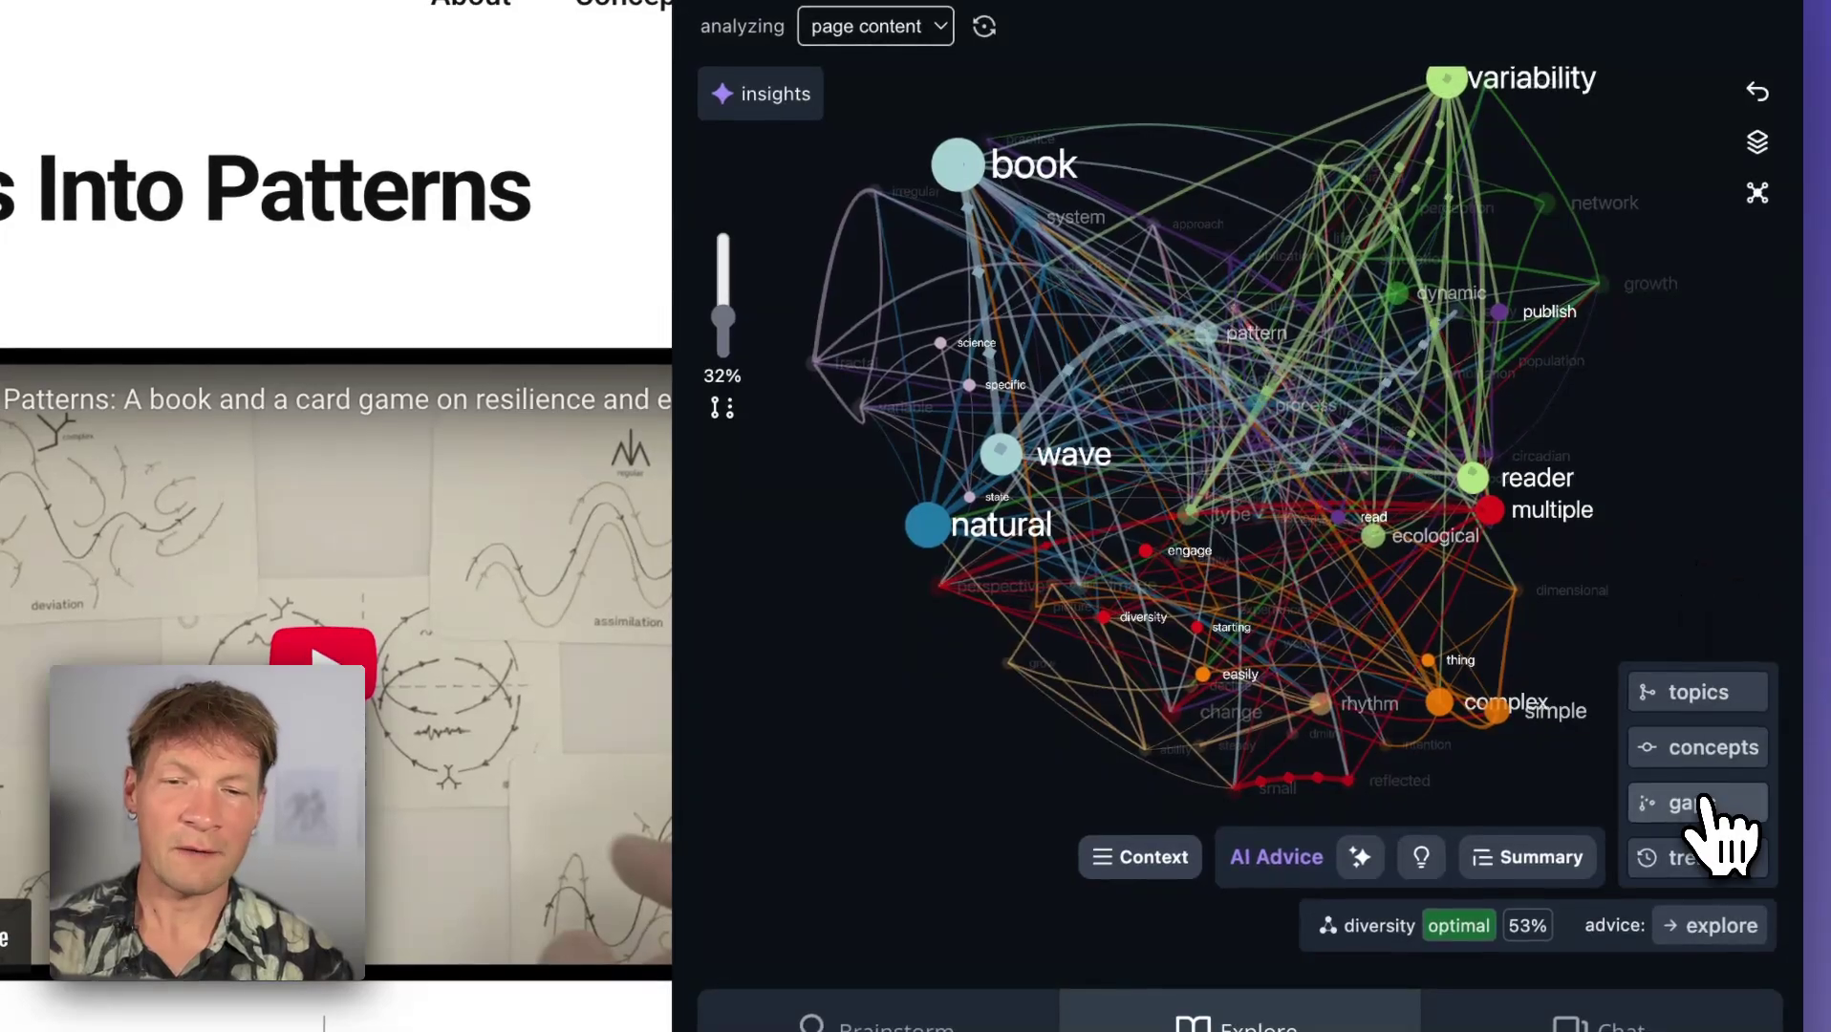
{"action": "left_click", "coordinate": [1702, 804]}
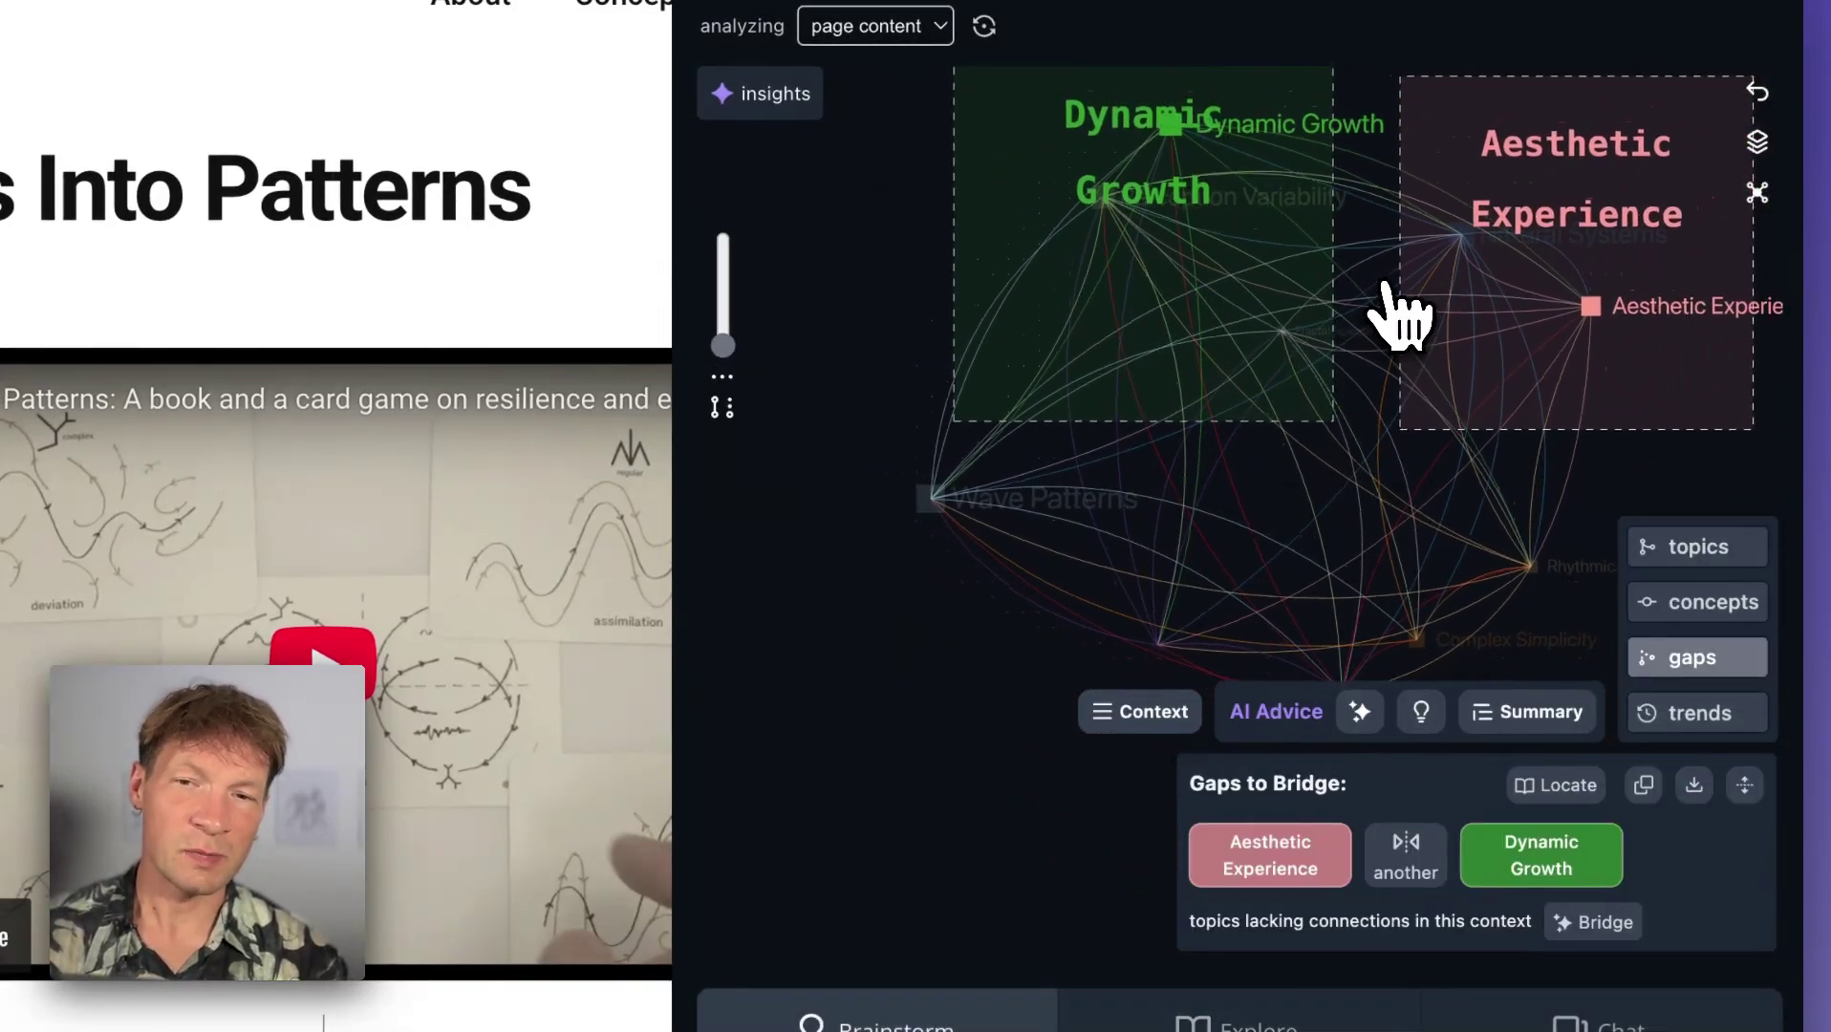
{"action": "left_click", "coordinate": [1404, 834]}
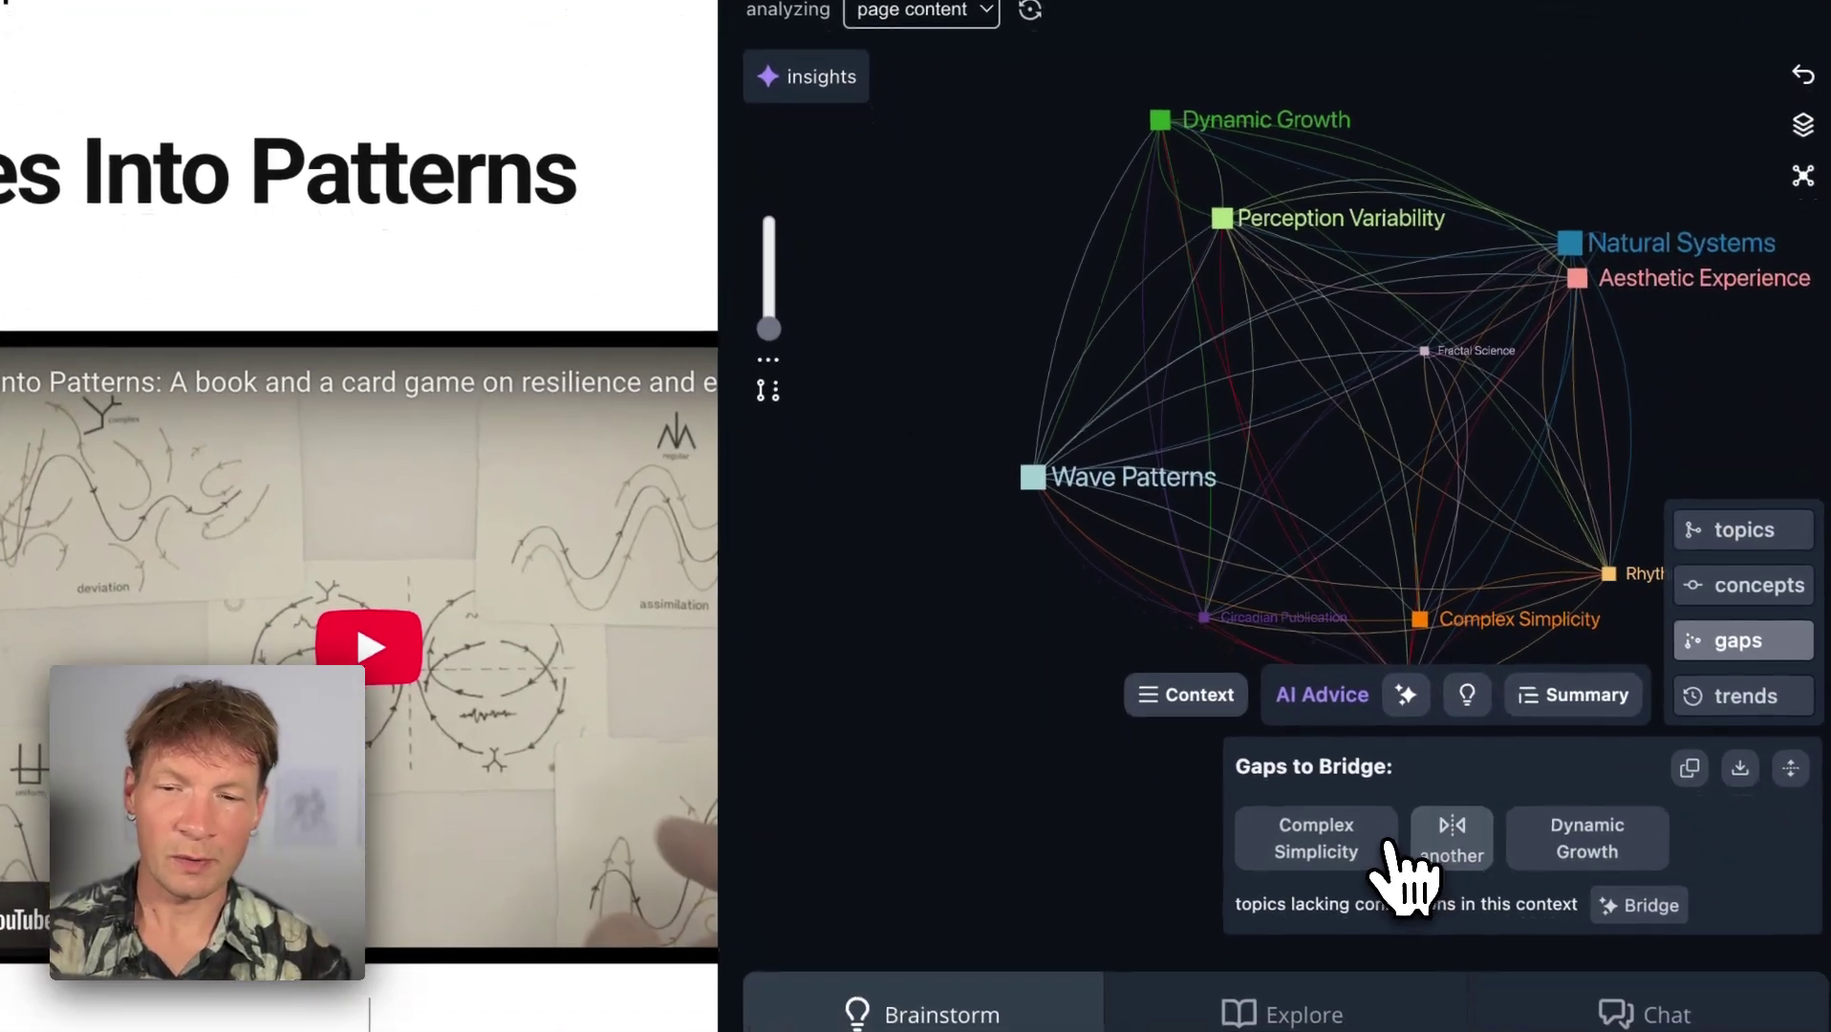
{"action": "left_click", "coordinate": [1391, 841]}
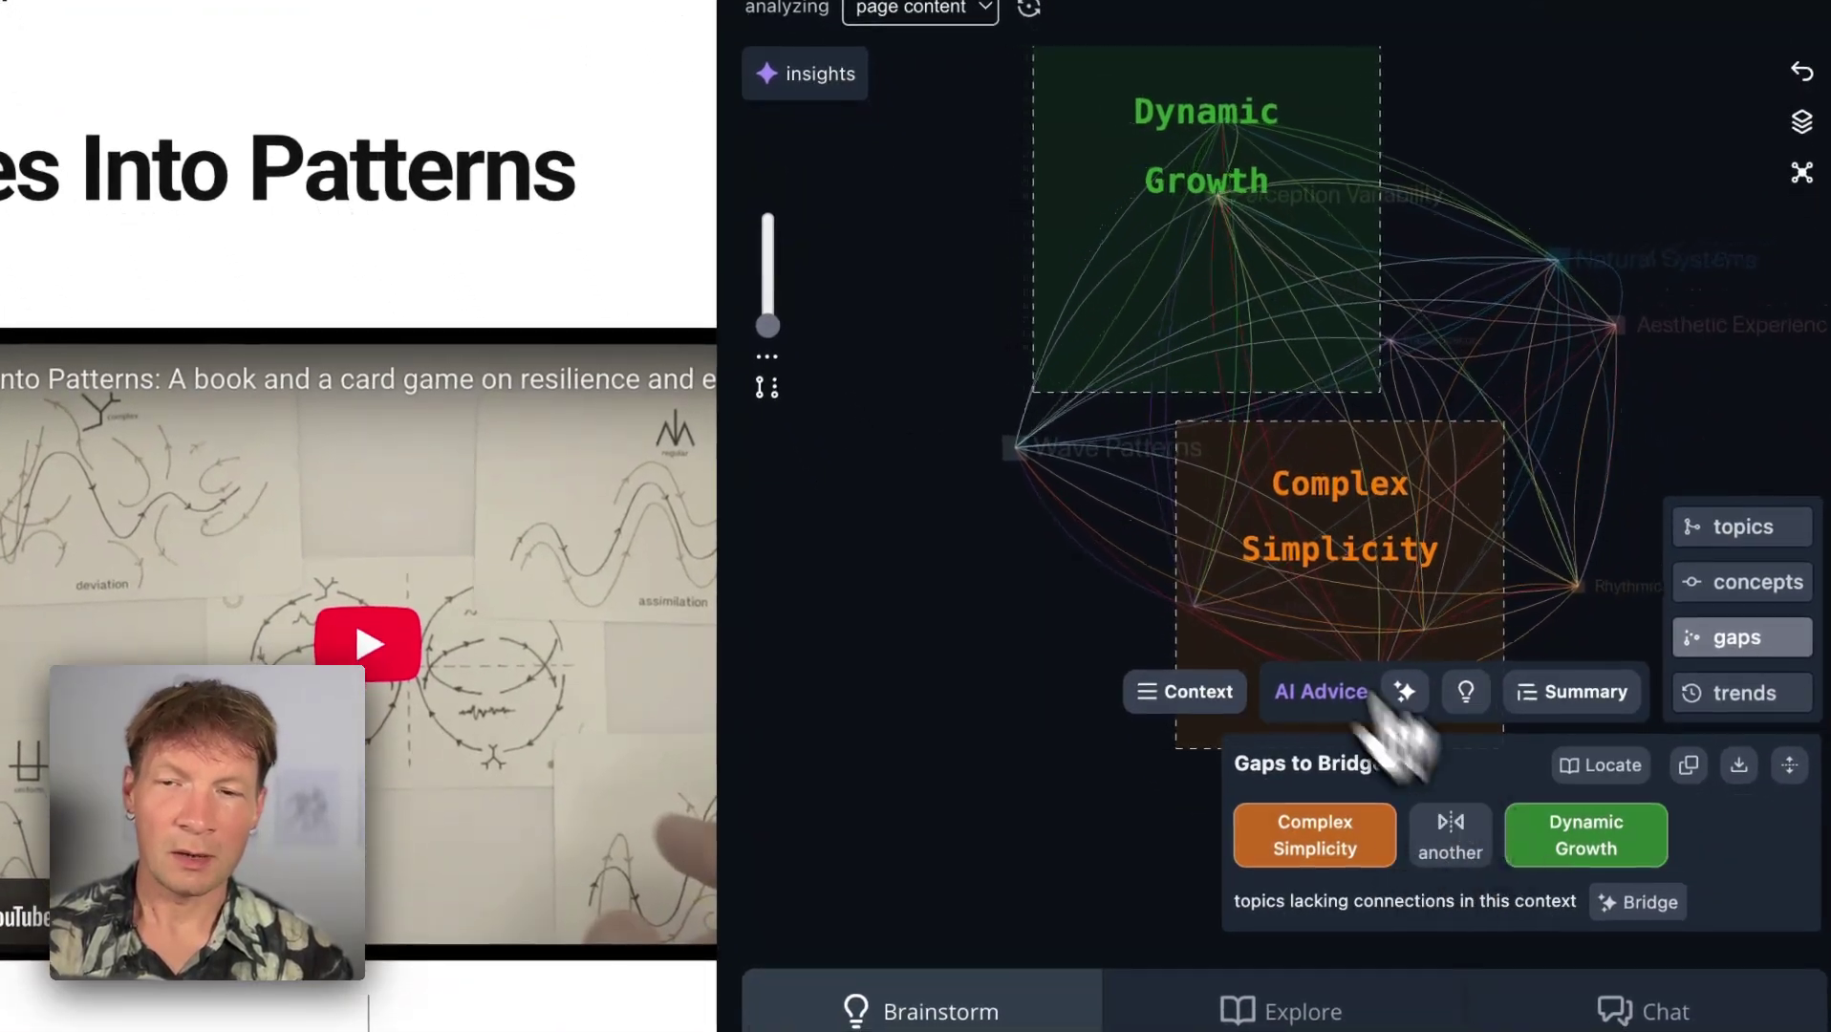
{"action": "left_click_drag", "start_coordinate": [769, 328], "coordinate": [779, 298]}
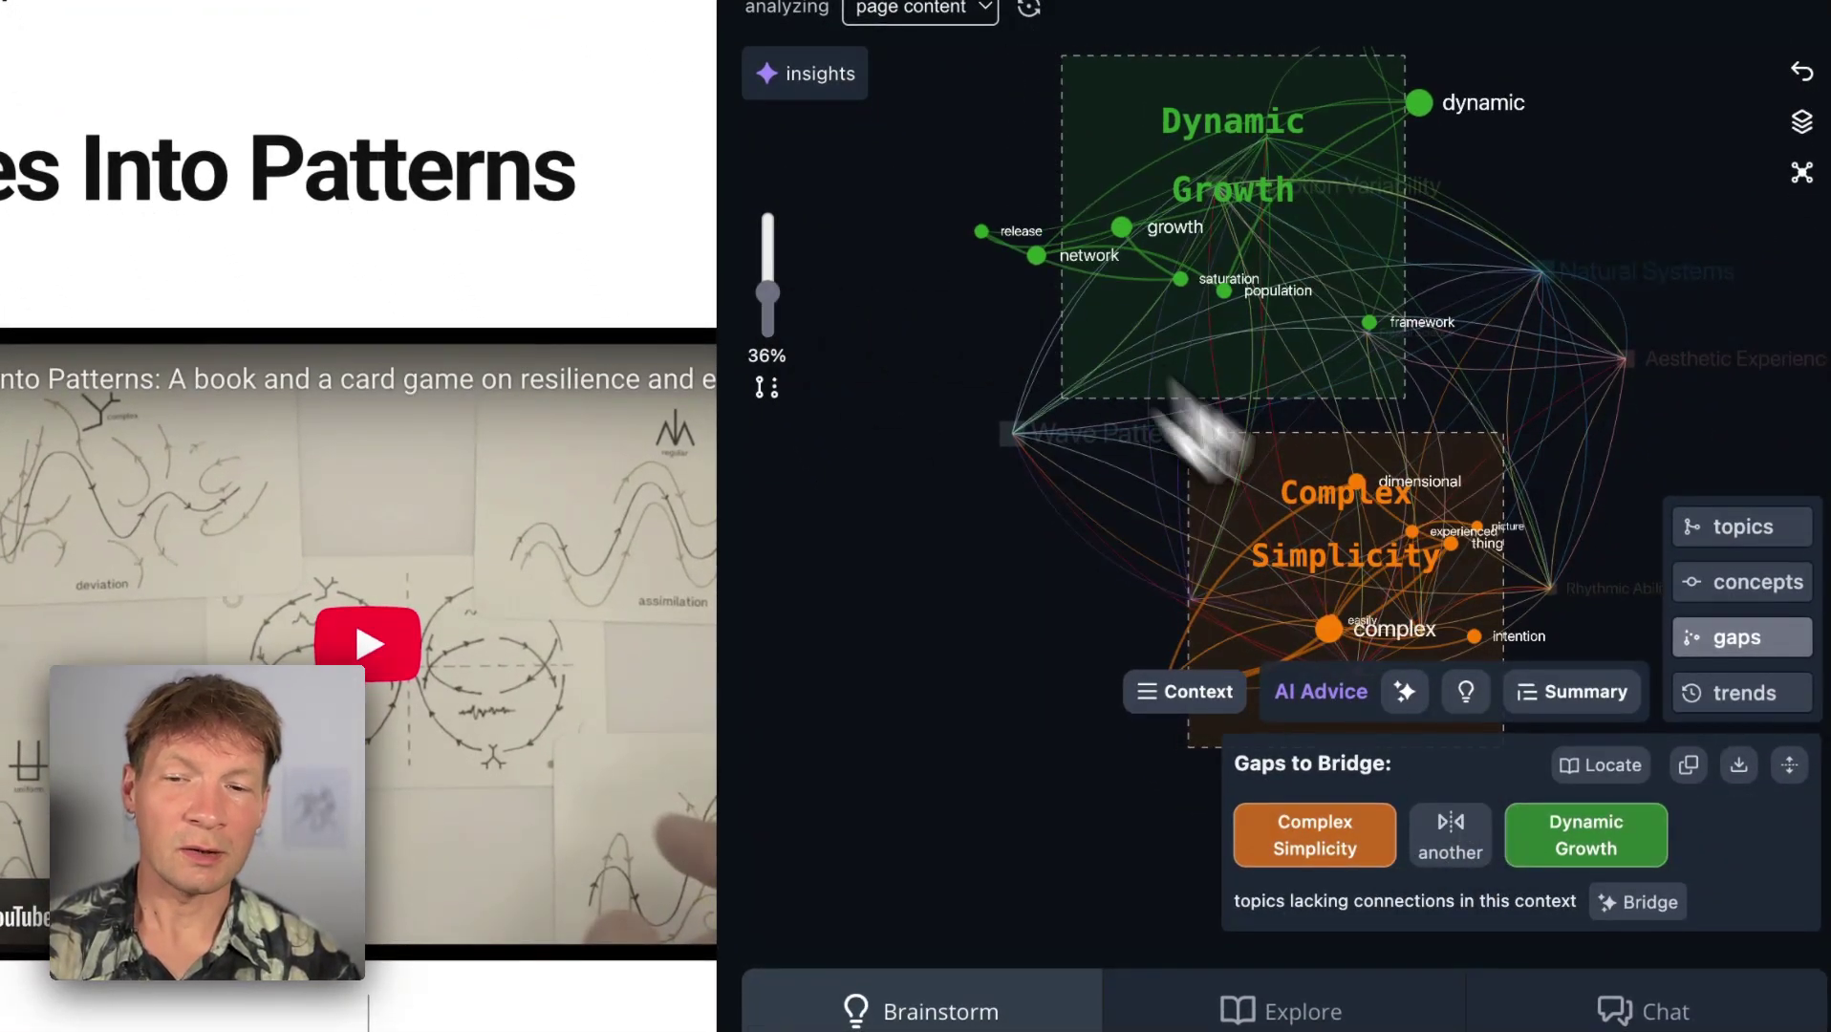
Generate an AI question bridging Complex Simplicity and Dynamic Growth, send it to the chat for an answer, and close the chat
{"action": "left_click", "coordinate": [1403, 703]}
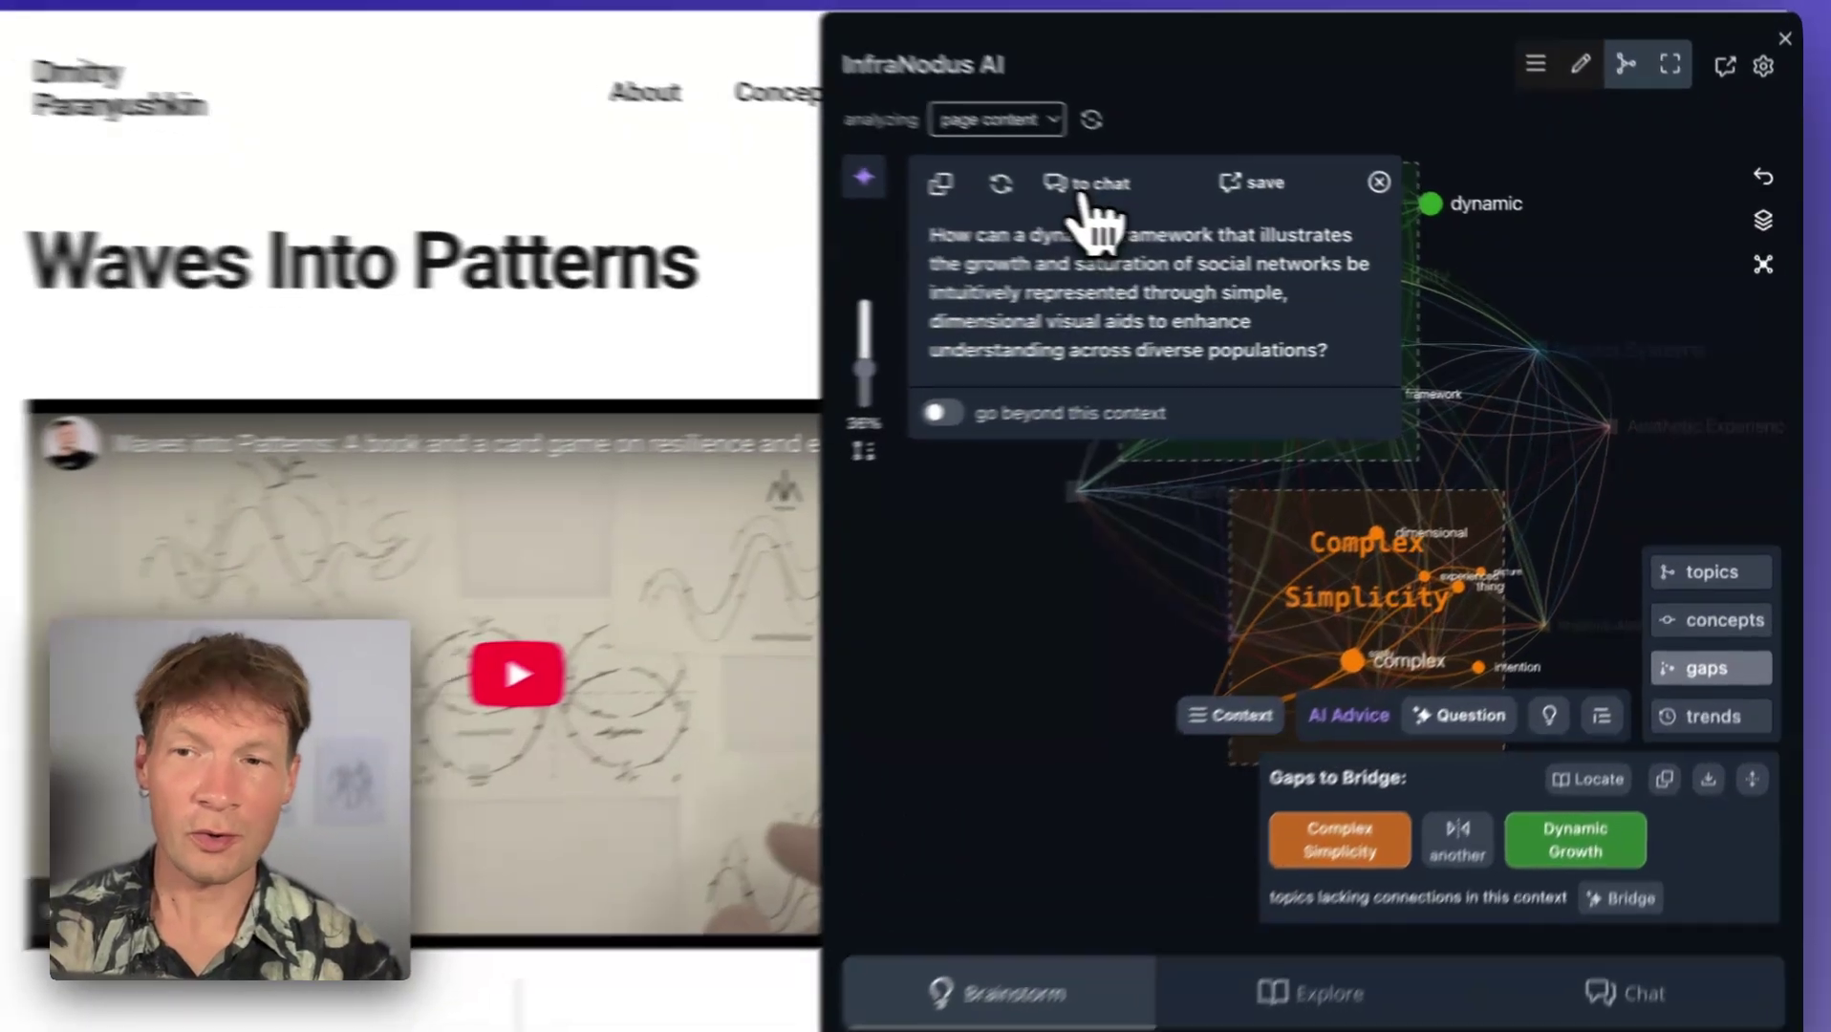
{"action": "left_click", "coordinate": [1180, 208]}
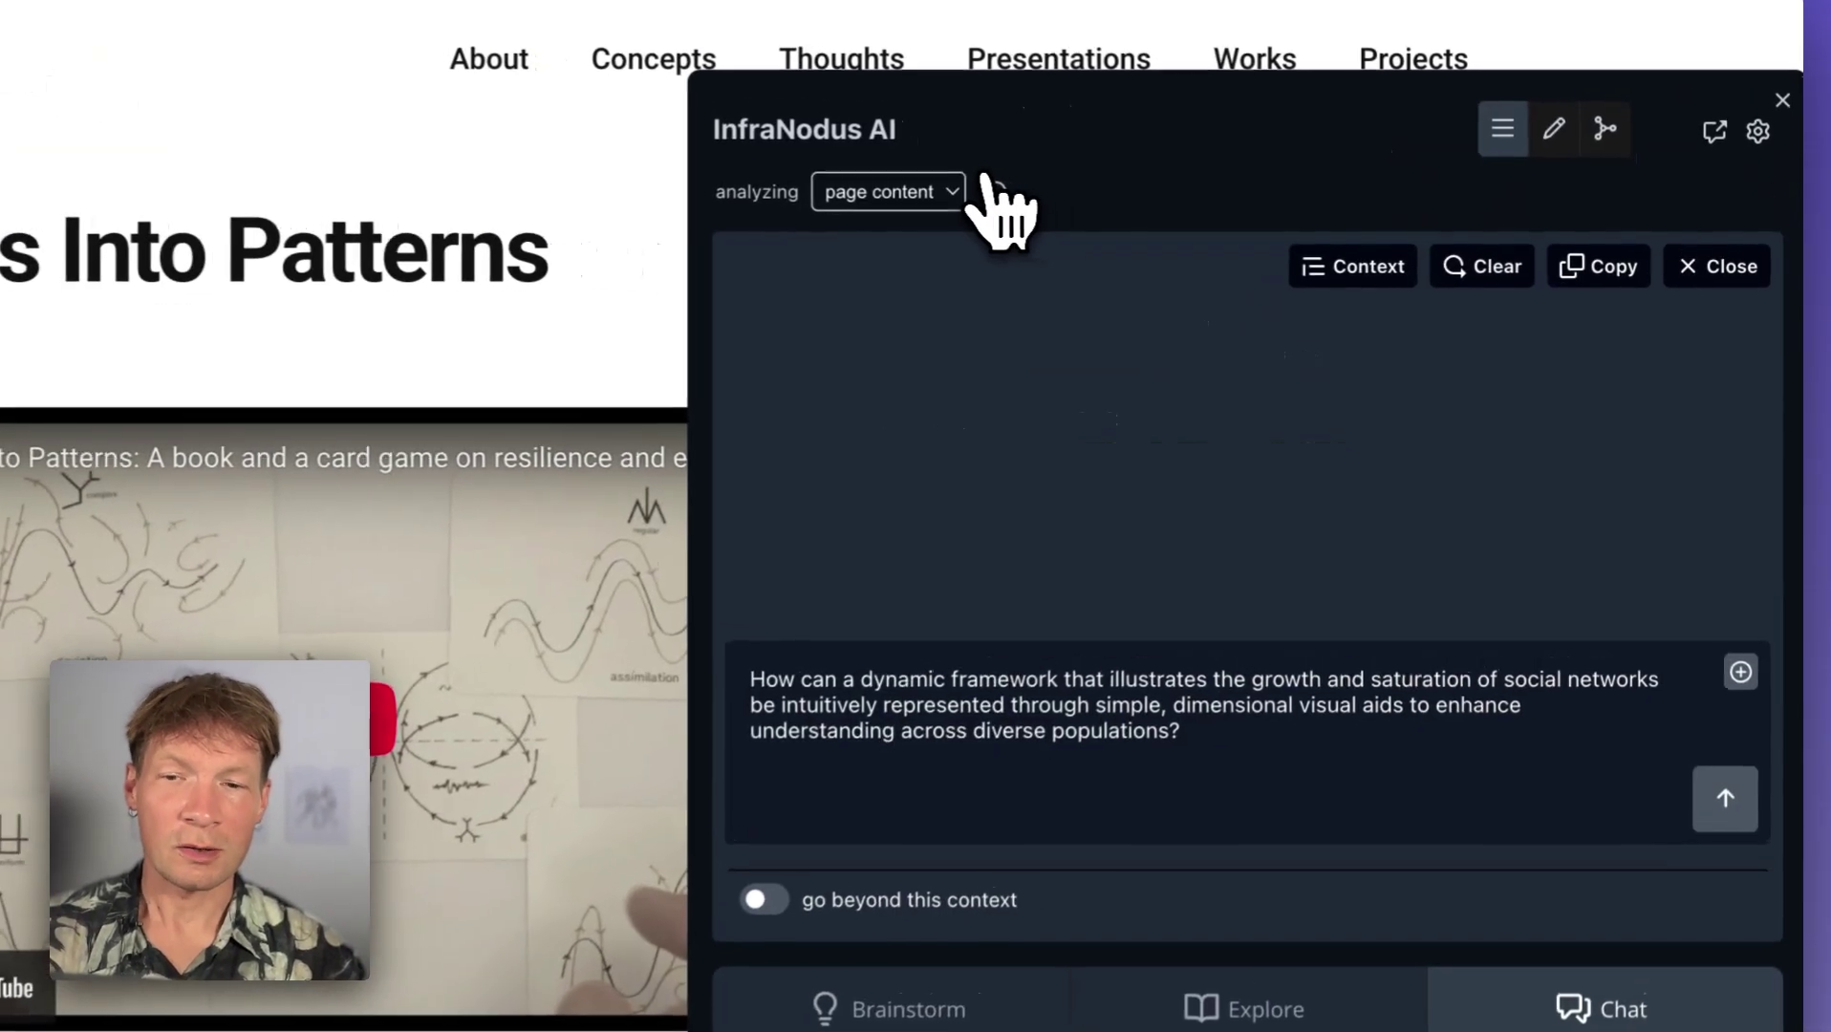
{"action": "left_click", "coordinate": [1723, 765]}
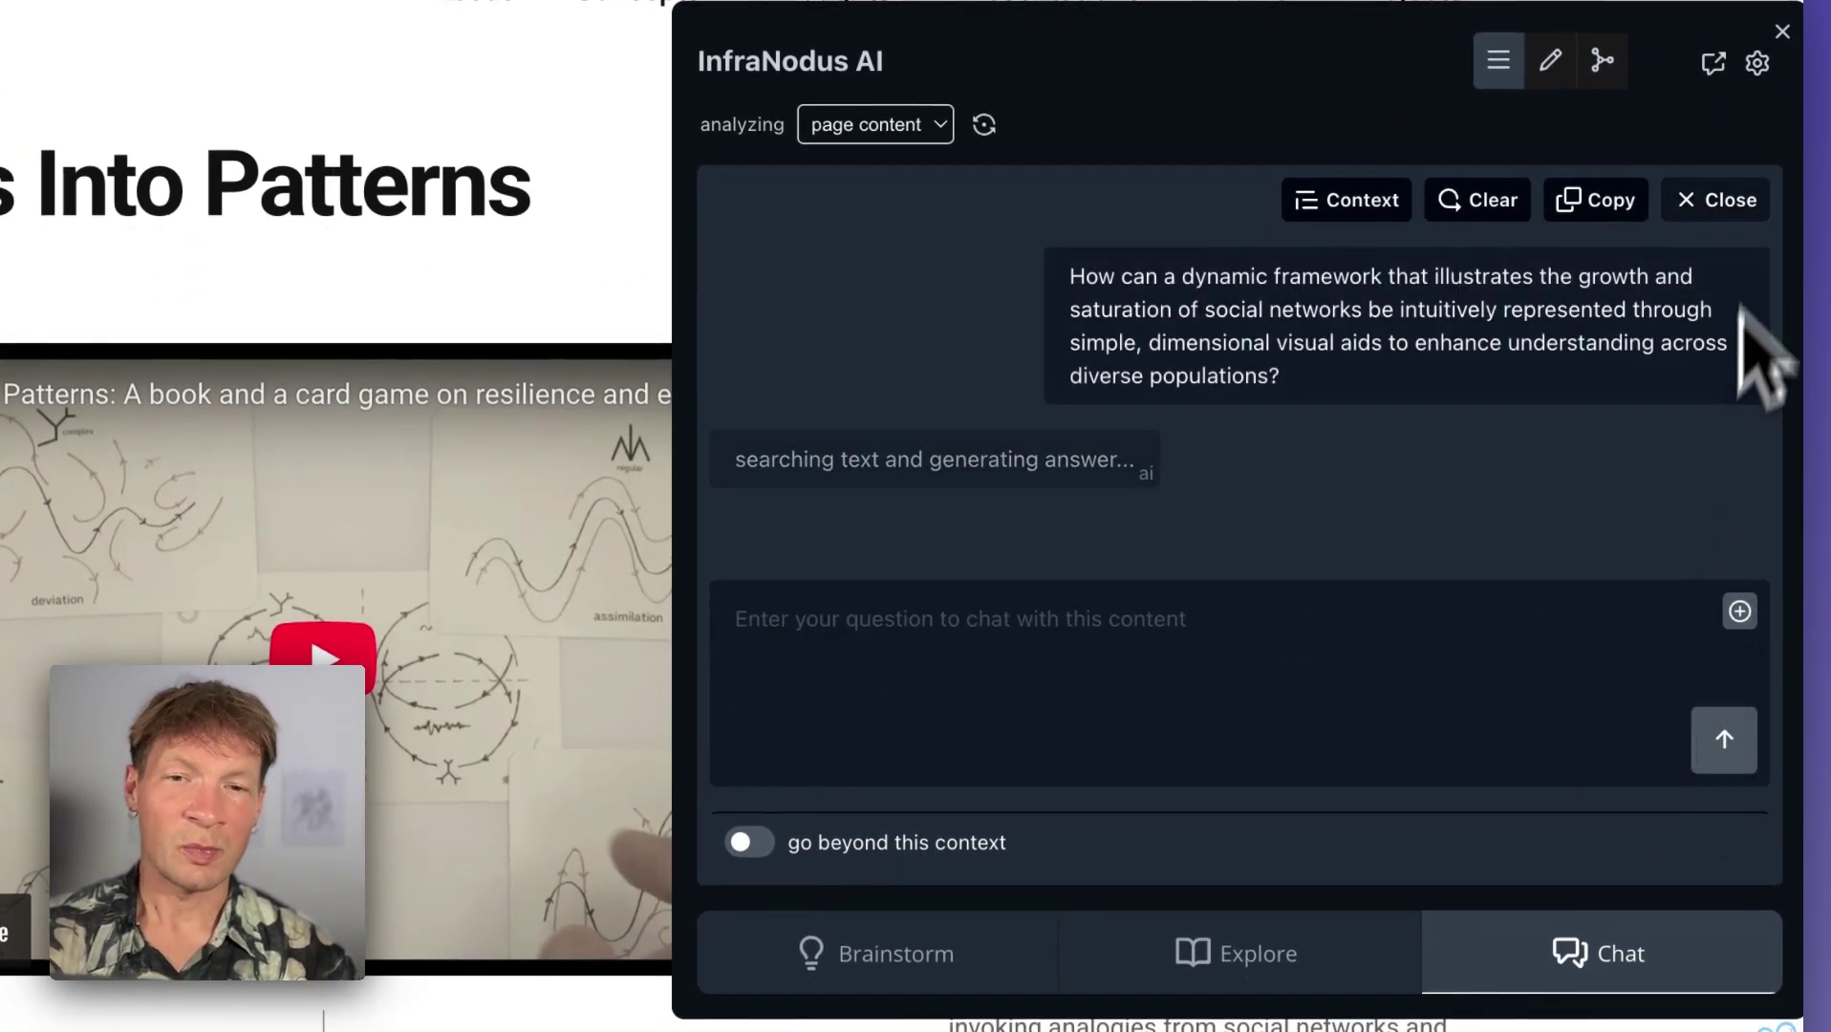
{"action": "left_click", "coordinate": [1717, 212]}
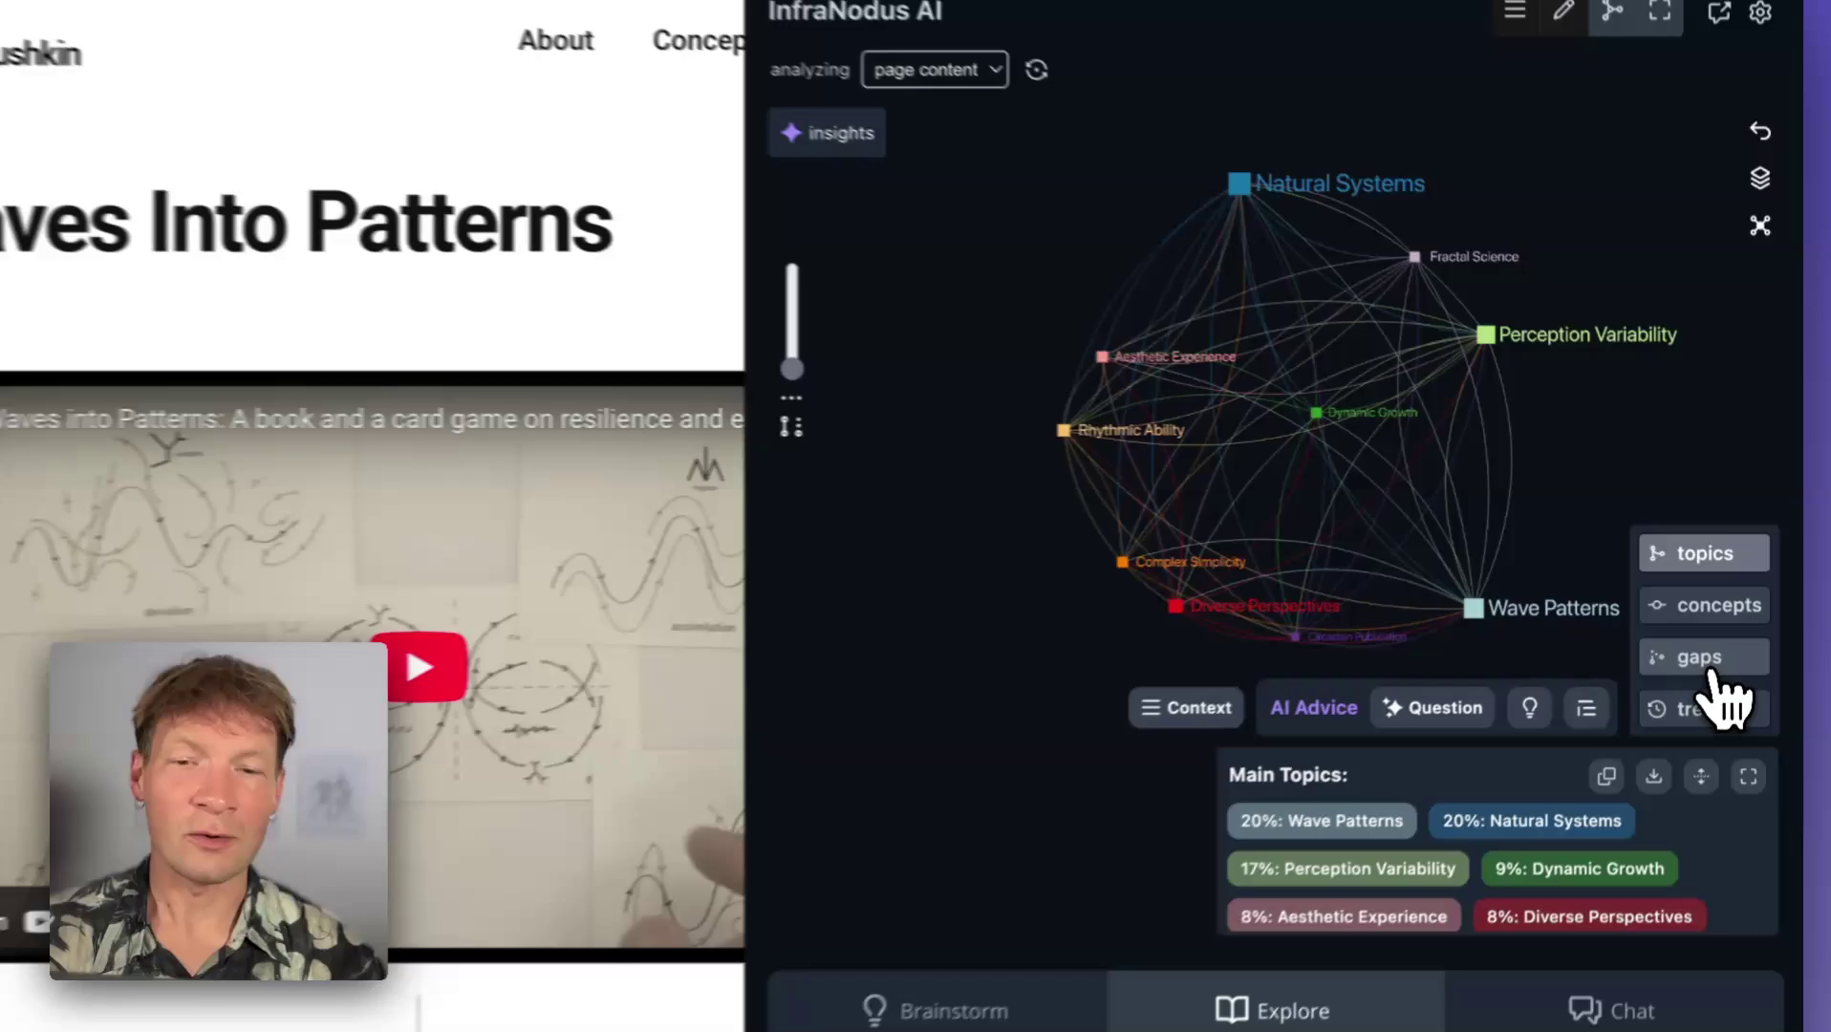
Go through several topic gaps up to Aesthetic Experience and Dynamic Growth, and return to the main topics view
{"action": "left_click", "coordinate": [1720, 621]}
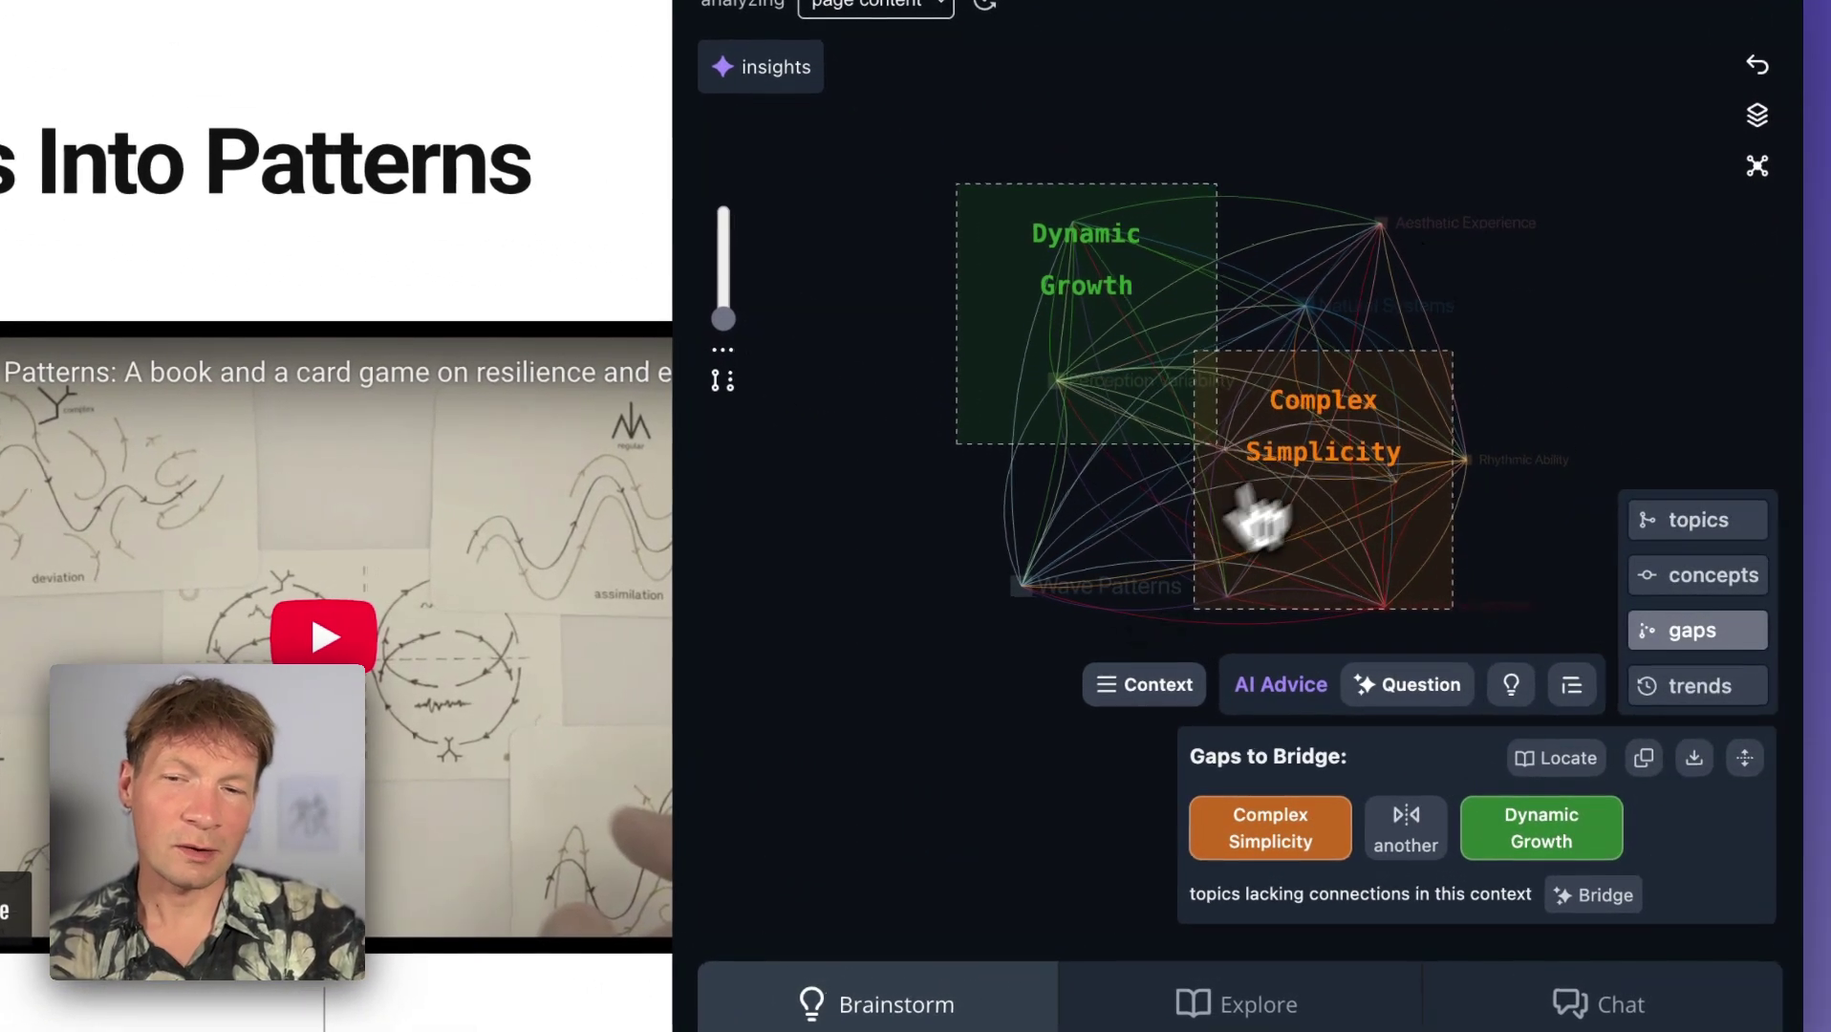
{"action": "left_click", "coordinate": [1409, 850]}
{"action": "left_click", "coordinate": [1409, 853]}
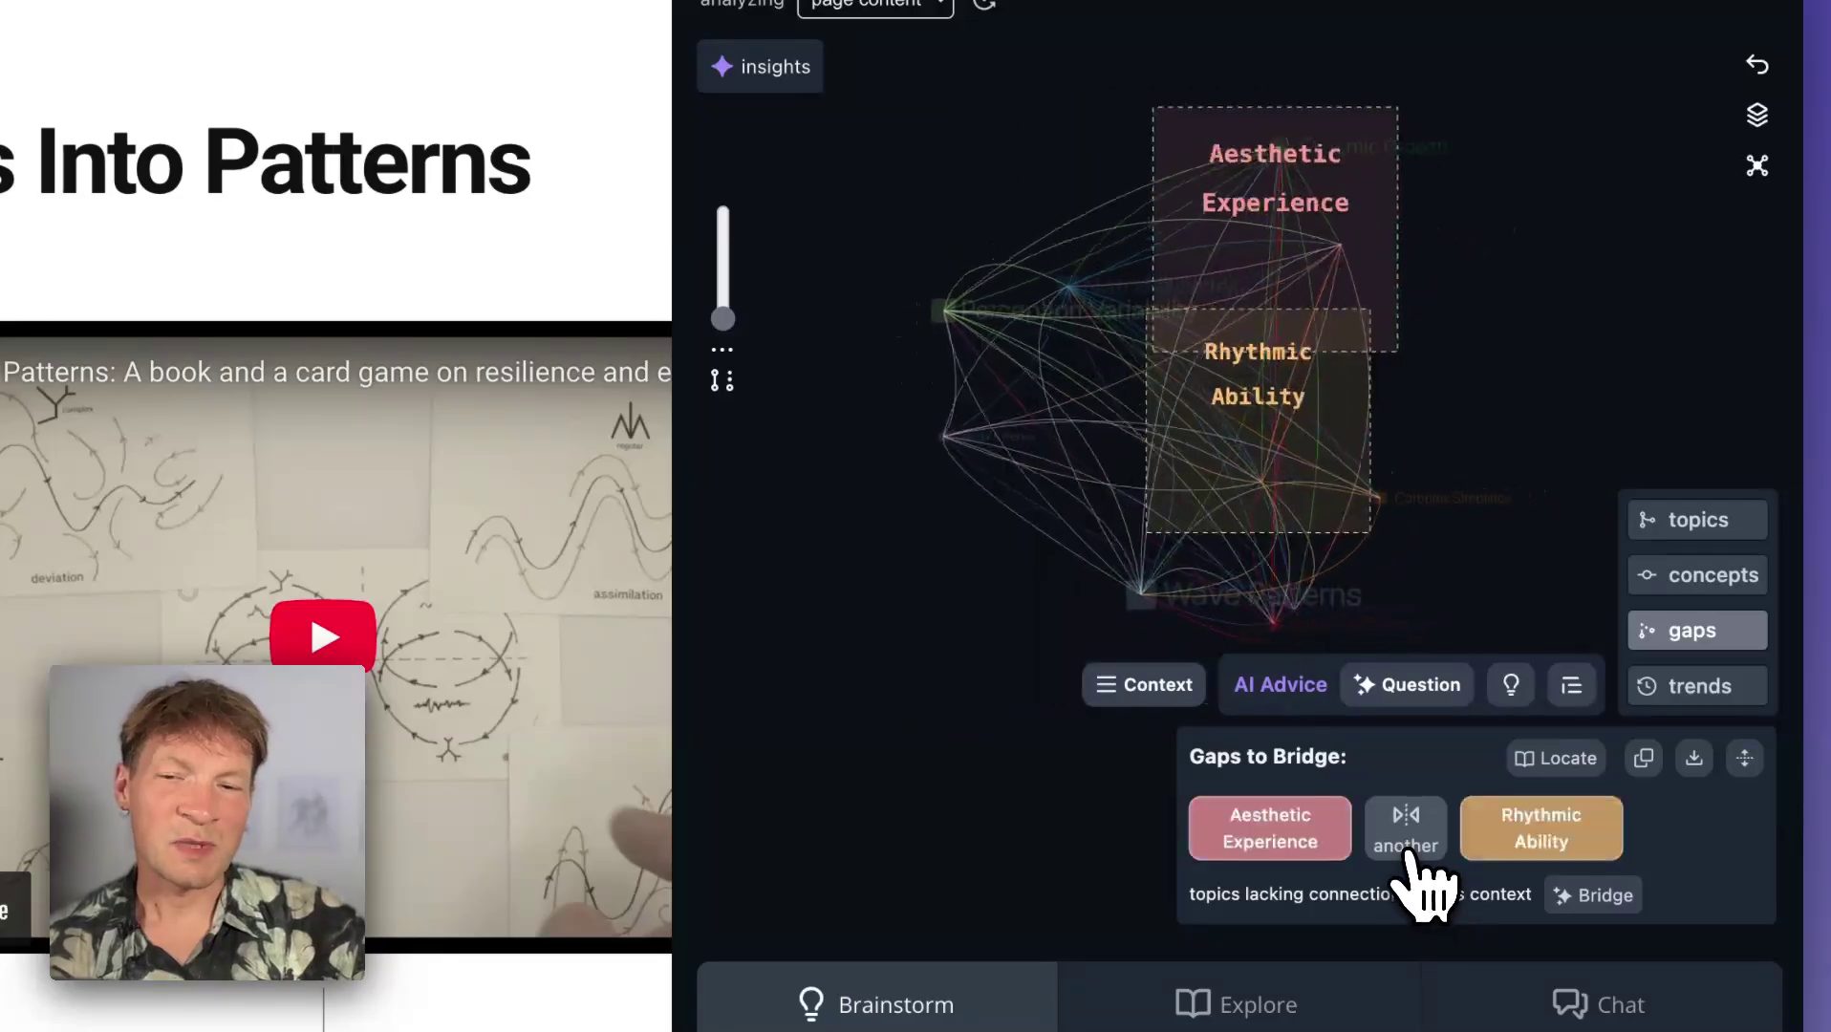
{"action": "left_click", "coordinate": [1409, 850]}
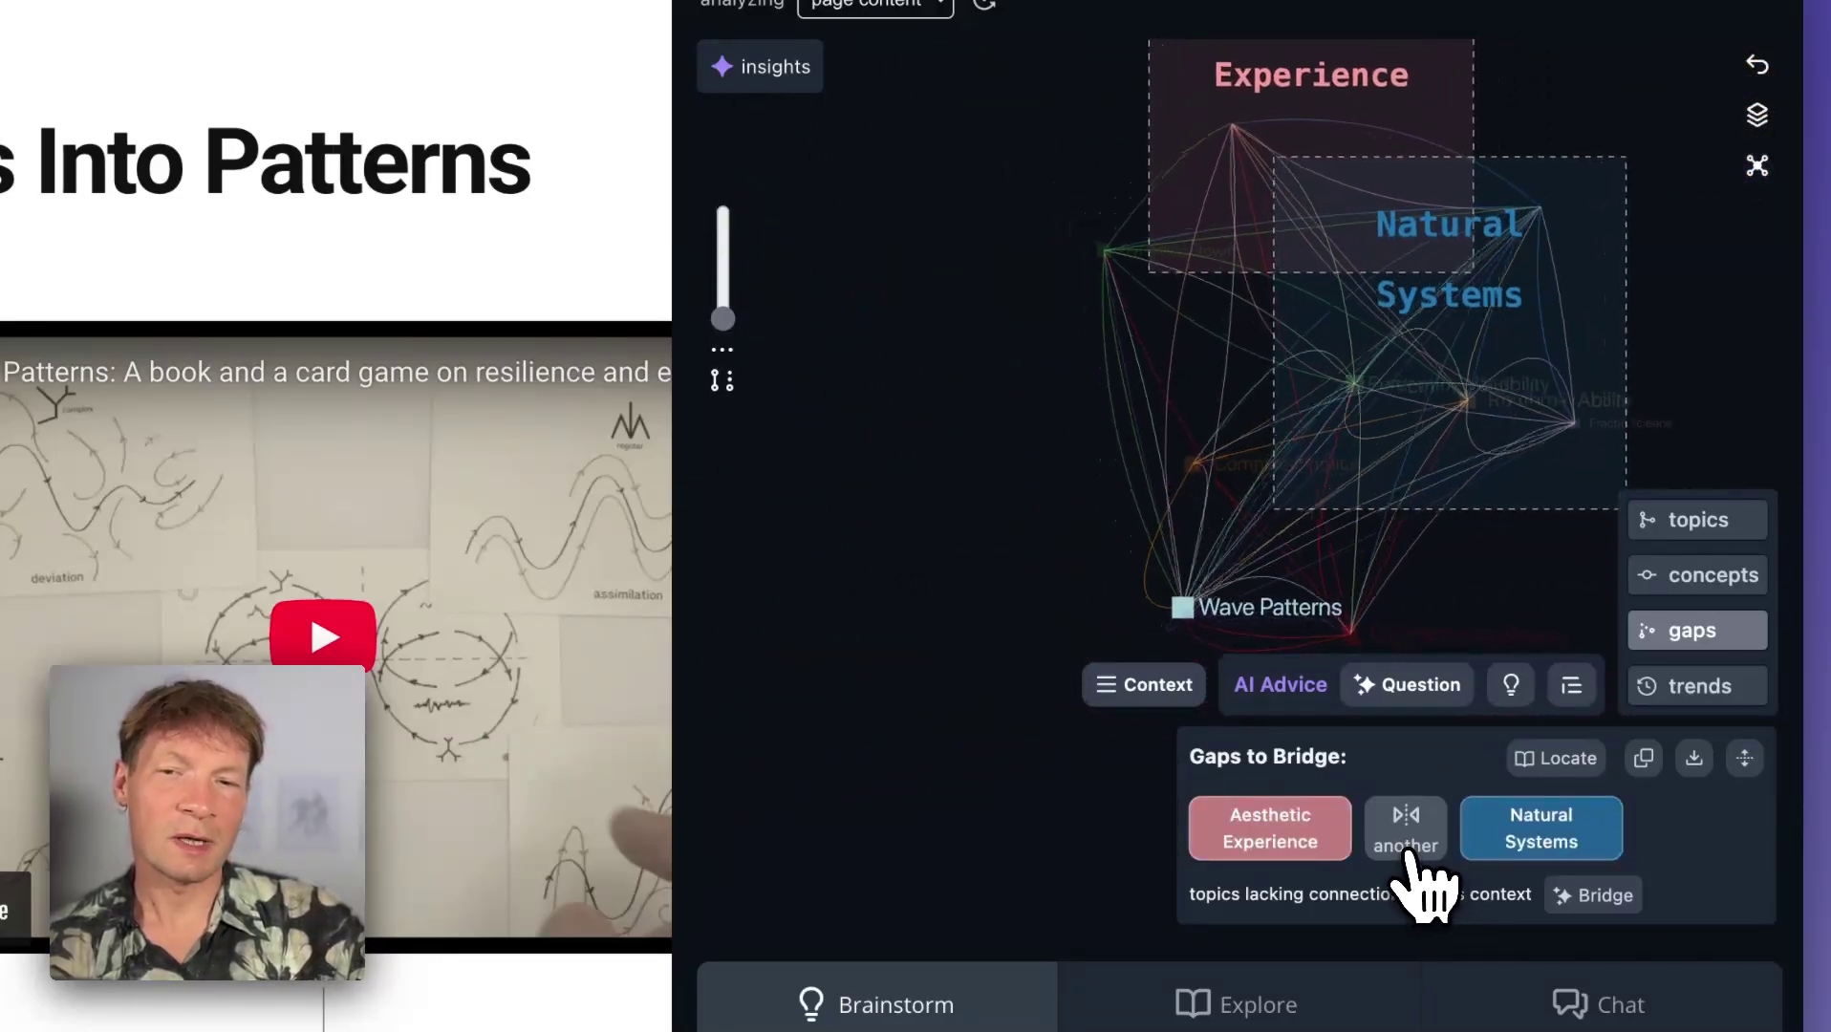
{"action": "left_click", "coordinate": [1409, 850]}
{"action": "left_click", "coordinate": [1409, 851]}
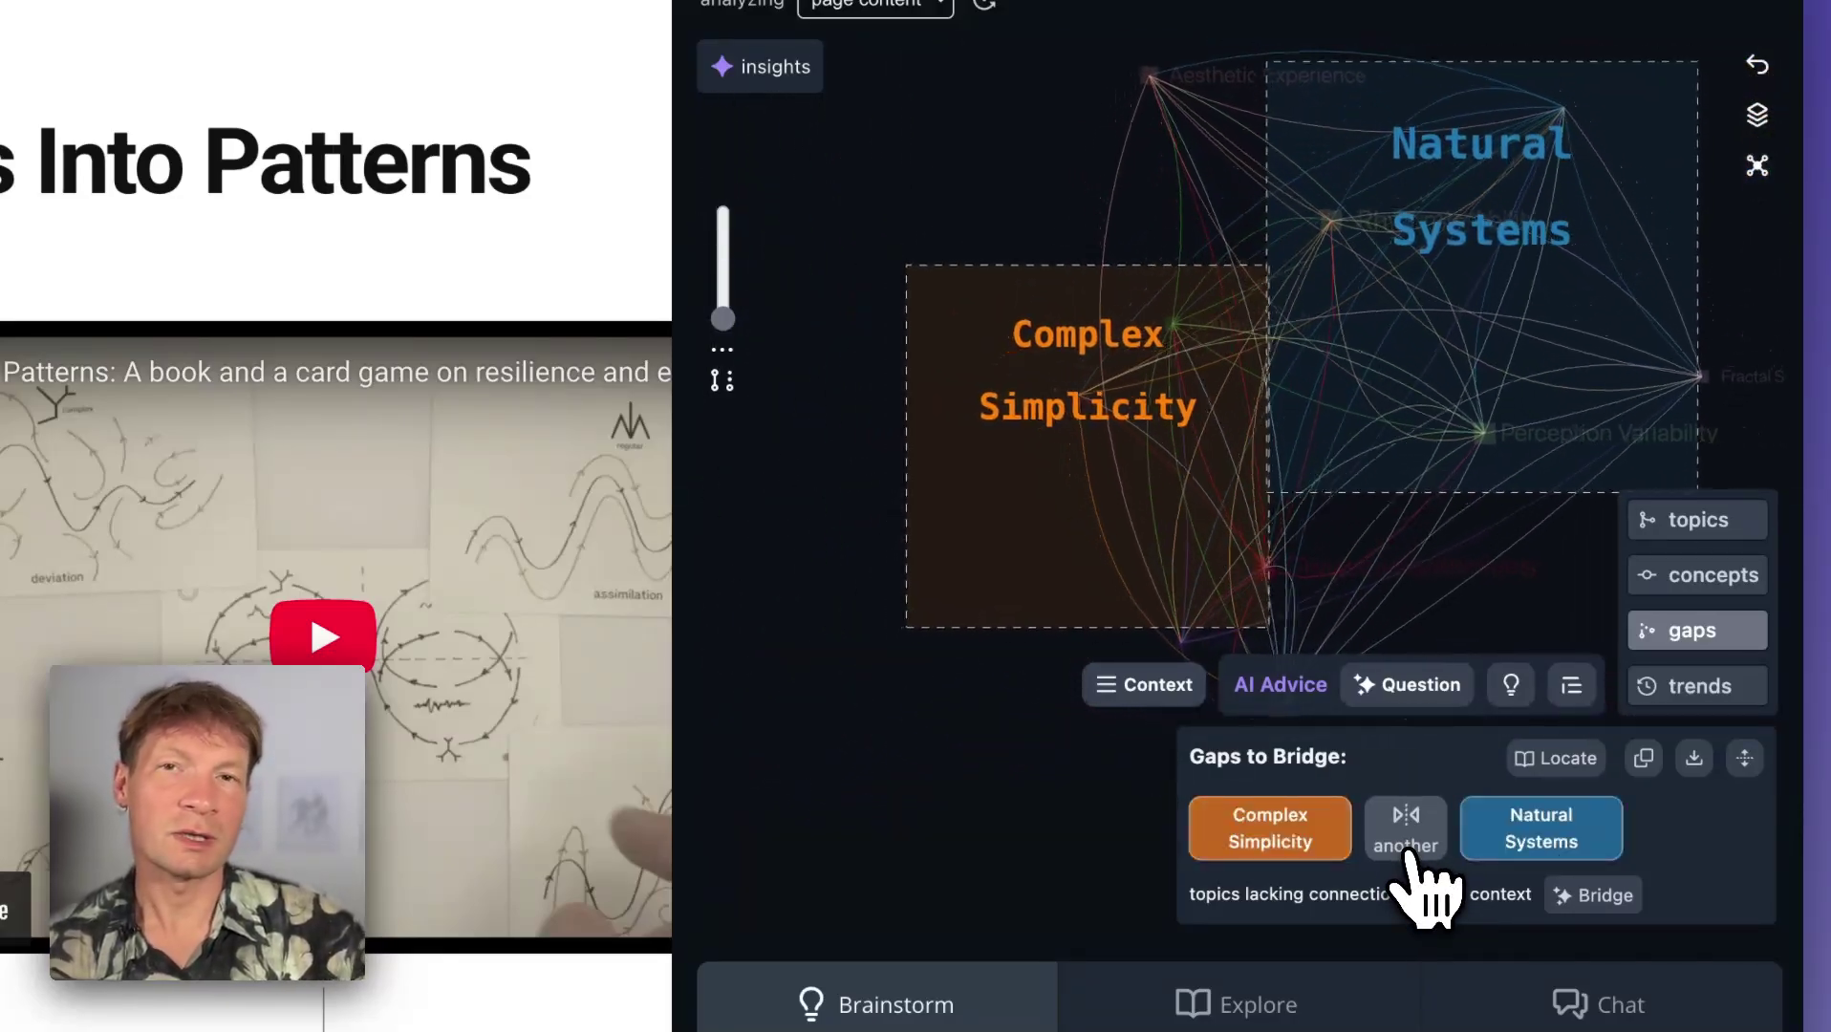
{"action": "left_click", "coordinate": [1409, 850]}
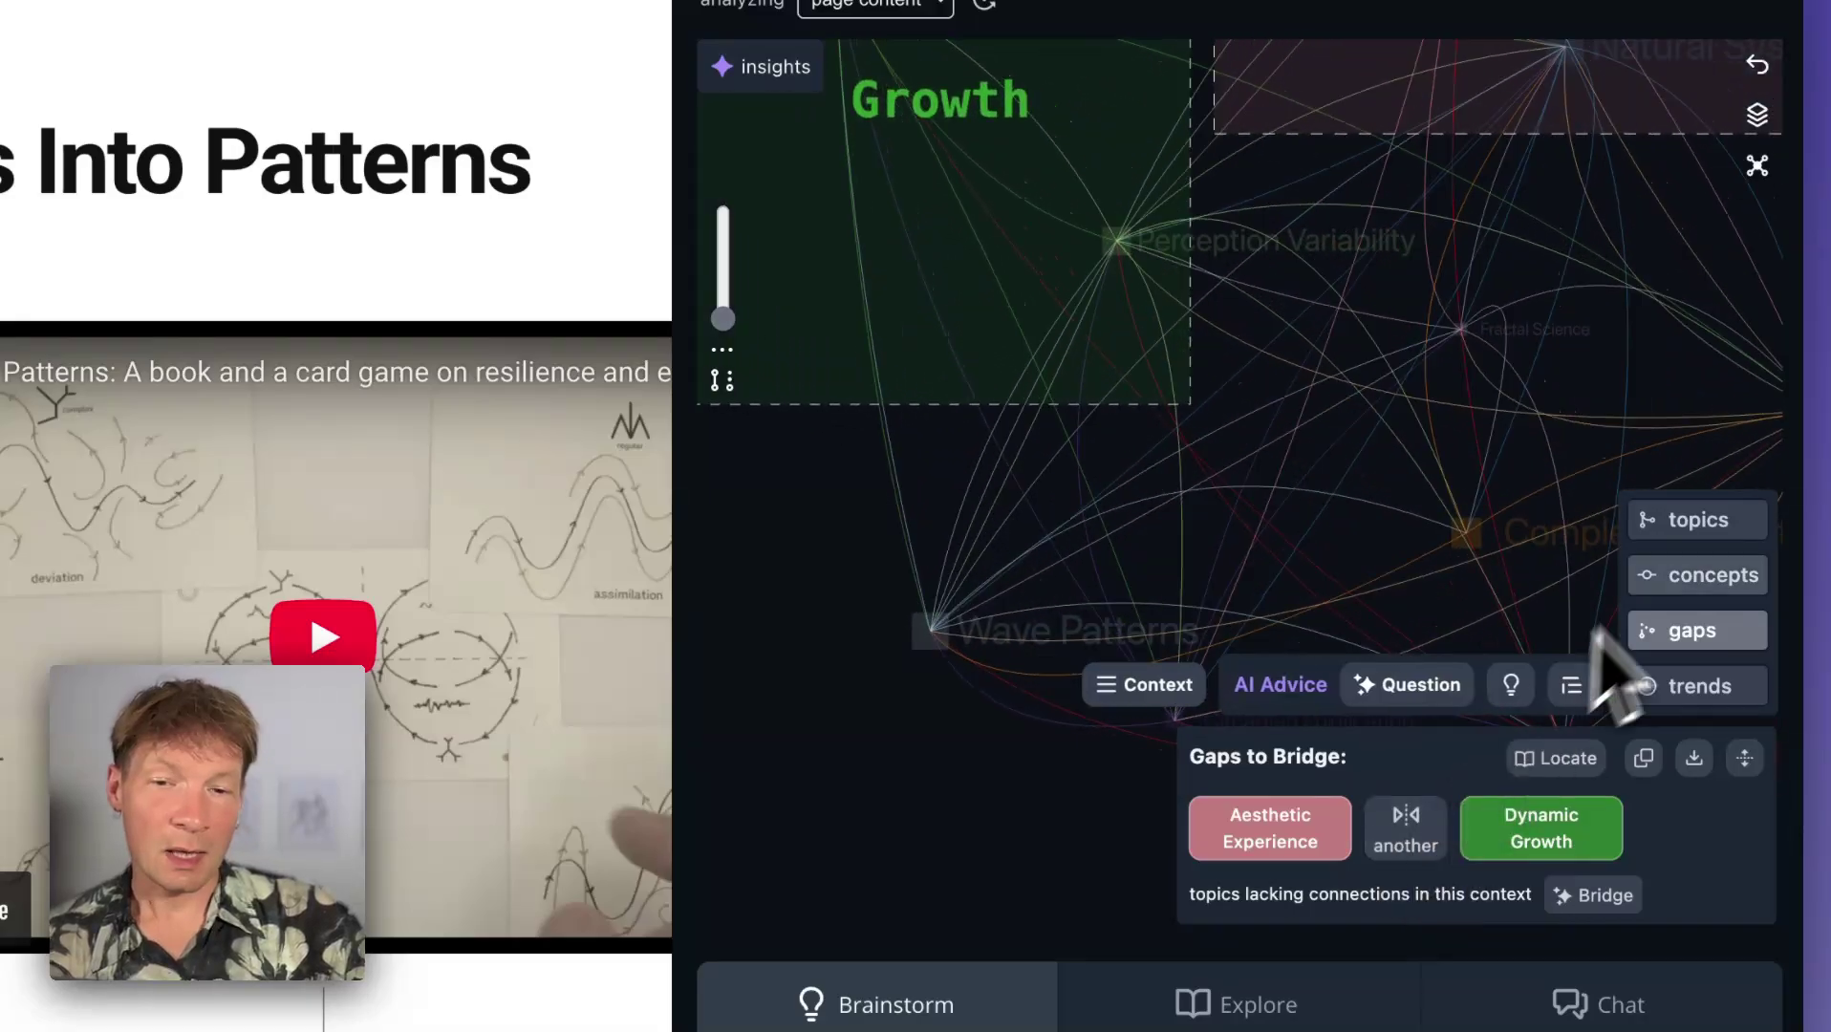
{"action": "left_click", "coordinate": [1690, 635]}
{"action": "left_click", "coordinate": [1690, 659]}
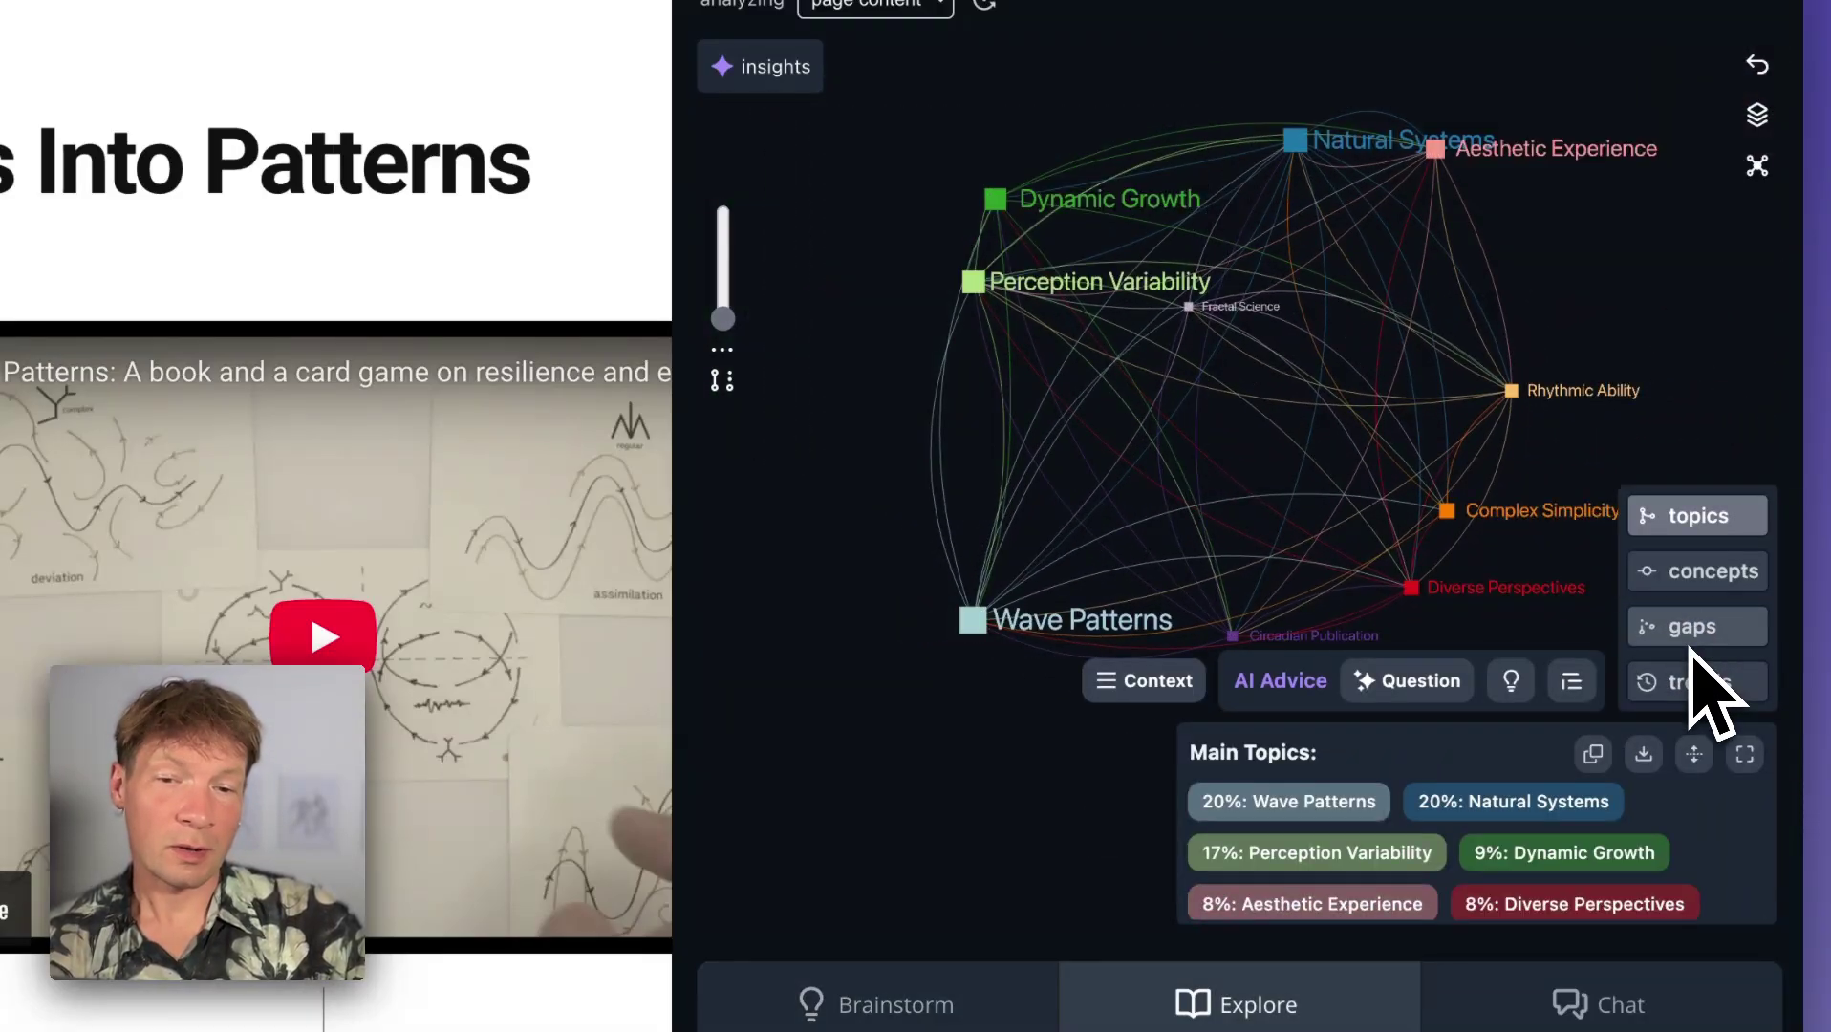
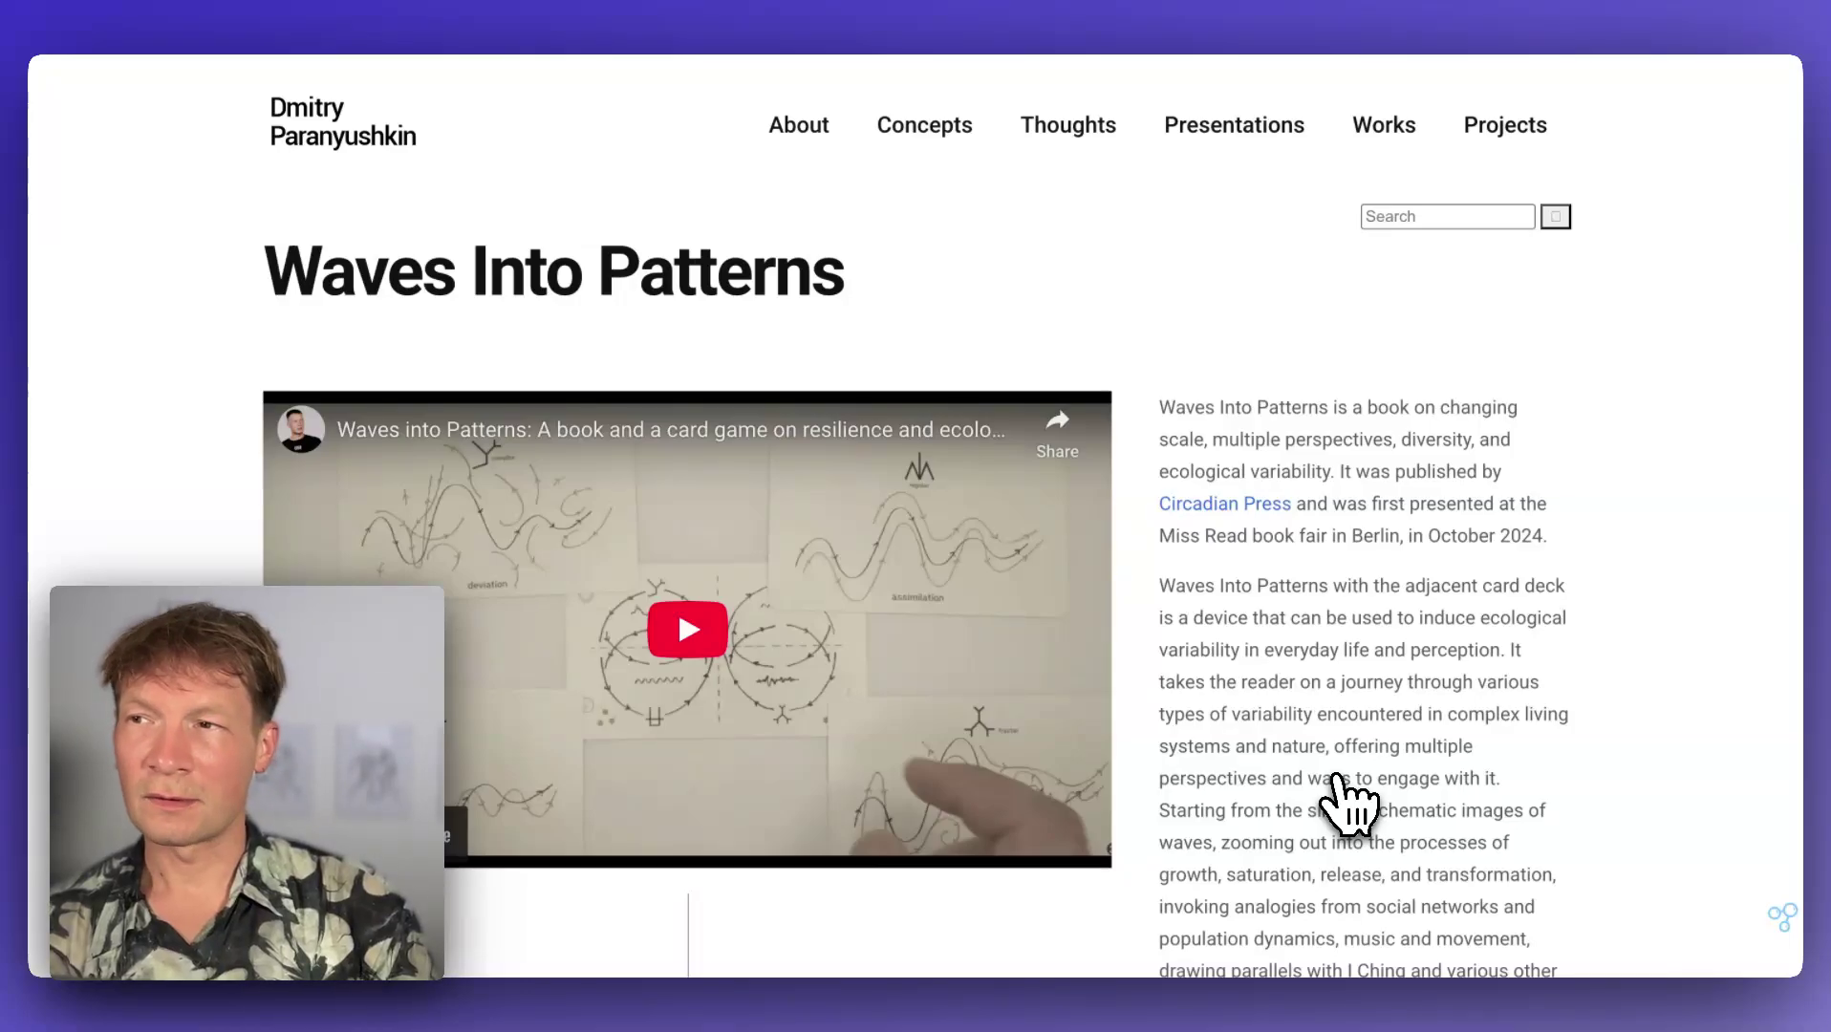
Look over the Aeon home page and its featured article, and read the book description on the Waves Into Patterns page
{"action": "key", "text": "super+t"}
{"action": "key", "text": "super+w"}
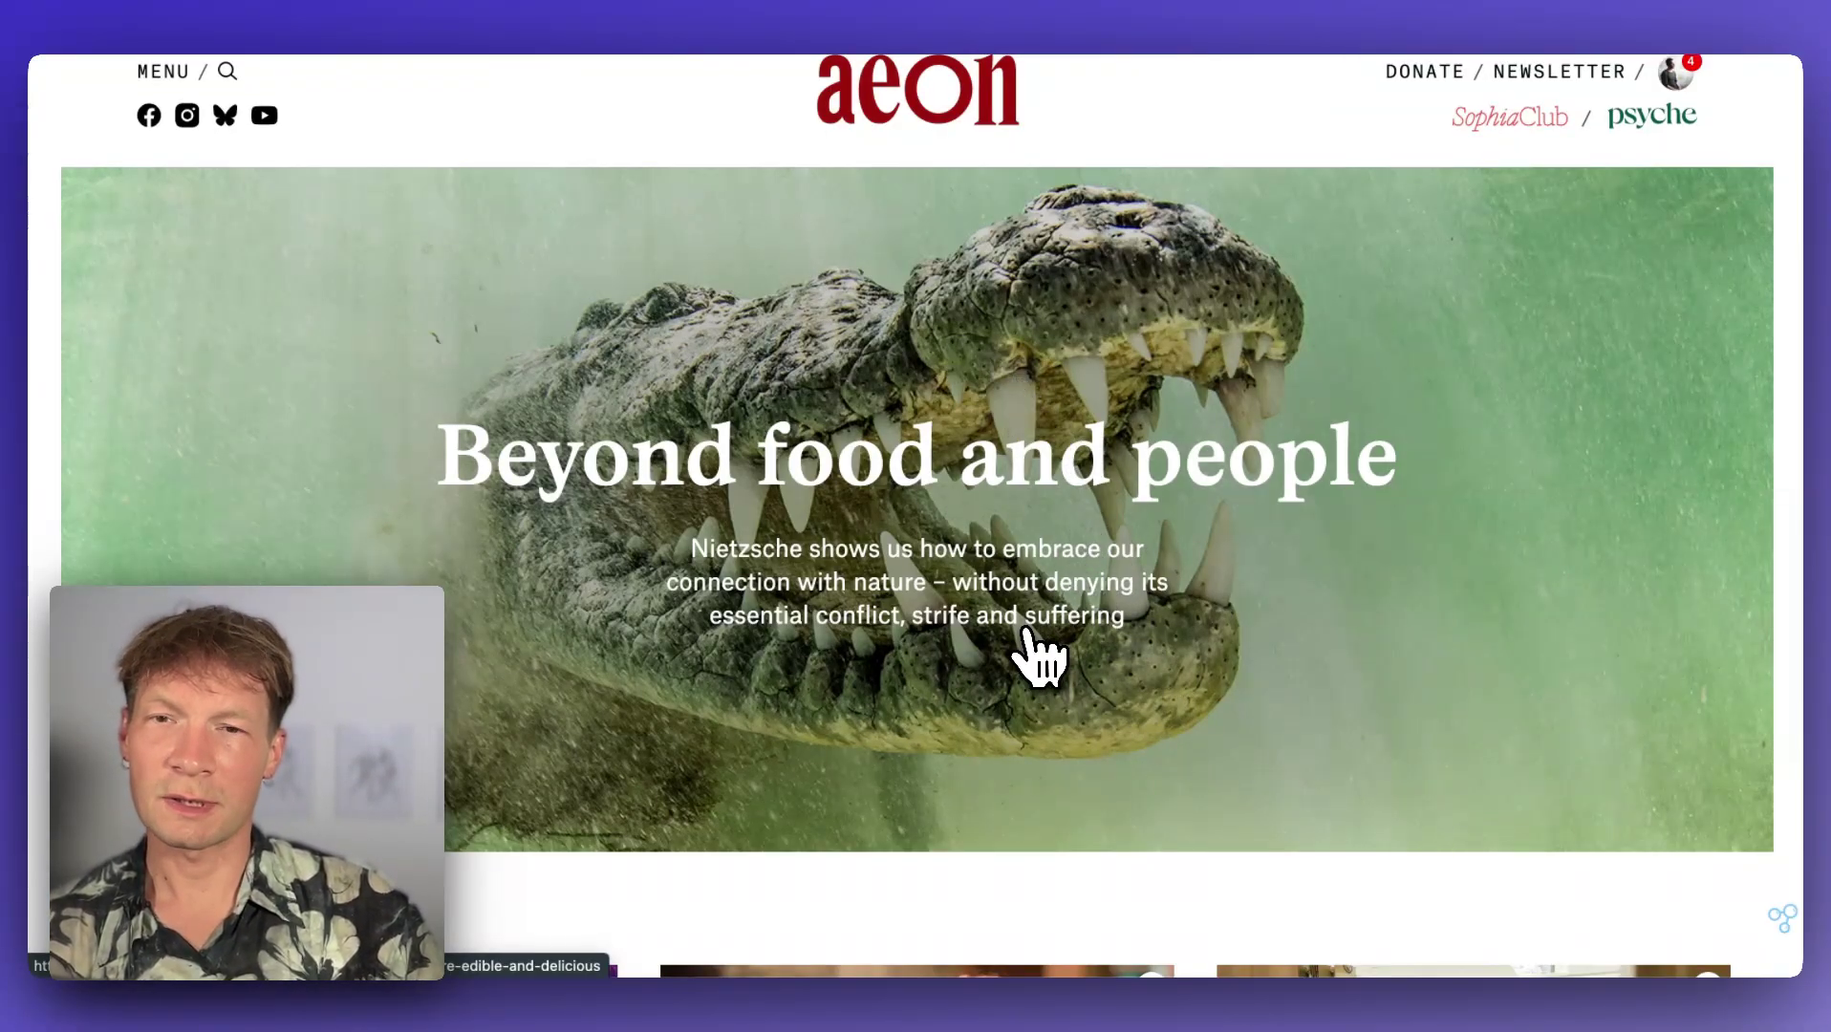
{"action": "scroll", "coordinate": [1042, 660], "scroll_direction": "down", "scroll_amount": 7}
{"action": "scroll", "coordinate": [1033, 662], "scroll_direction": "up", "scroll_amount": 5}
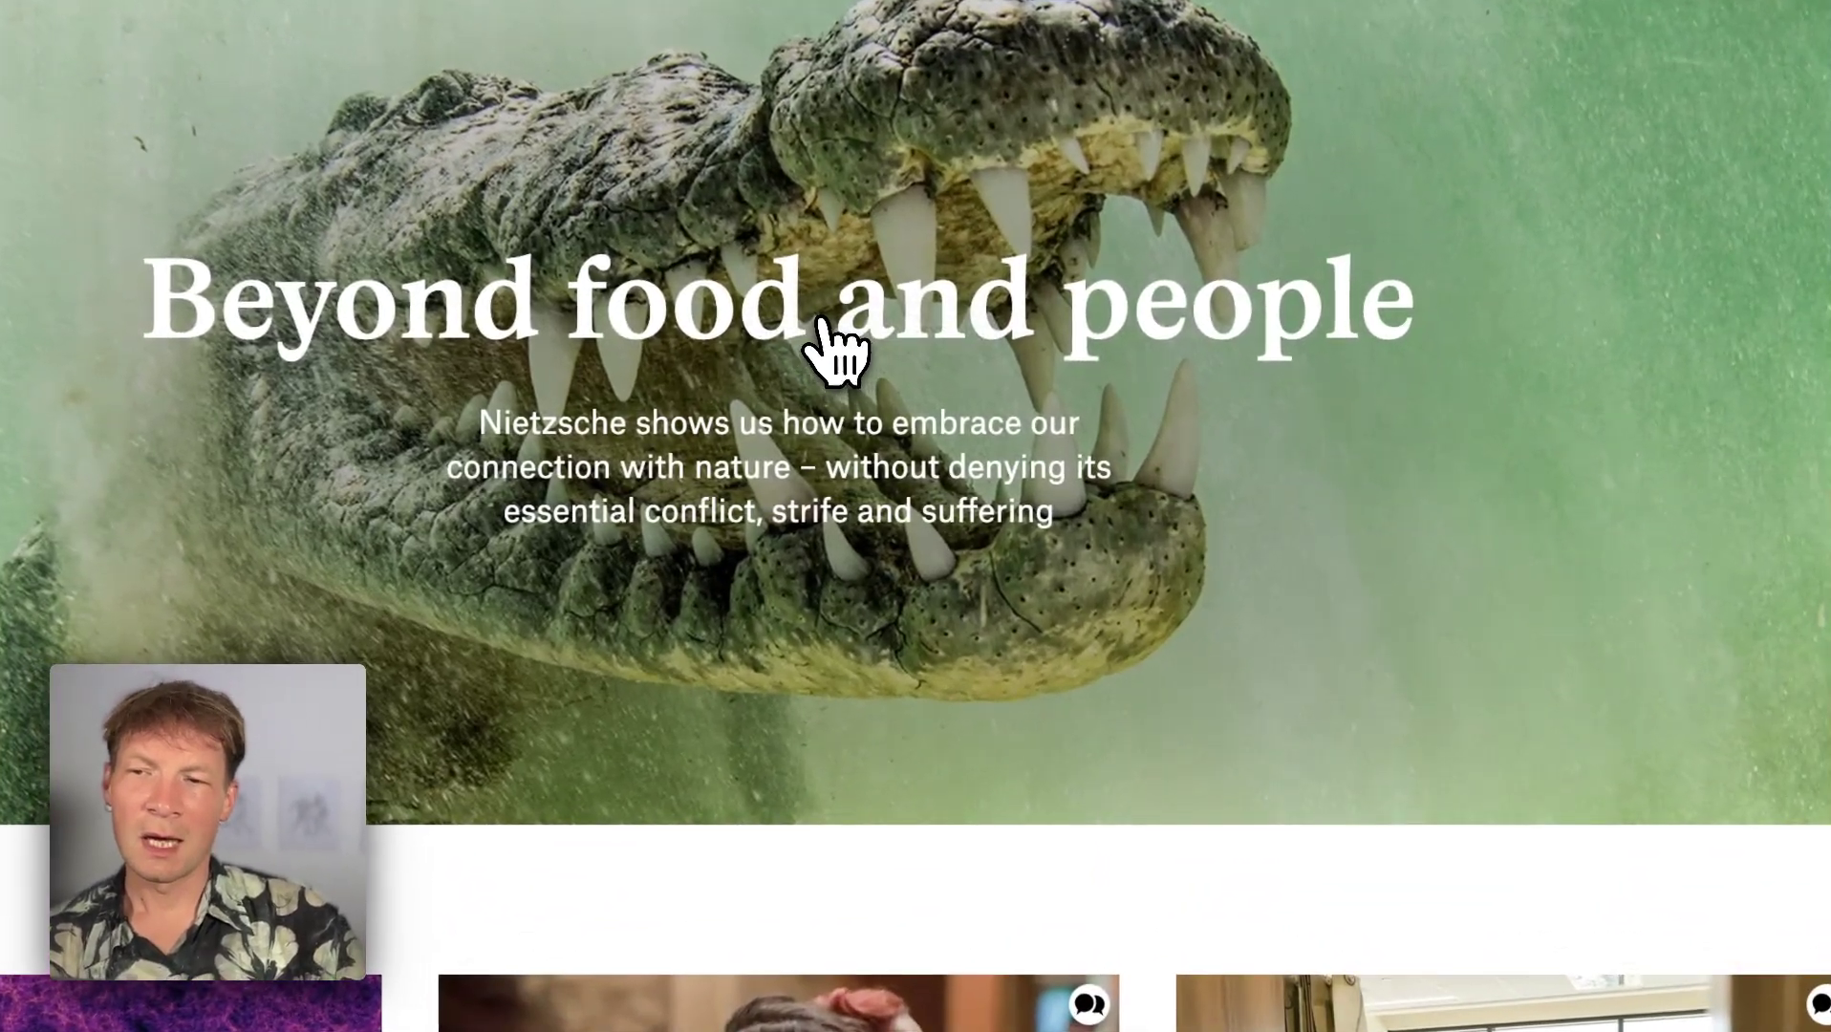
{"action": "scroll", "coordinate": [955, 304], "scroll_direction": "up", "scroll_amount": 2}
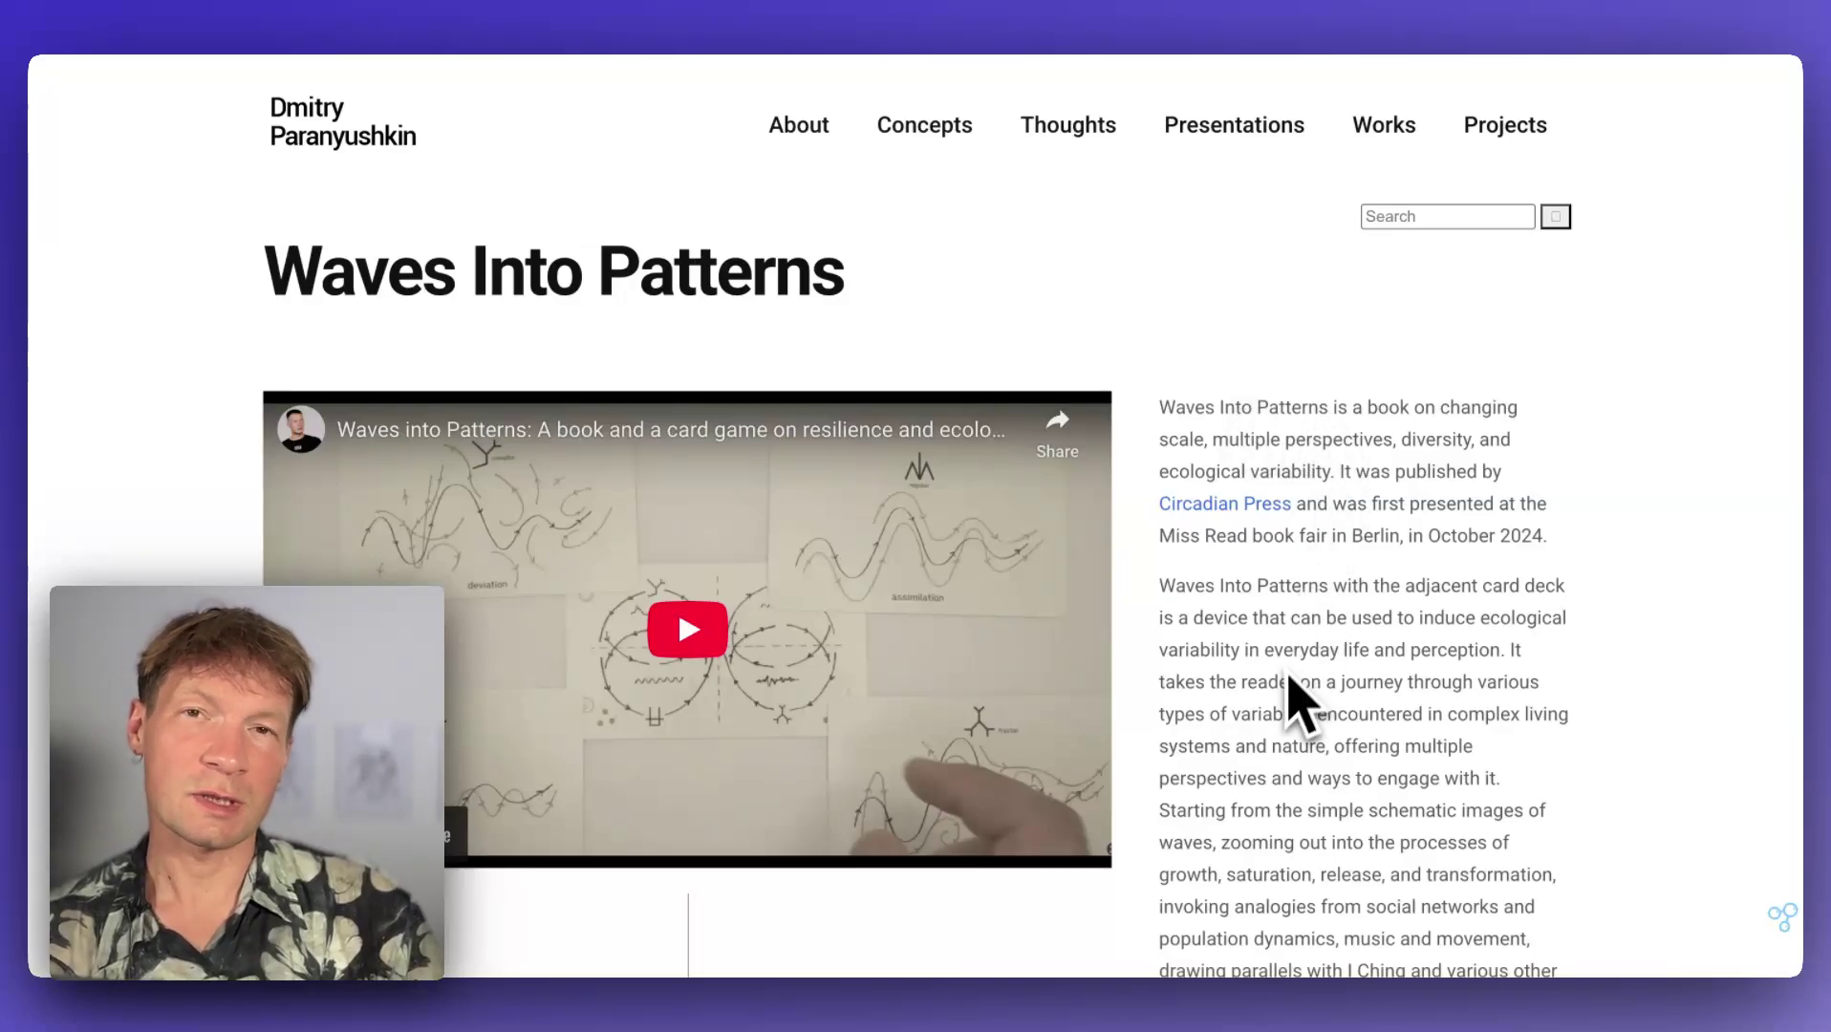
{"action": "scroll", "coordinate": [1285, 688], "scroll_direction": "down", "scroll_amount": 3}
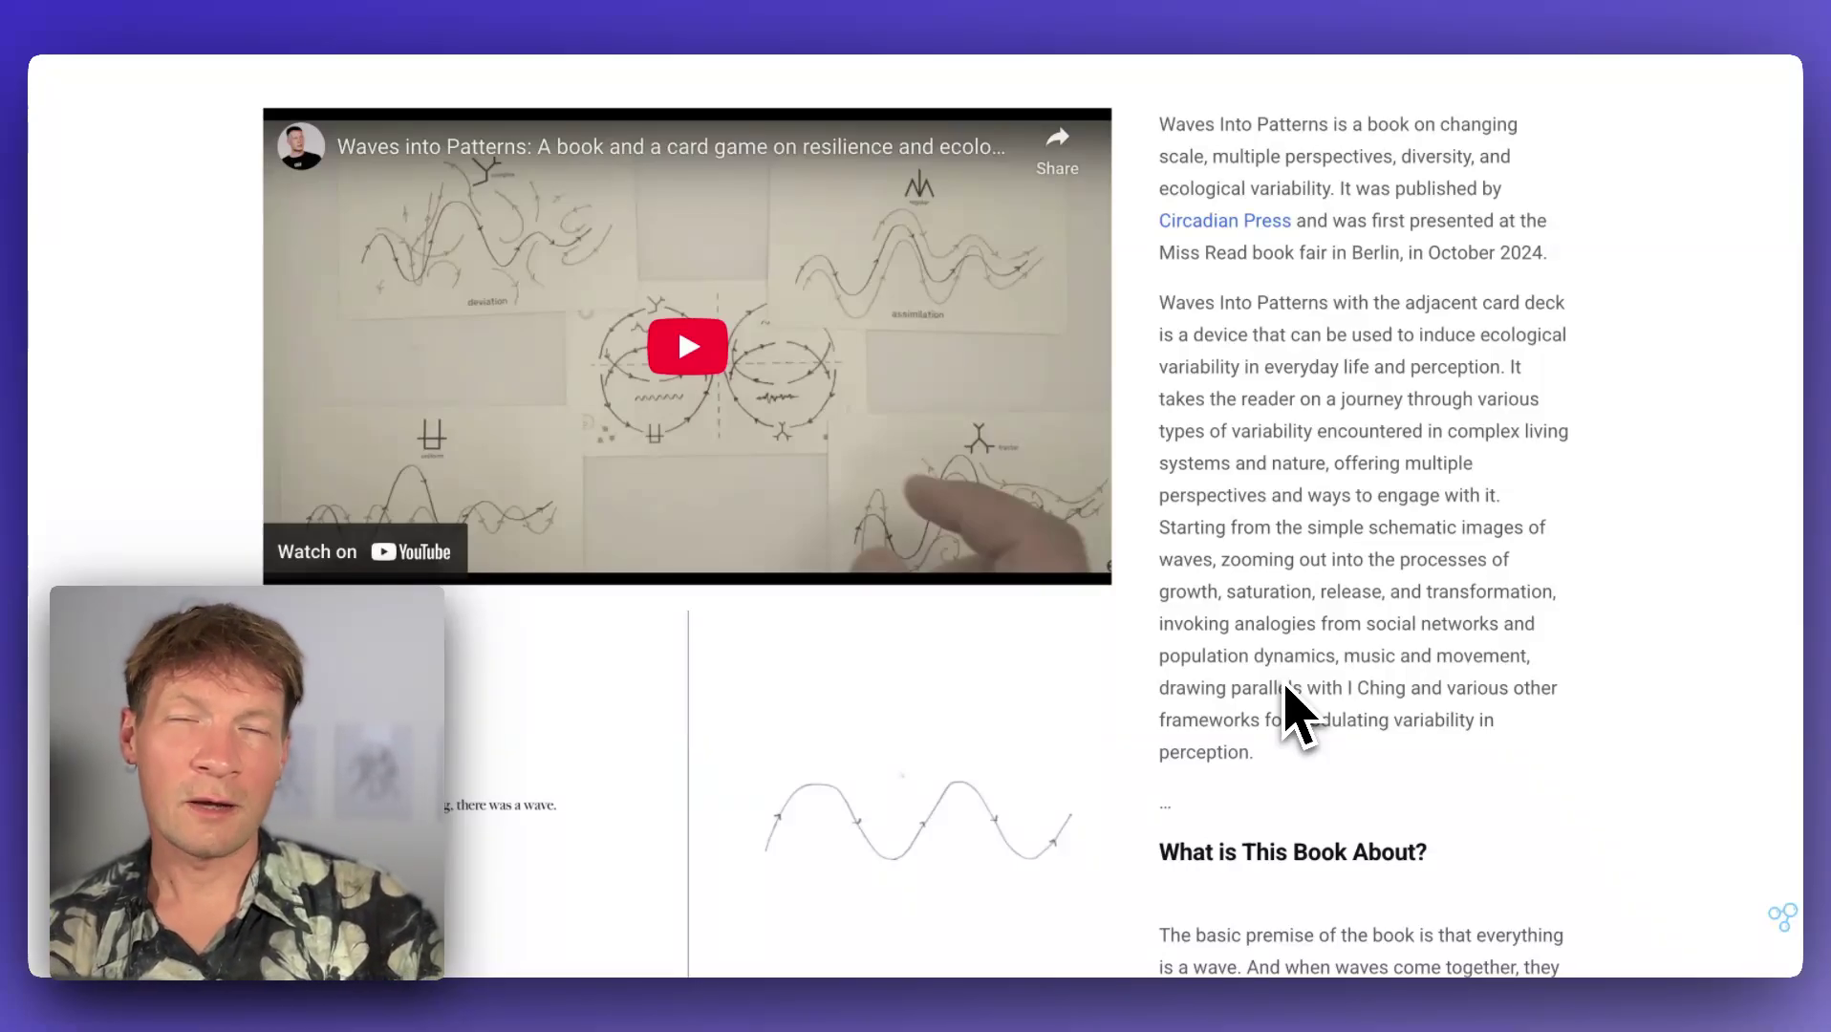
{"action": "scroll", "coordinate": [1379, 669], "scroll_direction": "down", "scroll_amount": 1}
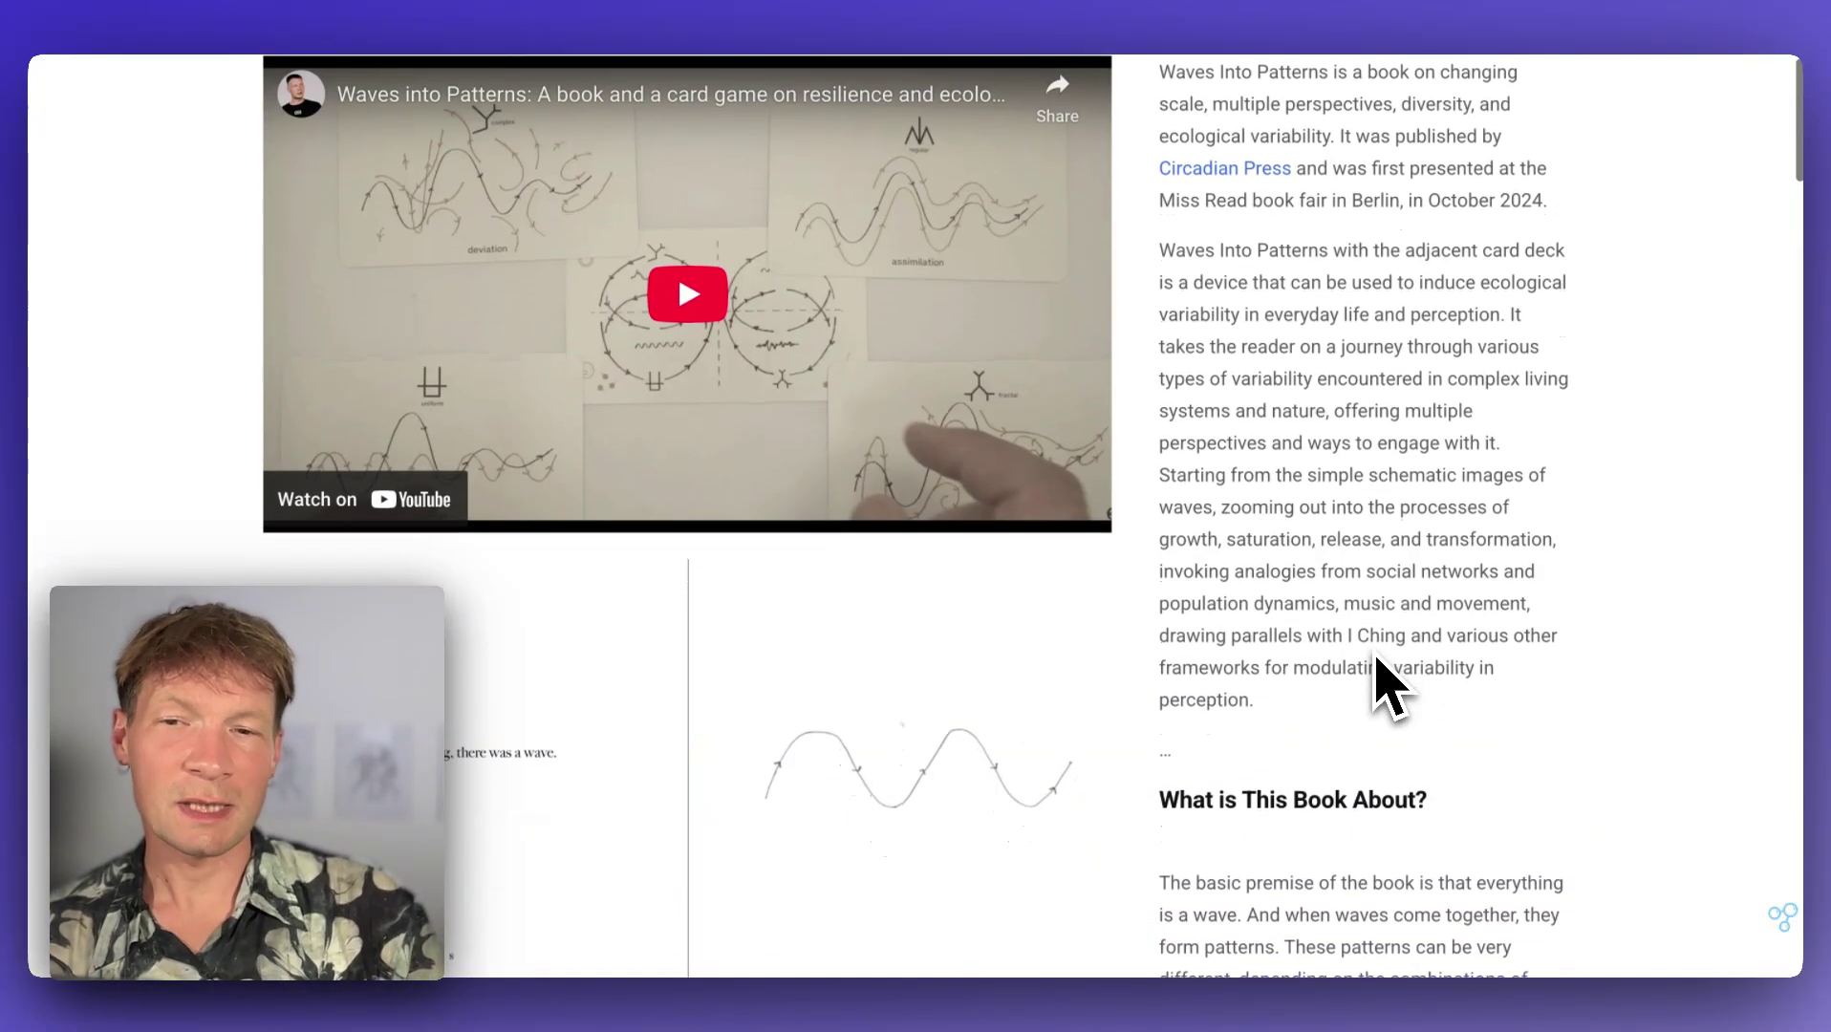
Read the Waves Into Patterns page from the What is This Book About? section to Why Did I Write This Book?, including the illustrations
{"action": "scroll", "coordinate": [1379, 669], "scroll_direction": "down", "scroll_amount": 2}
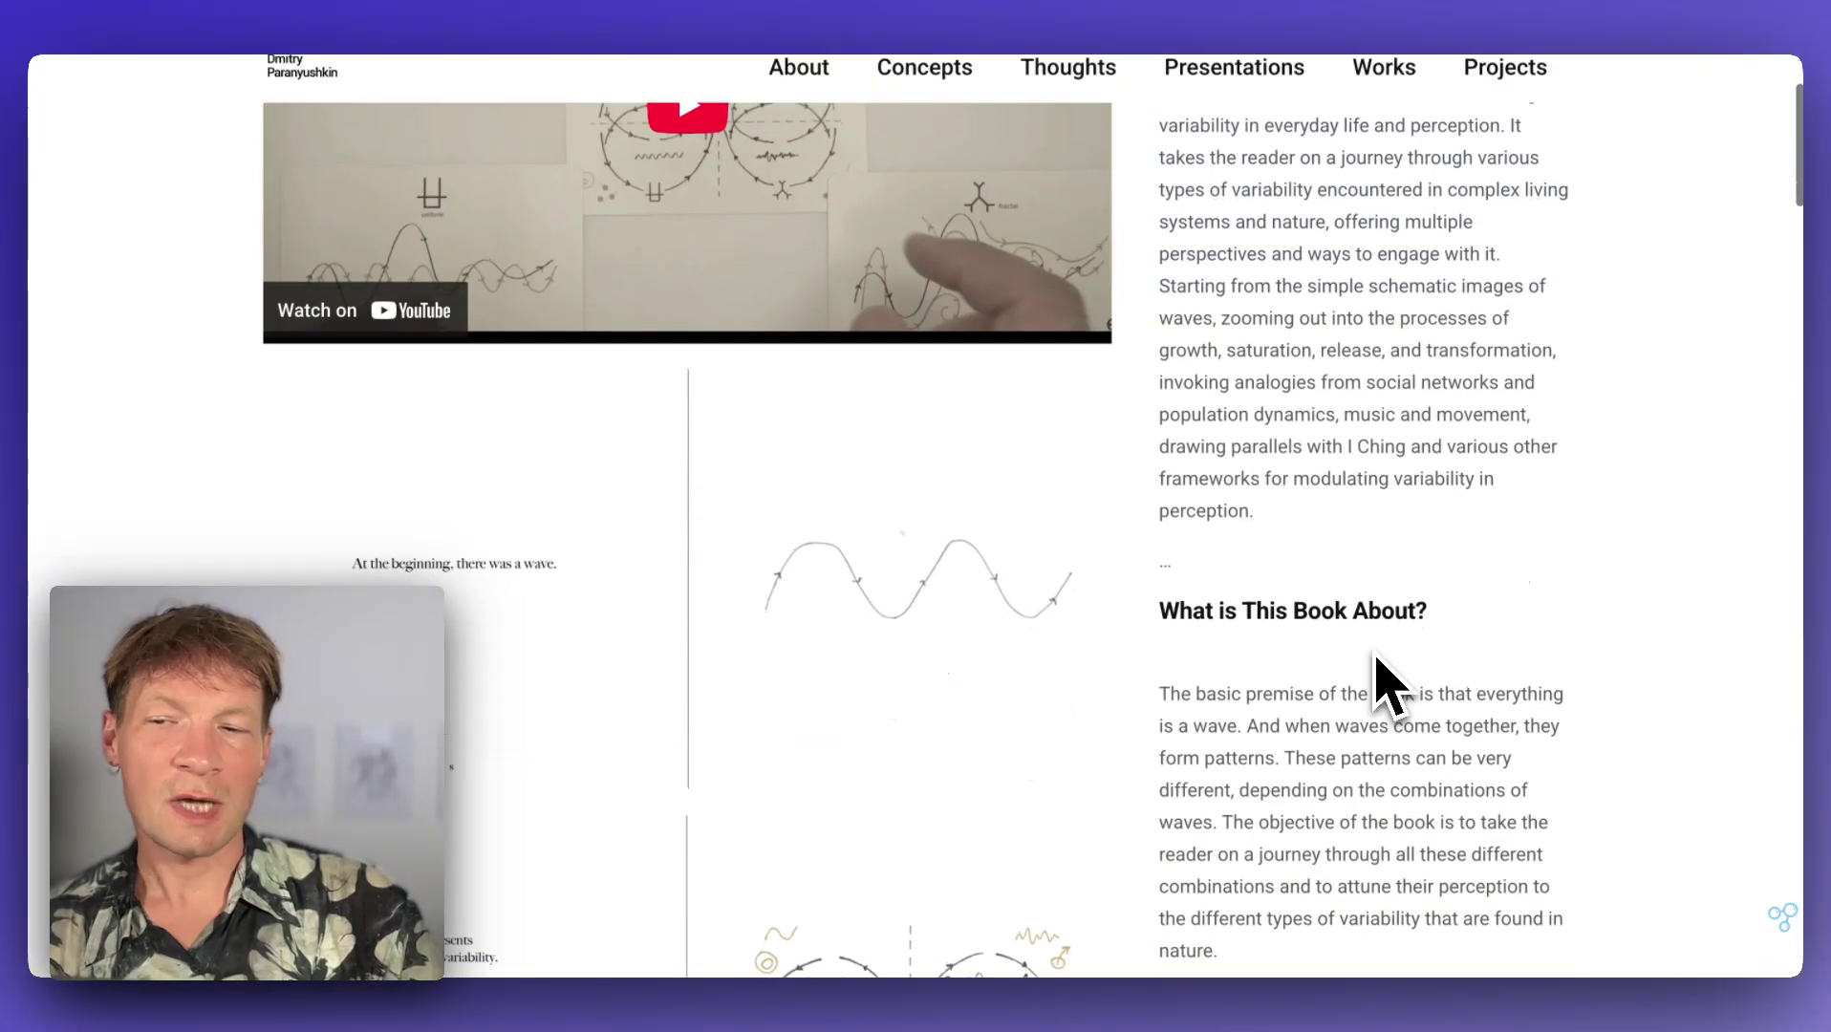
{"action": "scroll", "coordinate": [1379, 669], "scroll_direction": "down", "scroll_amount": 3}
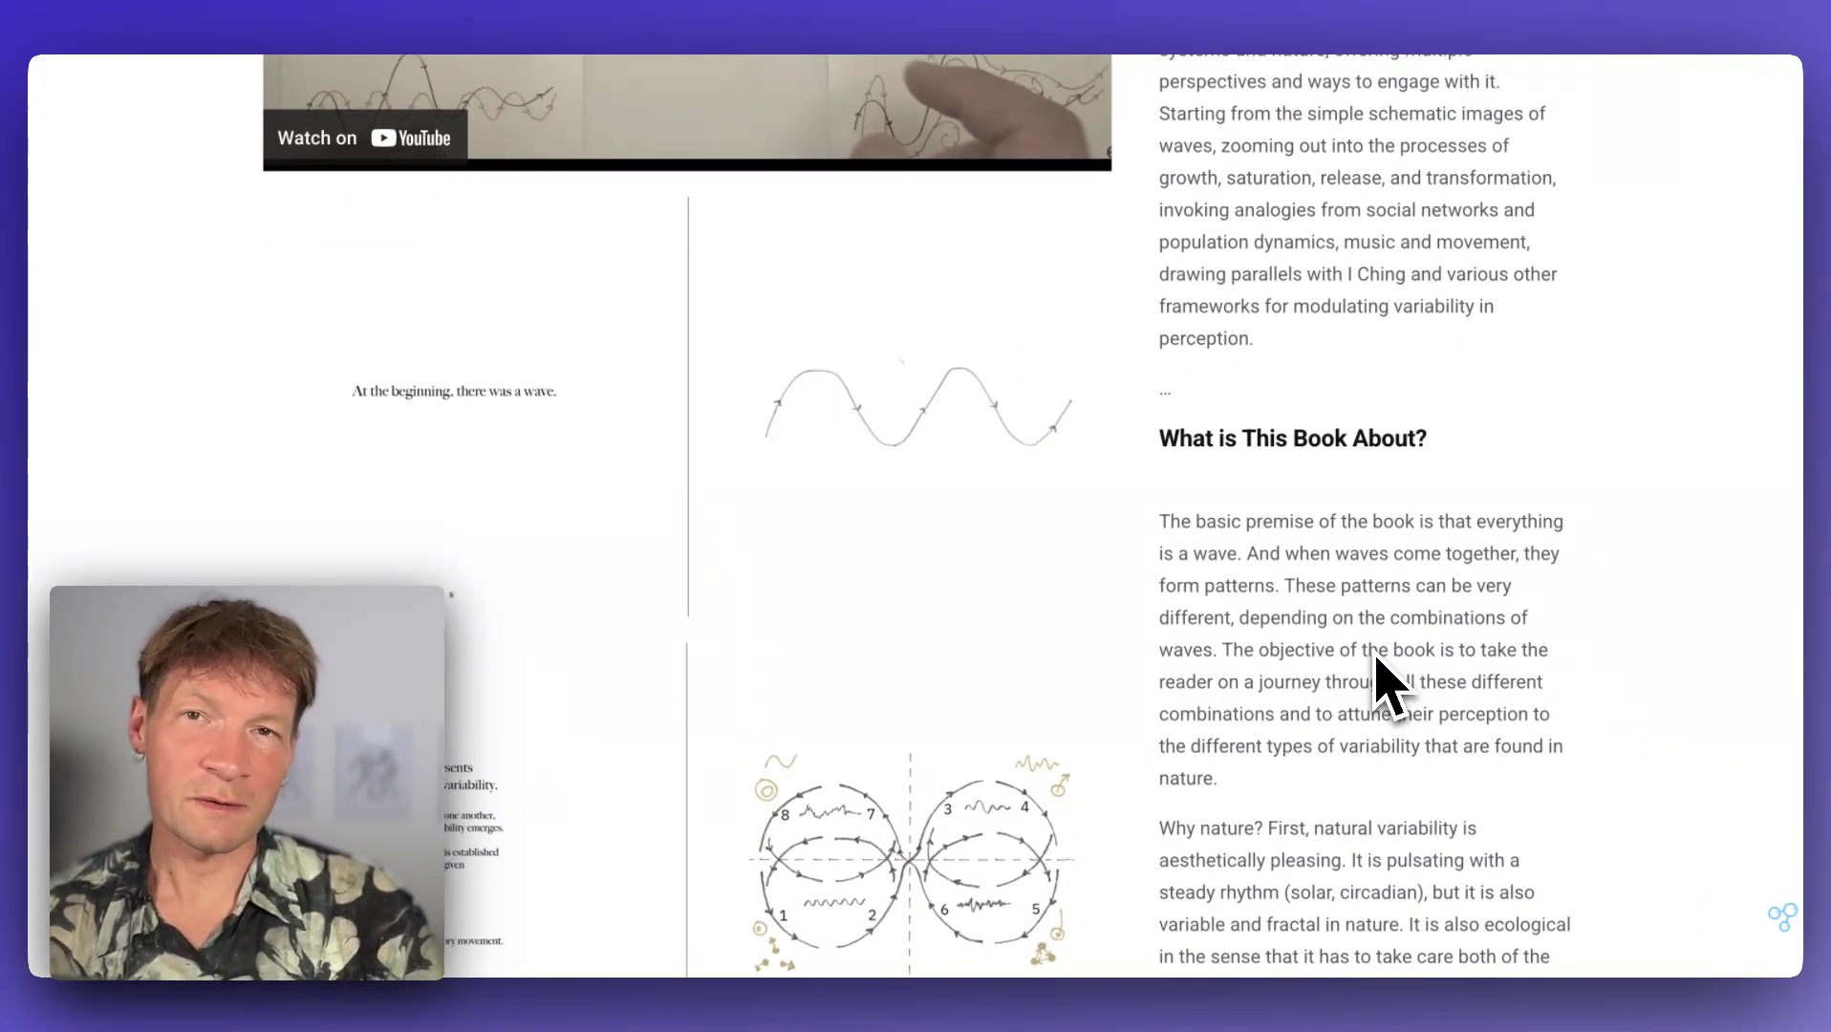
{"action": "scroll", "coordinate": [1384, 679], "scroll_direction": "down", "scroll_amount": 2}
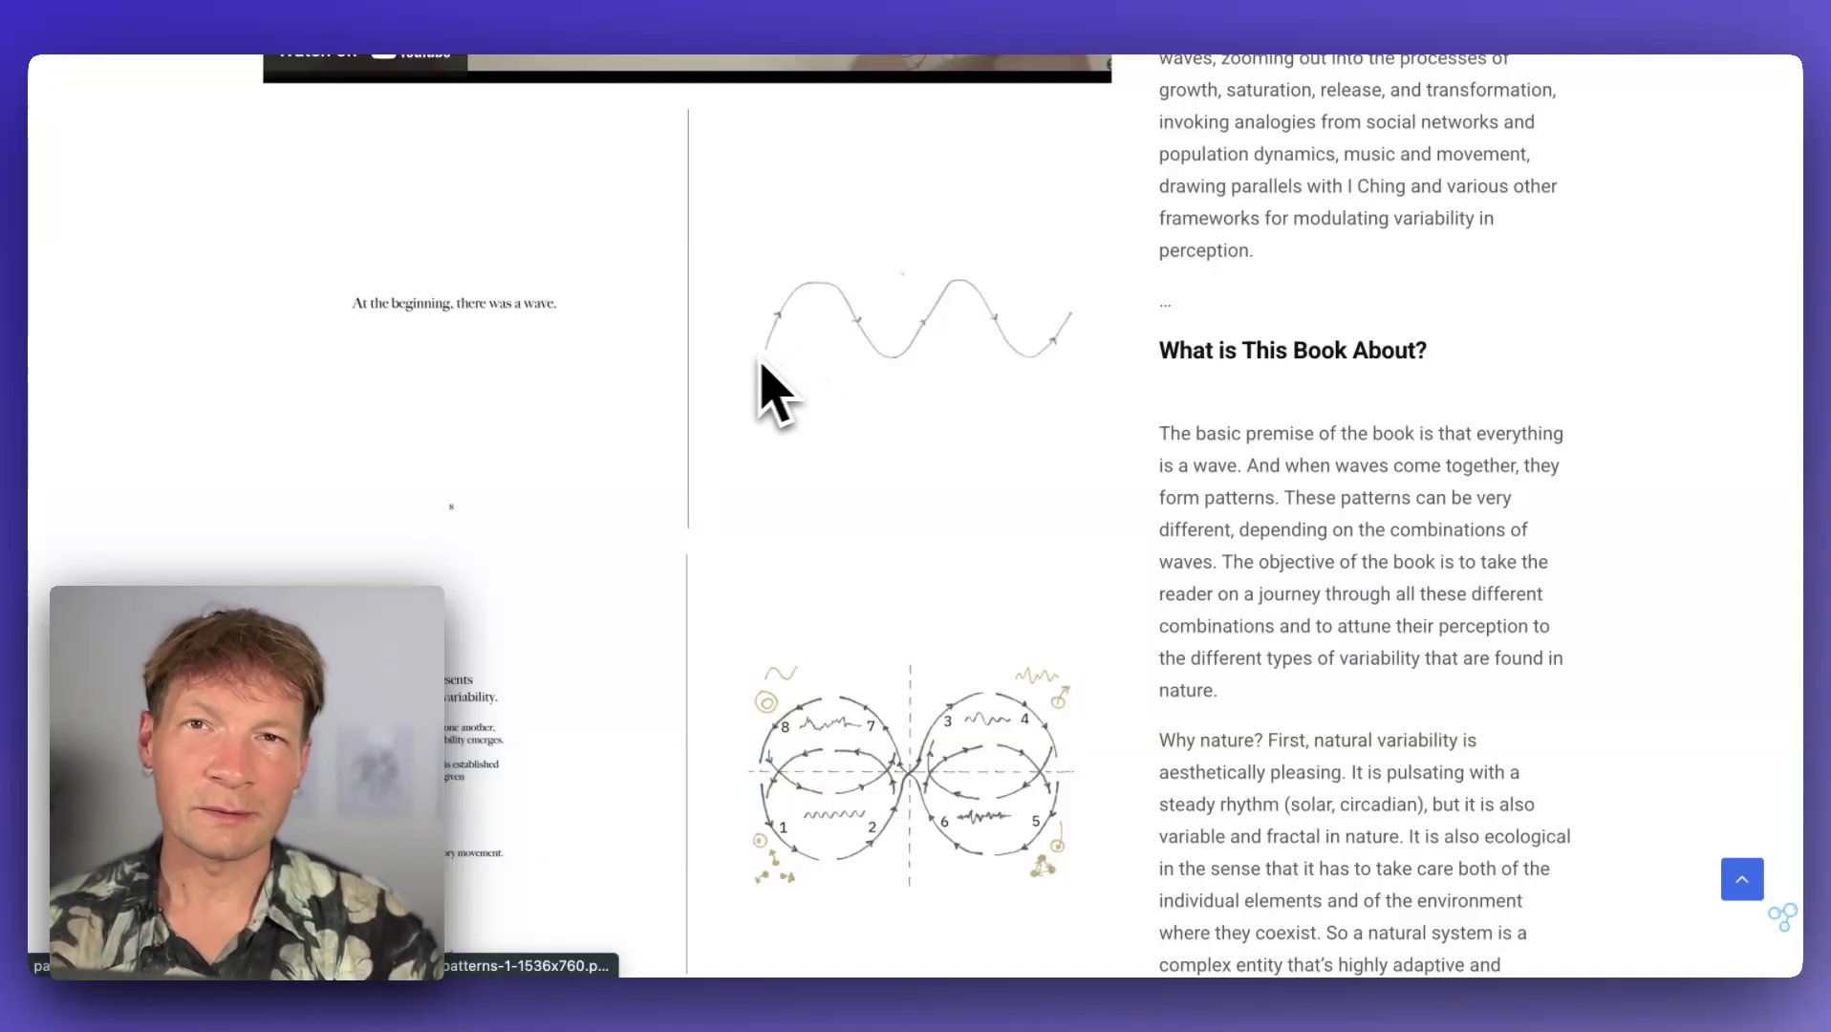
{"action": "scroll", "coordinate": [918, 674], "scroll_direction": "down", "scroll_amount": 4}
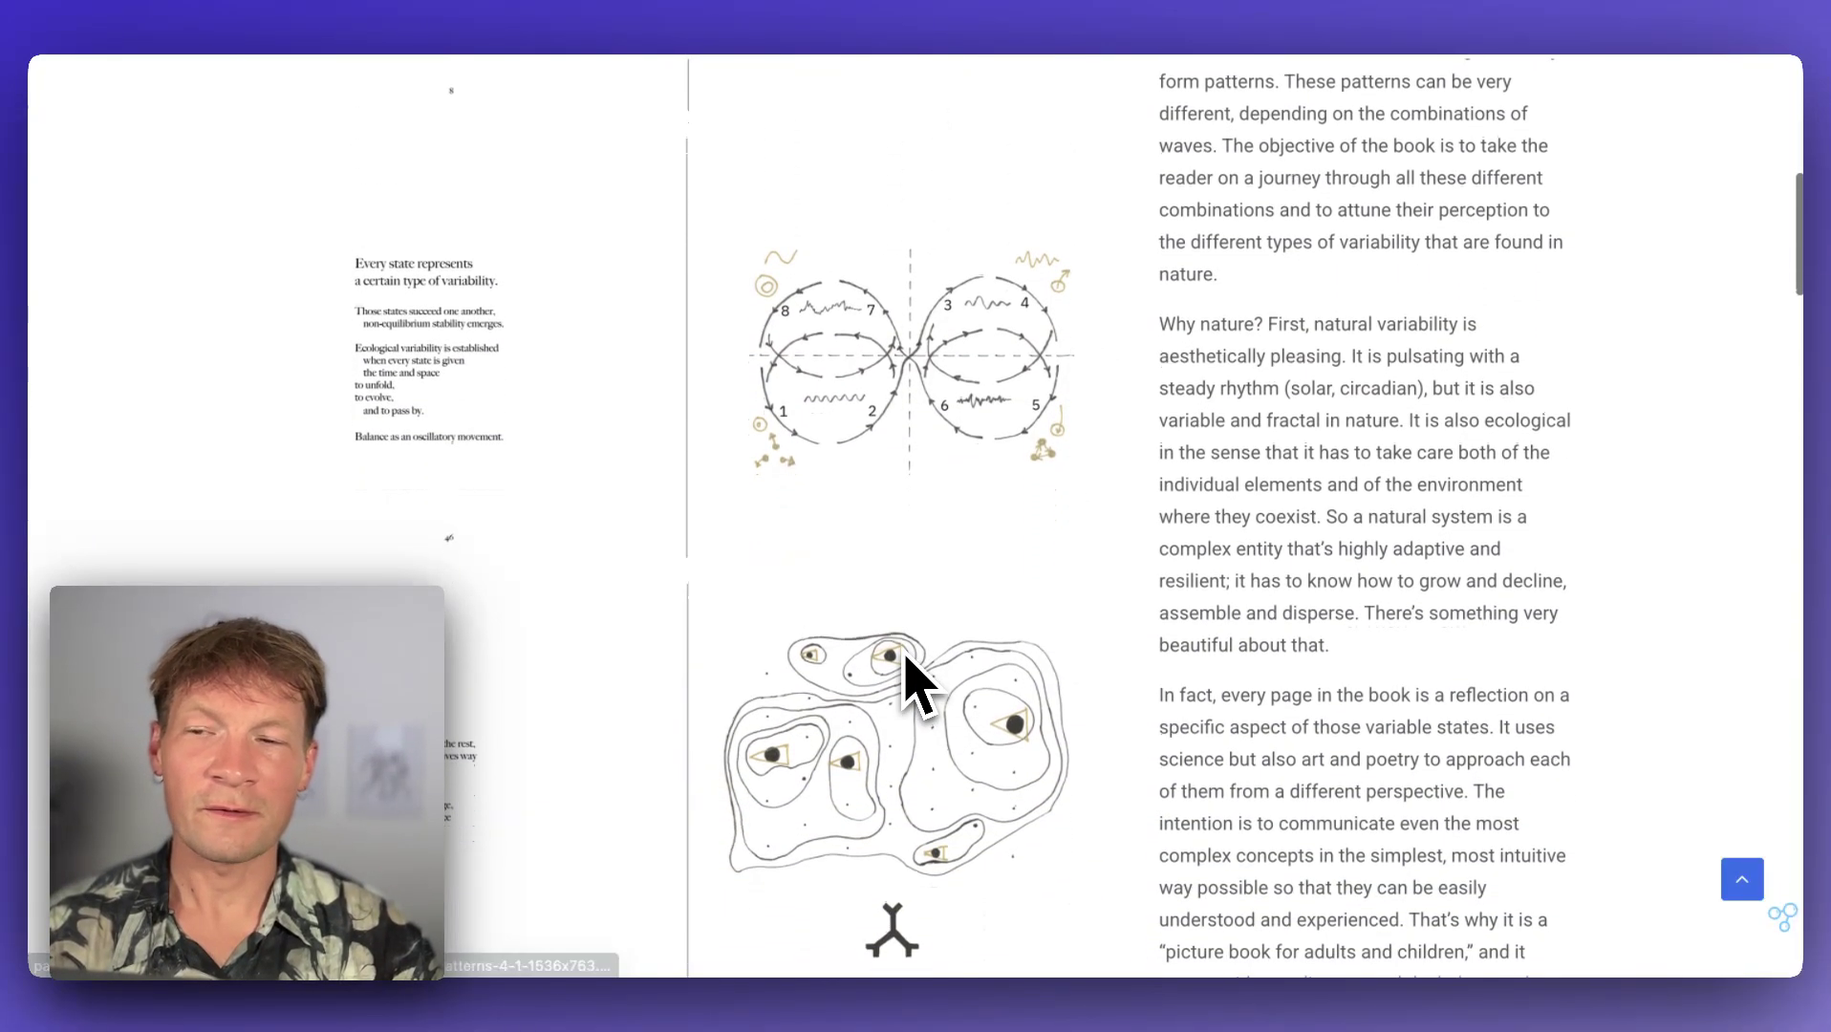
{"action": "scroll", "coordinate": [911, 669], "scroll_direction": "up", "scroll_amount": 1}
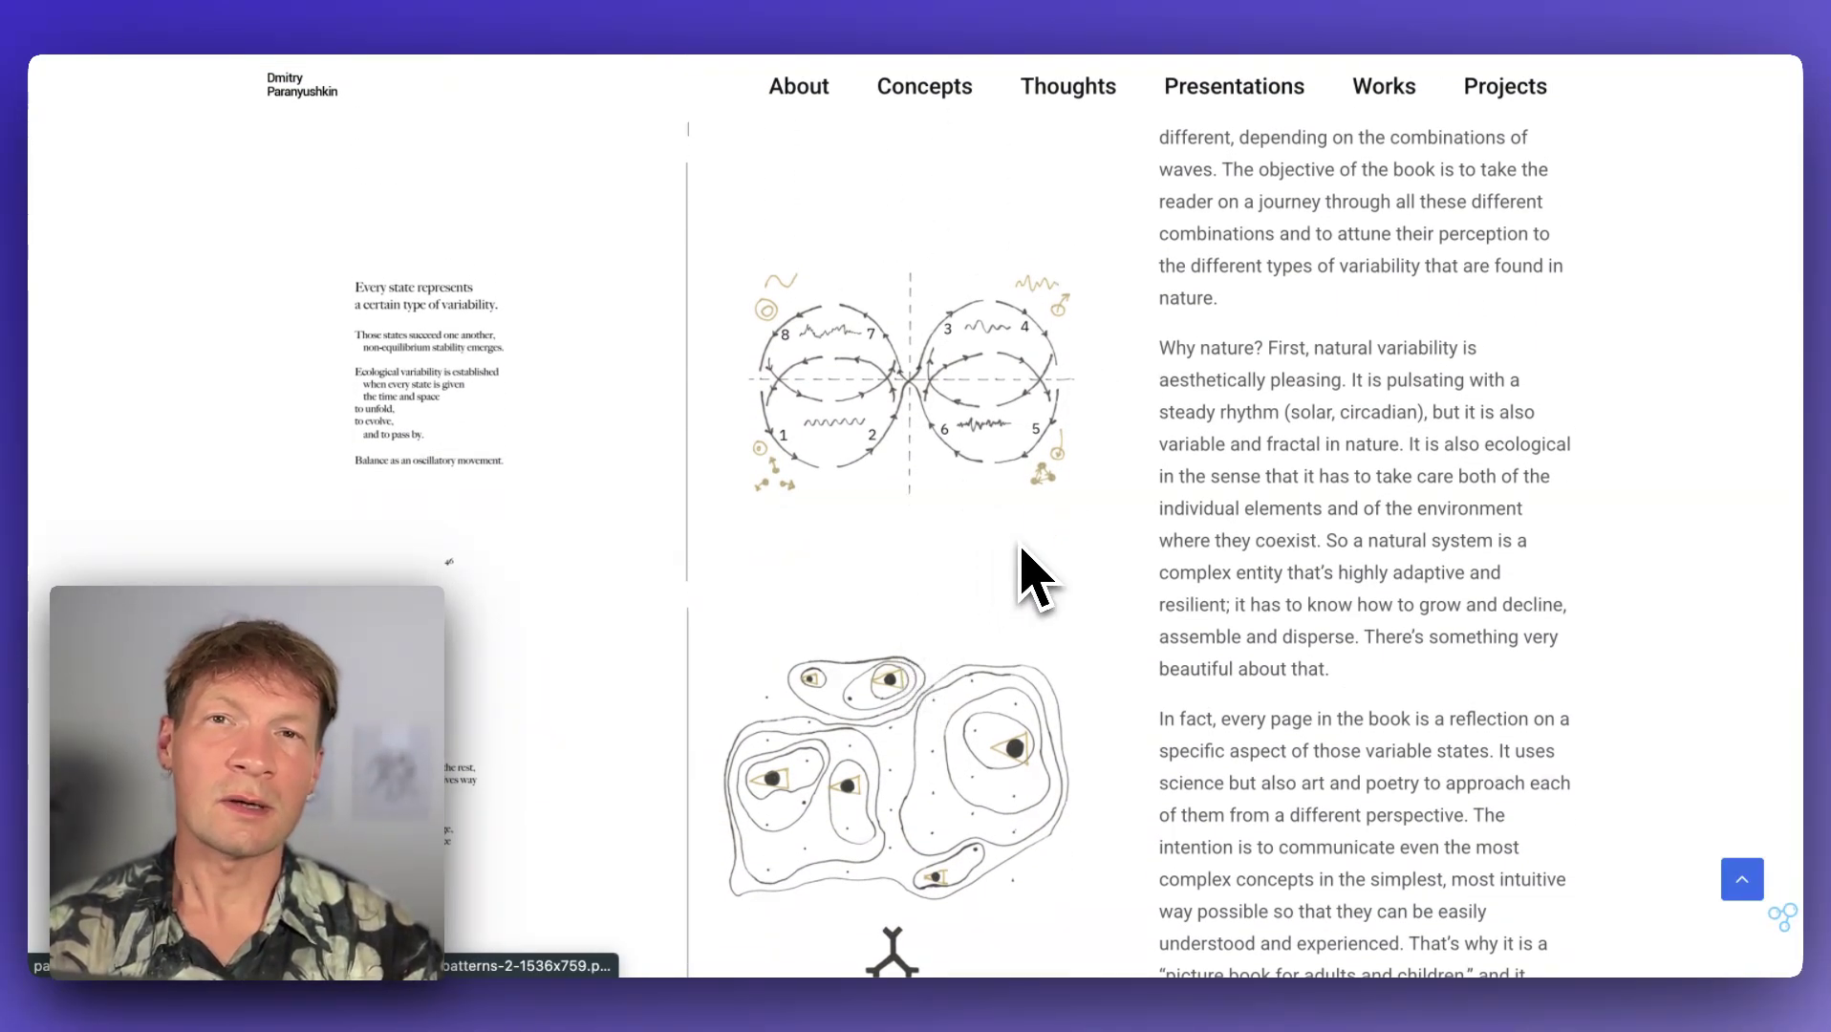
{"action": "scroll", "coordinate": [1037, 578], "scroll_direction": "down", "scroll_amount": 1}
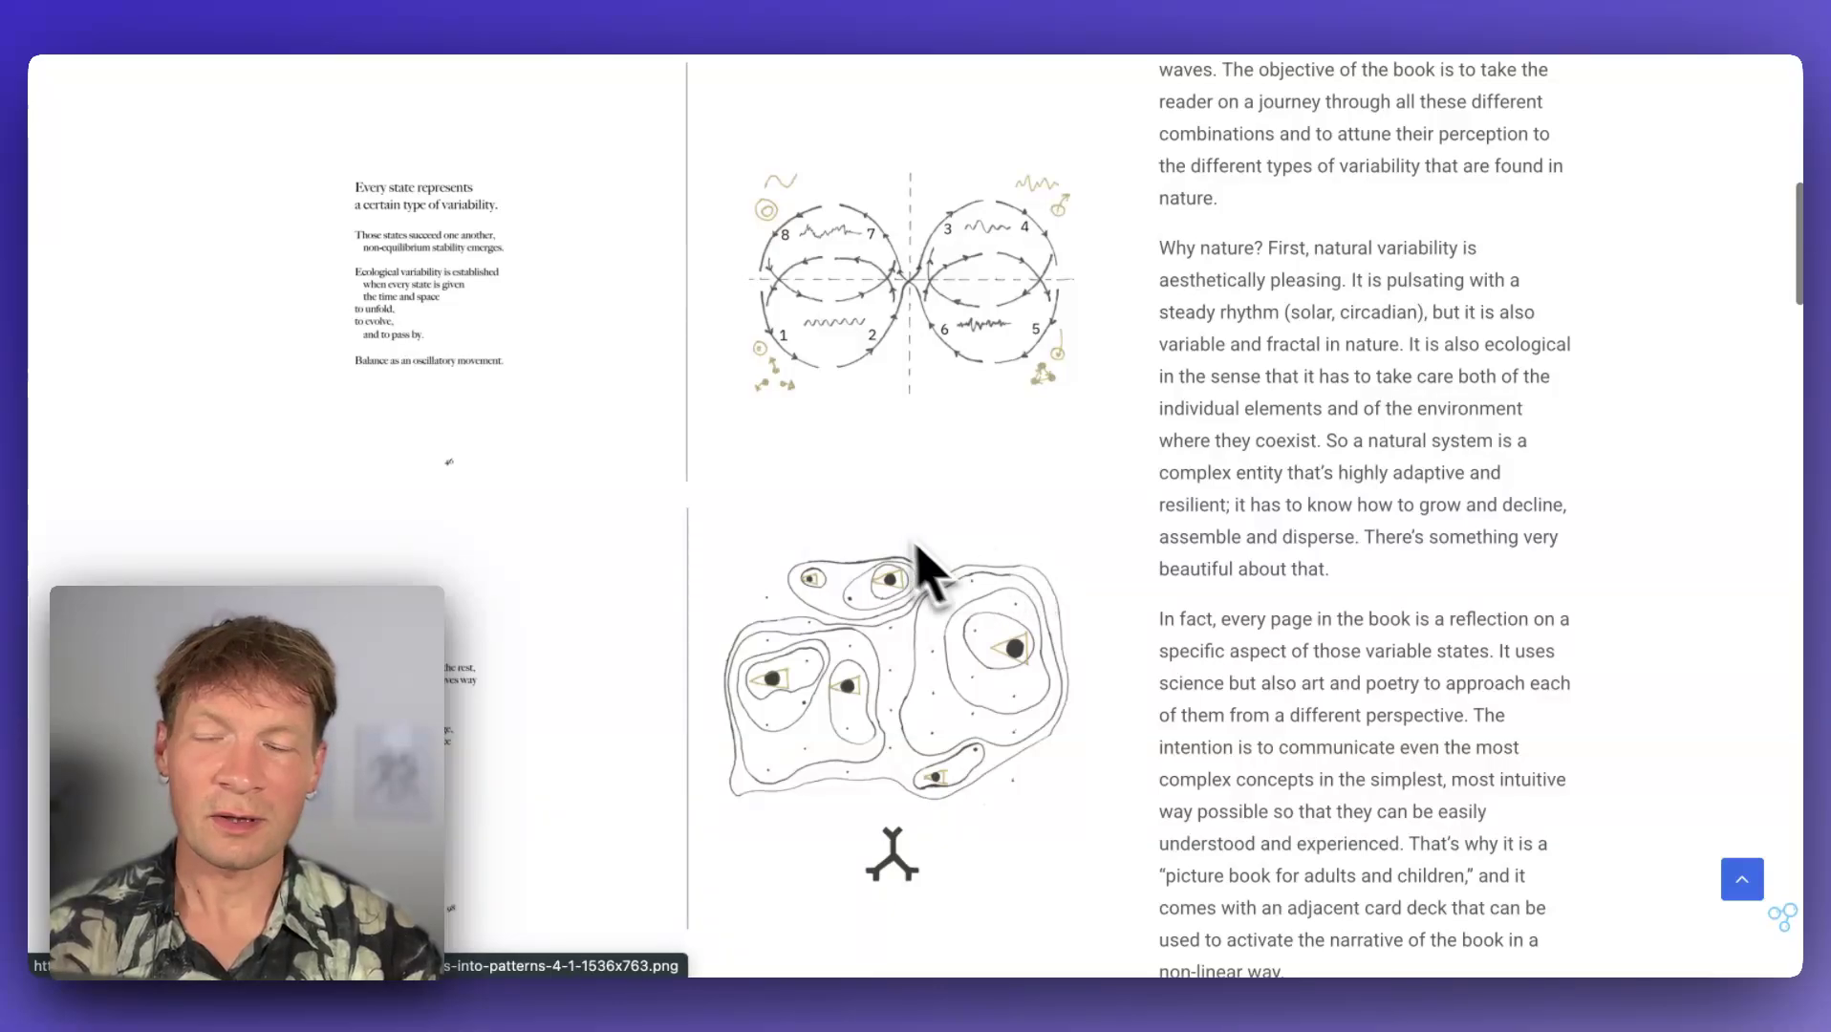
{"action": "scroll", "coordinate": [947, 531], "scroll_direction": "up", "scroll_amount": 4}
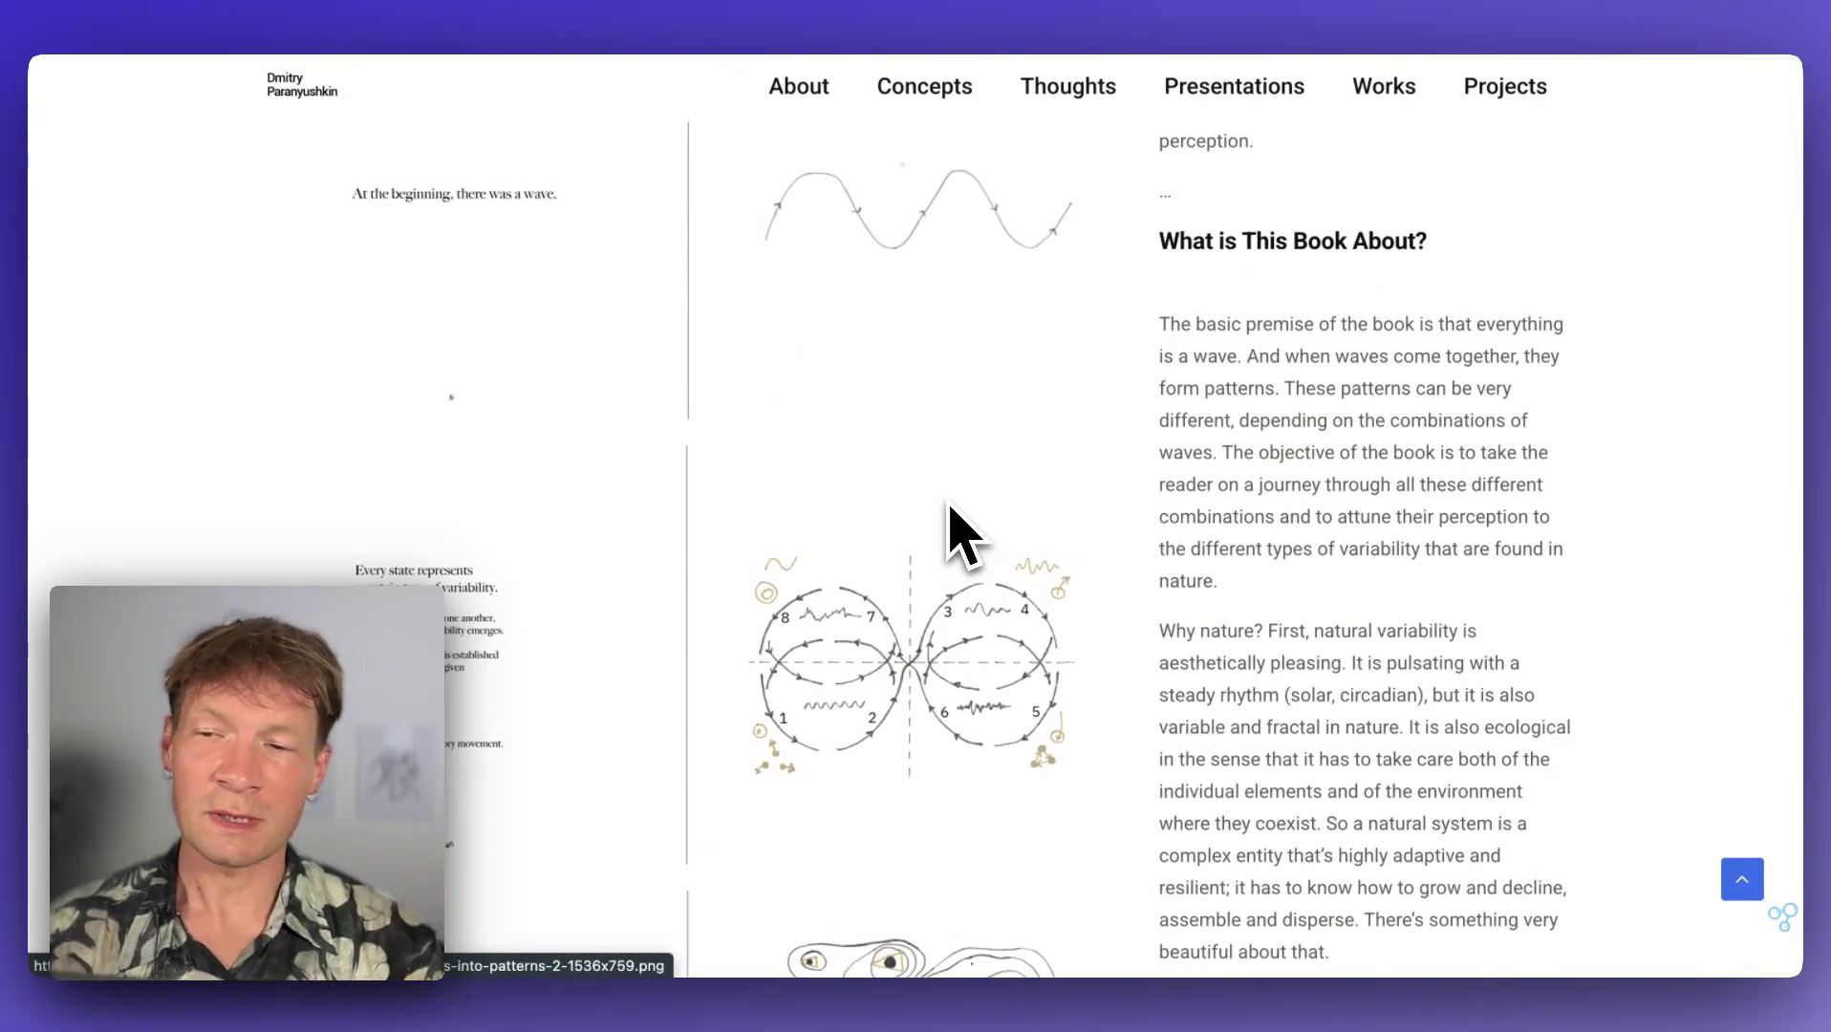
{"action": "scroll", "coordinate": [951, 516], "scroll_direction": "down", "scroll_amount": 7}
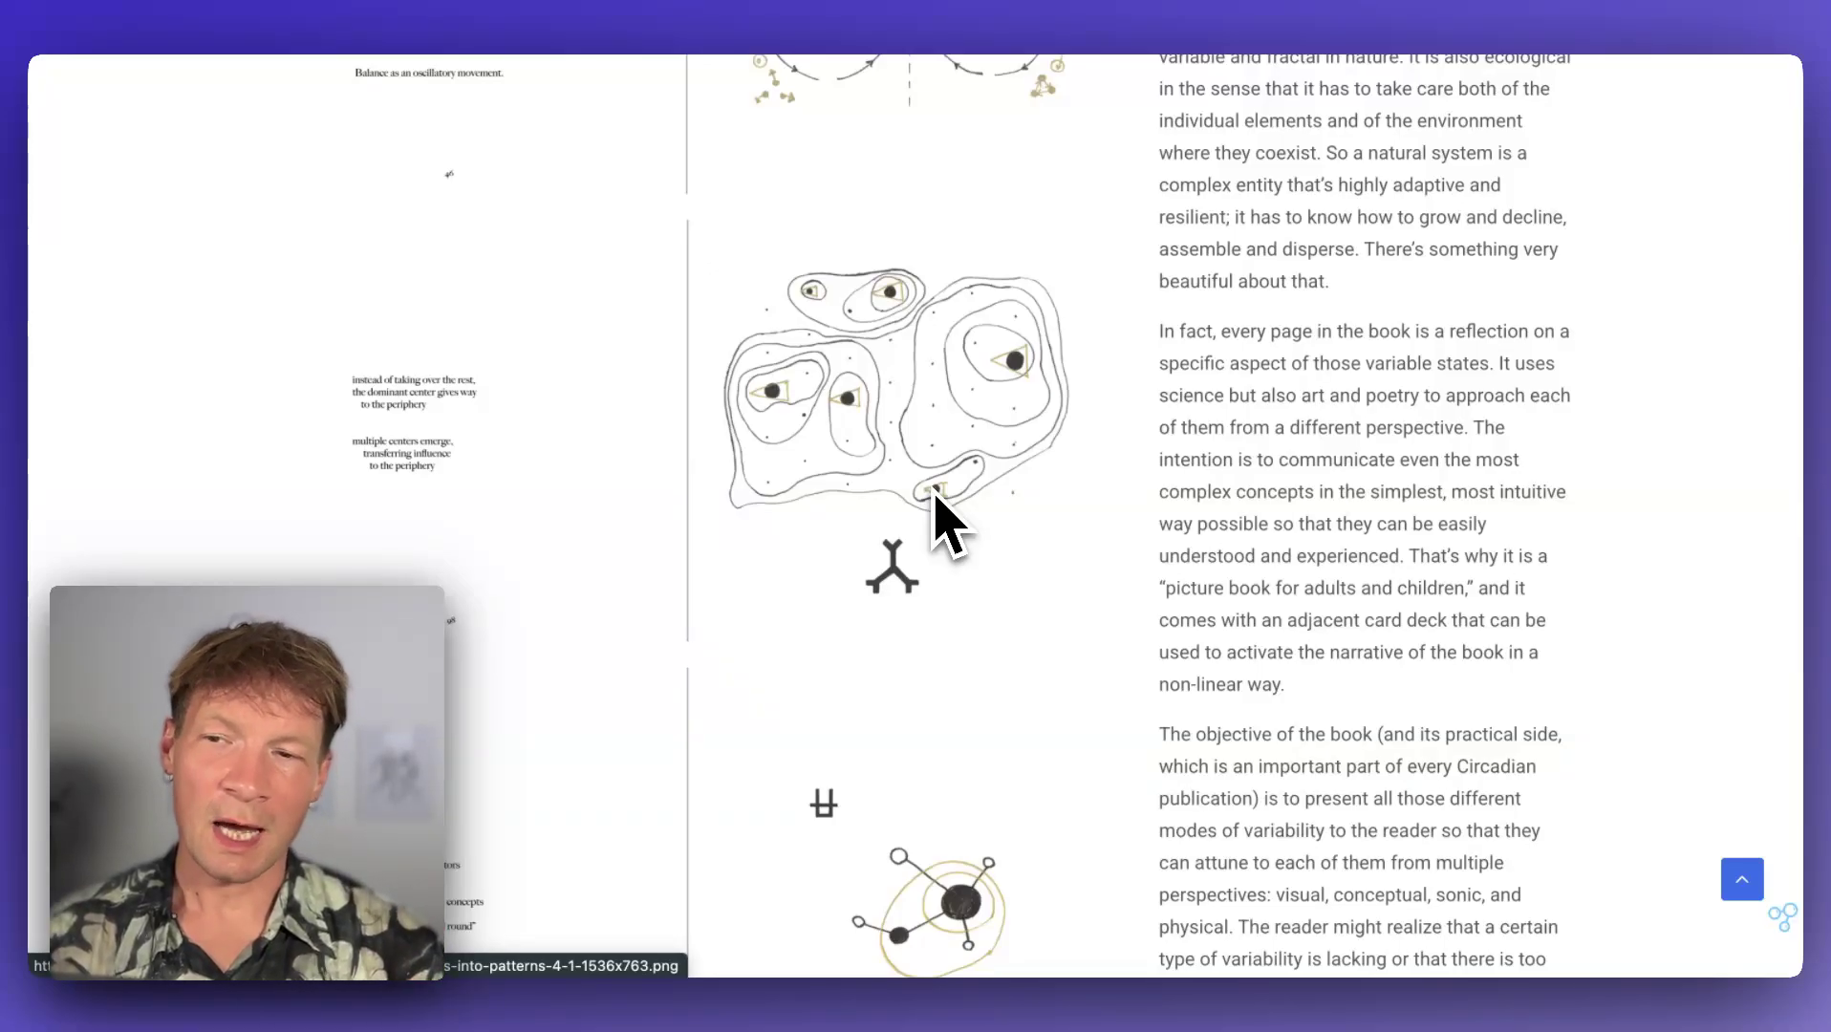
{"action": "scroll", "coordinate": [936, 495], "scroll_direction": "down", "scroll_amount": 6}
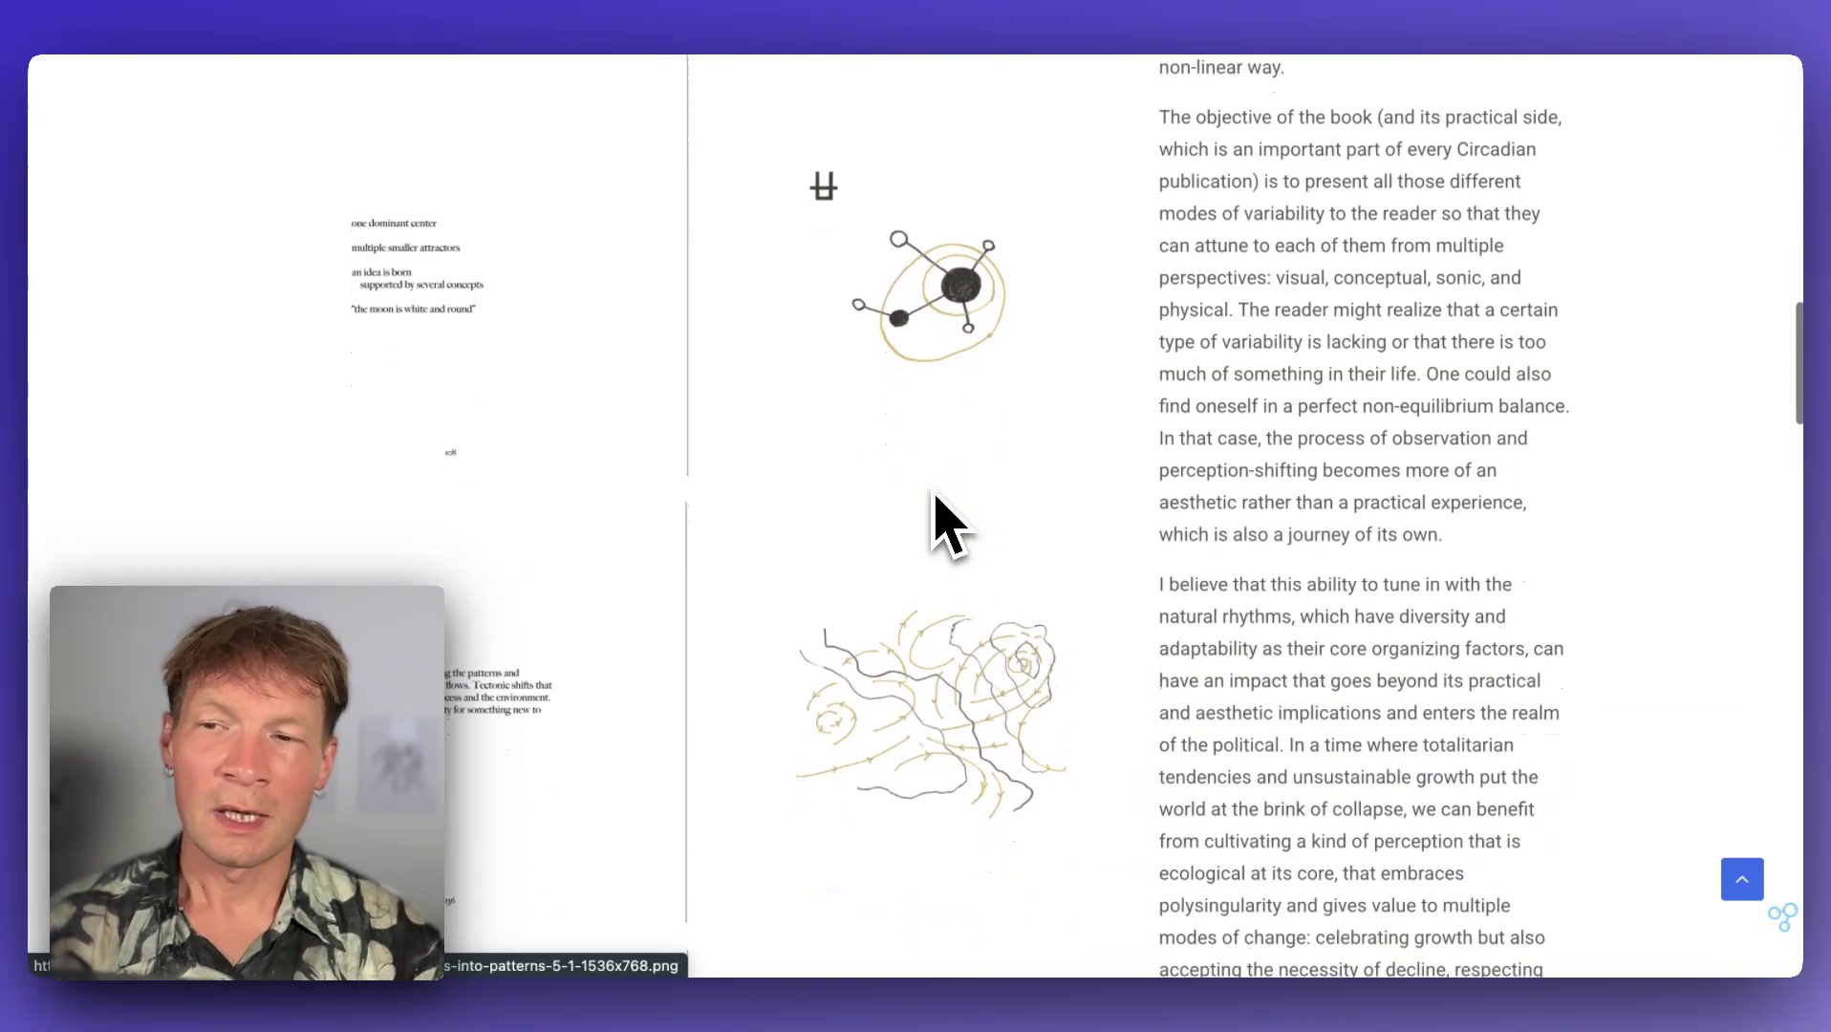
{"action": "scroll", "coordinate": [904, 436], "scroll_direction": "down", "scroll_amount": 8}
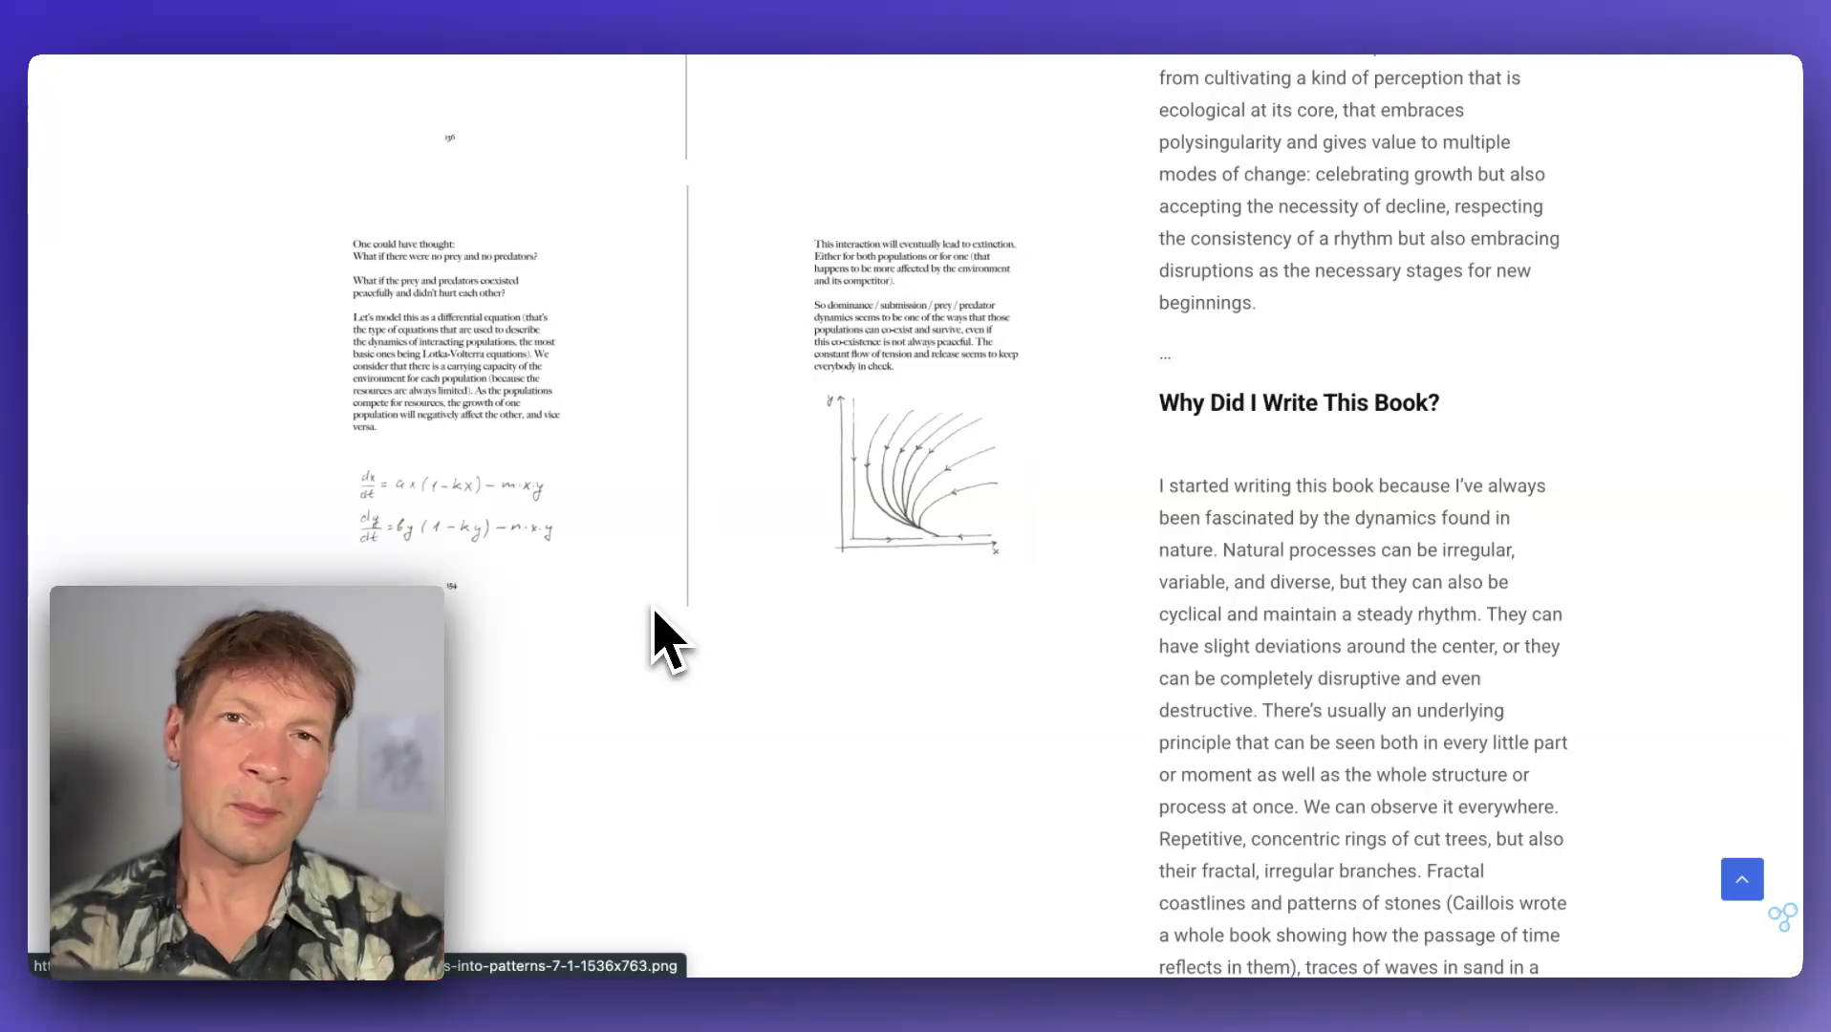
{"action": "scroll", "coordinate": [666, 639], "scroll_direction": "down", "scroll_amount": 4}
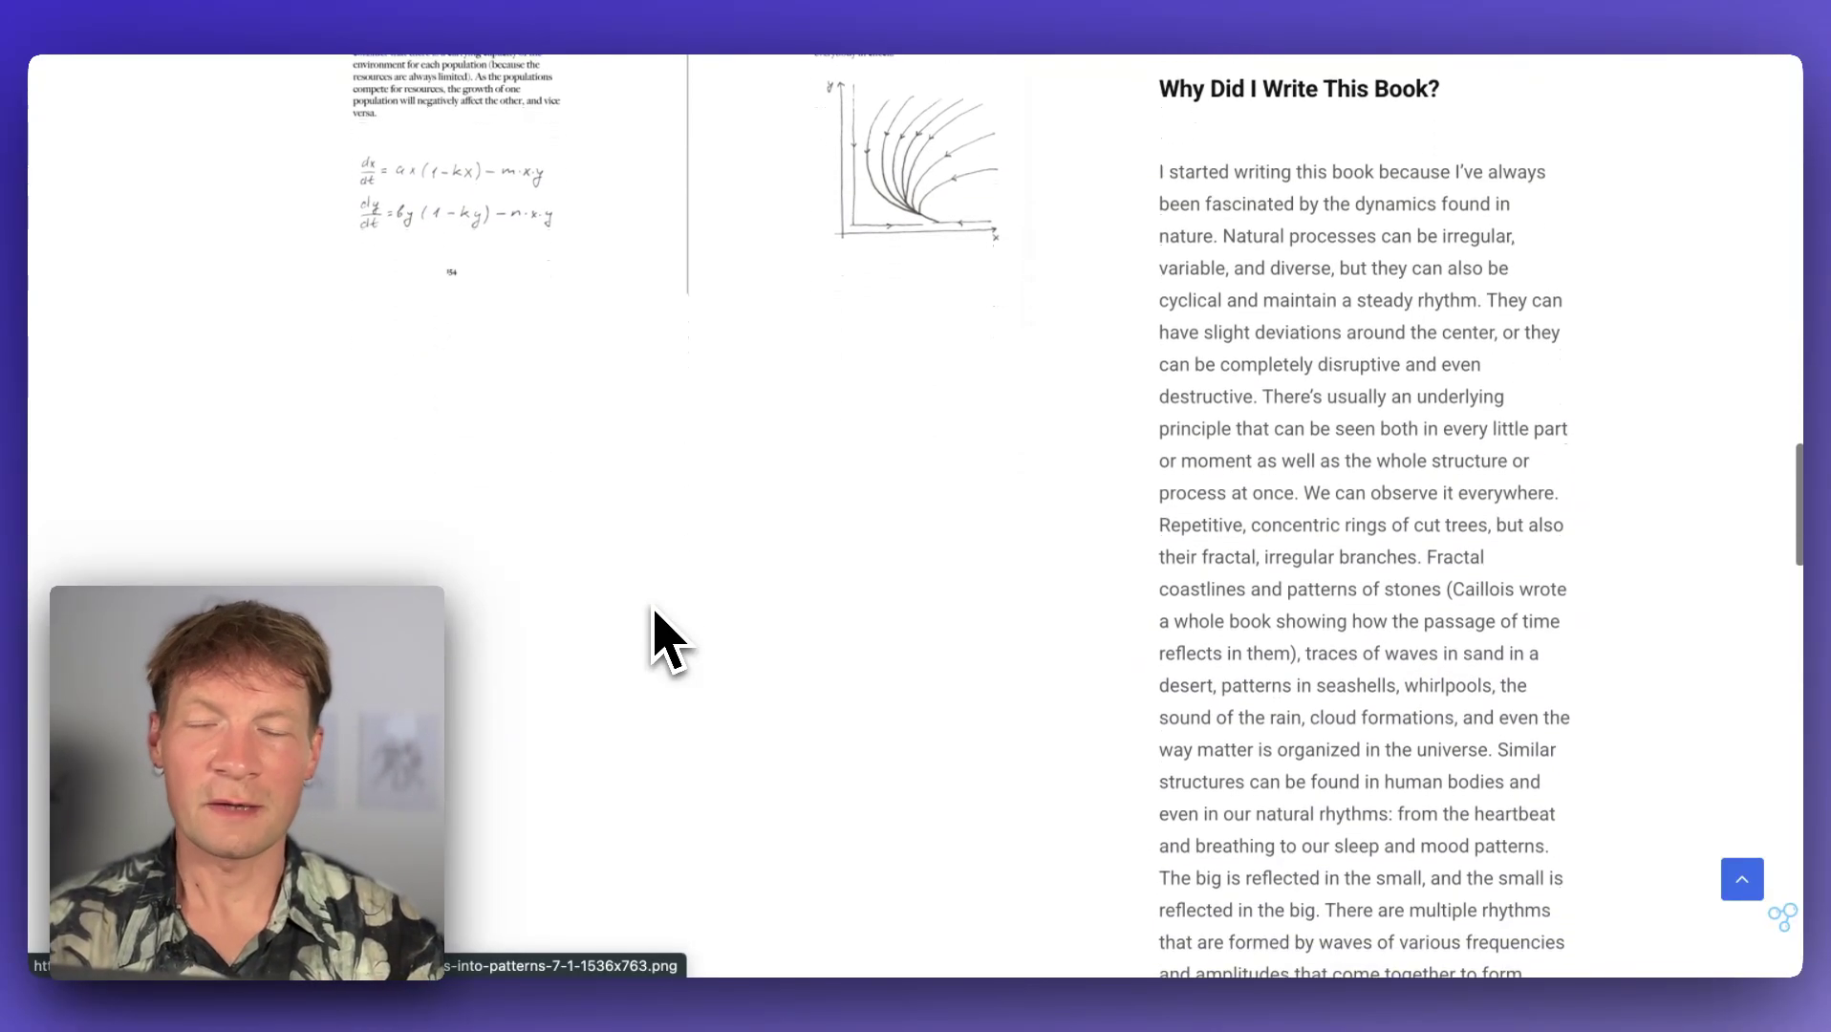
Skim back over the book's illustrations and description, and return to the beginning of the Waves Into Patterns page
{"action": "scroll", "coordinate": [666, 639], "scroll_direction": "up", "scroll_amount": 9}
{"action": "scroll", "coordinate": [666, 639], "scroll_direction": "up", "scroll_amount": 5}
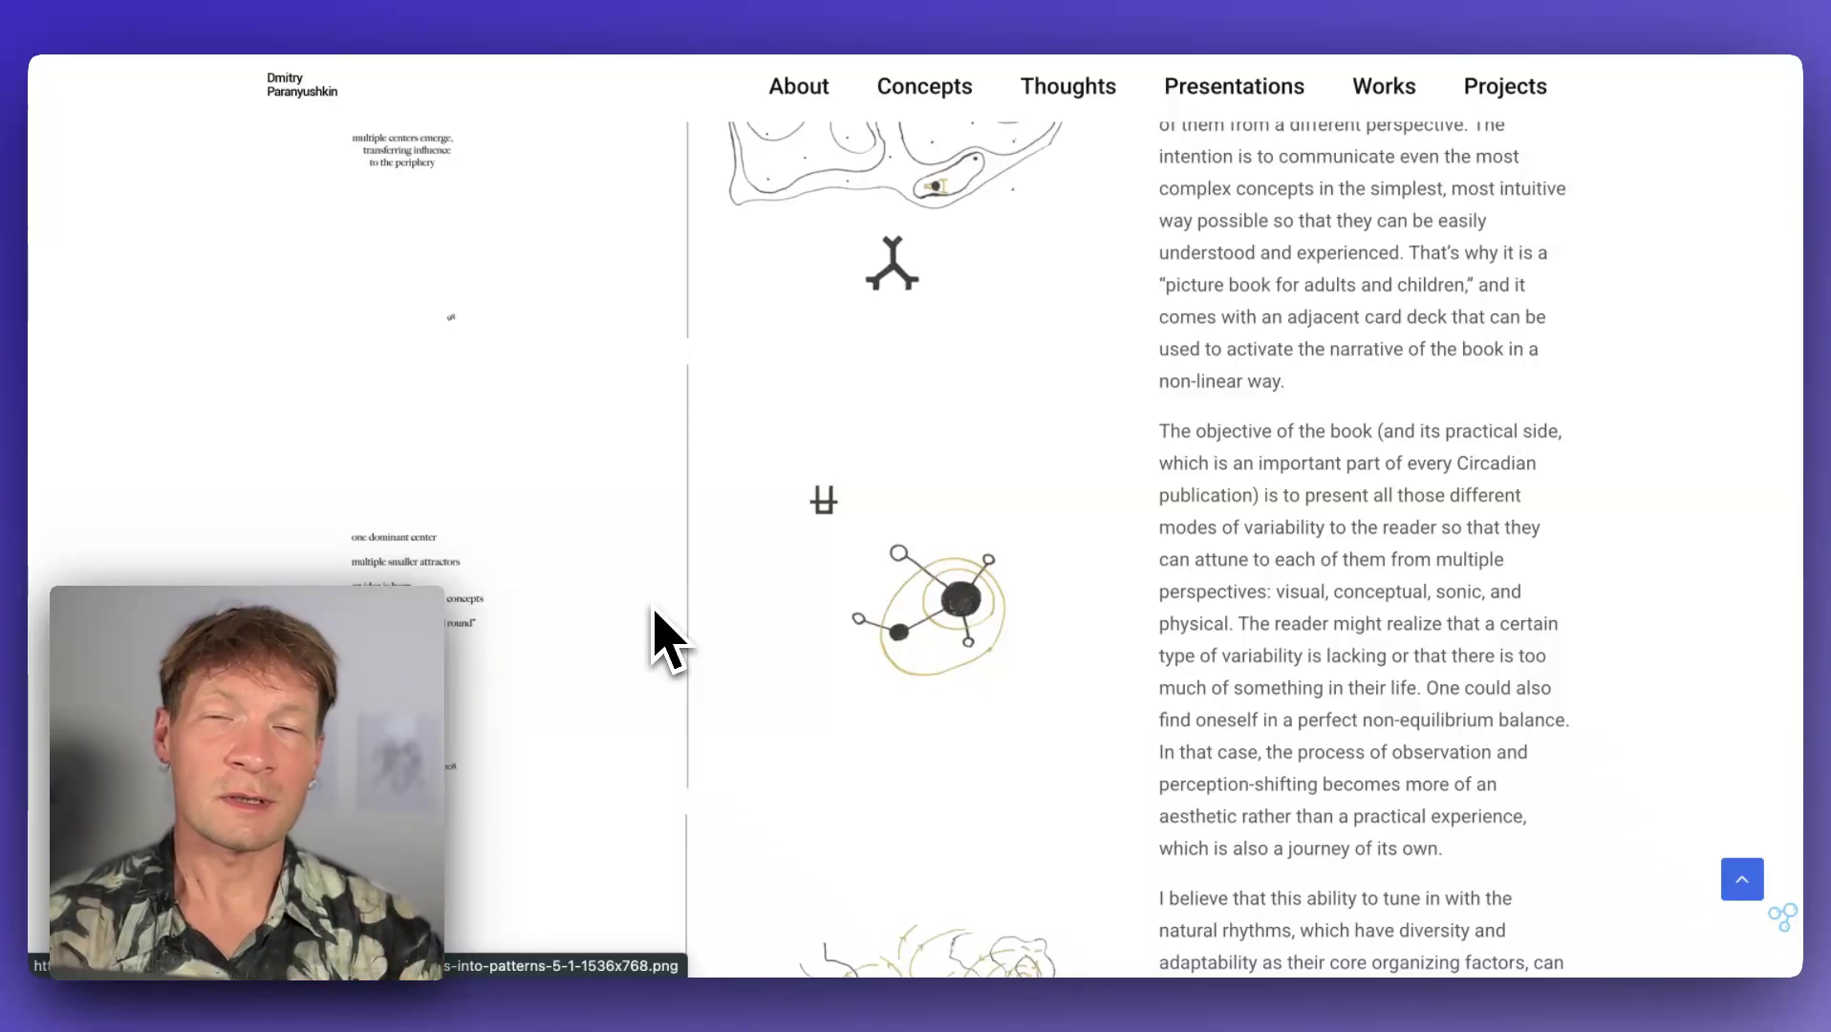
{"action": "scroll", "coordinate": [666, 638], "scroll_direction": "down", "scroll_amount": 5}
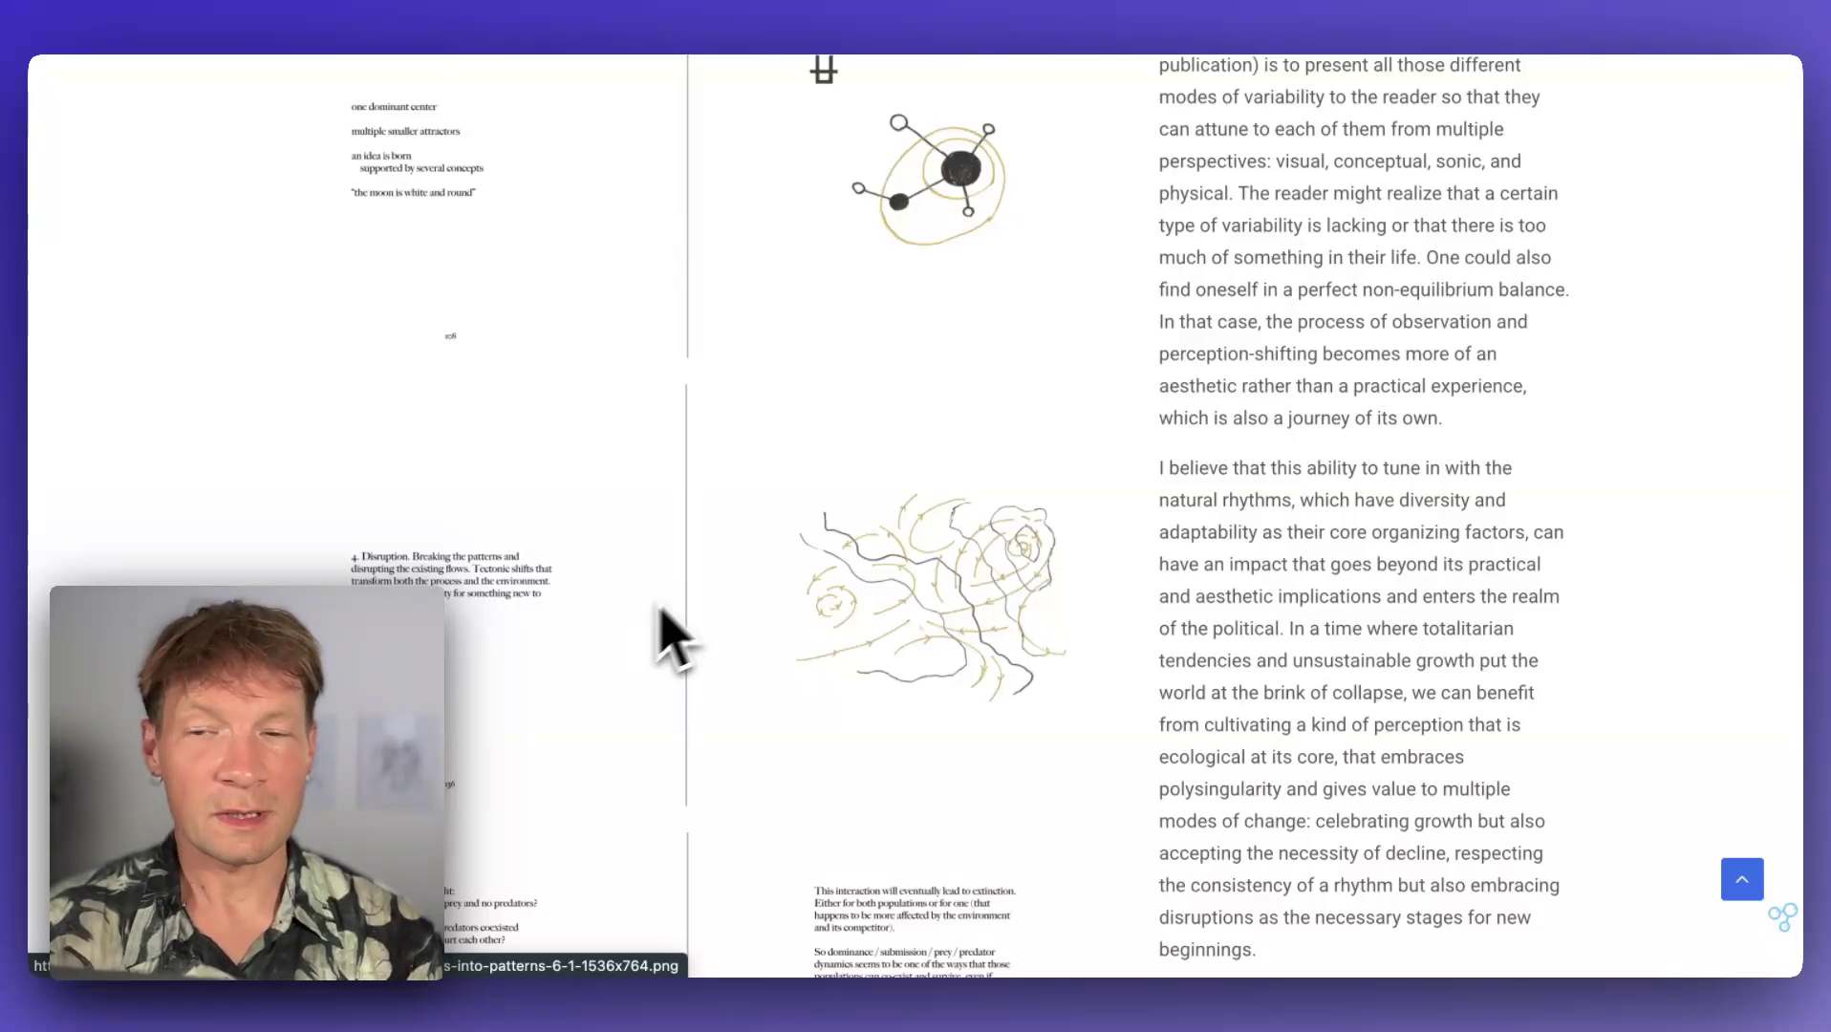
{"action": "scroll", "coordinate": [1190, 425], "scroll_direction": "up", "scroll_amount": 10}
{"action": "scroll", "coordinate": [1197, 427], "scroll_direction": "down", "scroll_amount": 5}
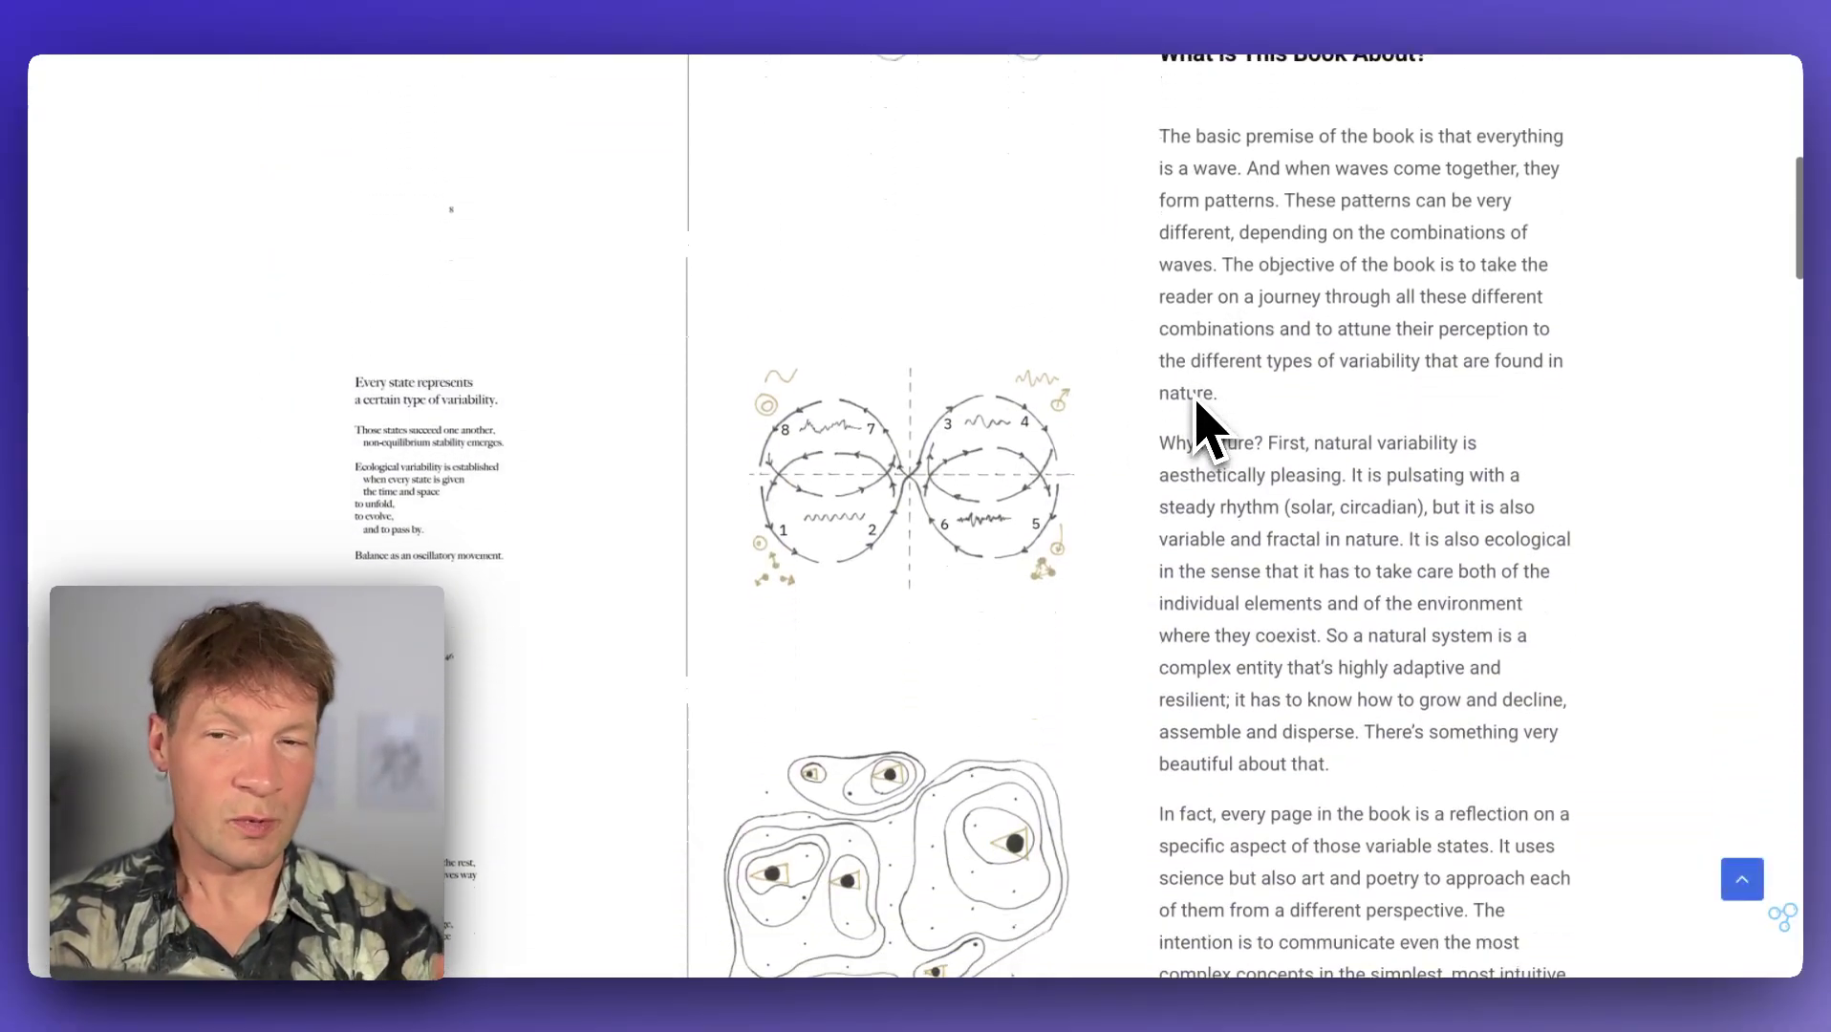
{"action": "scroll", "coordinate": [1197, 427], "scroll_direction": "down", "scroll_amount": 2}
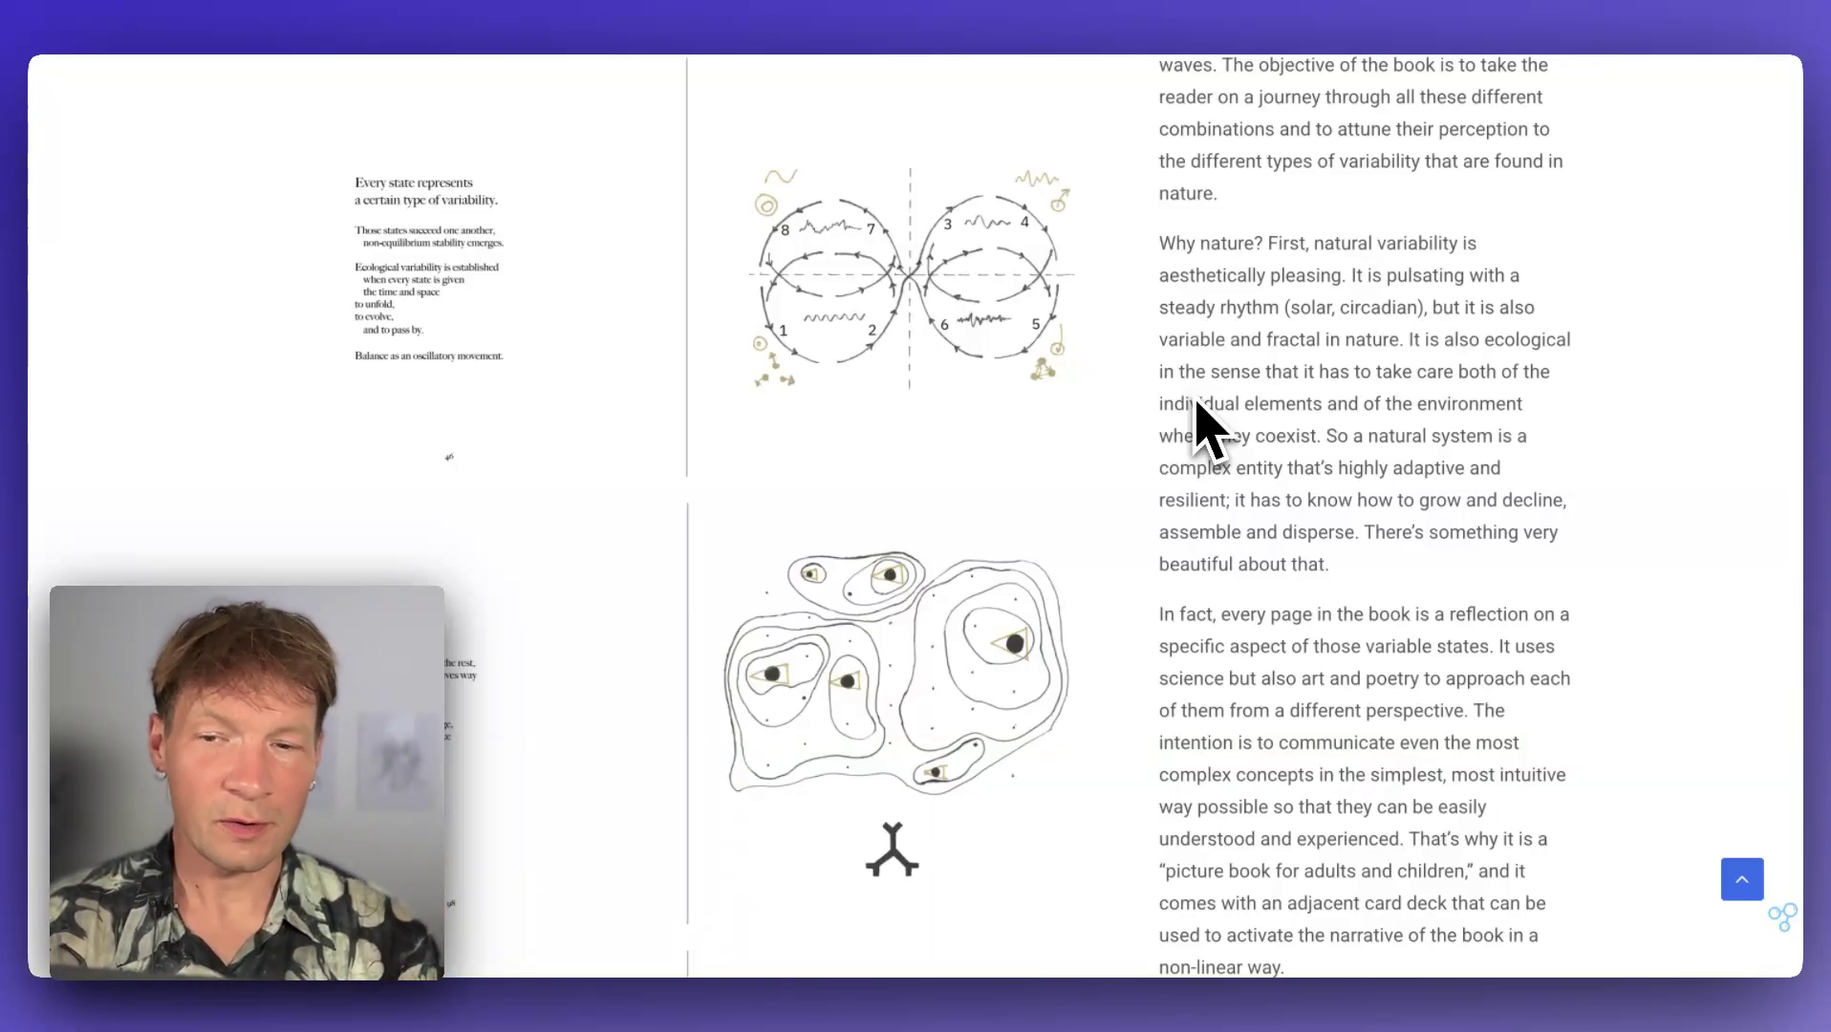
{"action": "scroll", "coordinate": [1206, 426], "scroll_direction": "up", "scroll_amount": 10}
{"action": "scroll", "coordinate": [1208, 424], "scroll_direction": "down", "scroll_amount": 1}
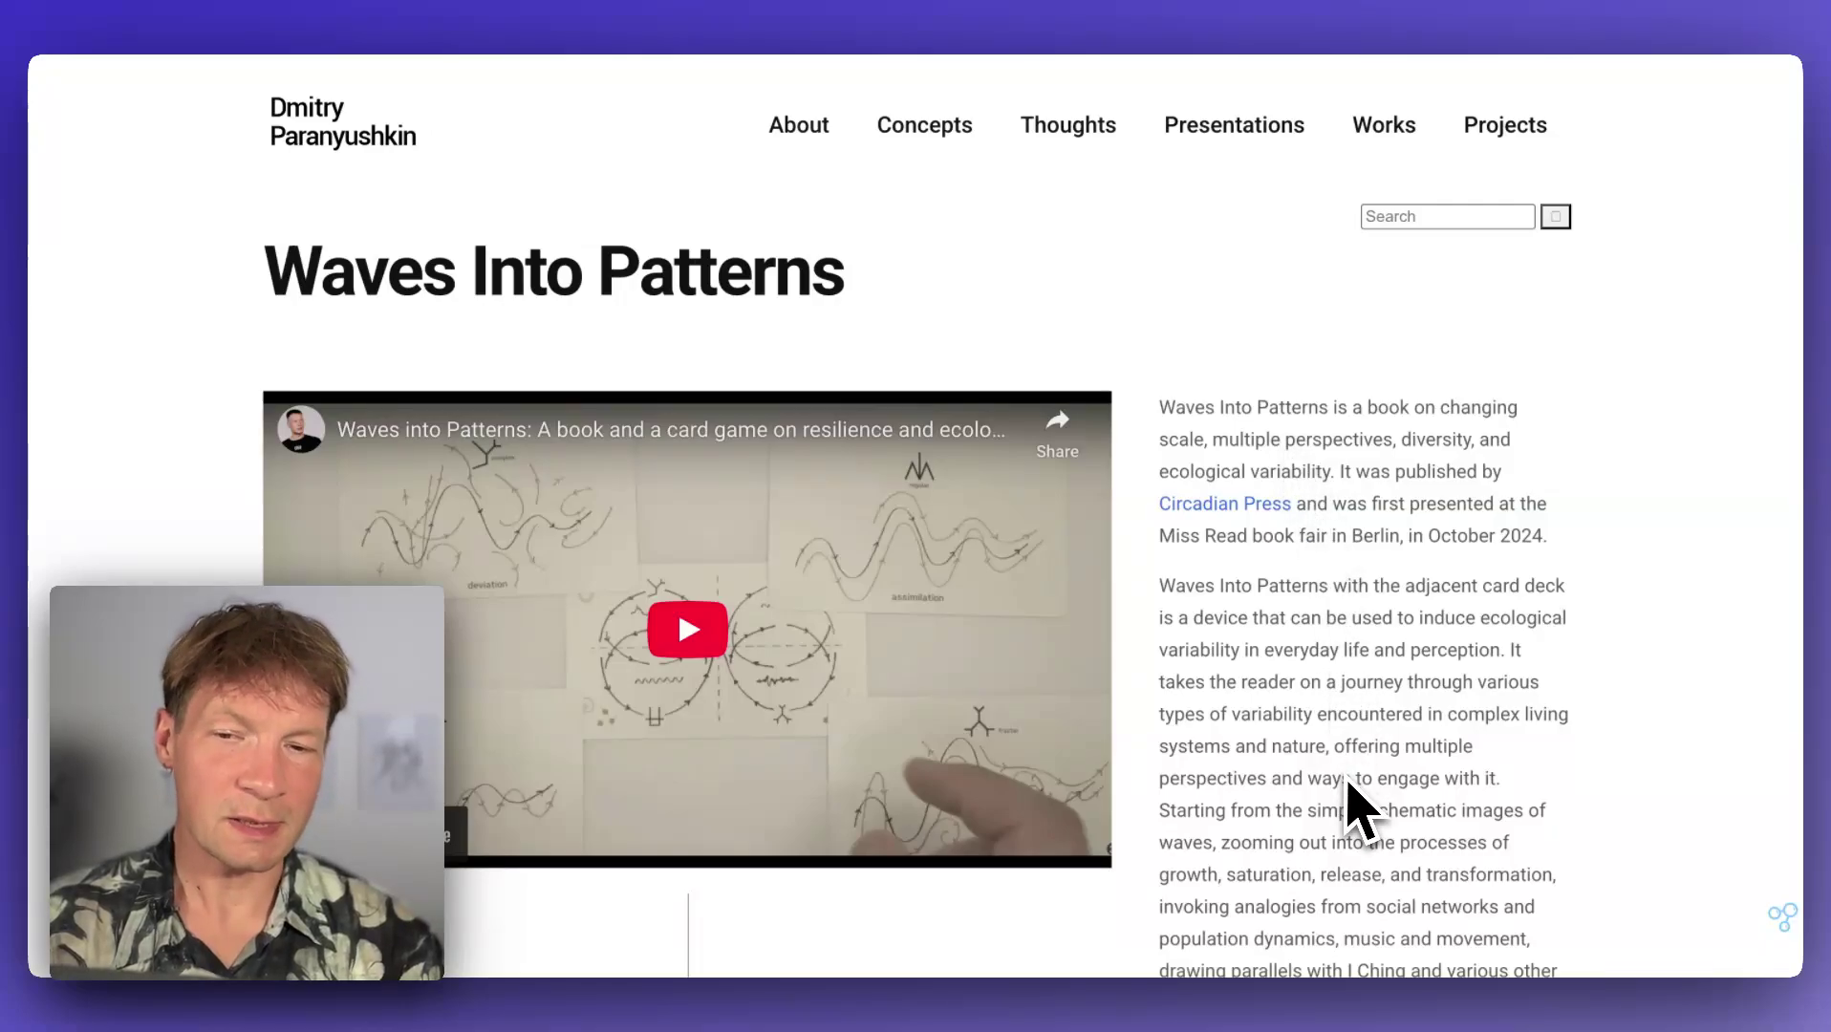
{"action": "scroll", "coordinate": [1352, 808], "scroll_direction": "down", "scroll_amount": 9}
{"action": "scroll", "coordinate": [1370, 726], "scroll_direction": "down", "scroll_amount": 8}
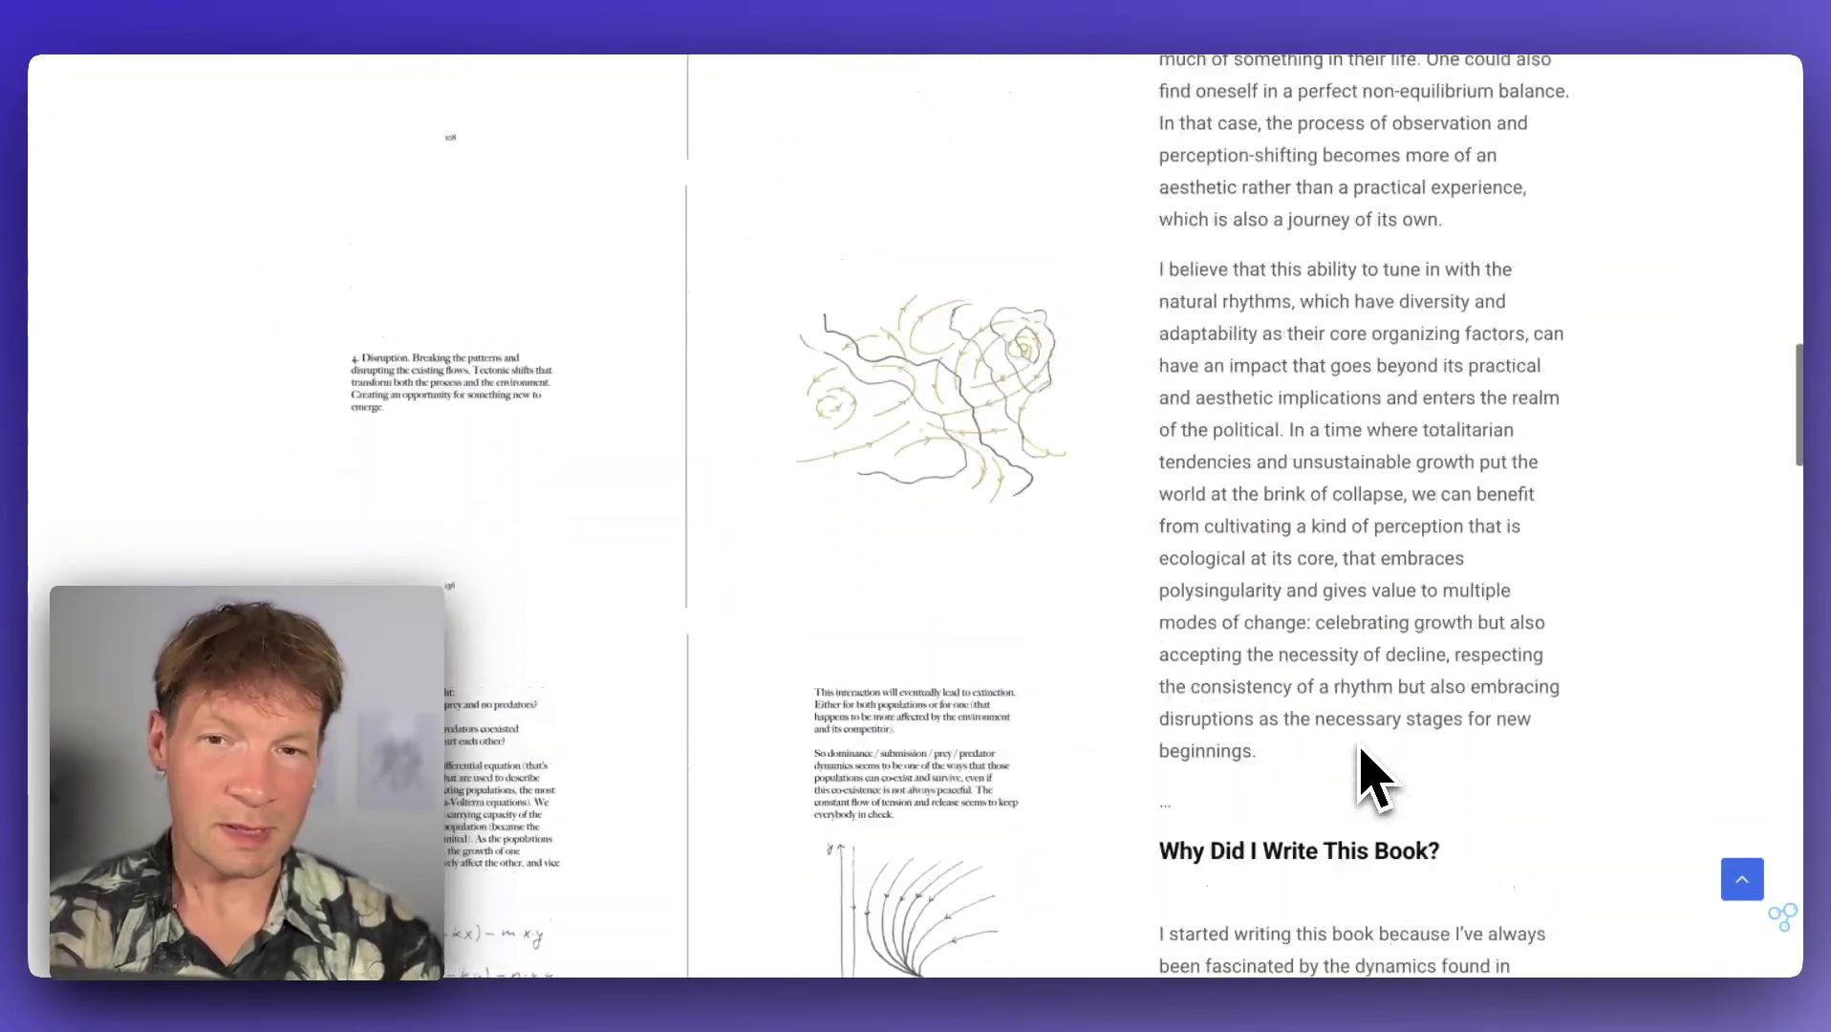
{"action": "scroll", "coordinate": [1367, 777], "scroll_direction": "up", "scroll_amount": 15}
{"action": "scroll", "coordinate": [1361, 776], "scroll_direction": "down", "scroll_amount": 1}
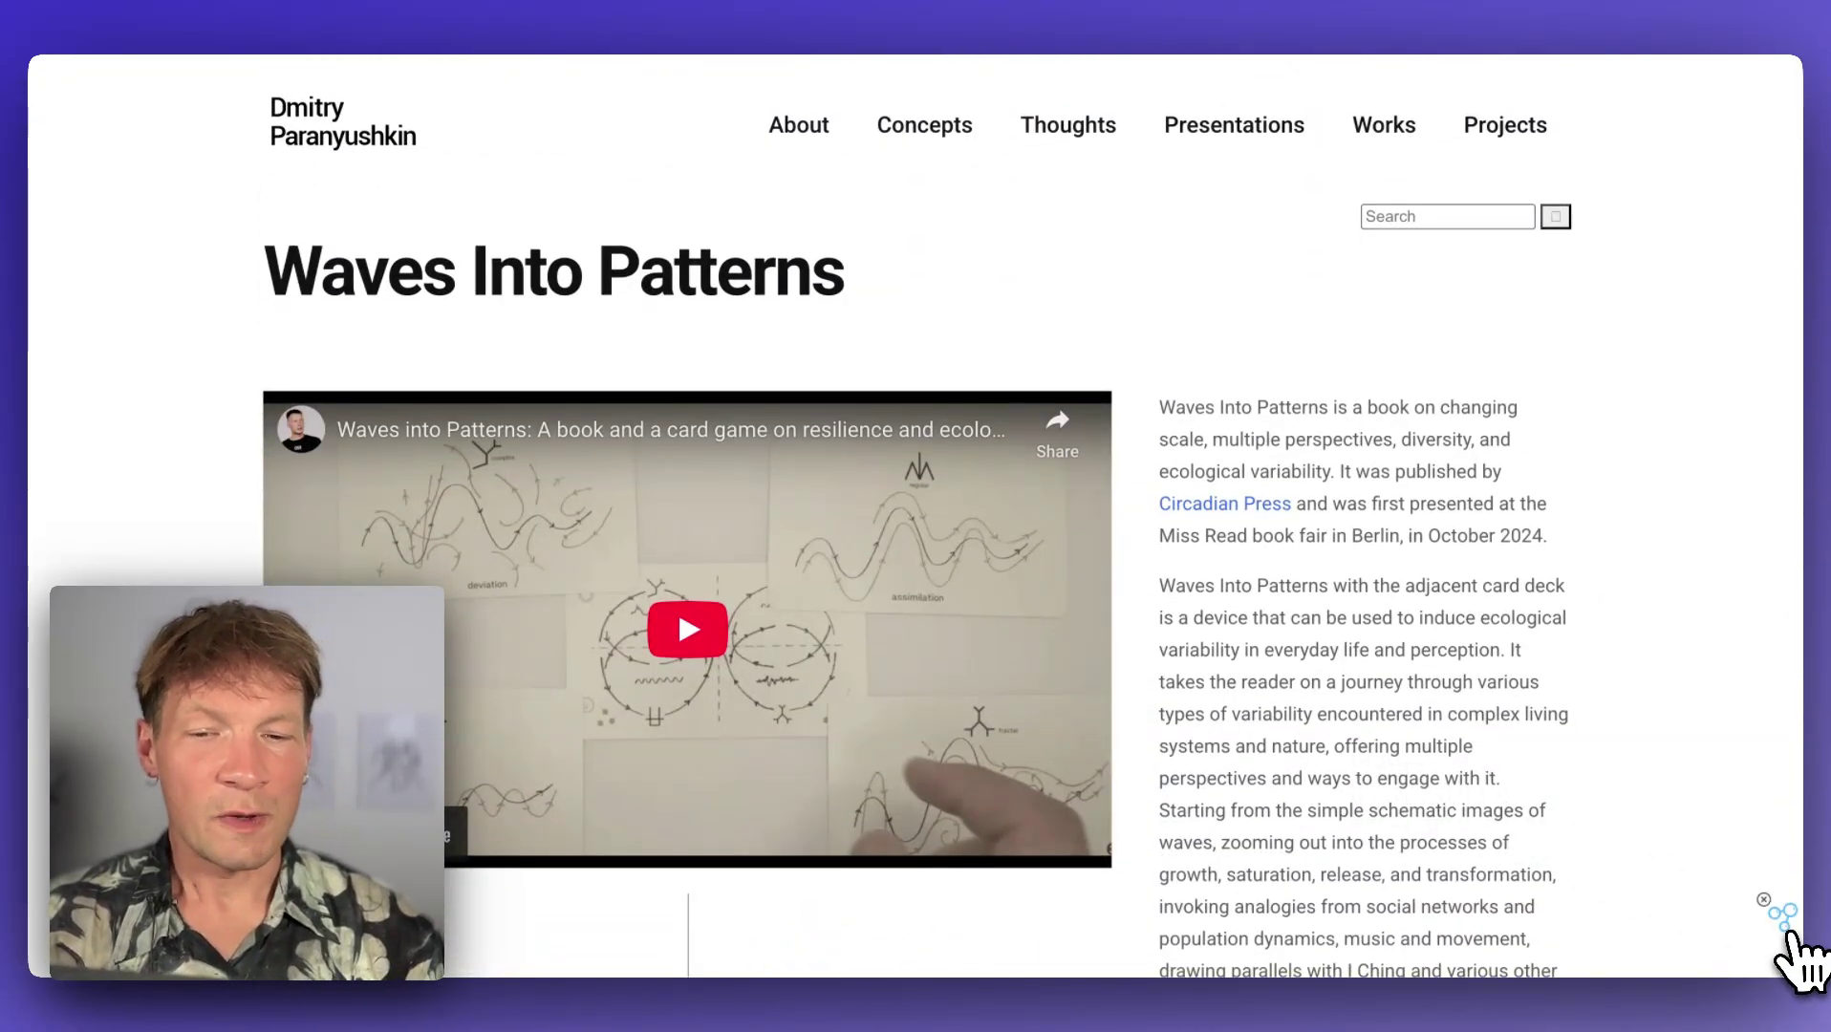
Open the InfraNodus graph for the page, select the Aesthetic Experience topic, and reveal its concepts at 32%
{"action": "left_click", "coordinate": [1785, 929]}
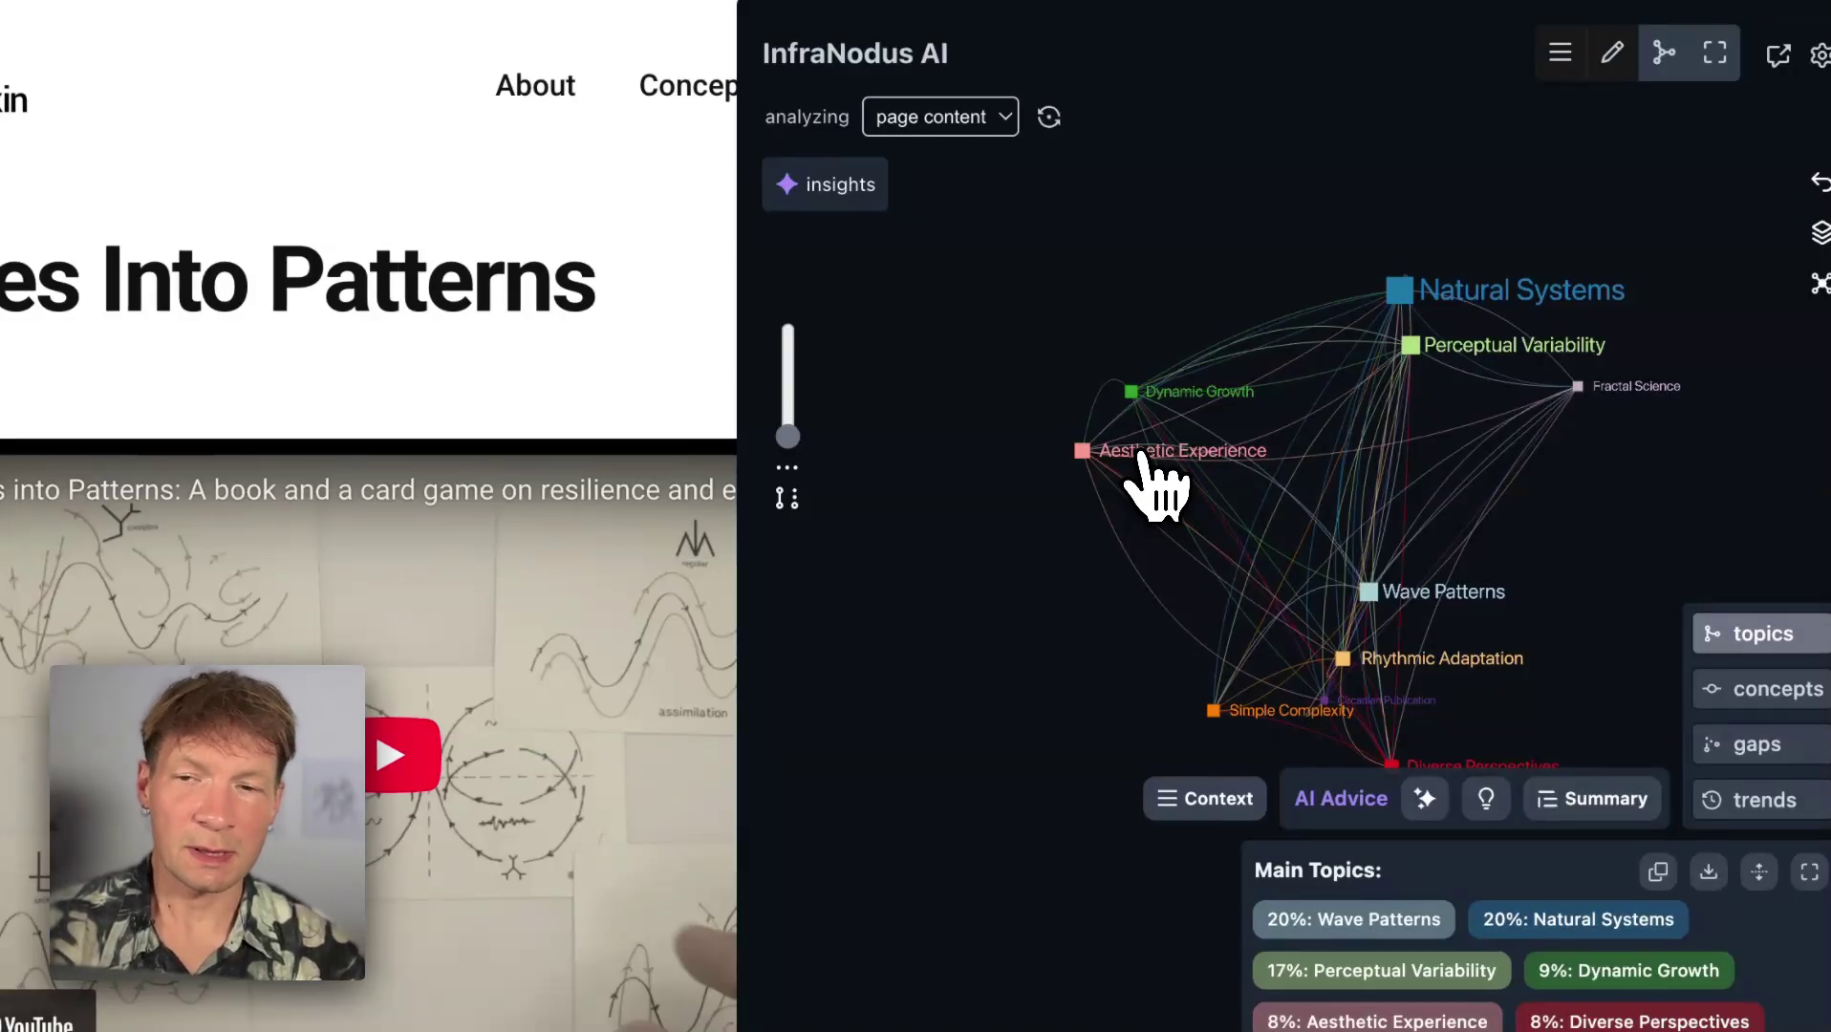
{"action": "left_click", "coordinate": [1142, 455]}
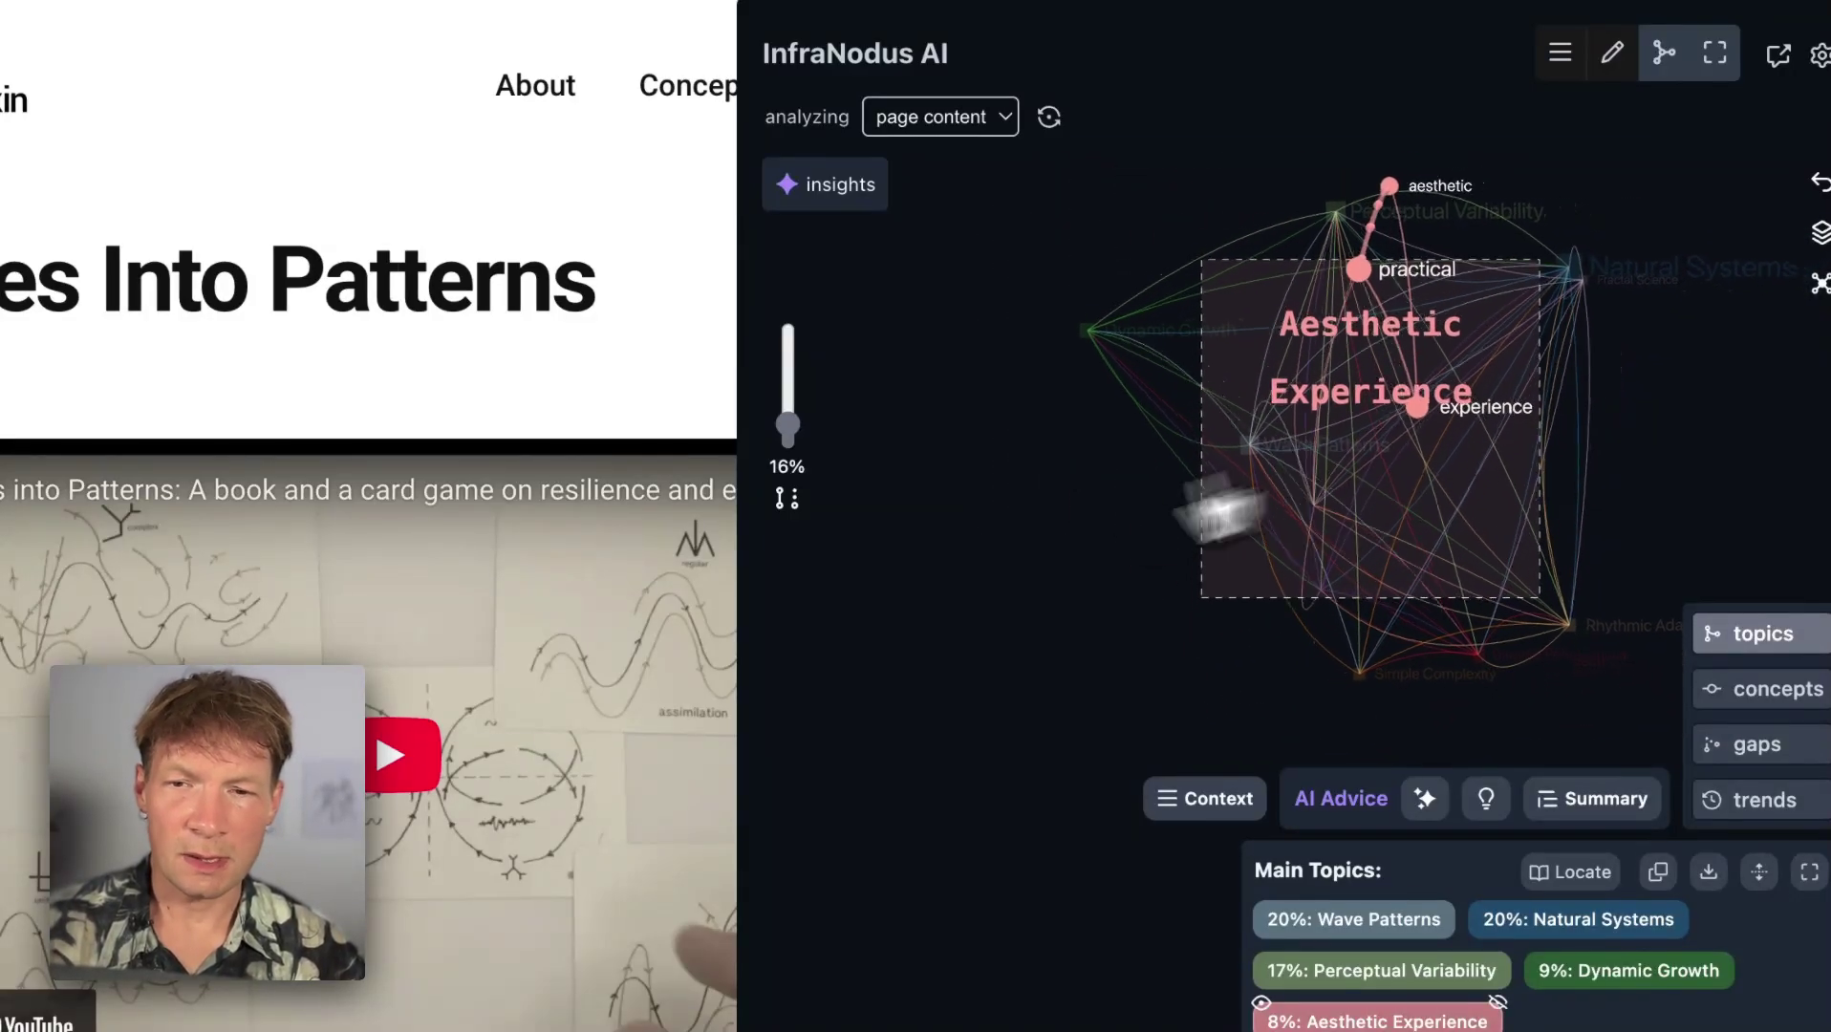
{"action": "left_click_drag", "start_coordinate": [789, 427], "coordinate": [791, 417]}
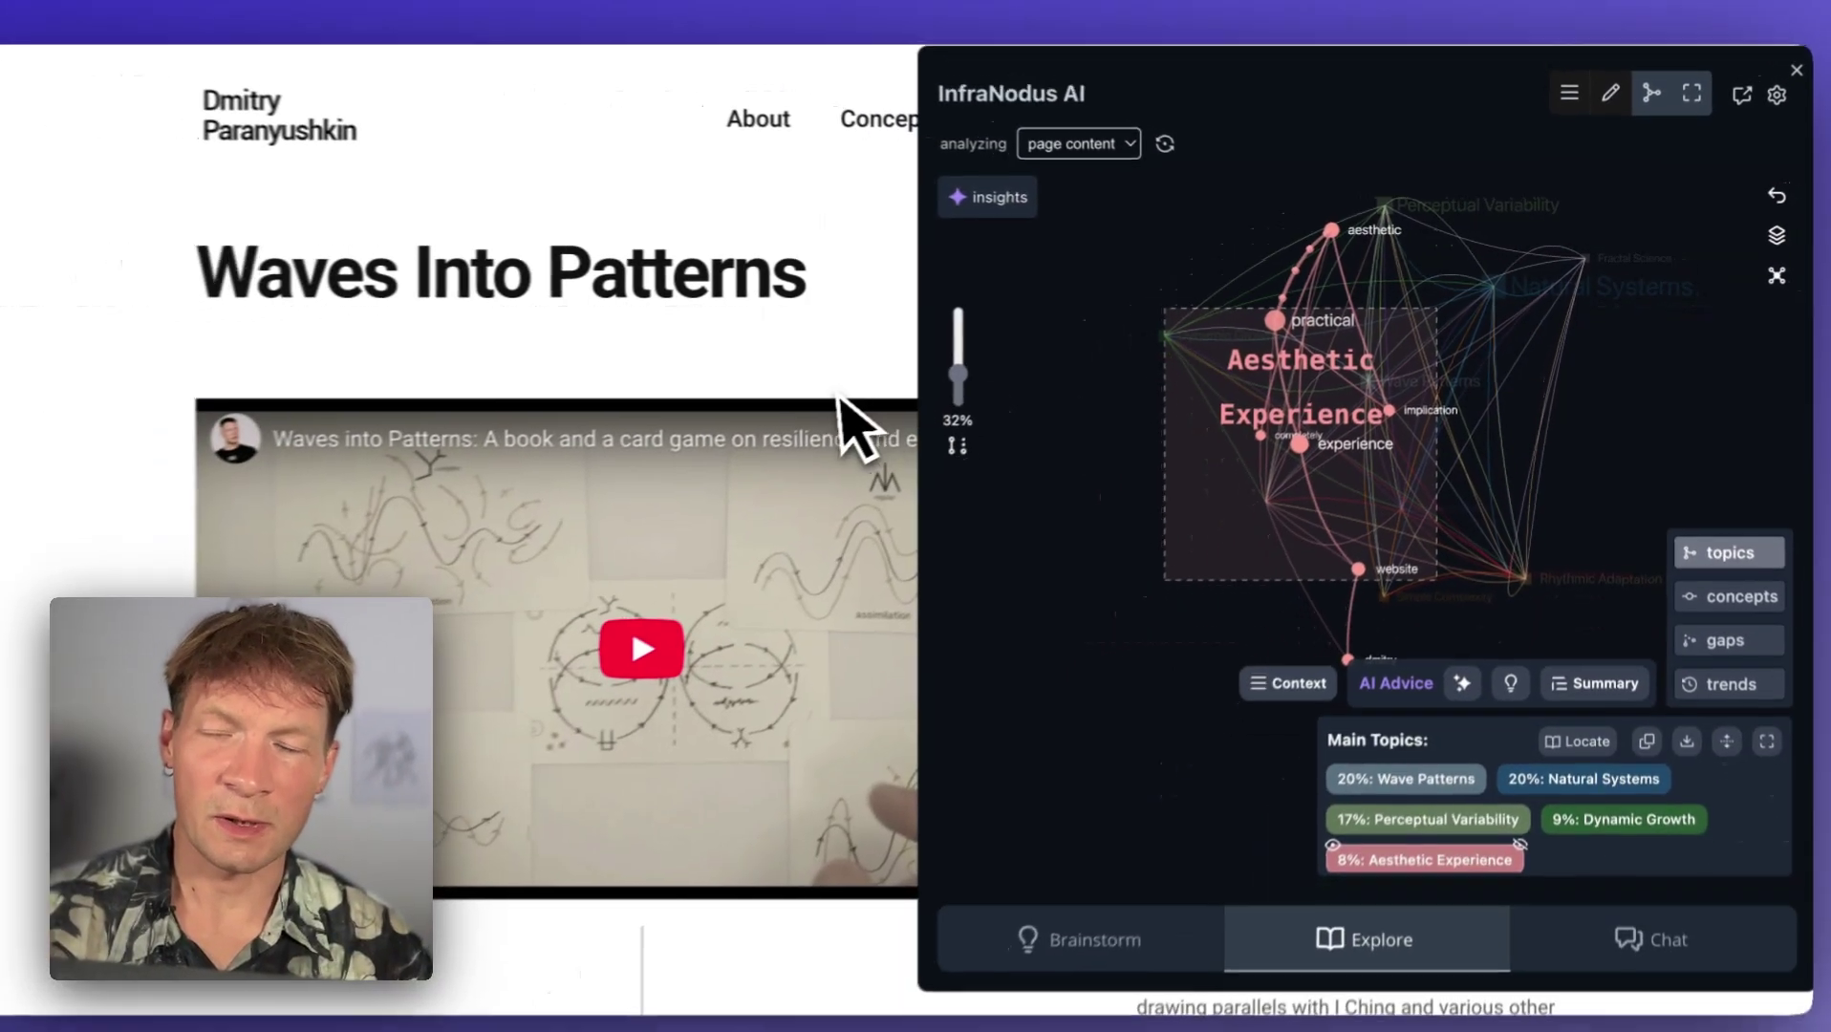
{"action": "scroll", "coordinate": [383, 728], "scroll_direction": "down", "scroll_amount": 10}
{"action": "scroll", "coordinate": [688, 613], "scroll_direction": "up", "scroll_amount": 10}
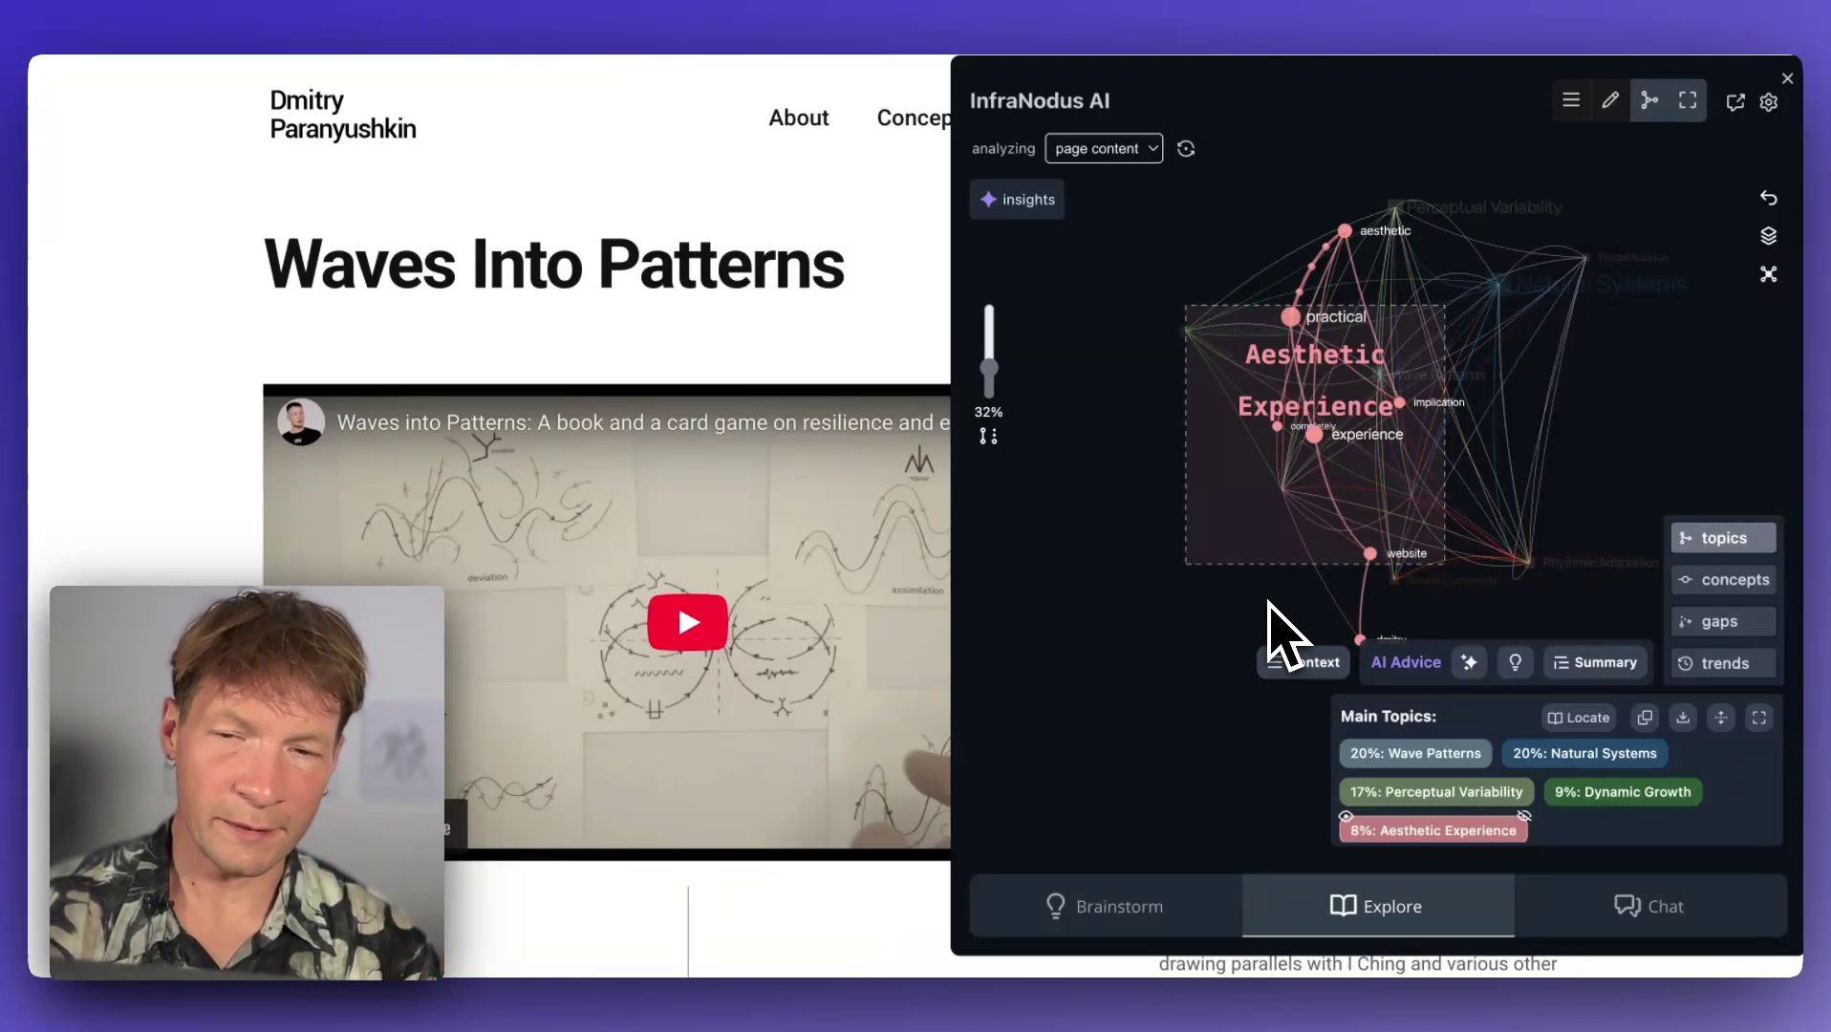
Show the page excerpts behind the Aesthetic Experience topic, read through them, and close the excerpts
{"action": "left_click", "coordinate": [1286, 662]}
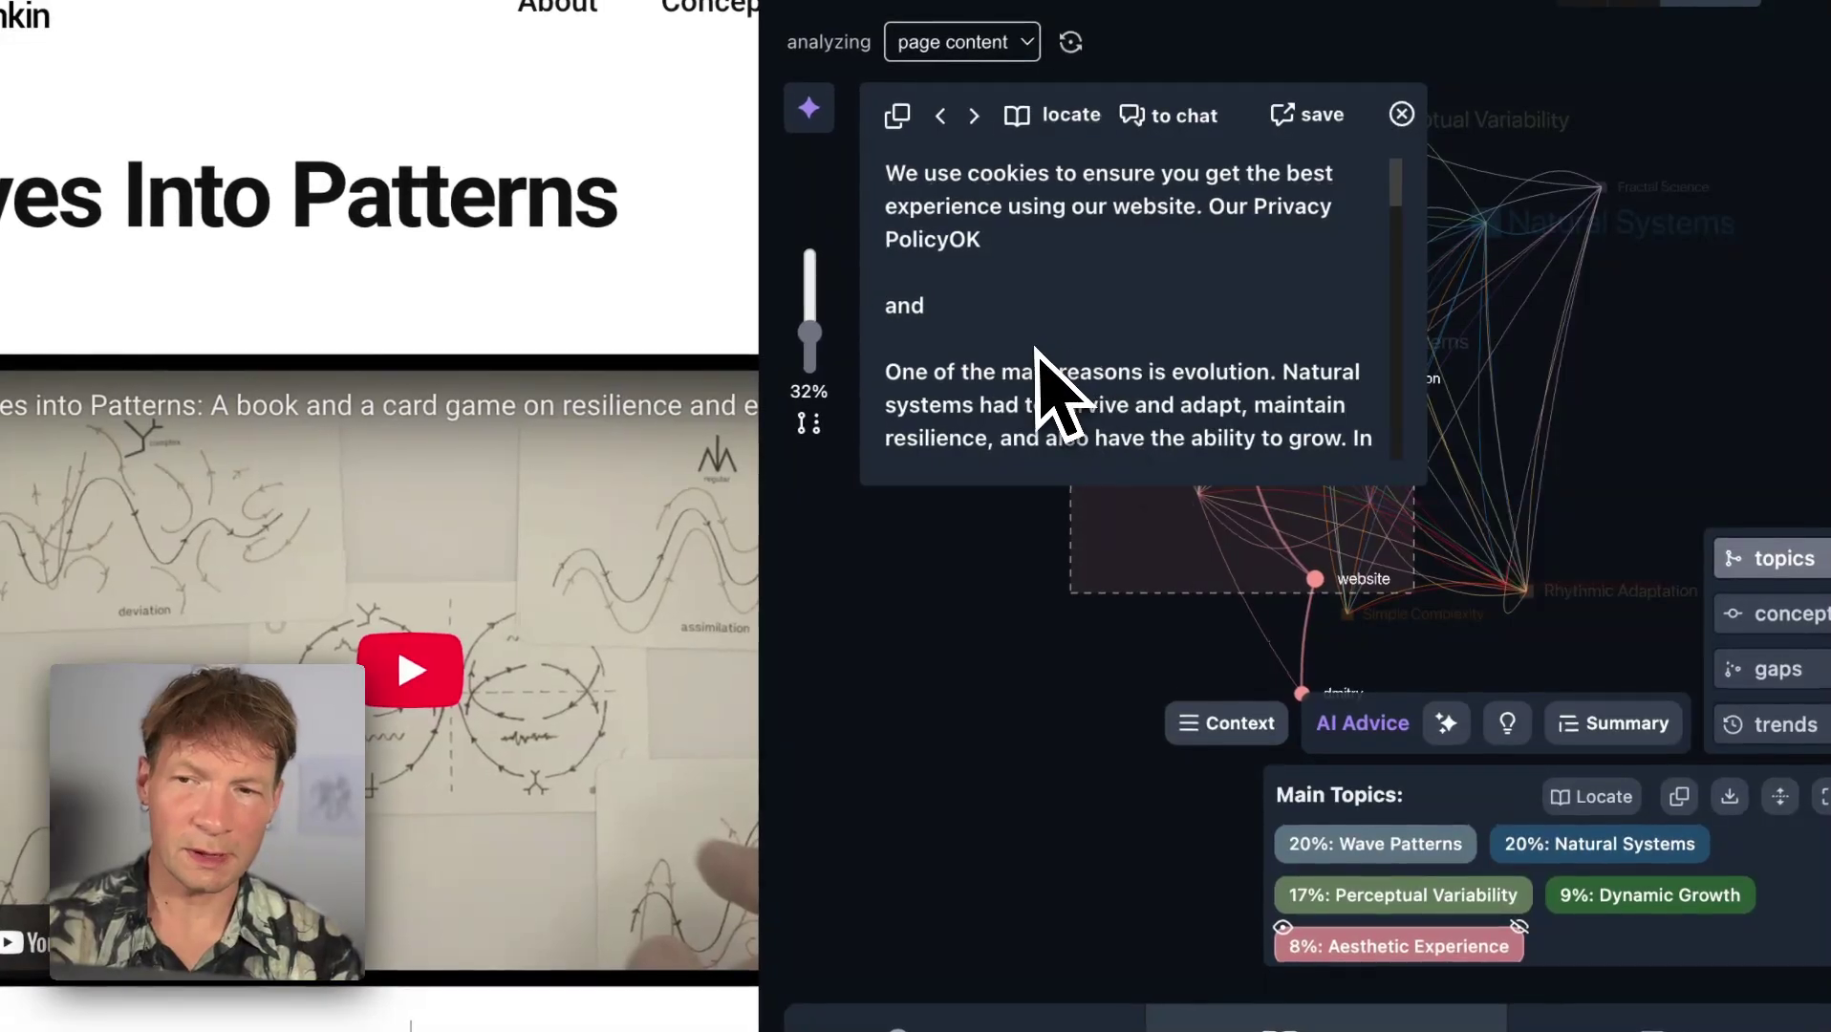
{"action": "scroll", "coordinate": [1165, 379], "scroll_direction": "down", "scroll_amount": 3}
{"action": "scroll", "coordinate": [1035, 354], "scroll_direction": "down", "scroll_amount": 15}
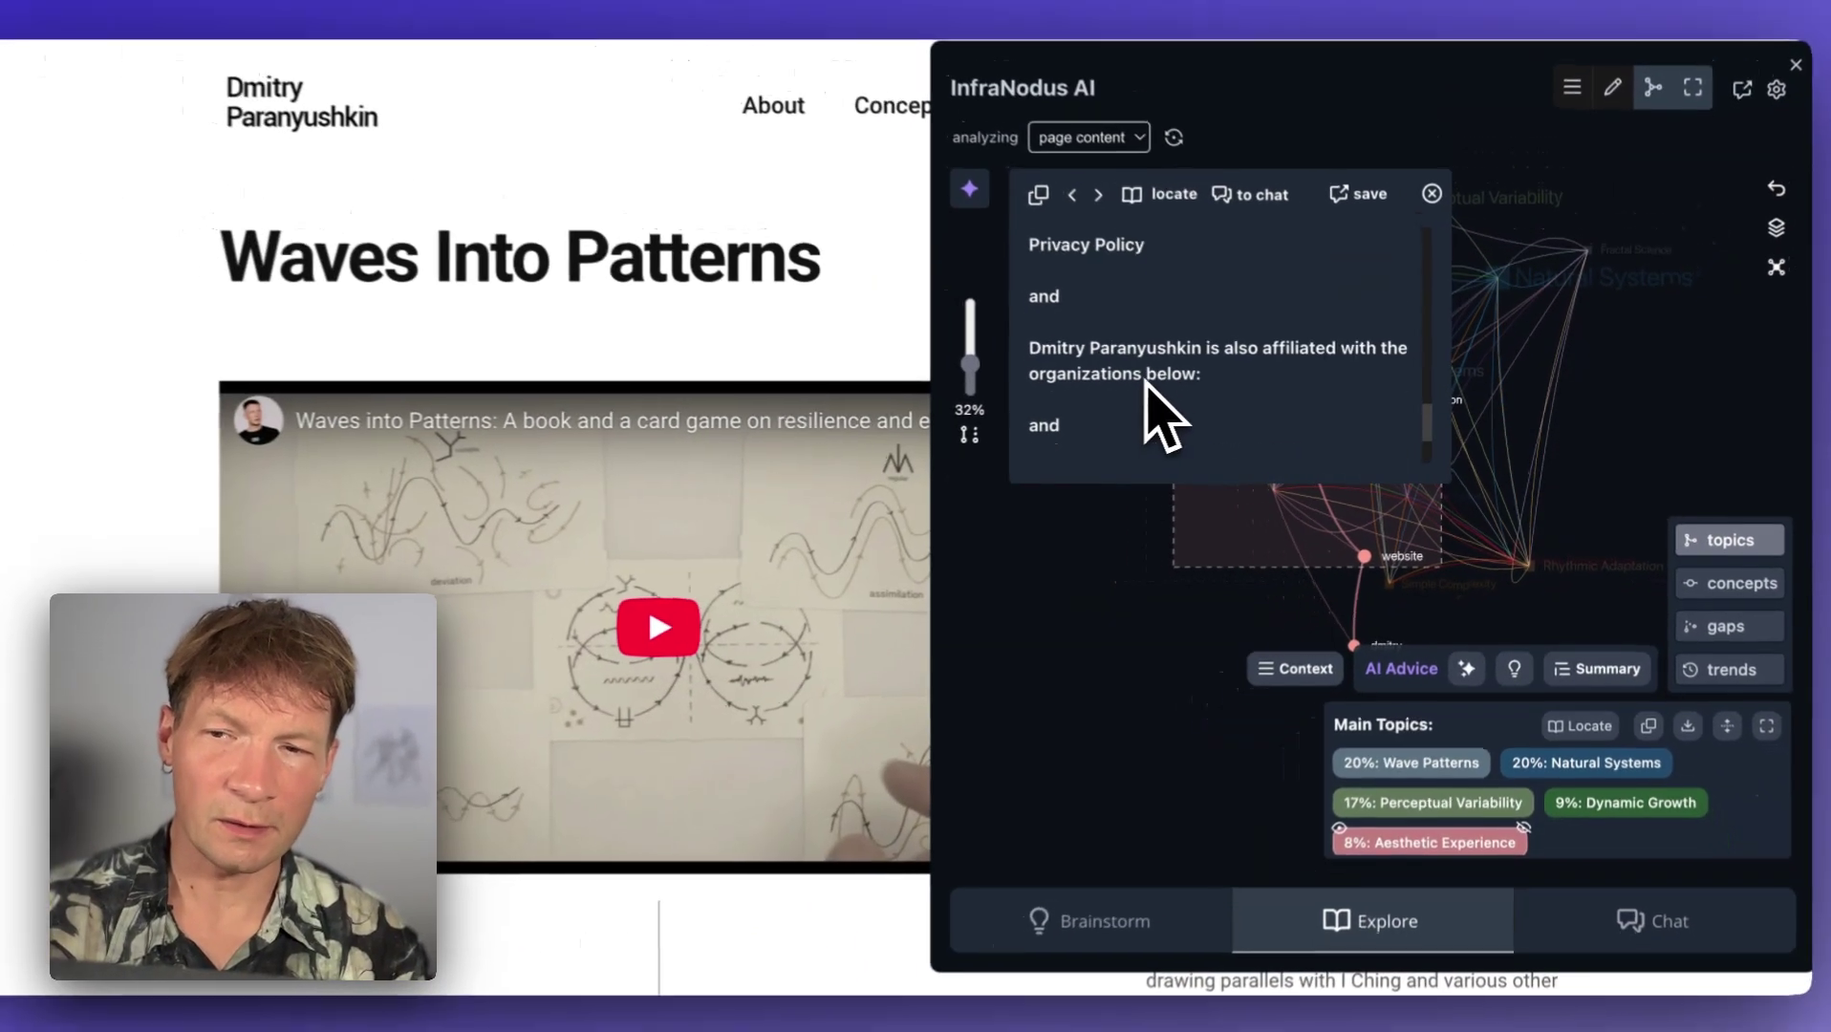
{"action": "scroll", "coordinate": [1285, 344], "scroll_direction": "up", "scroll_amount": 15}
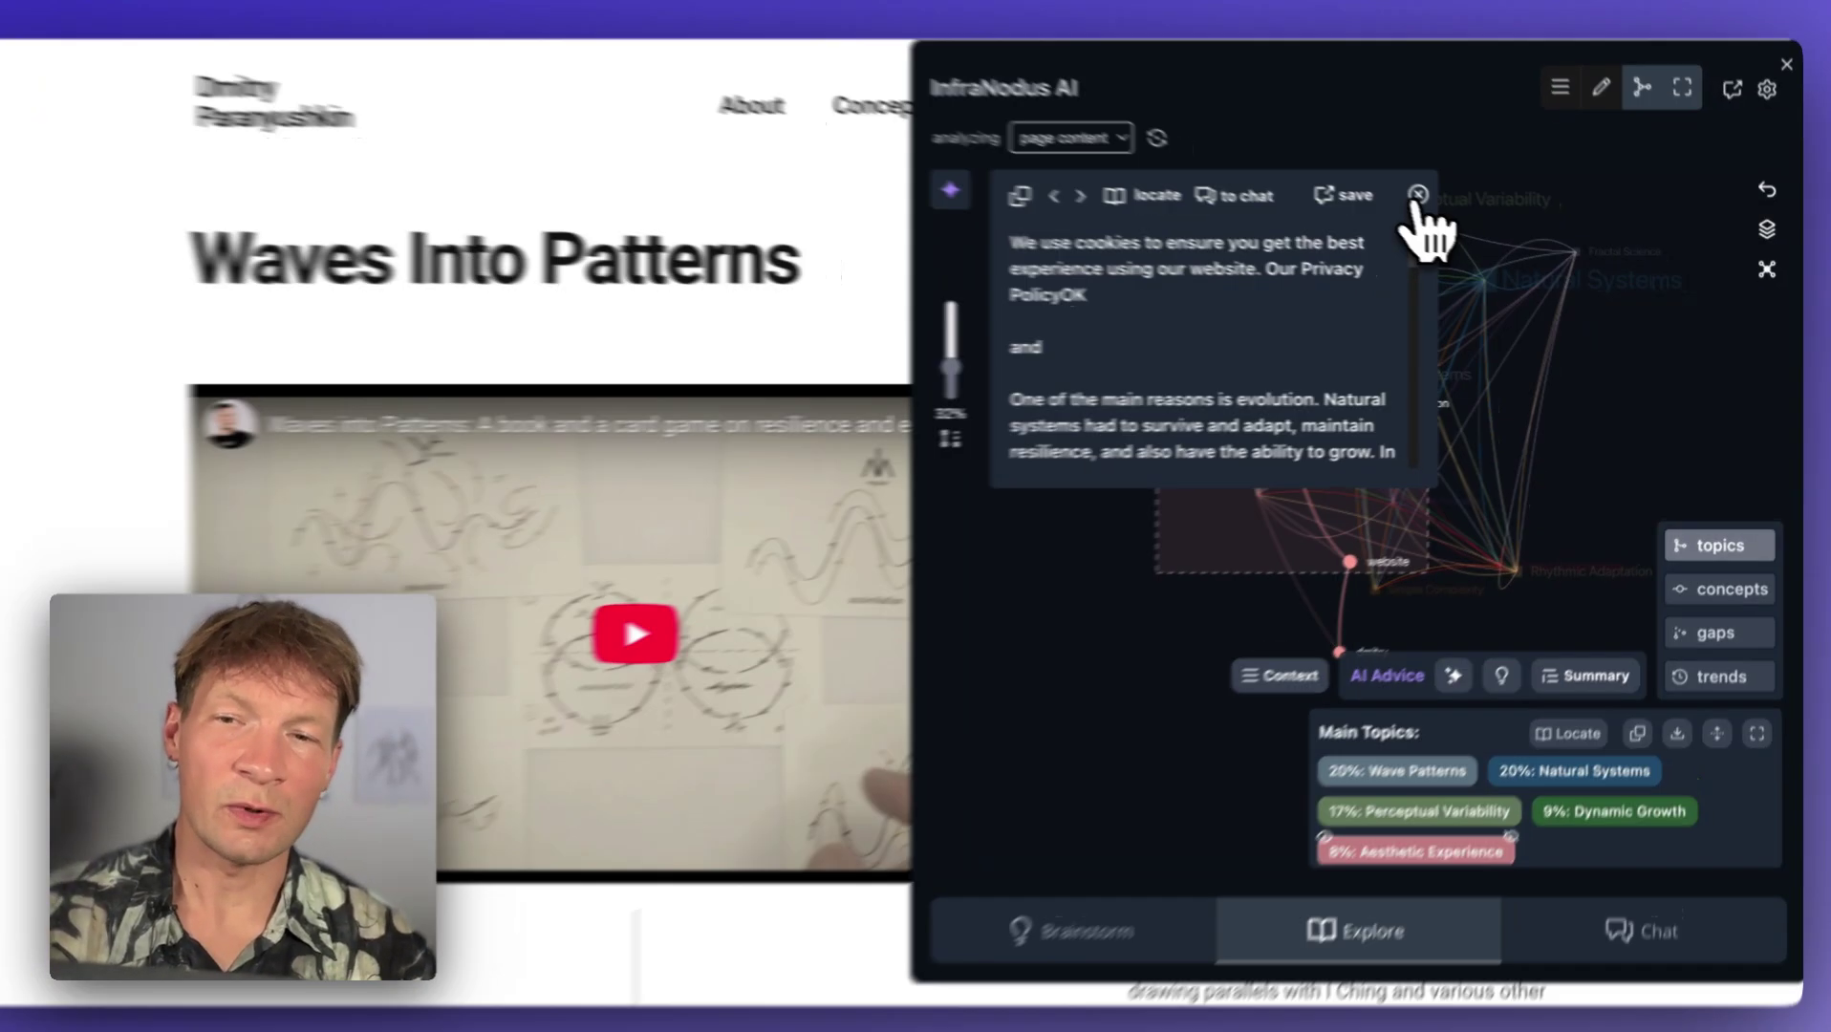
{"action": "left_click", "coordinate": [1435, 202]}
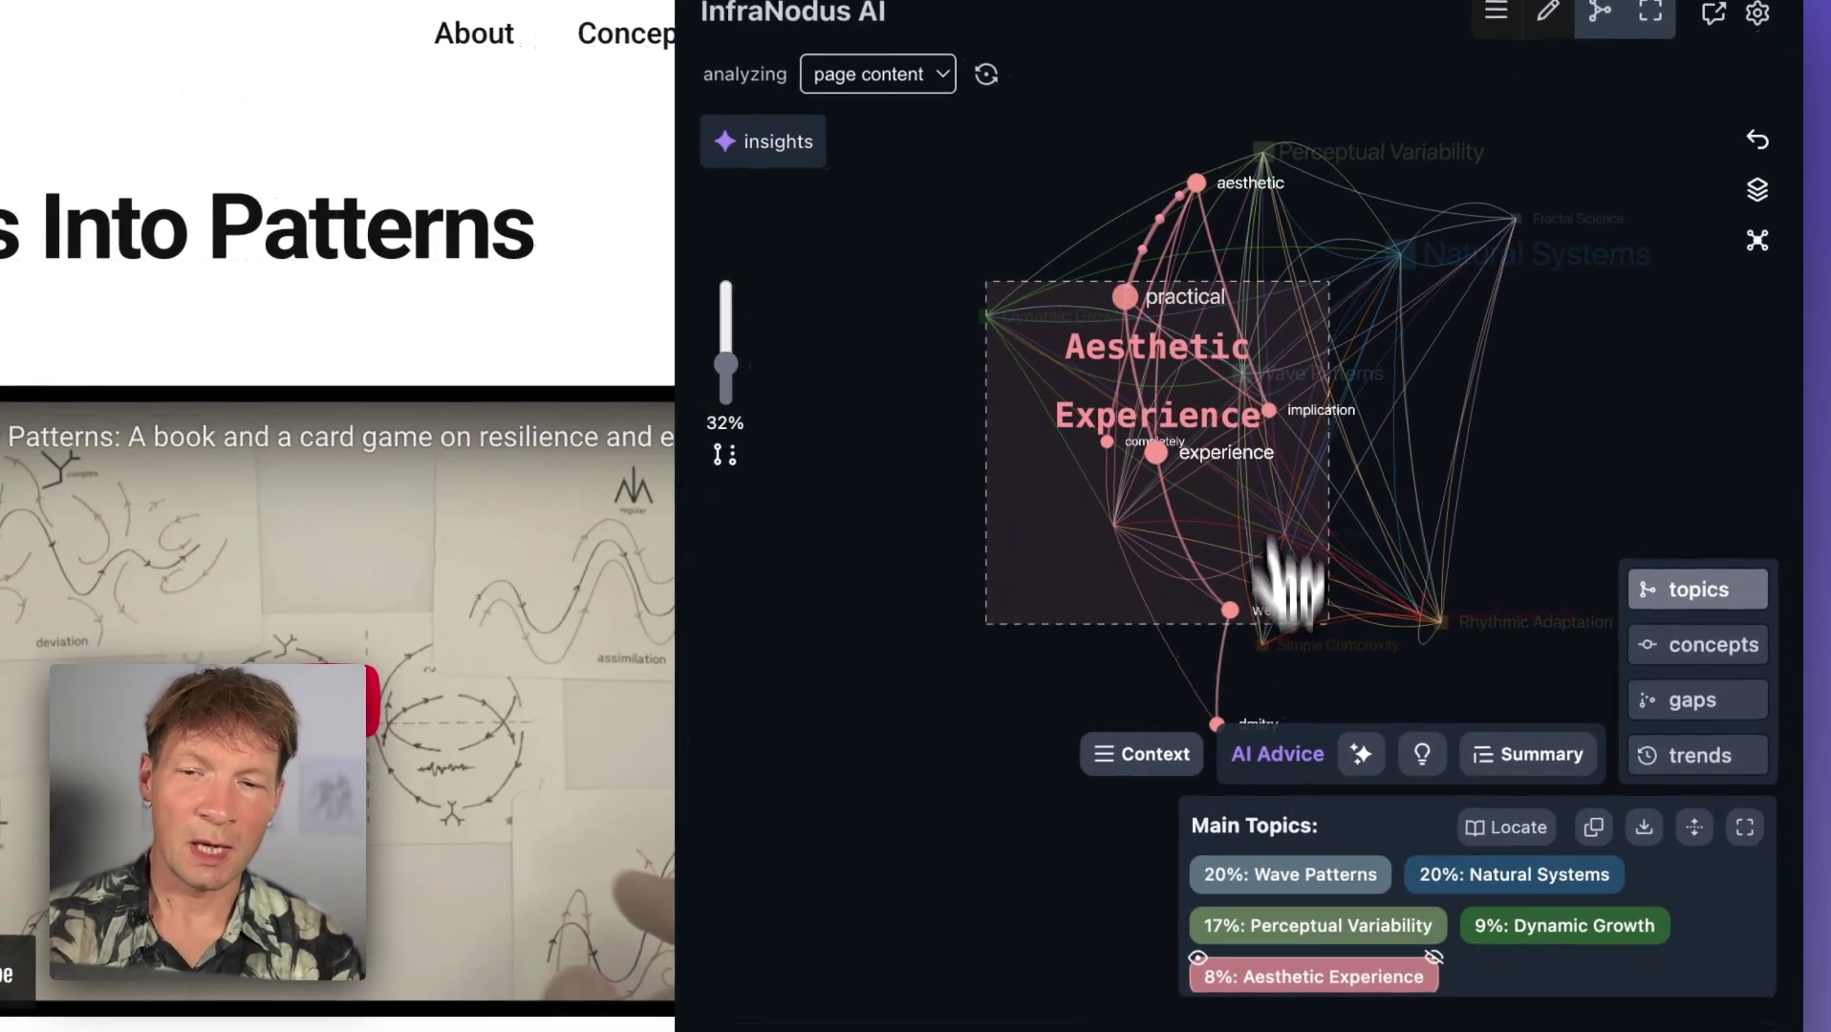
Generate an AI summary of the Aesthetic Experience topic, read it to the end, and close it
{"action": "left_click", "coordinate": [1575, 772]}
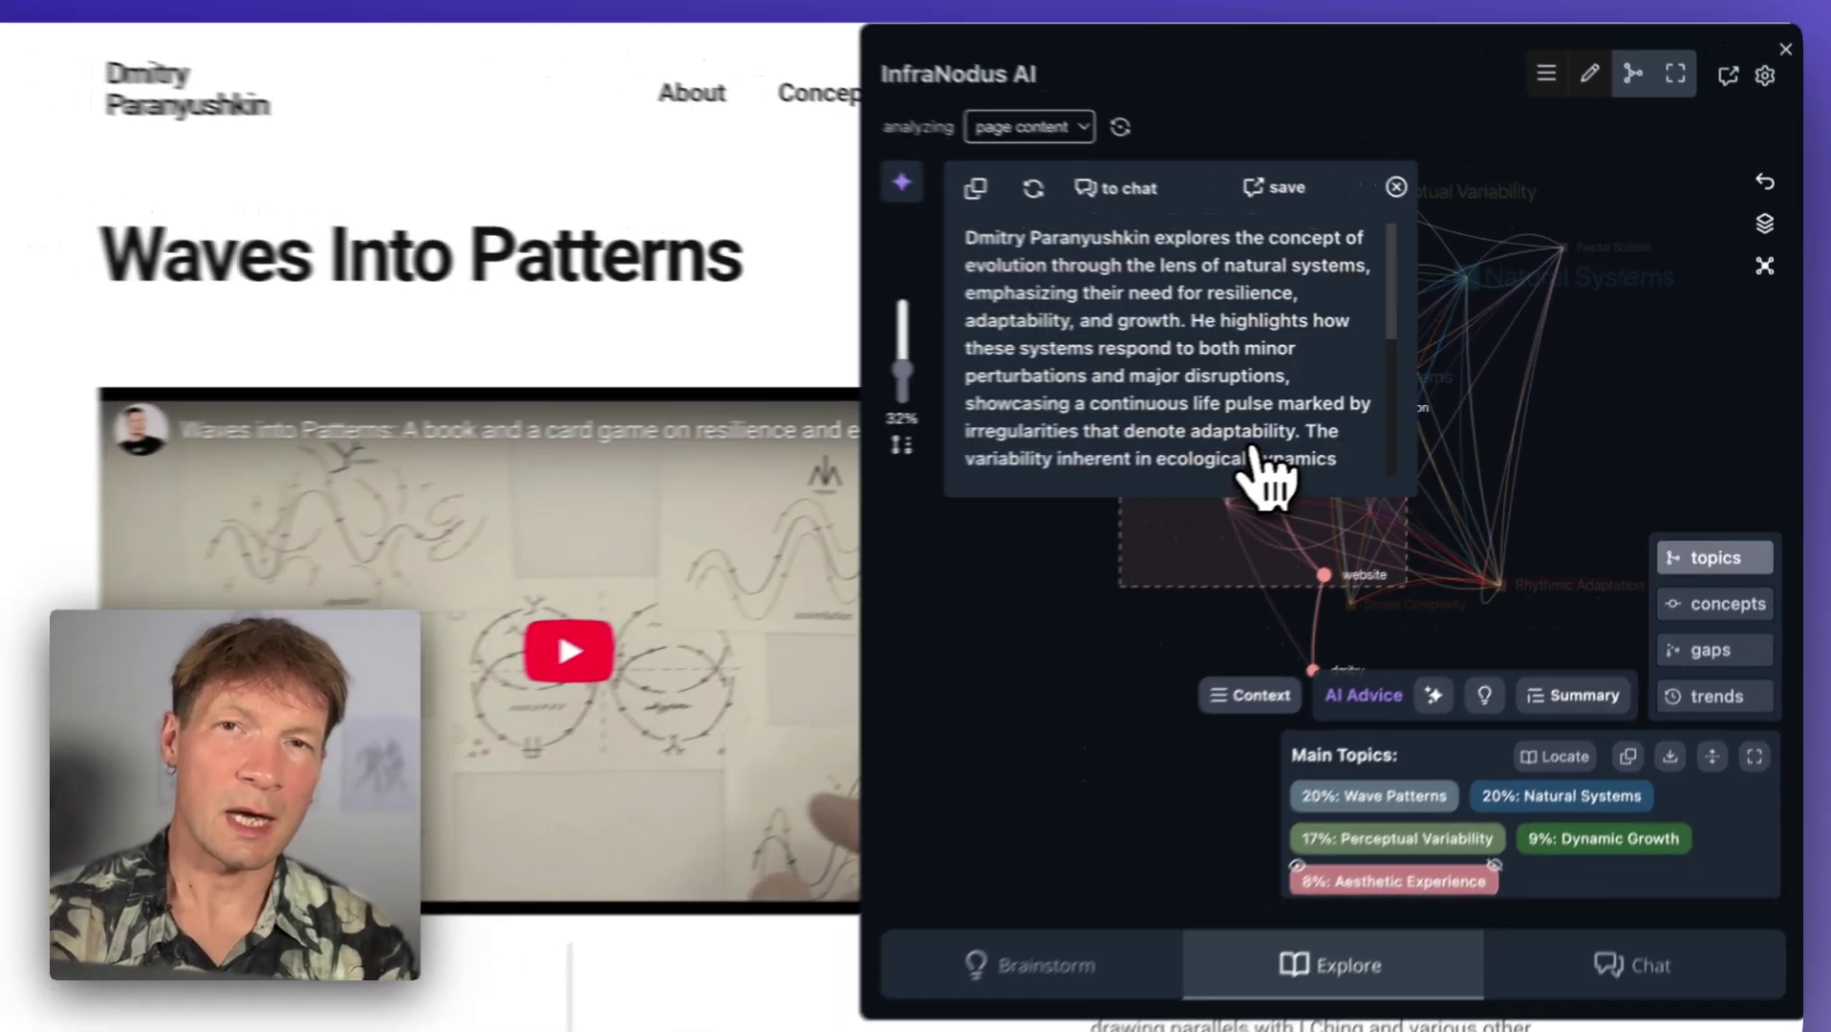
{"action": "scroll", "coordinate": [1185, 358], "scroll_direction": "down", "scroll_amount": 2}
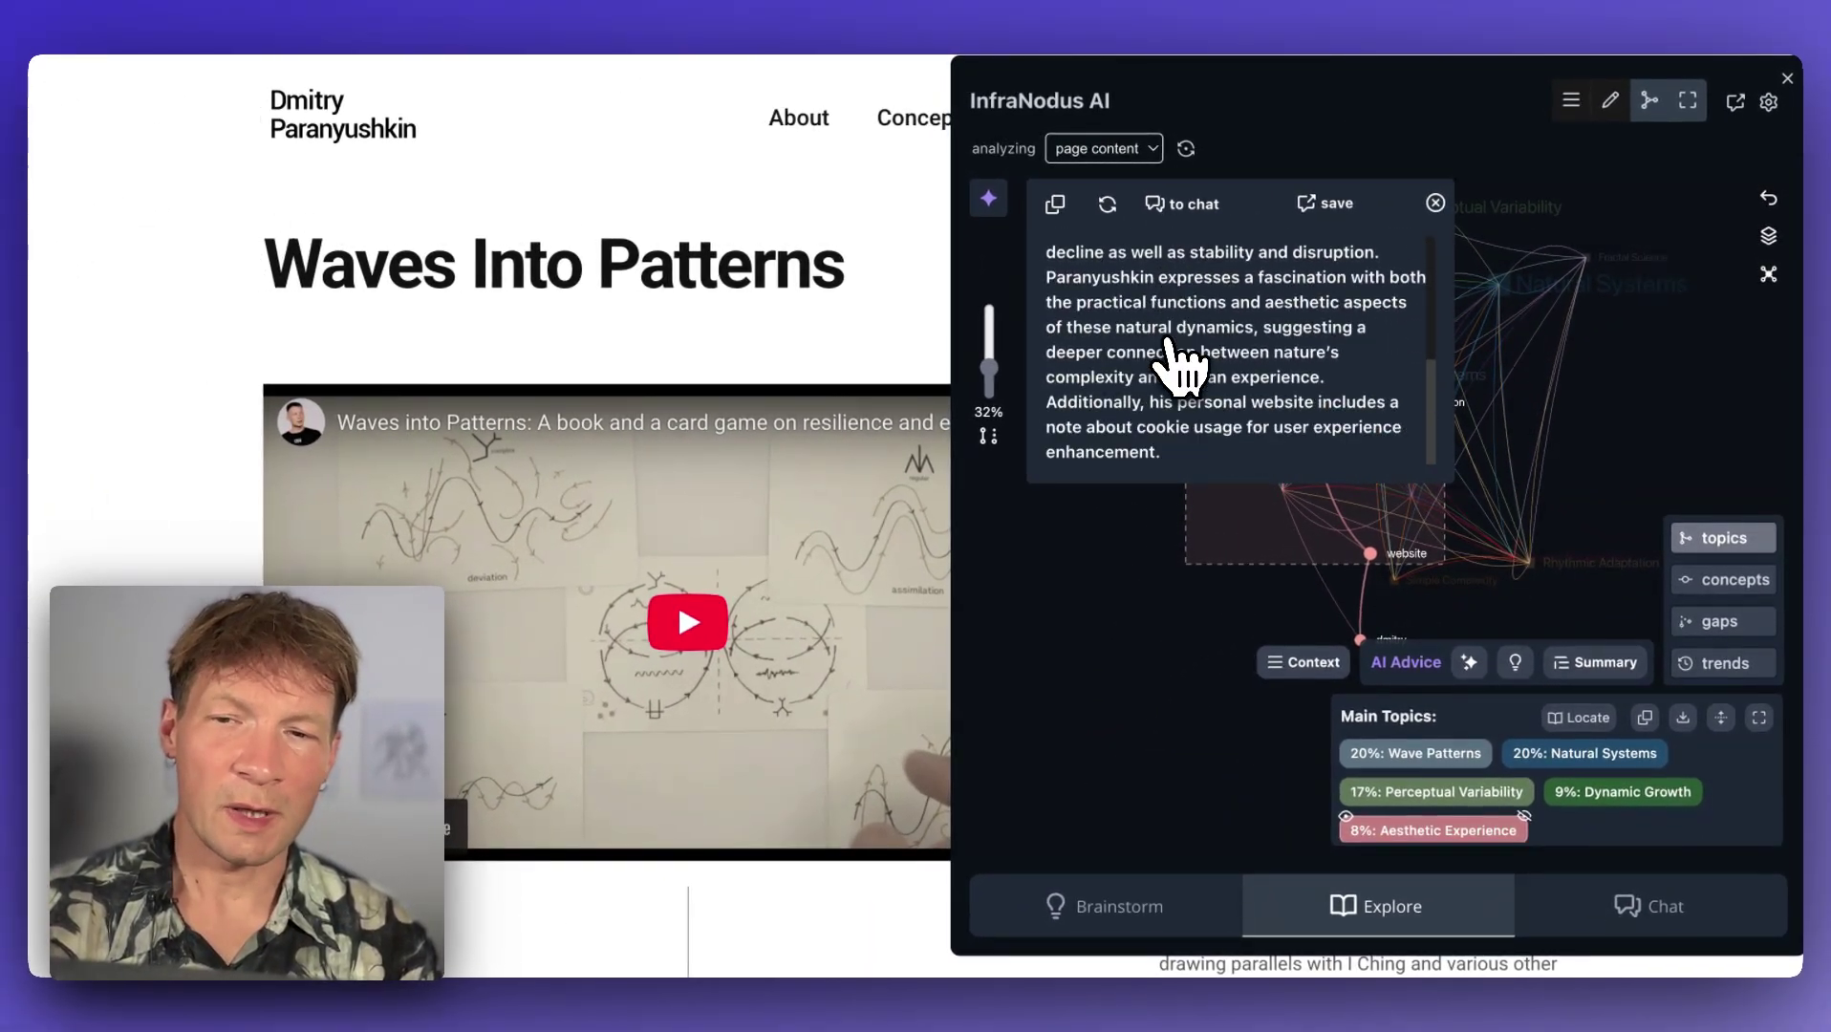
{"action": "left_click", "coordinate": [1436, 203]}
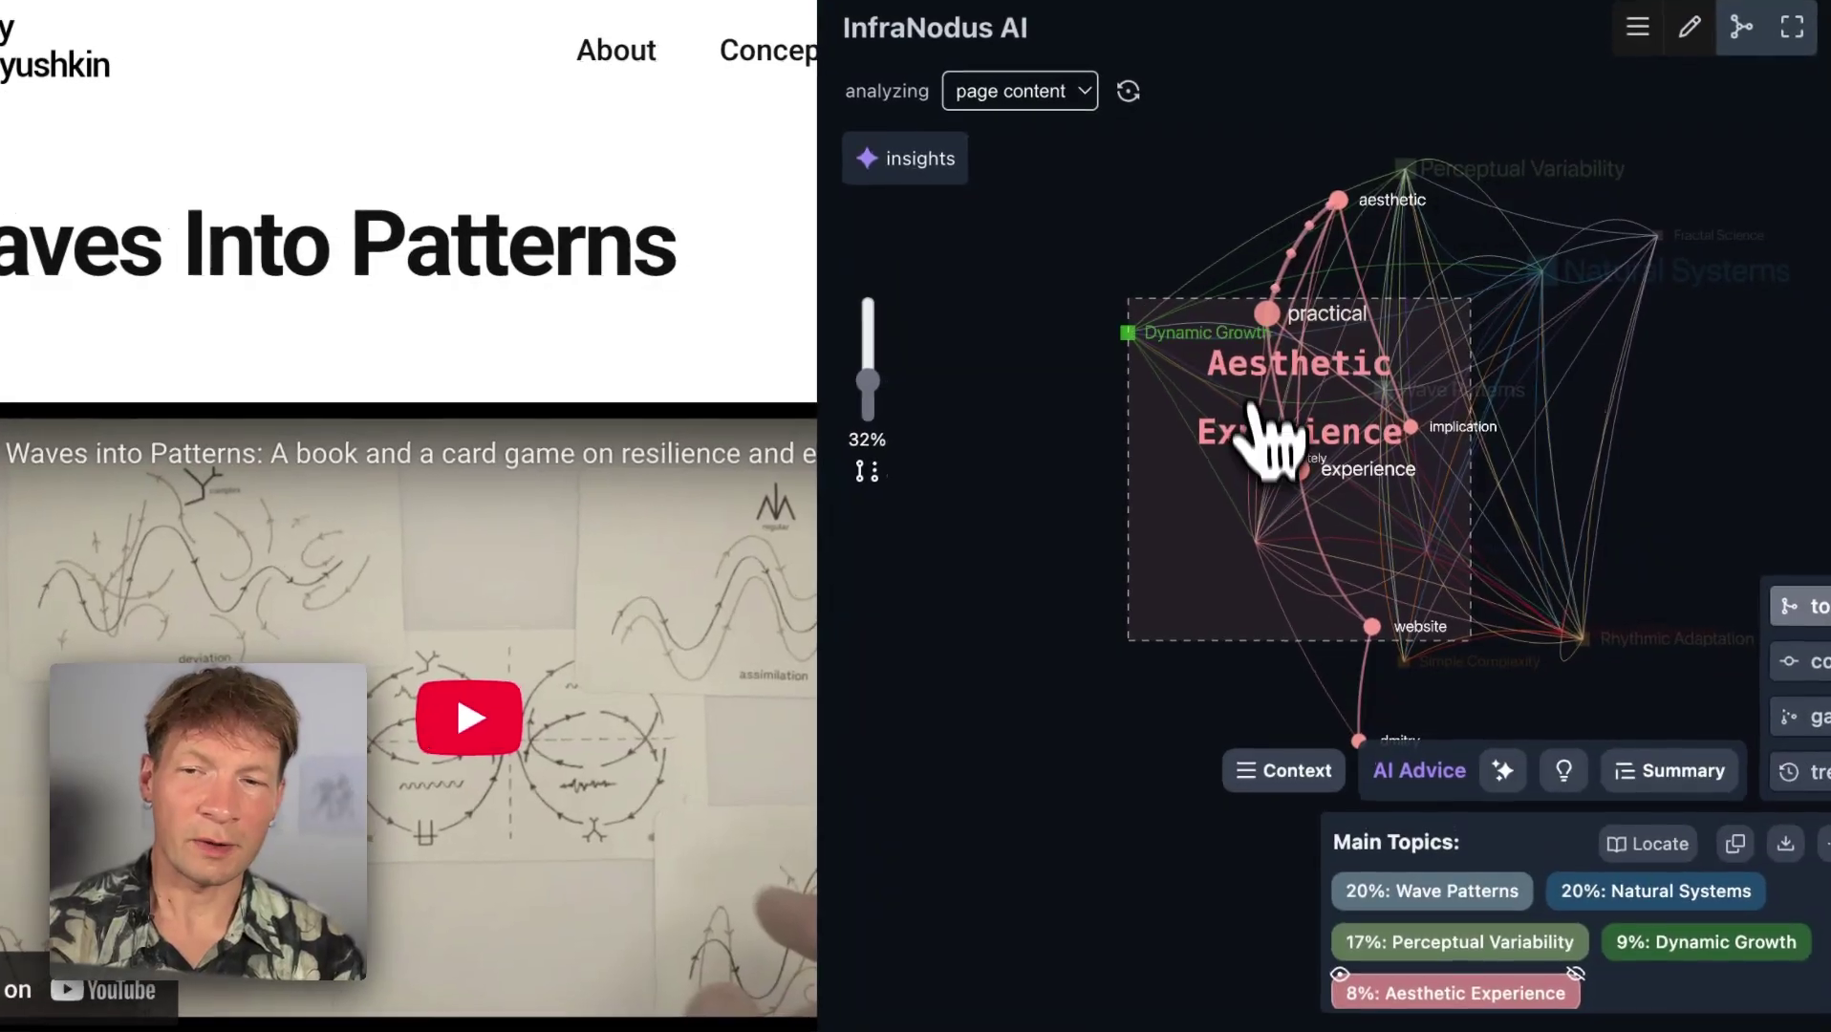
Generate an AI question about the Aesthetic Experience topic and skim the page content alongside it
{"action": "scroll", "coordinate": [726, 626], "scroll_direction": "down", "scroll_amount": 5}
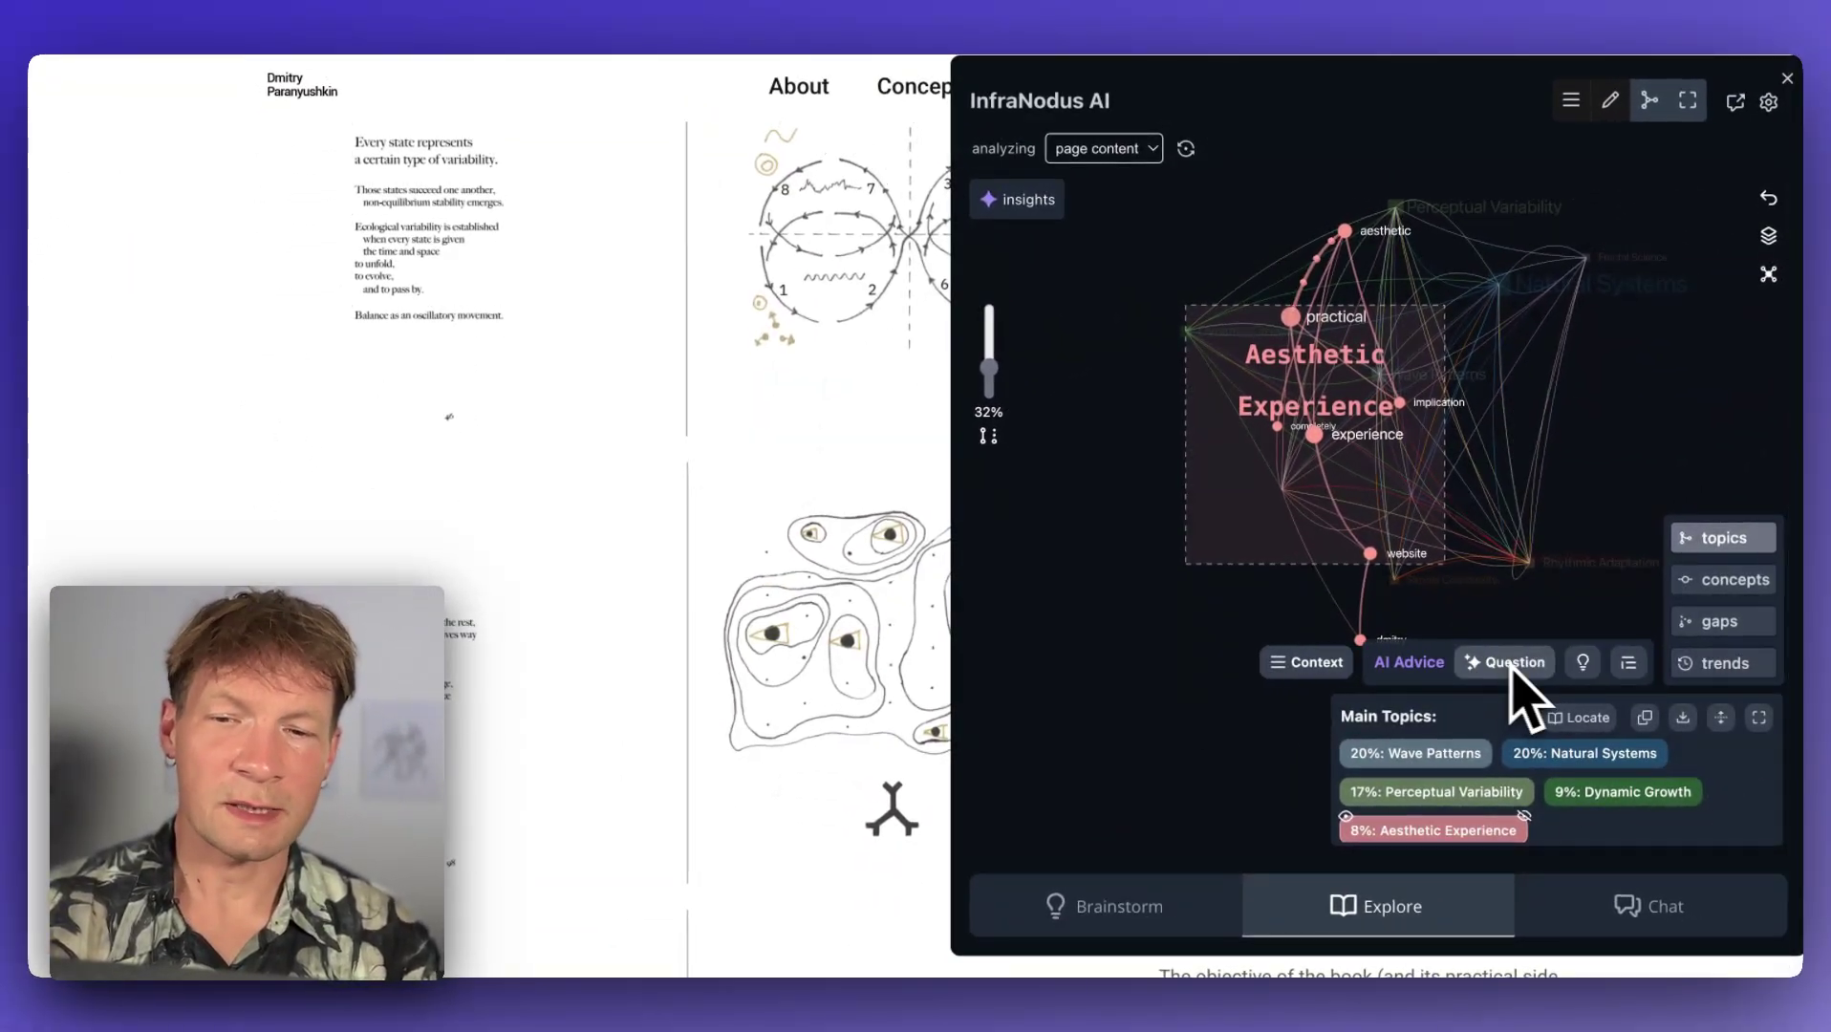
{"action": "left_click", "coordinate": [1493, 664]}
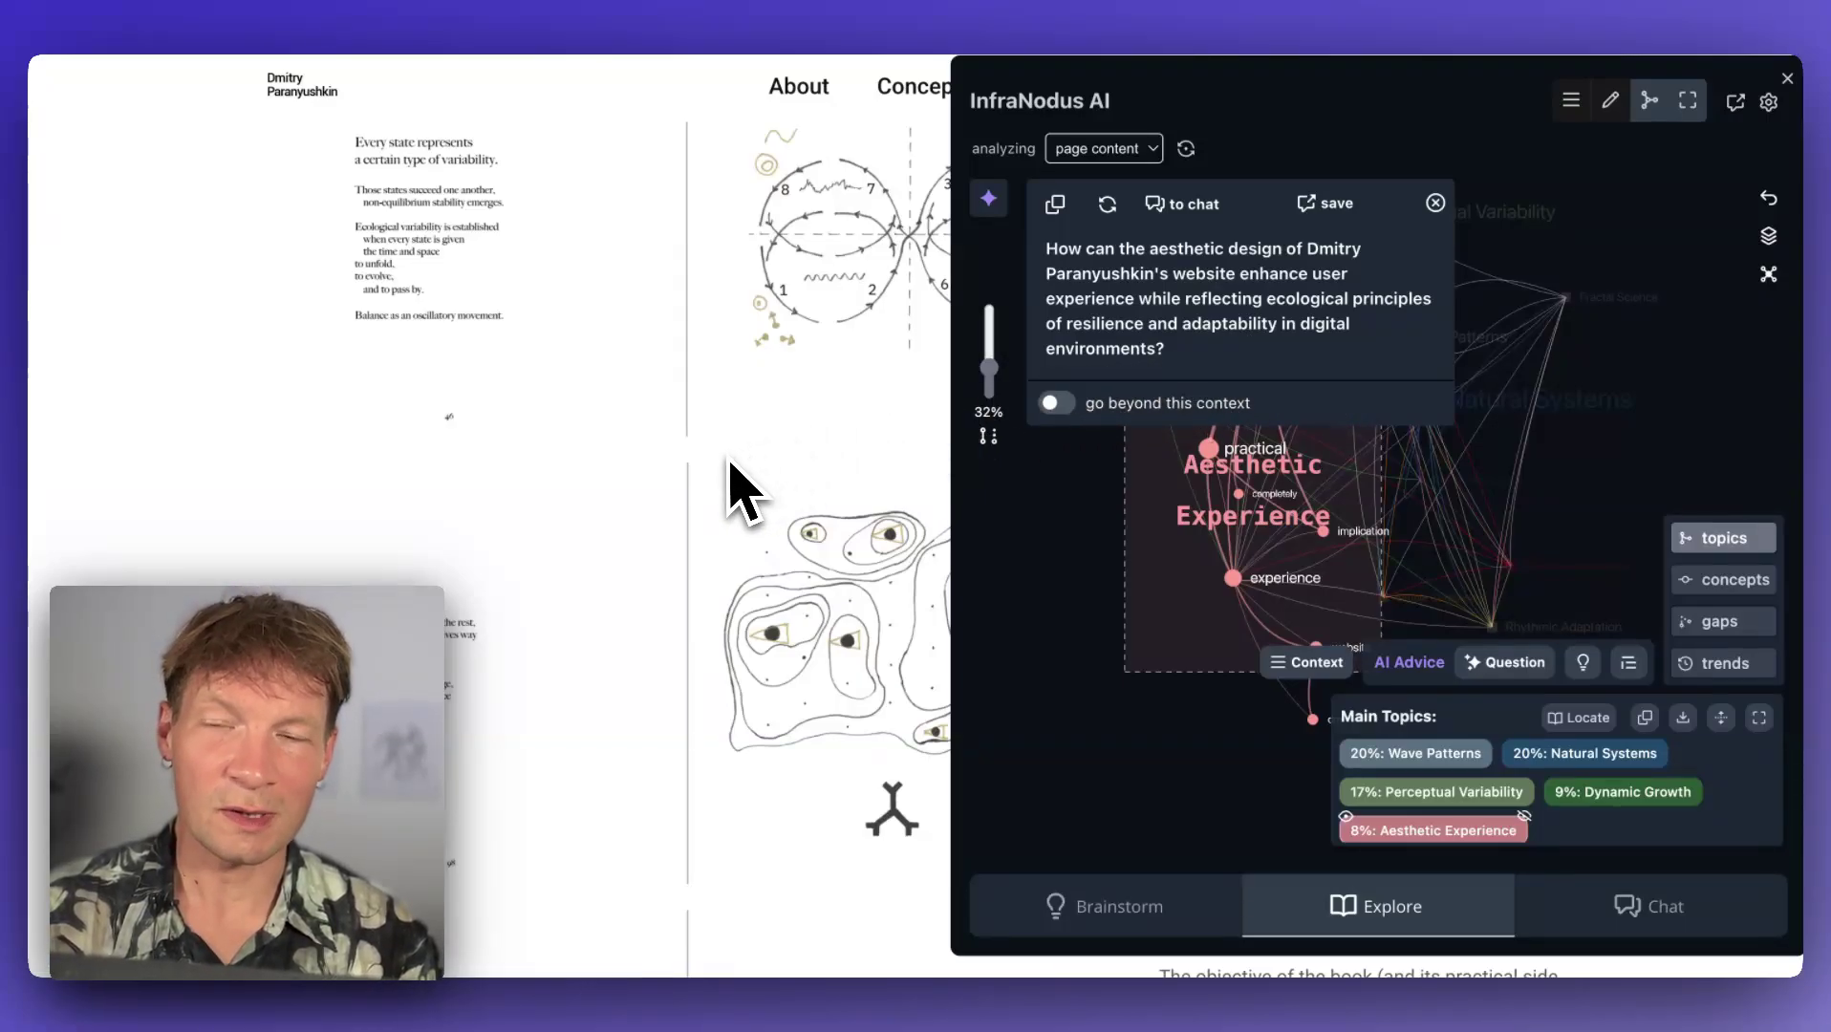
{"action": "scroll", "coordinate": [736, 487], "scroll_direction": "down", "scroll_amount": 10}
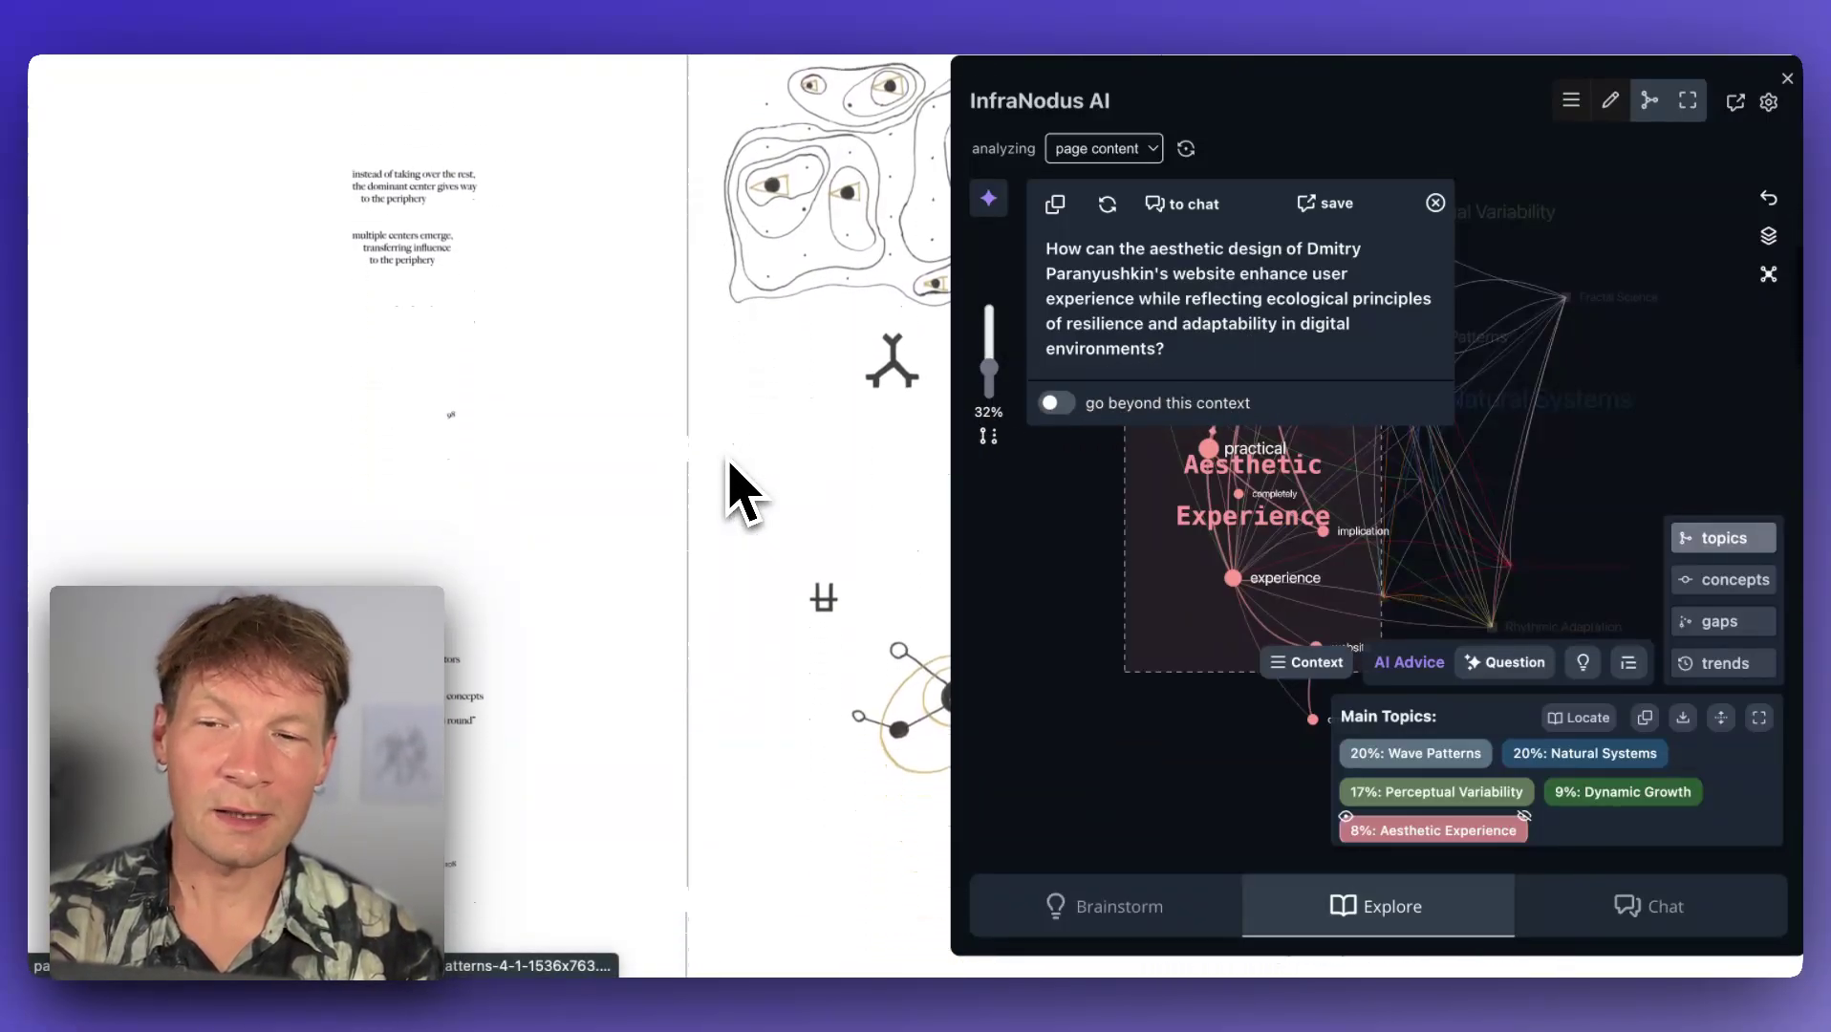
{"action": "scroll", "coordinate": [743, 492], "scroll_direction": "down", "scroll_amount": 2}
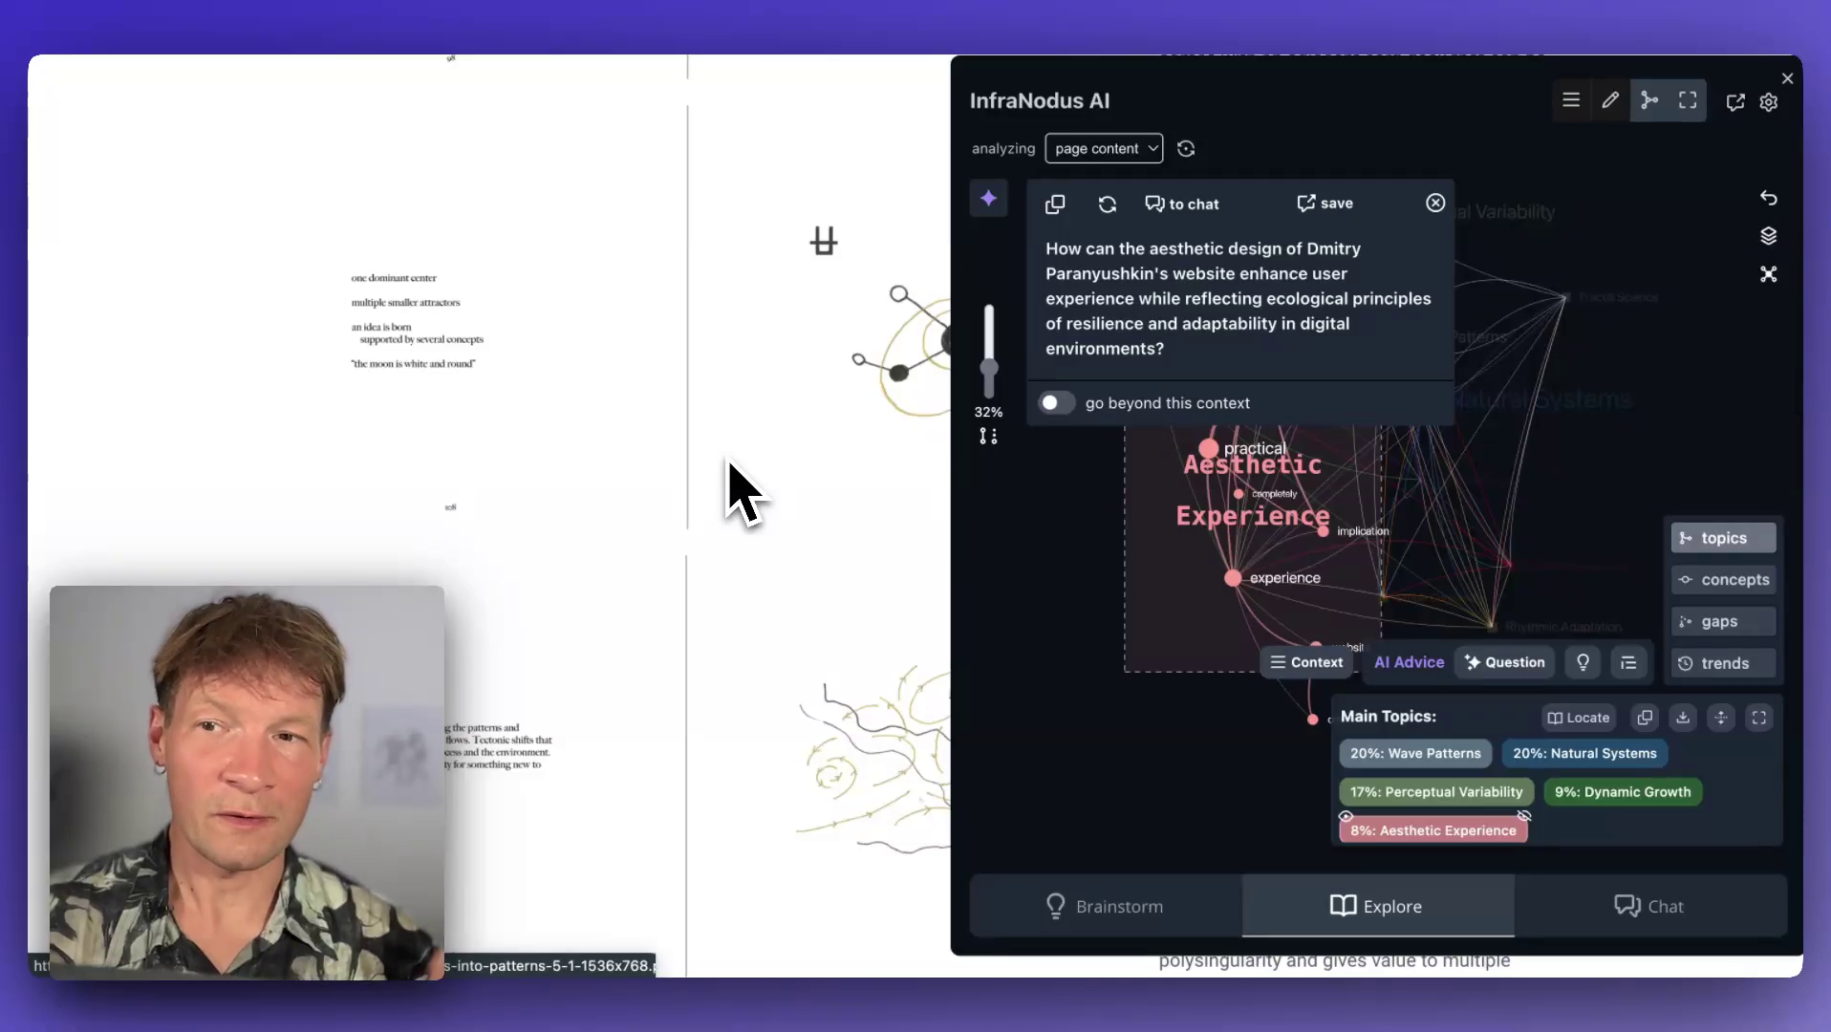
{"action": "scroll", "coordinate": [732, 468], "scroll_direction": "up", "scroll_amount": 15}
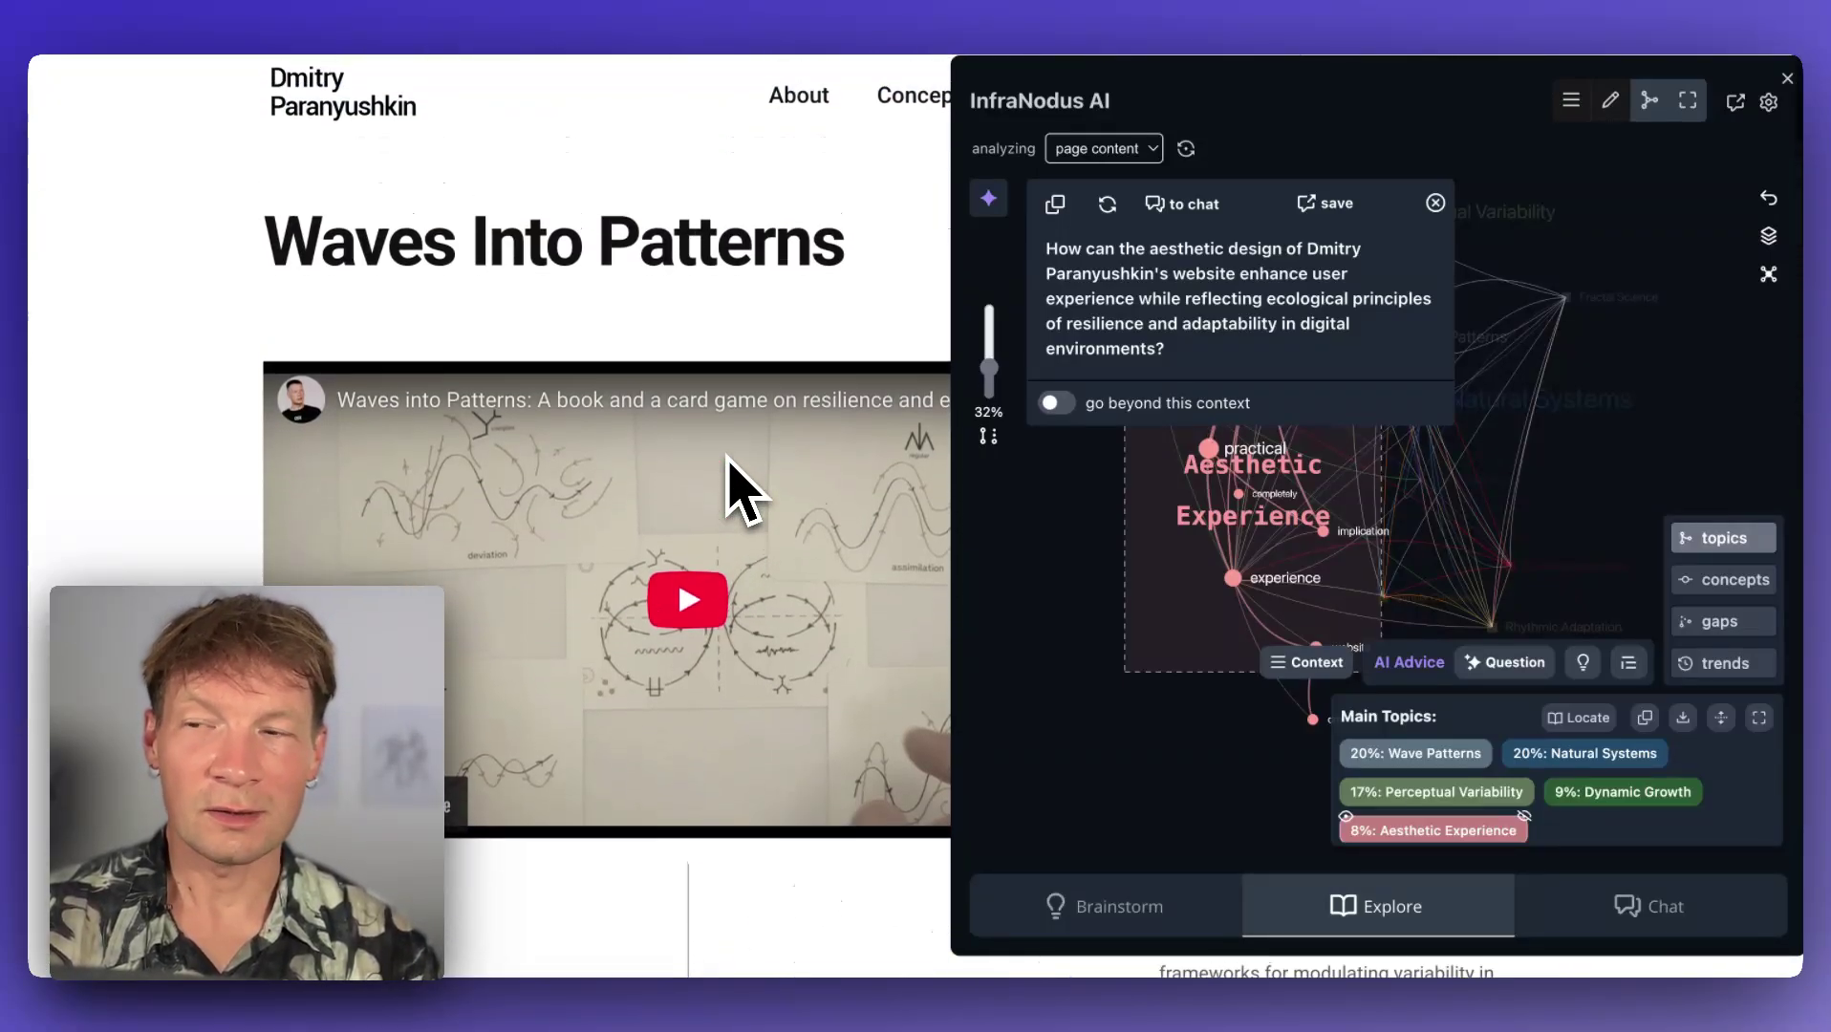
{"action": "scroll", "coordinate": [744, 491], "scroll_direction": "up", "scroll_amount": 1}
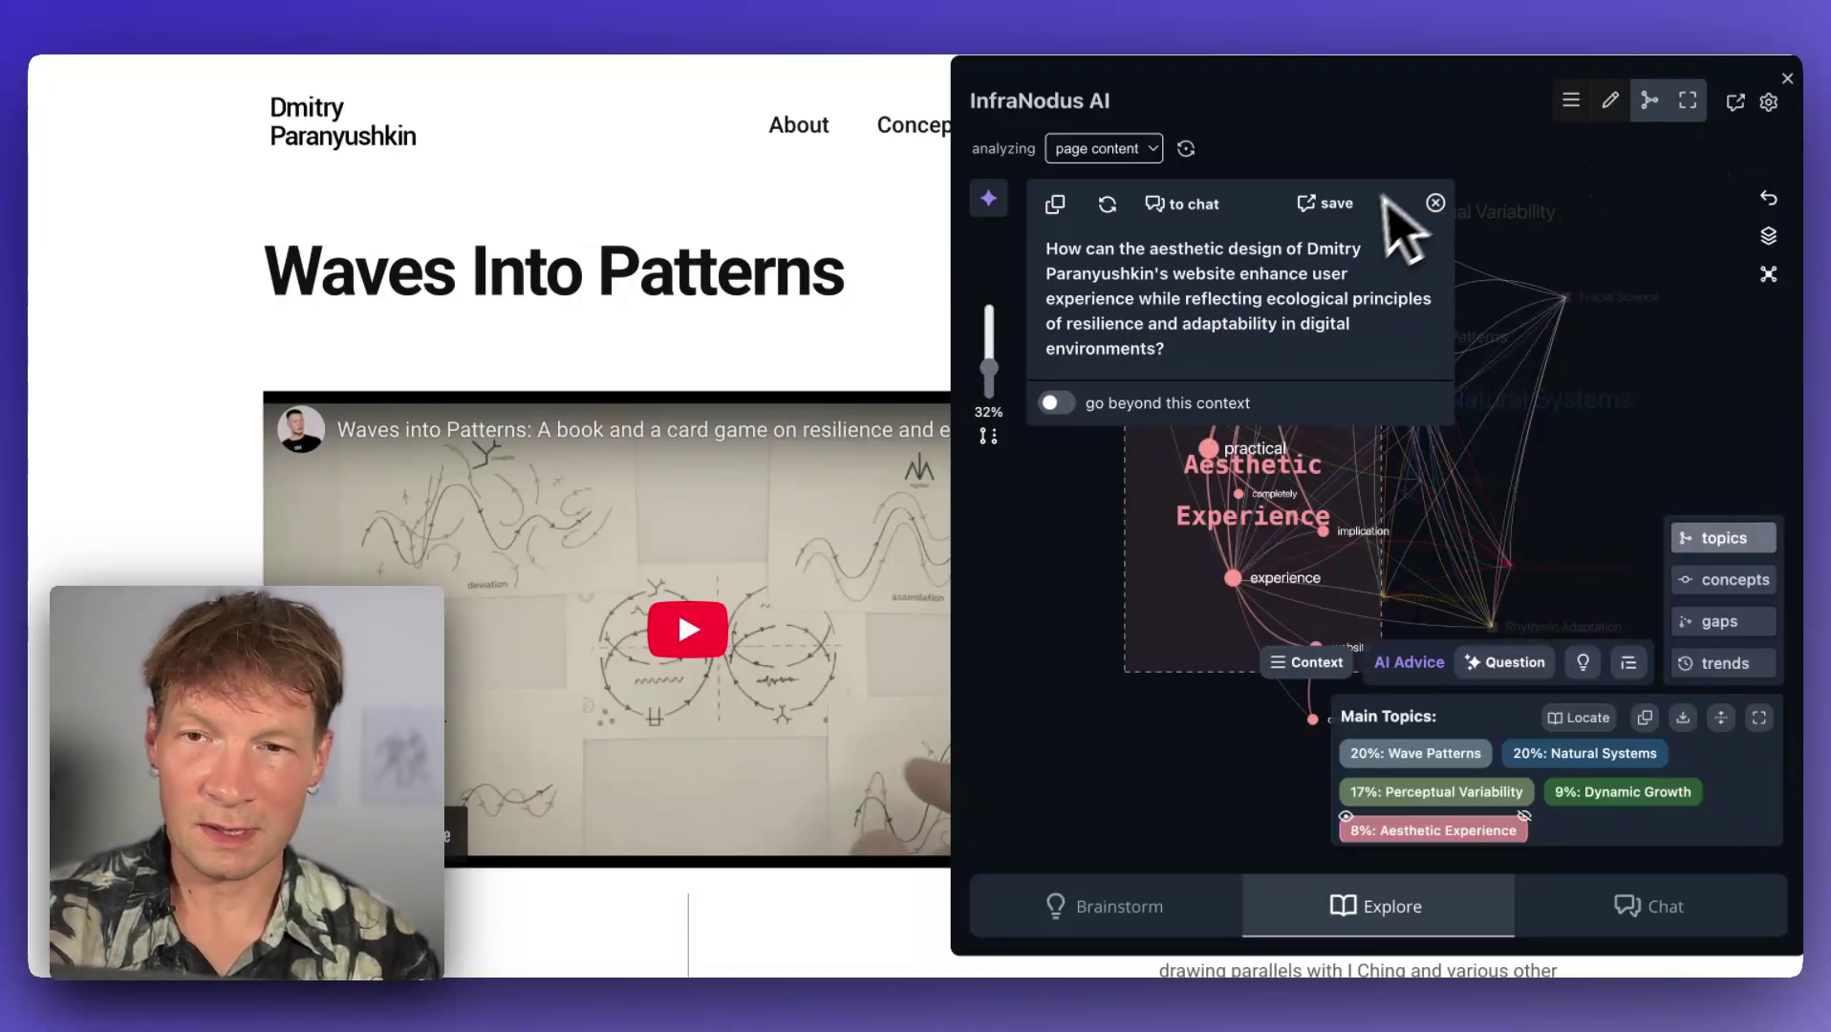
Save the generated question to an InfraNodus graph built from the words used in text, and close the question with its topic selection
{"action": "left_click", "coordinate": [1338, 212]}
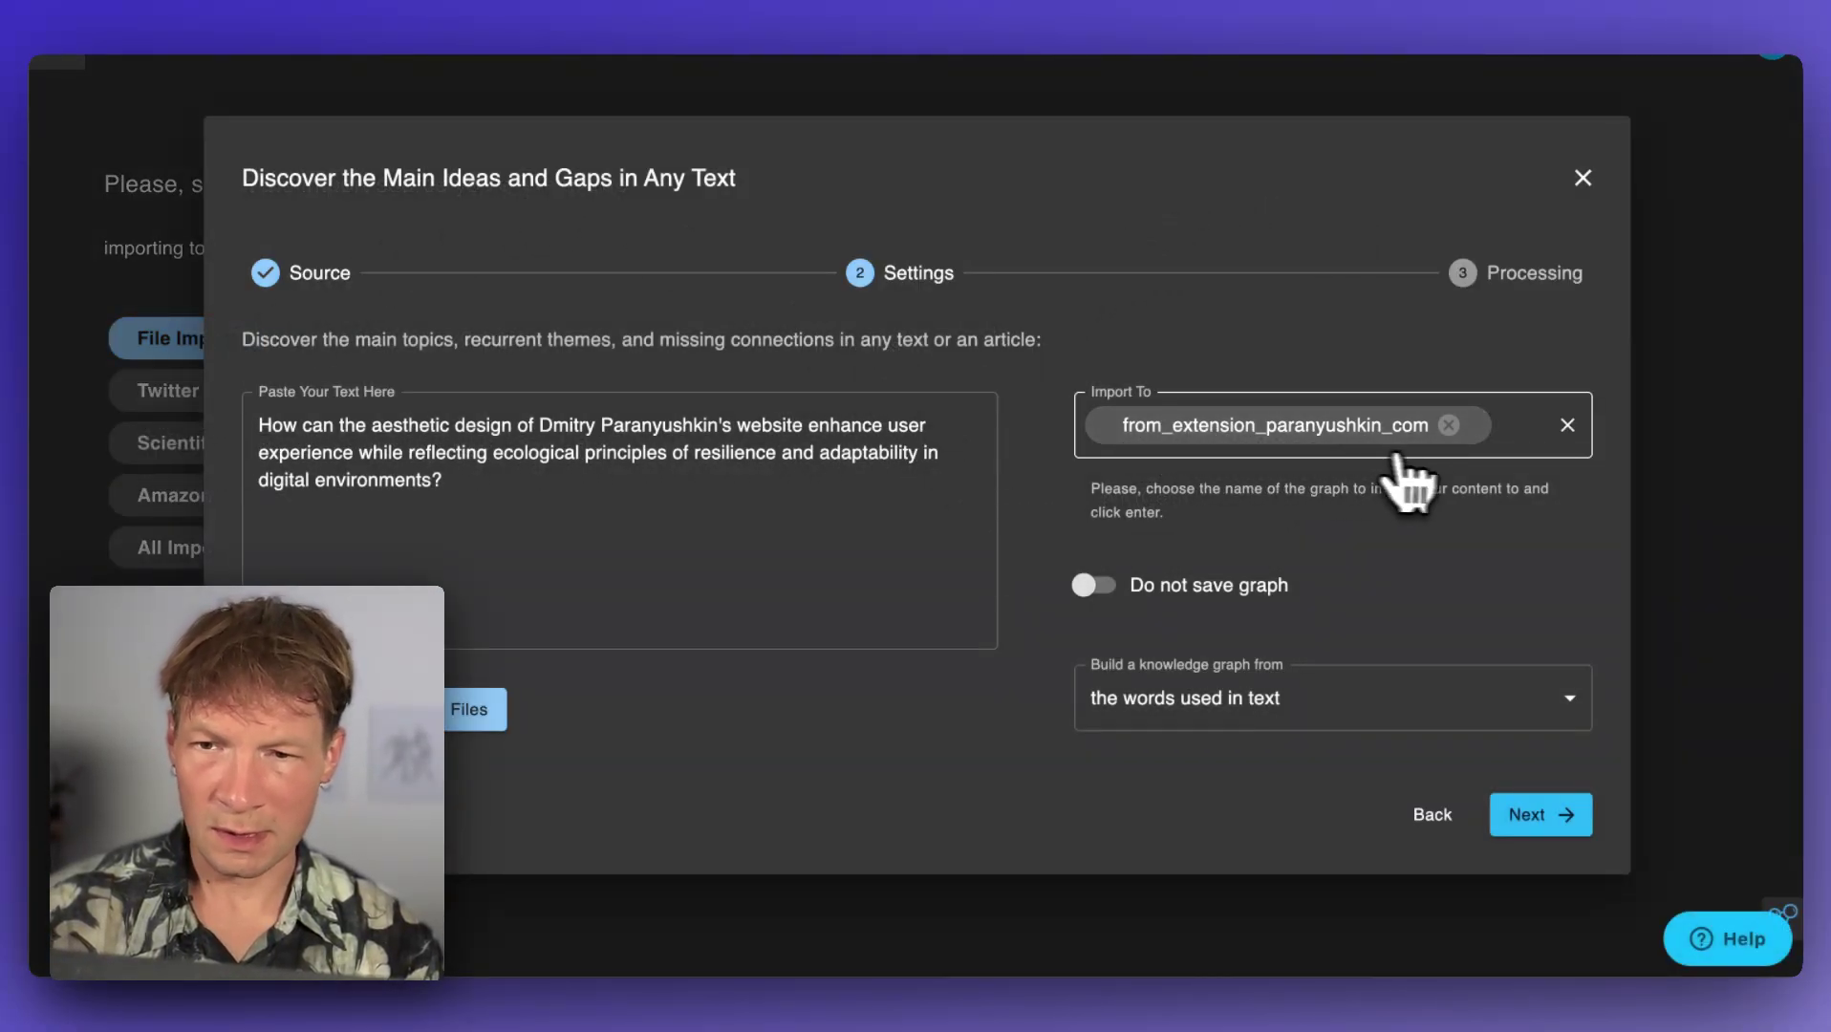
{"action": "left_click", "coordinate": [1540, 815]}
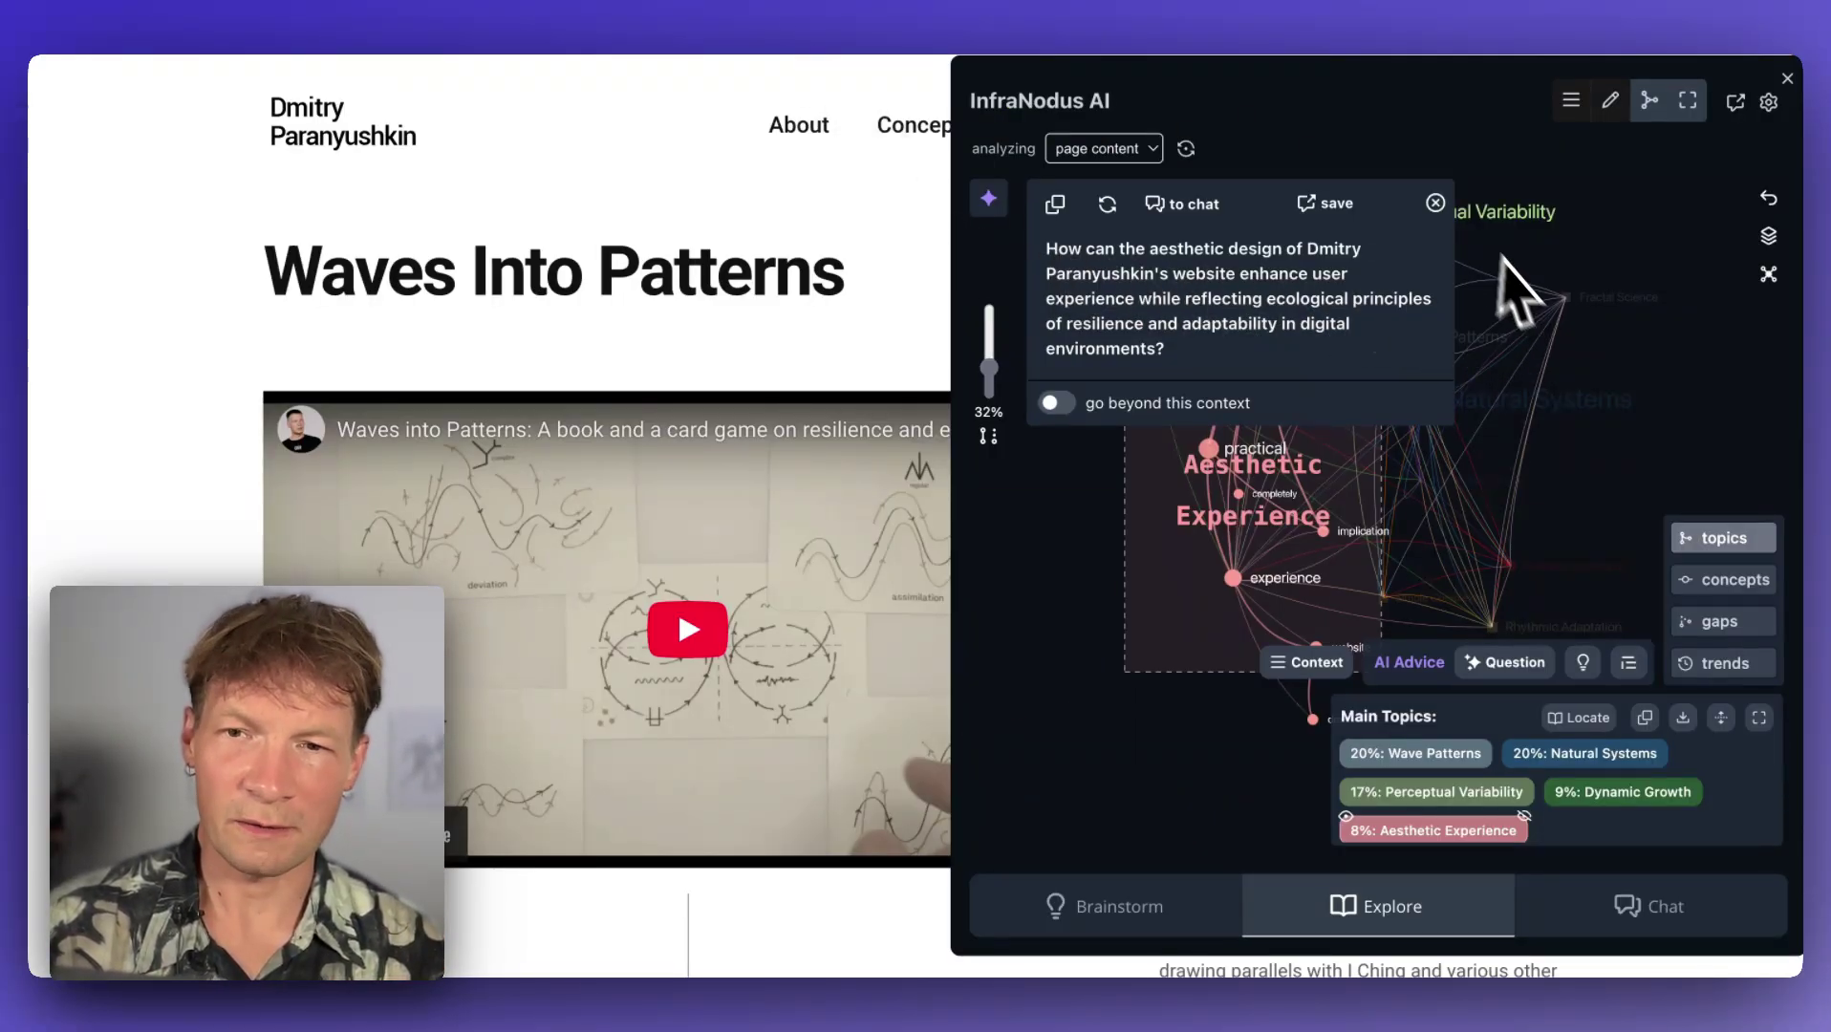
{"action": "left_click", "coordinate": [1436, 202]}
{"action": "left_click", "coordinate": [1659, 425]}
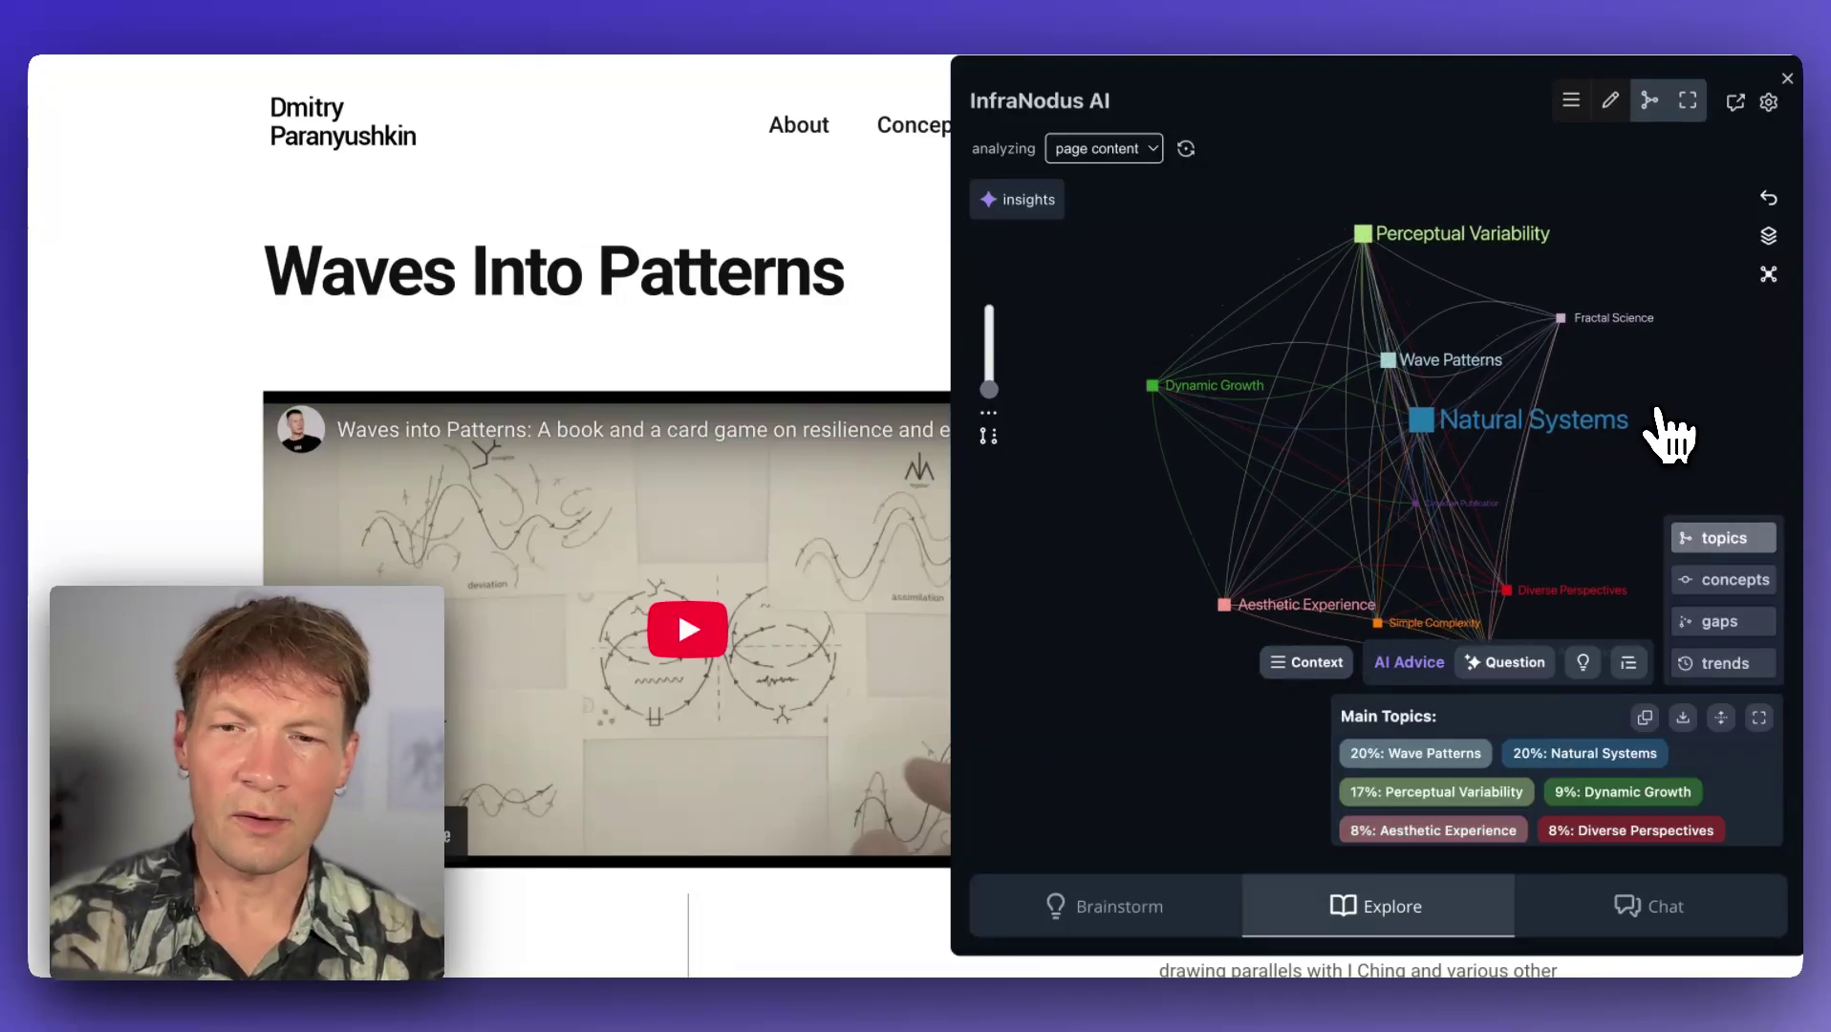
Examine the rotated topics graph alongside the page content, trying the extension panel at its narrower width and widening it again
{"action": "left_click_drag", "start_coordinate": [1338, 380], "coordinate": [1255, 339]}
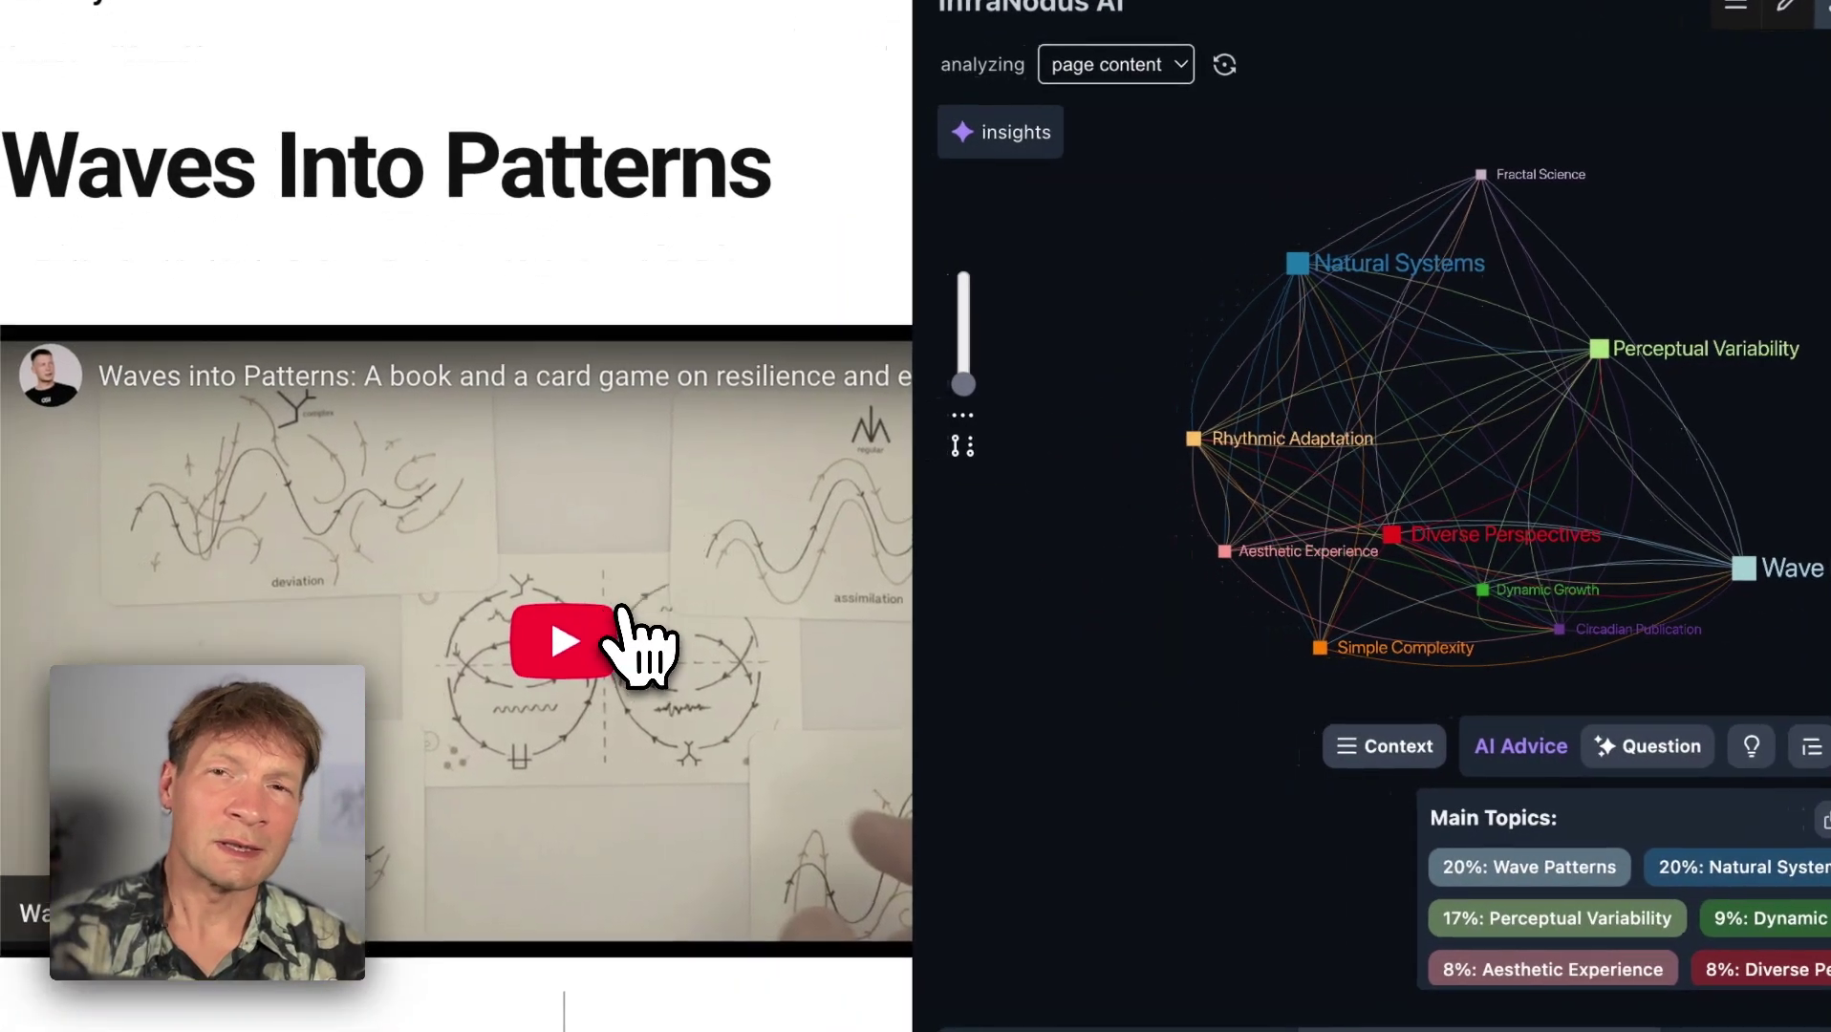
{"action": "left_click", "coordinate": [440, 623]}
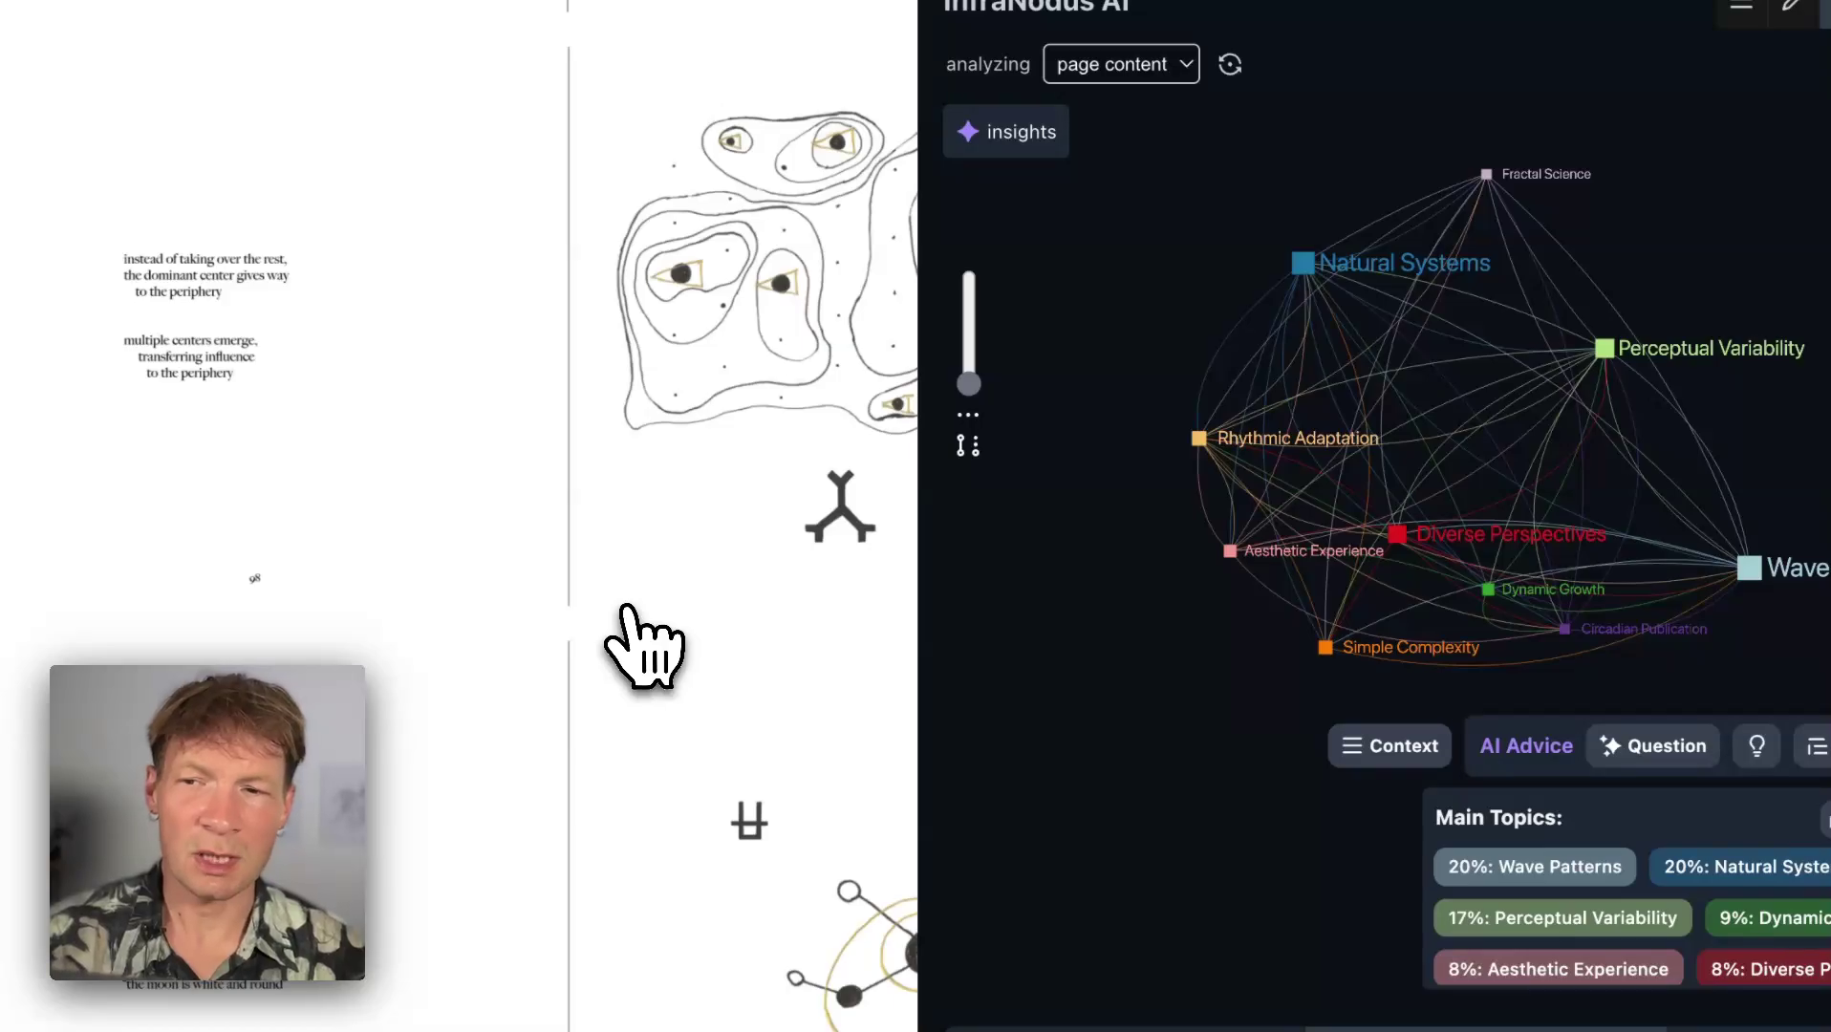
{"action": "left_click", "coordinate": [1654, 91]}
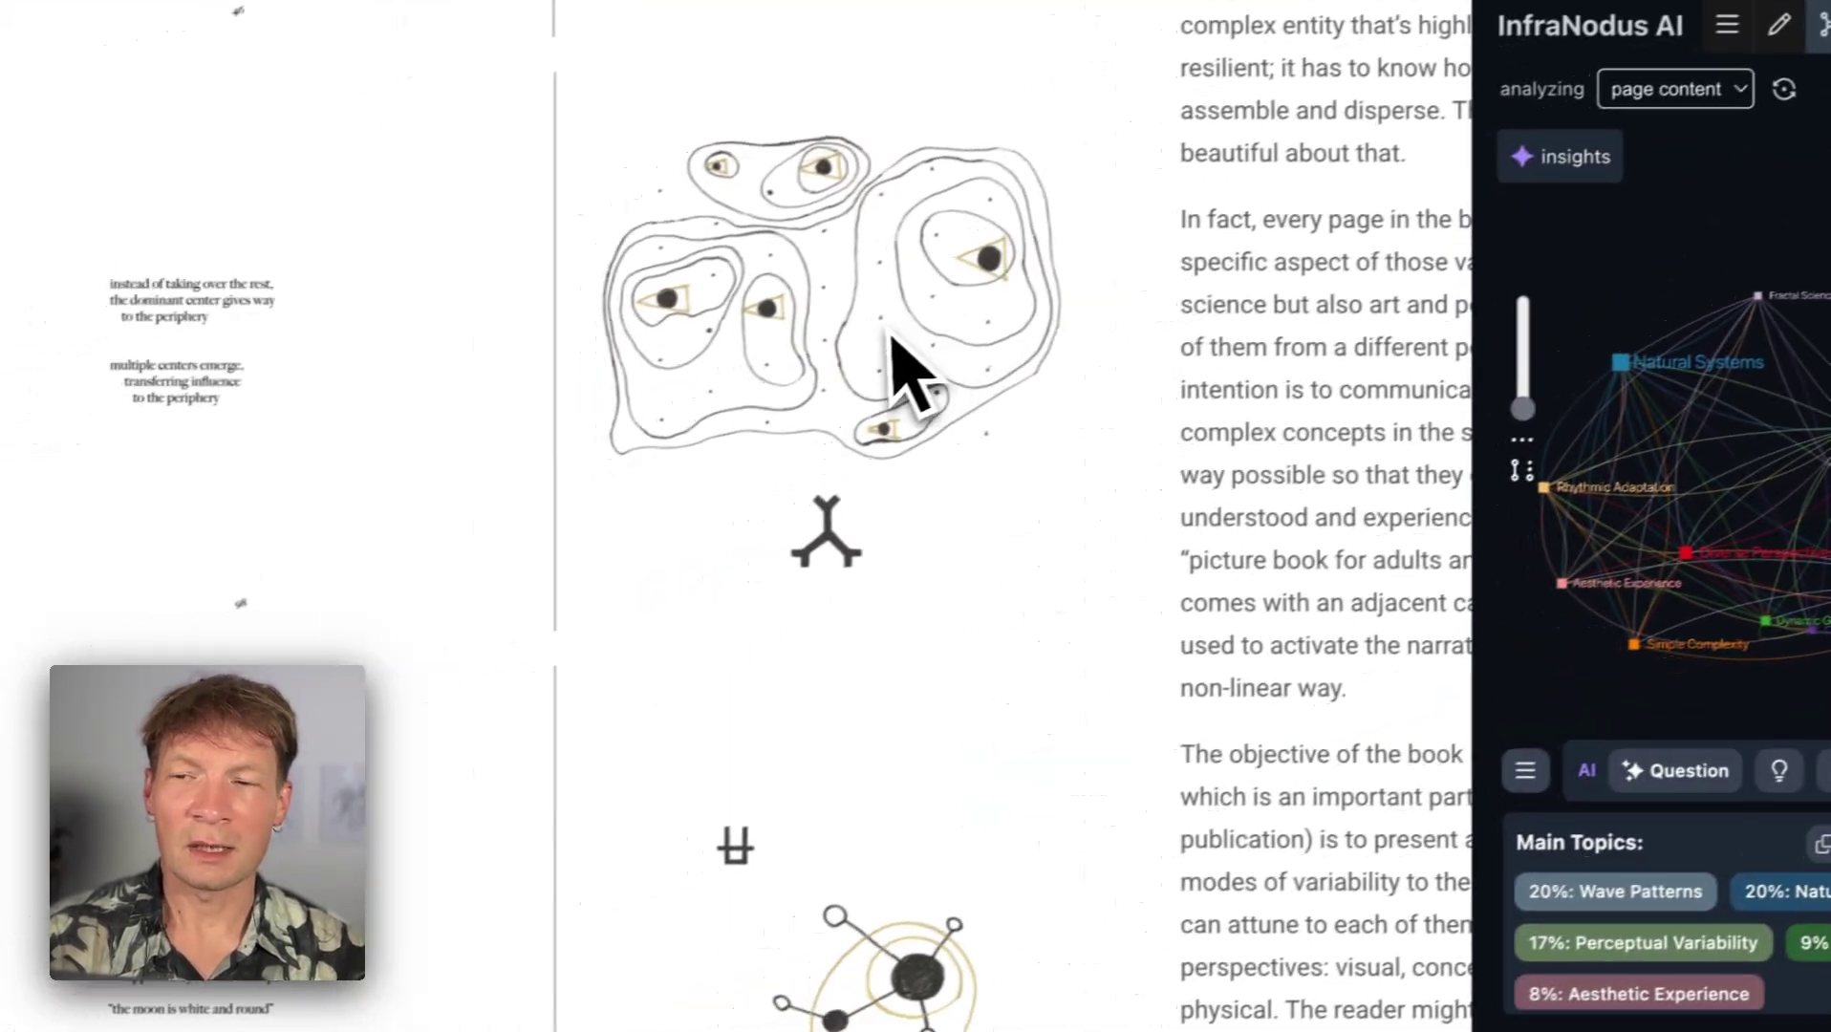
{"action": "scroll", "coordinate": [632, 482], "scroll_direction": "up", "scroll_amount": 1}
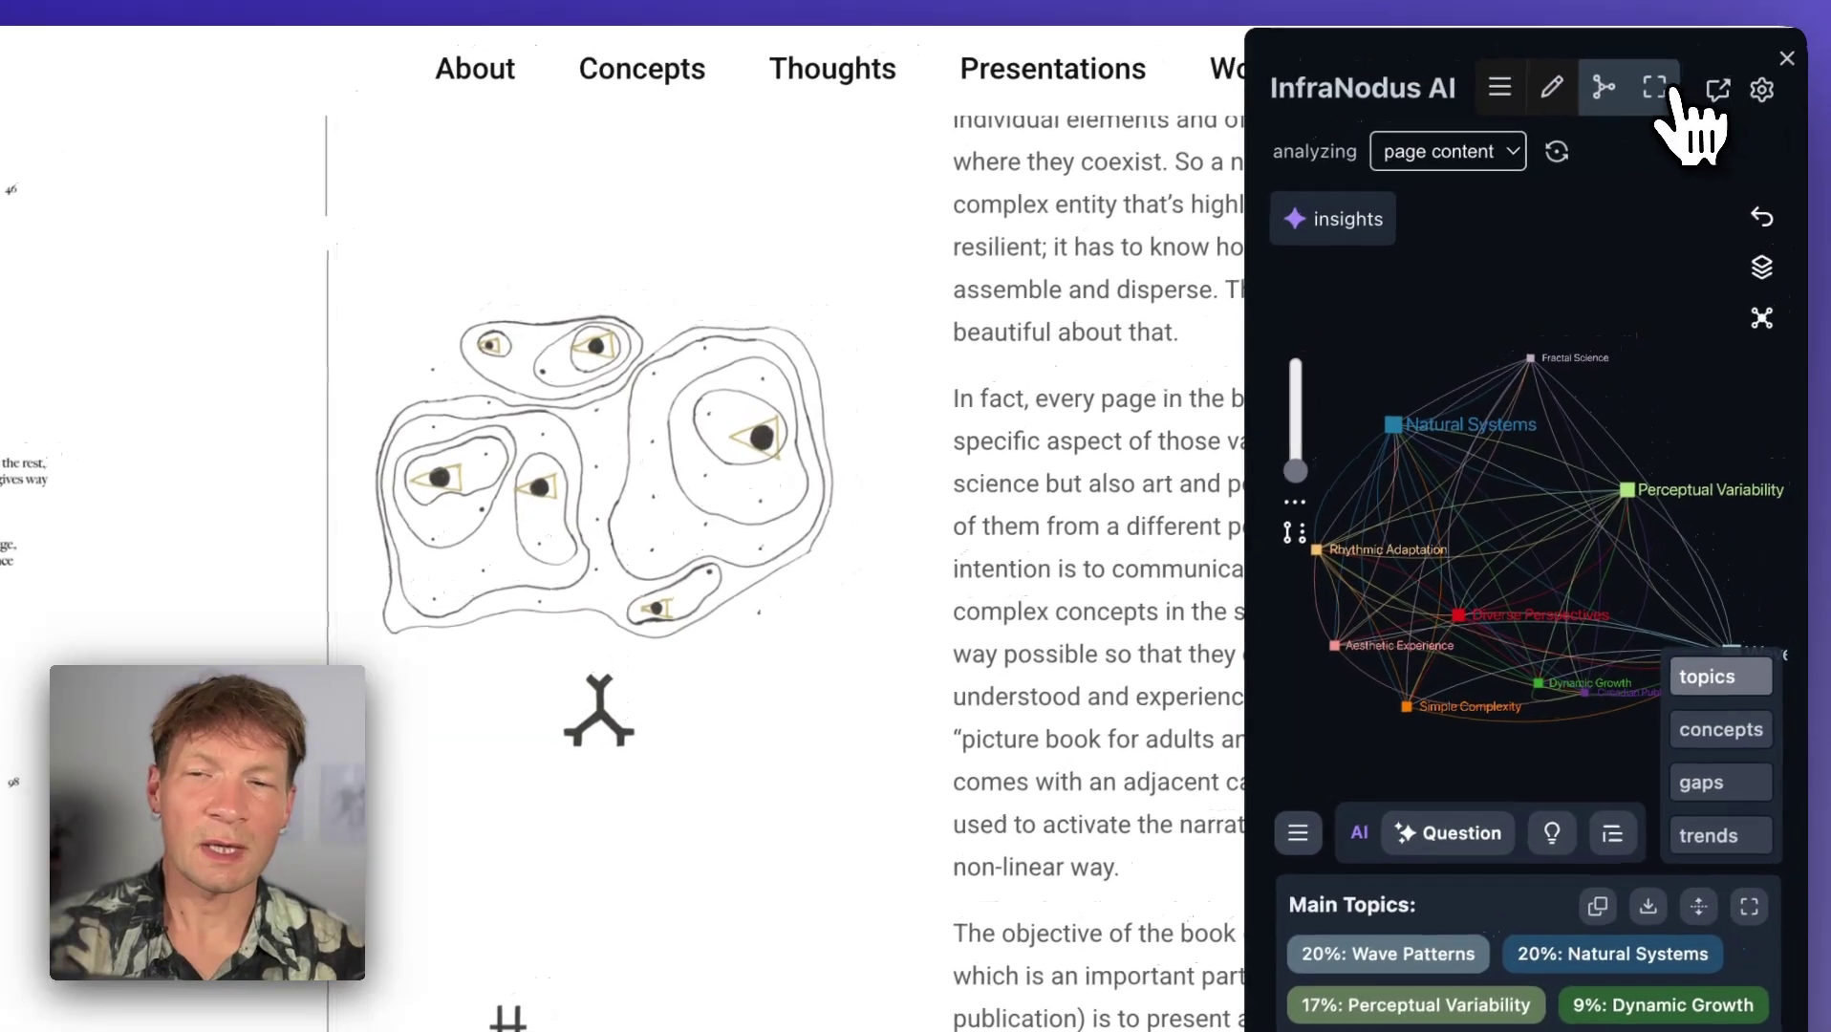
{"action": "left_click", "coordinate": [1663, 91]}
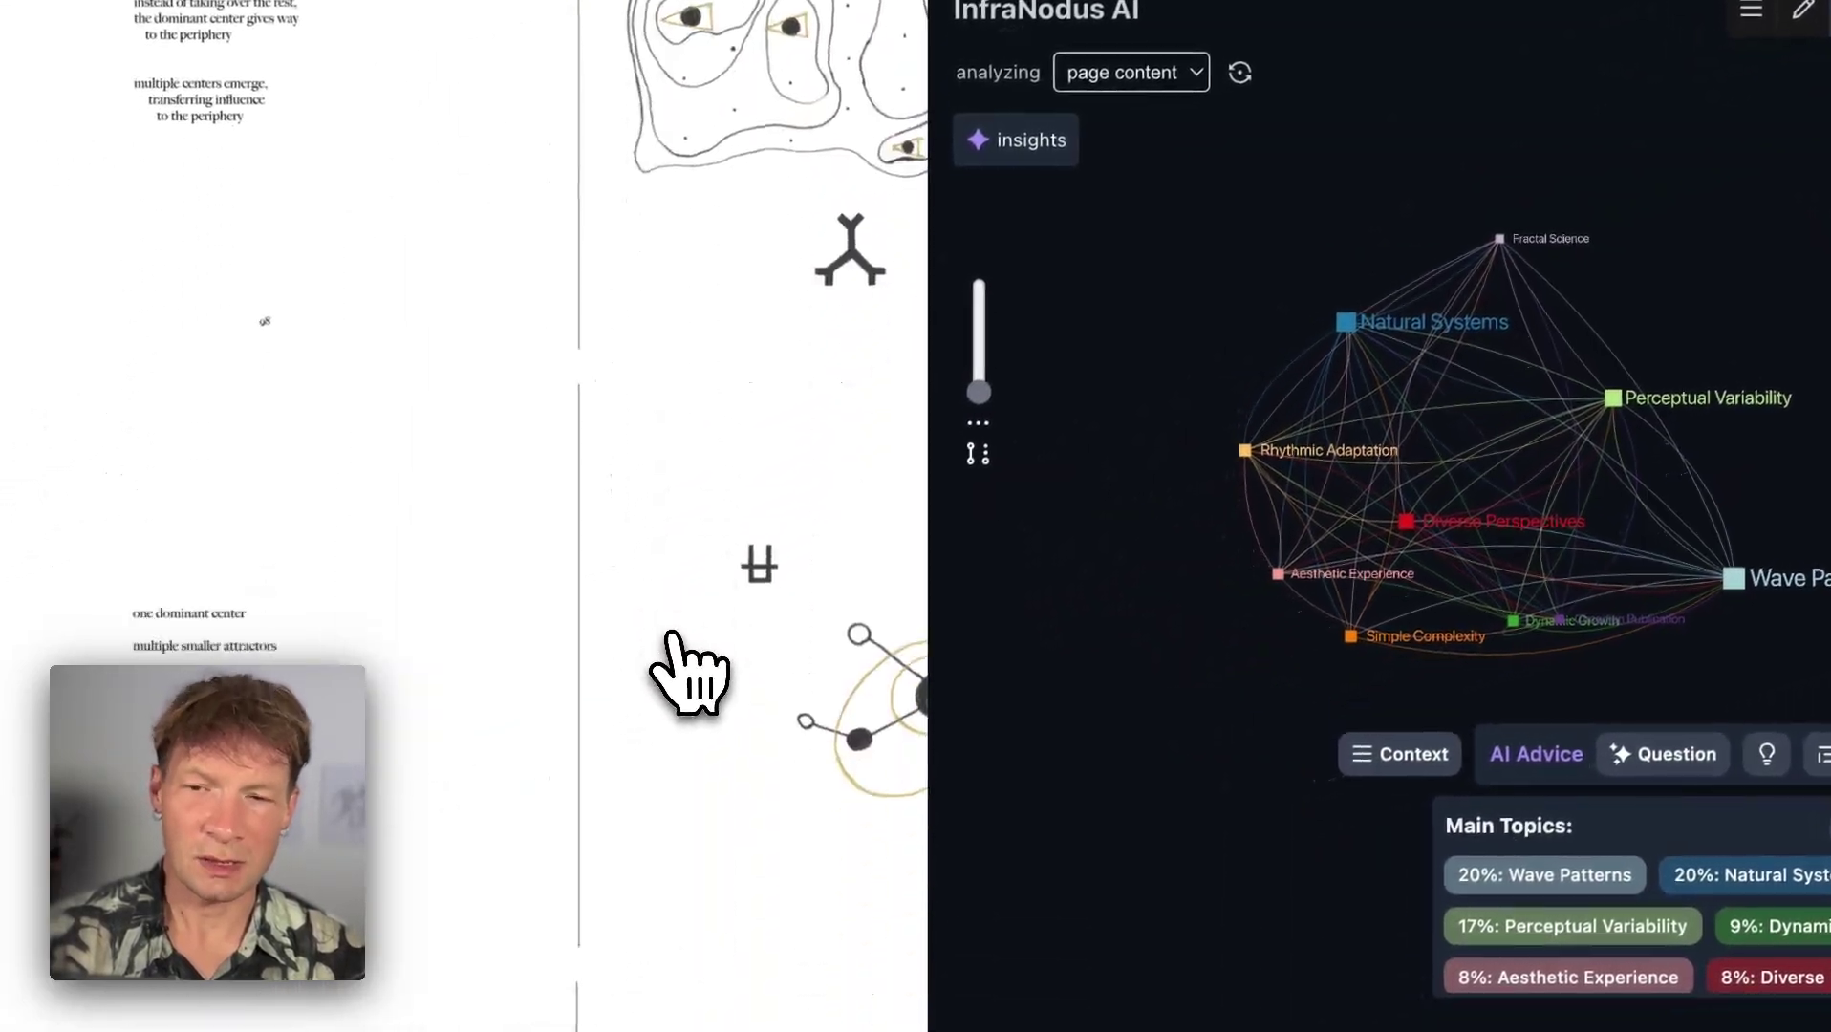
{"action": "scroll", "coordinate": [689, 671], "scroll_direction": "down", "scroll_amount": 5}
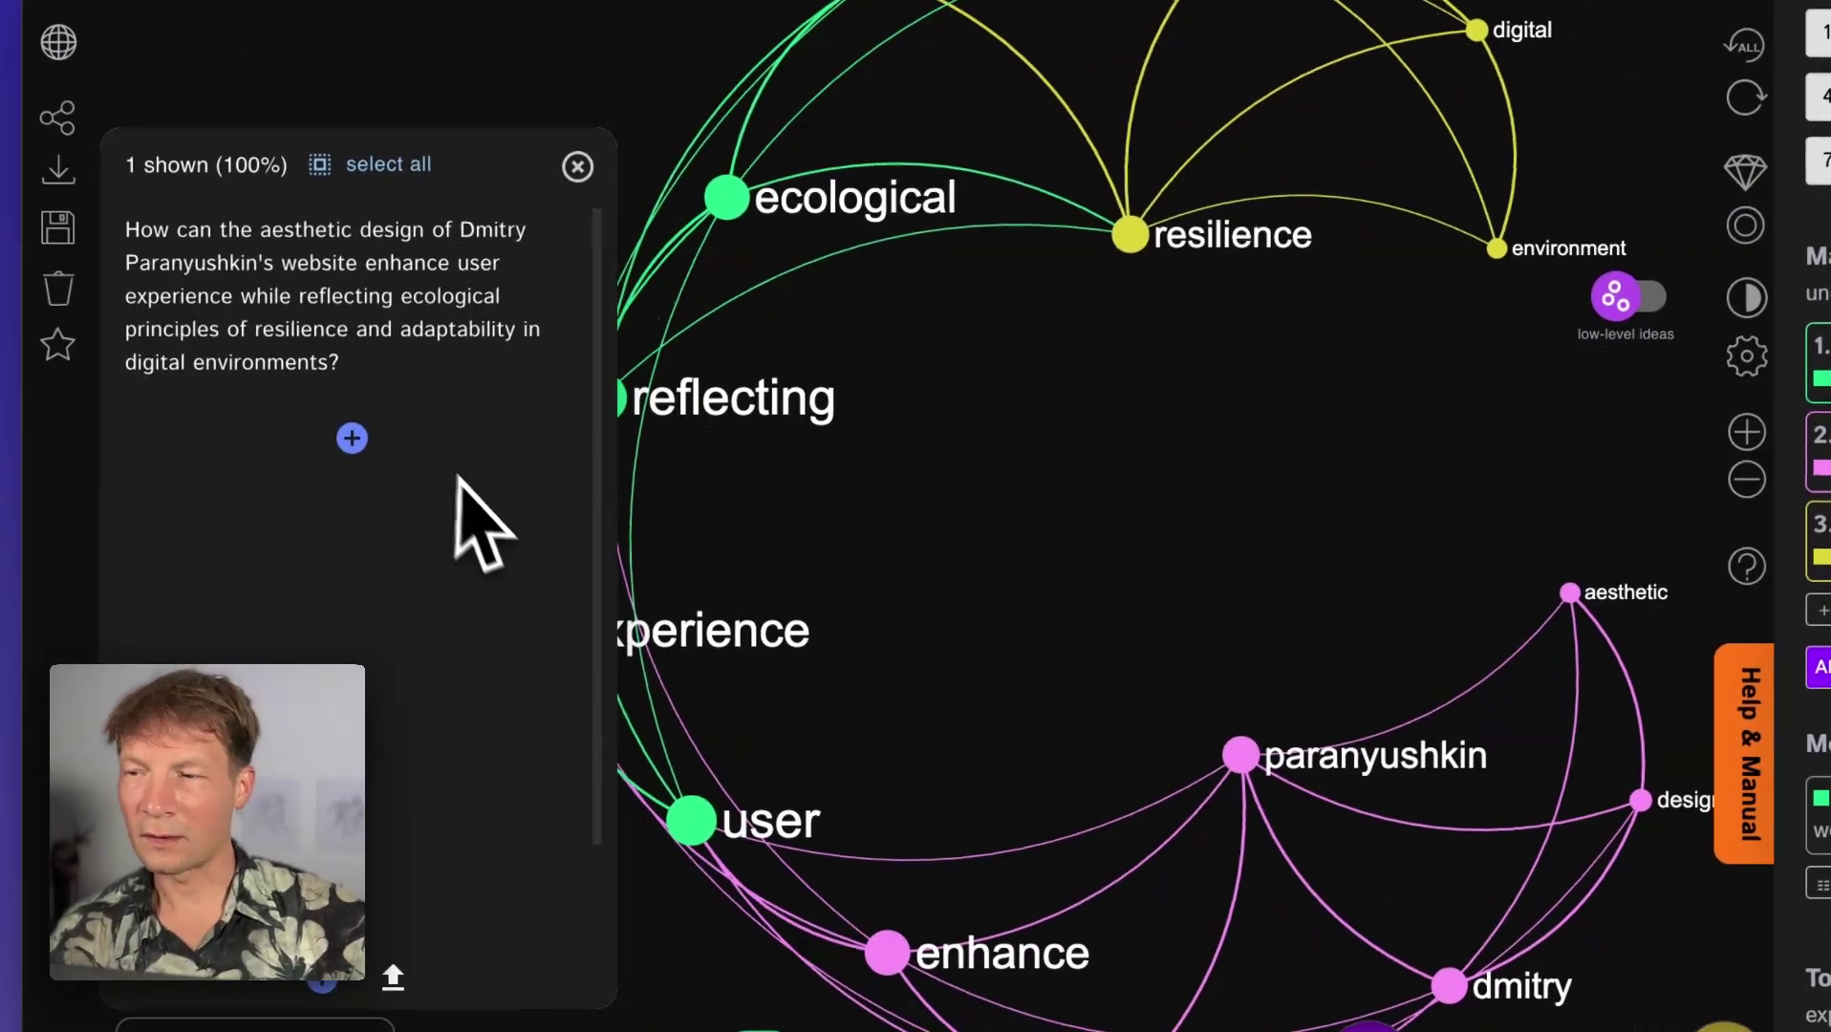
Add the statement "the political and ethical implications of diversifying one's perception" to the saved InfraNodus graph
{"action": "left_click", "coordinate": [352, 438]}
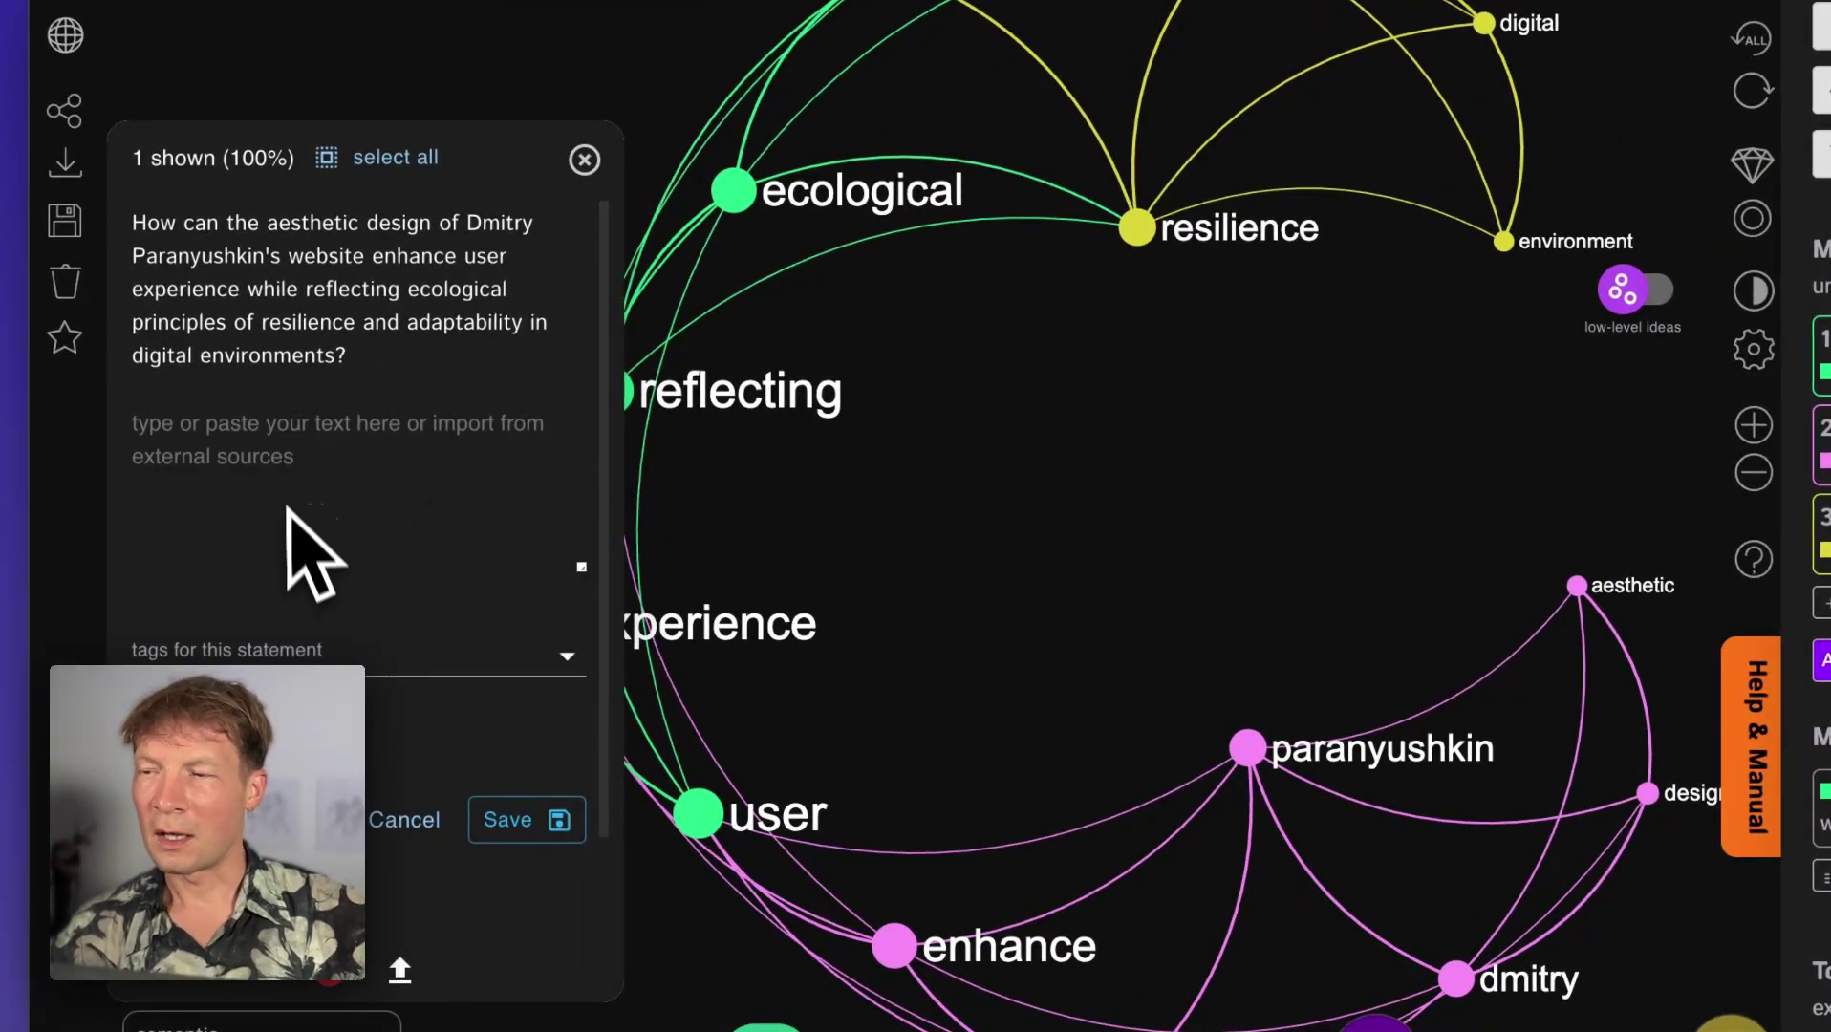
{"action": "type", "text": "the political implication"}
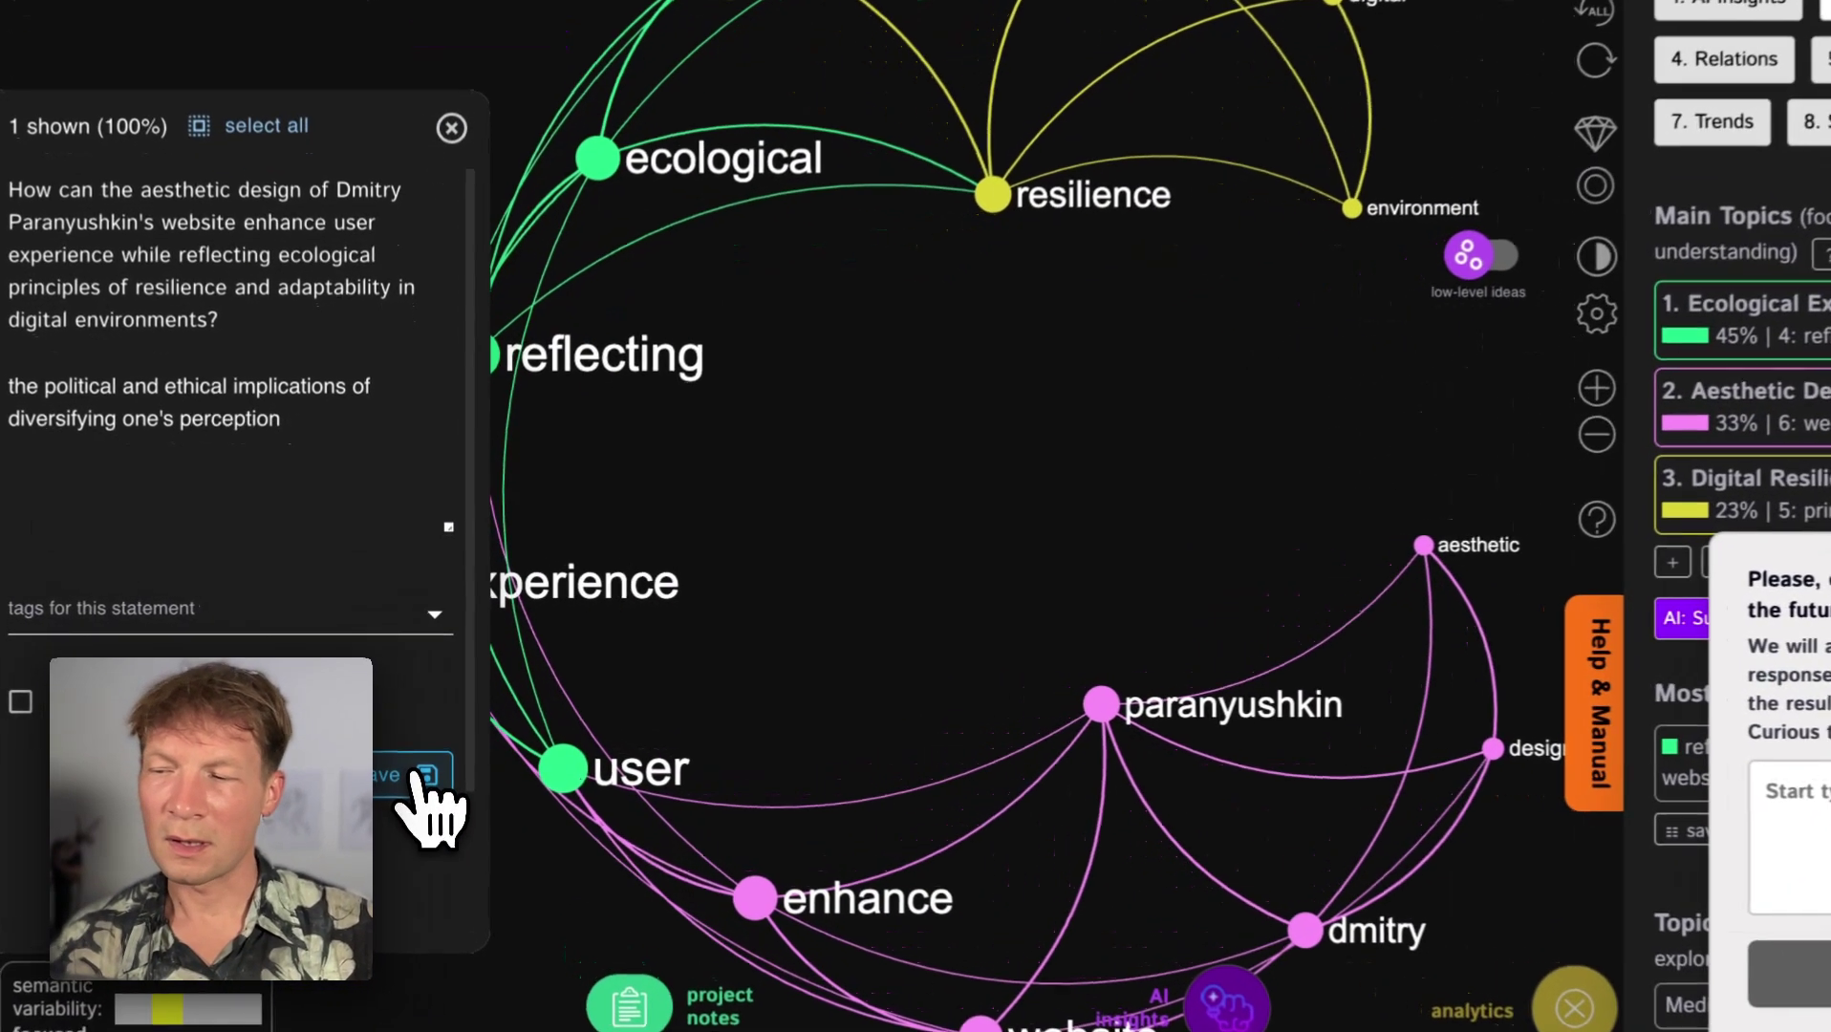
{"action": "left_click", "coordinate": [428, 791]}
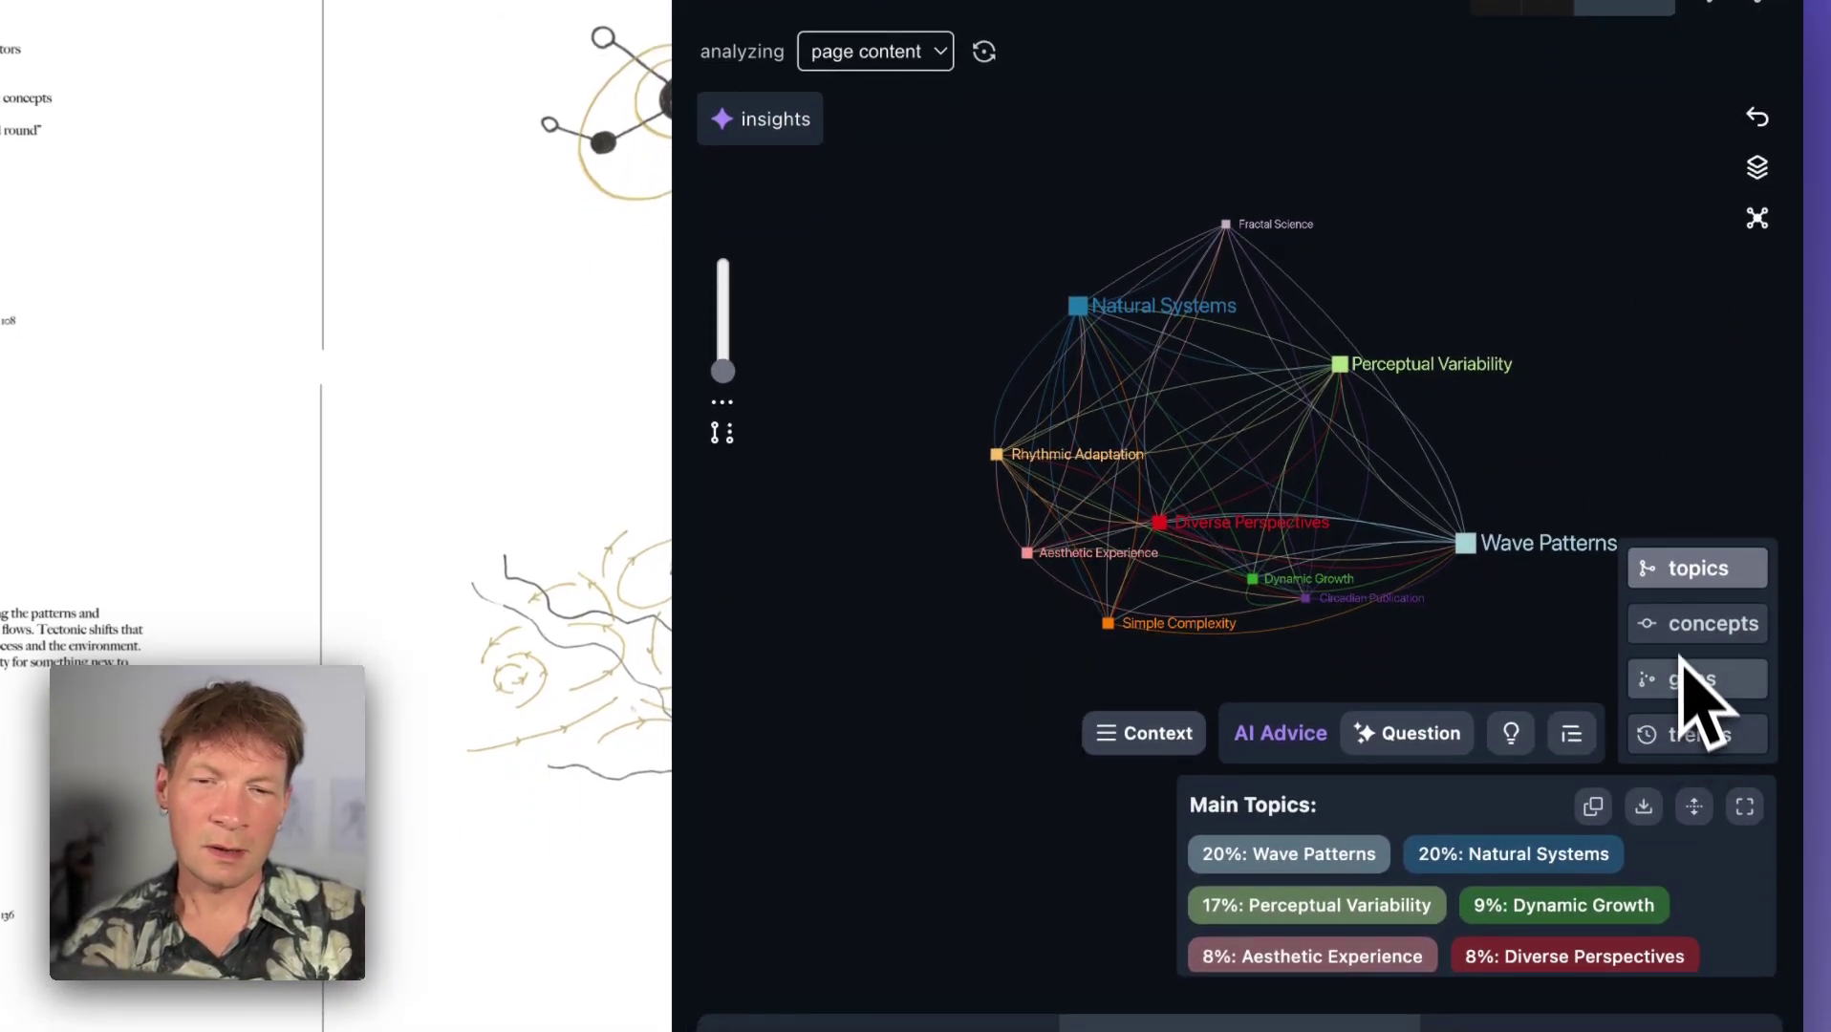
Switch the page's graph to concepts, reveal 32% of the words, and inspect the connections of the picture concept
{"action": "left_click", "coordinate": [1679, 633]}
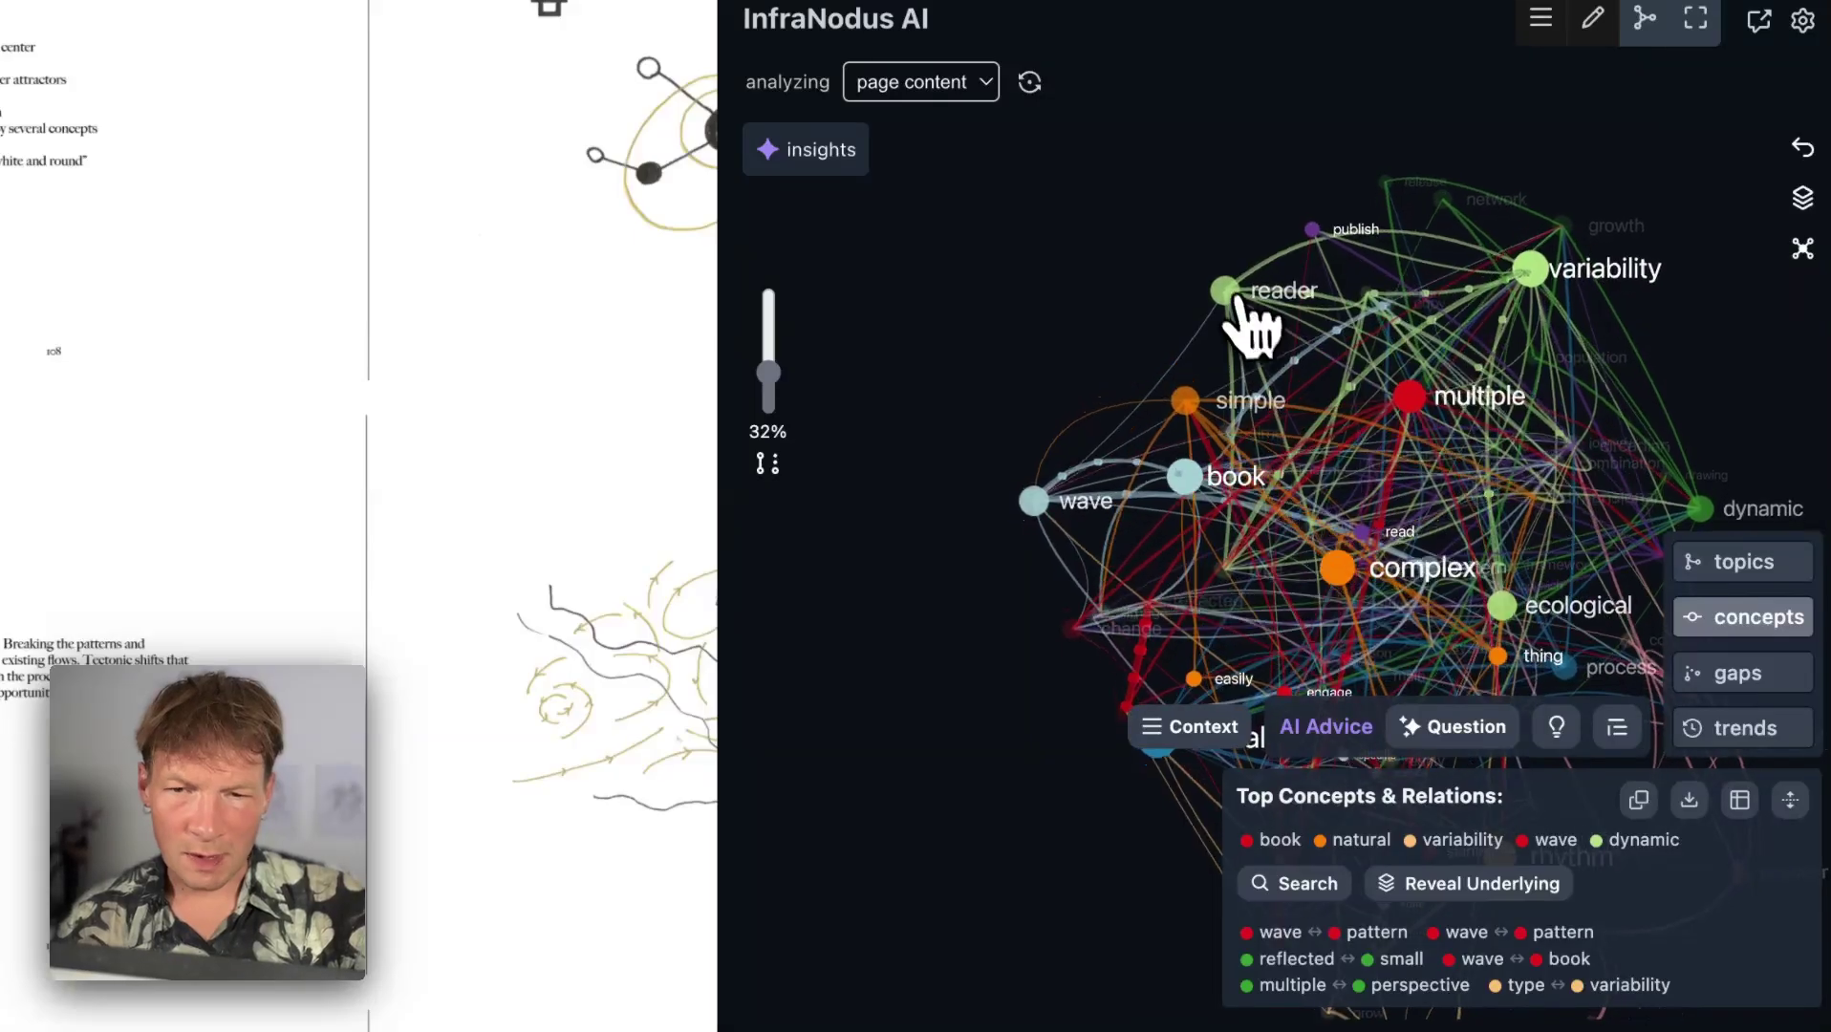
{"action": "left_click_drag", "start_coordinate": [1472, 578], "coordinate": [1322, 509]}
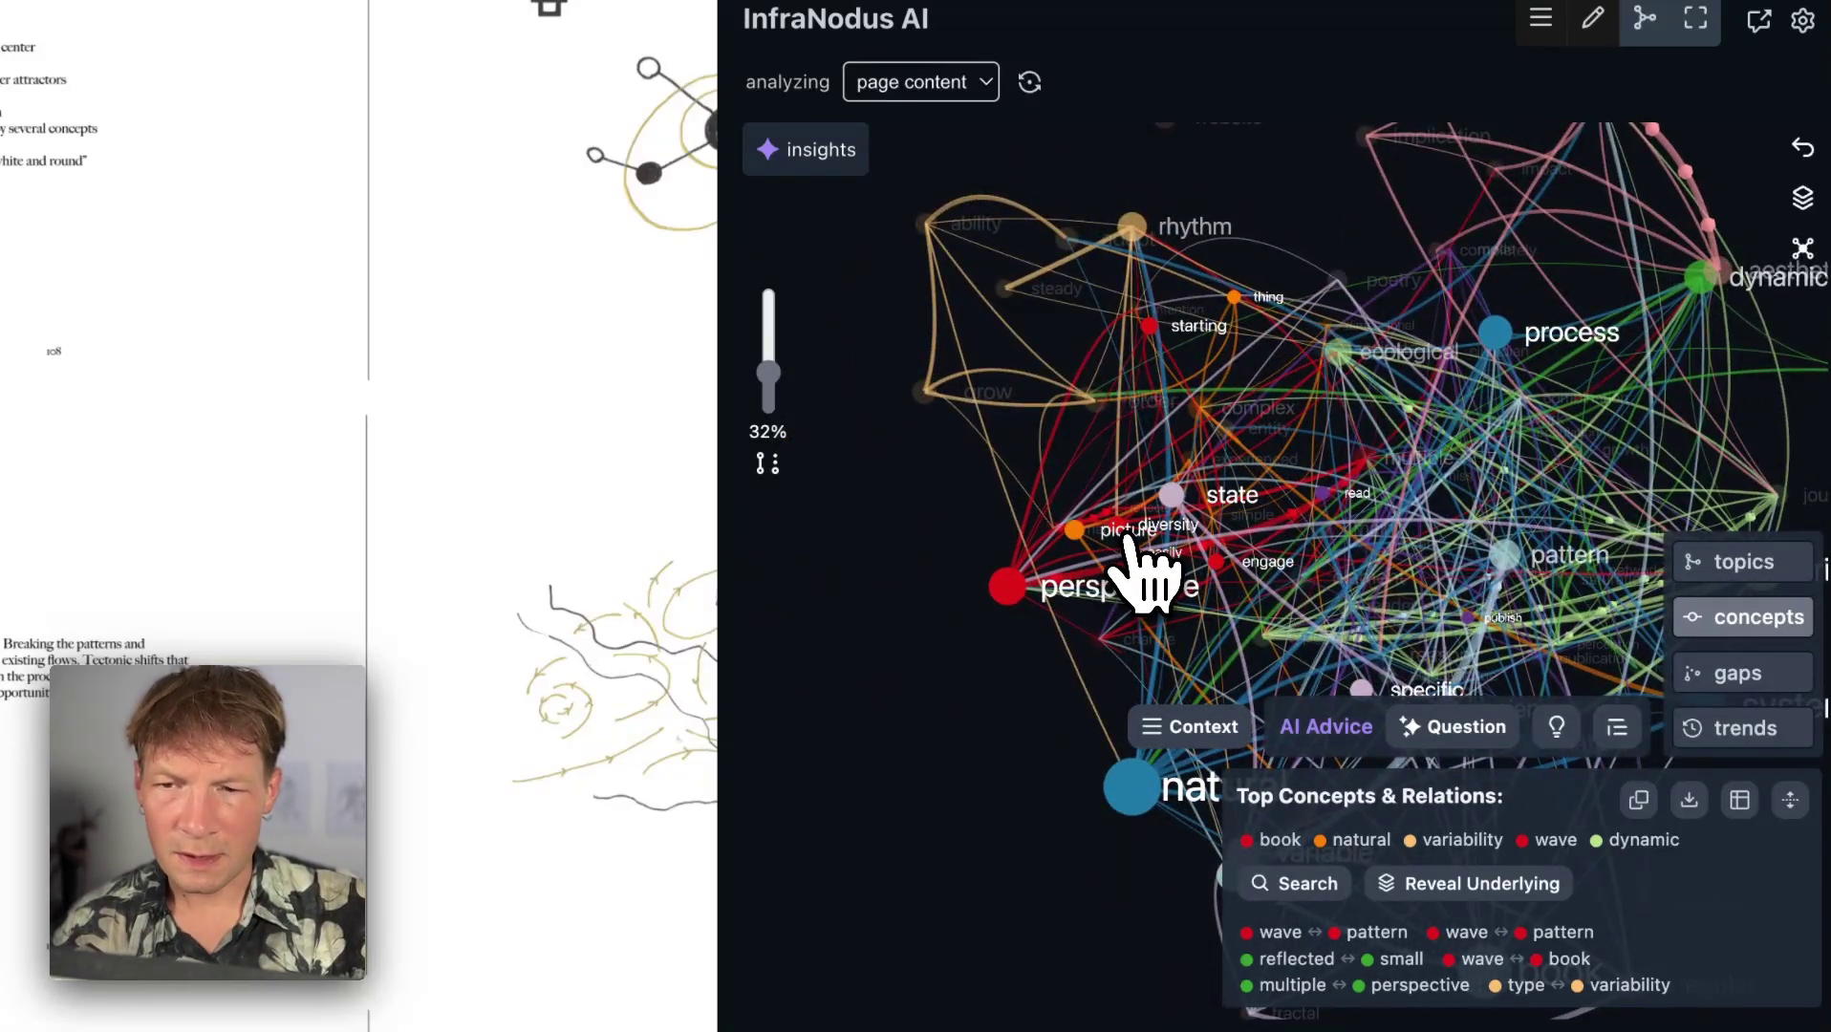
{"action": "left_click", "coordinate": [1128, 531]}
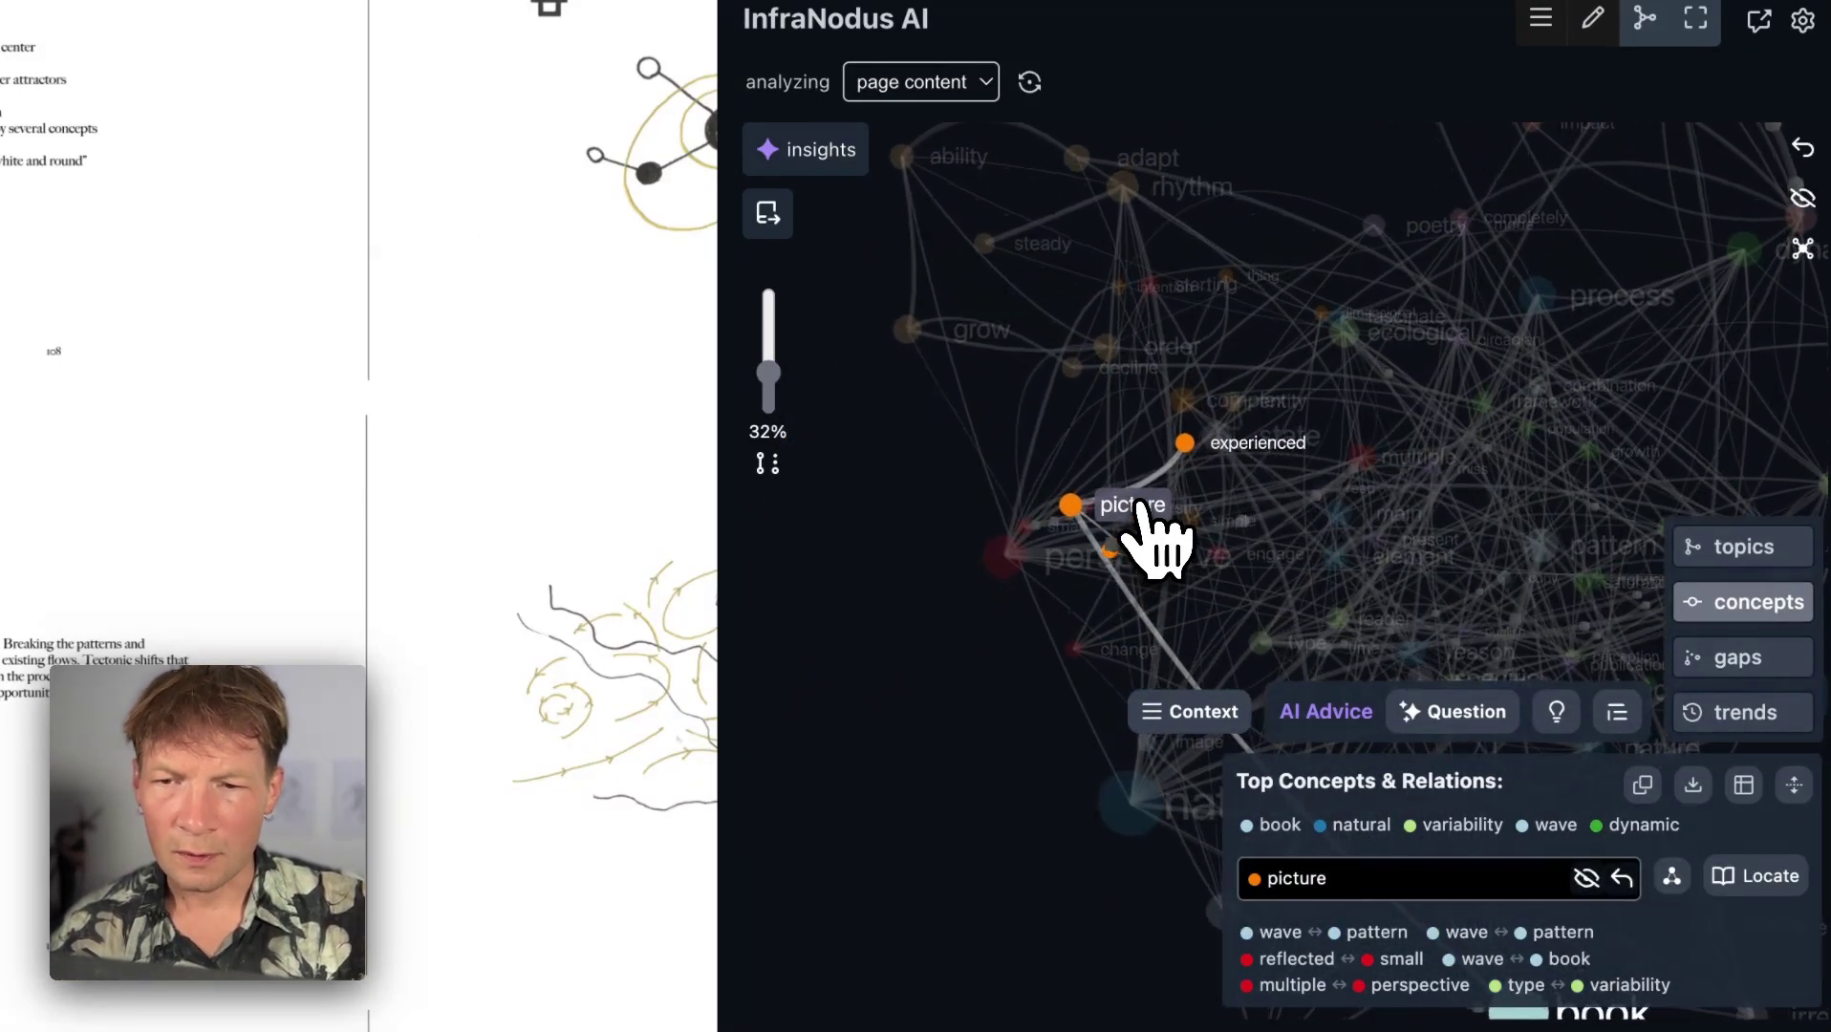
{"action": "left_click", "coordinate": [1152, 526]}
Select the connected concepts diversity, perspective and variability in the concepts graph
{"action": "scroll", "coordinate": [1142, 554], "scroll_direction": "up", "scroll_amount": 5}
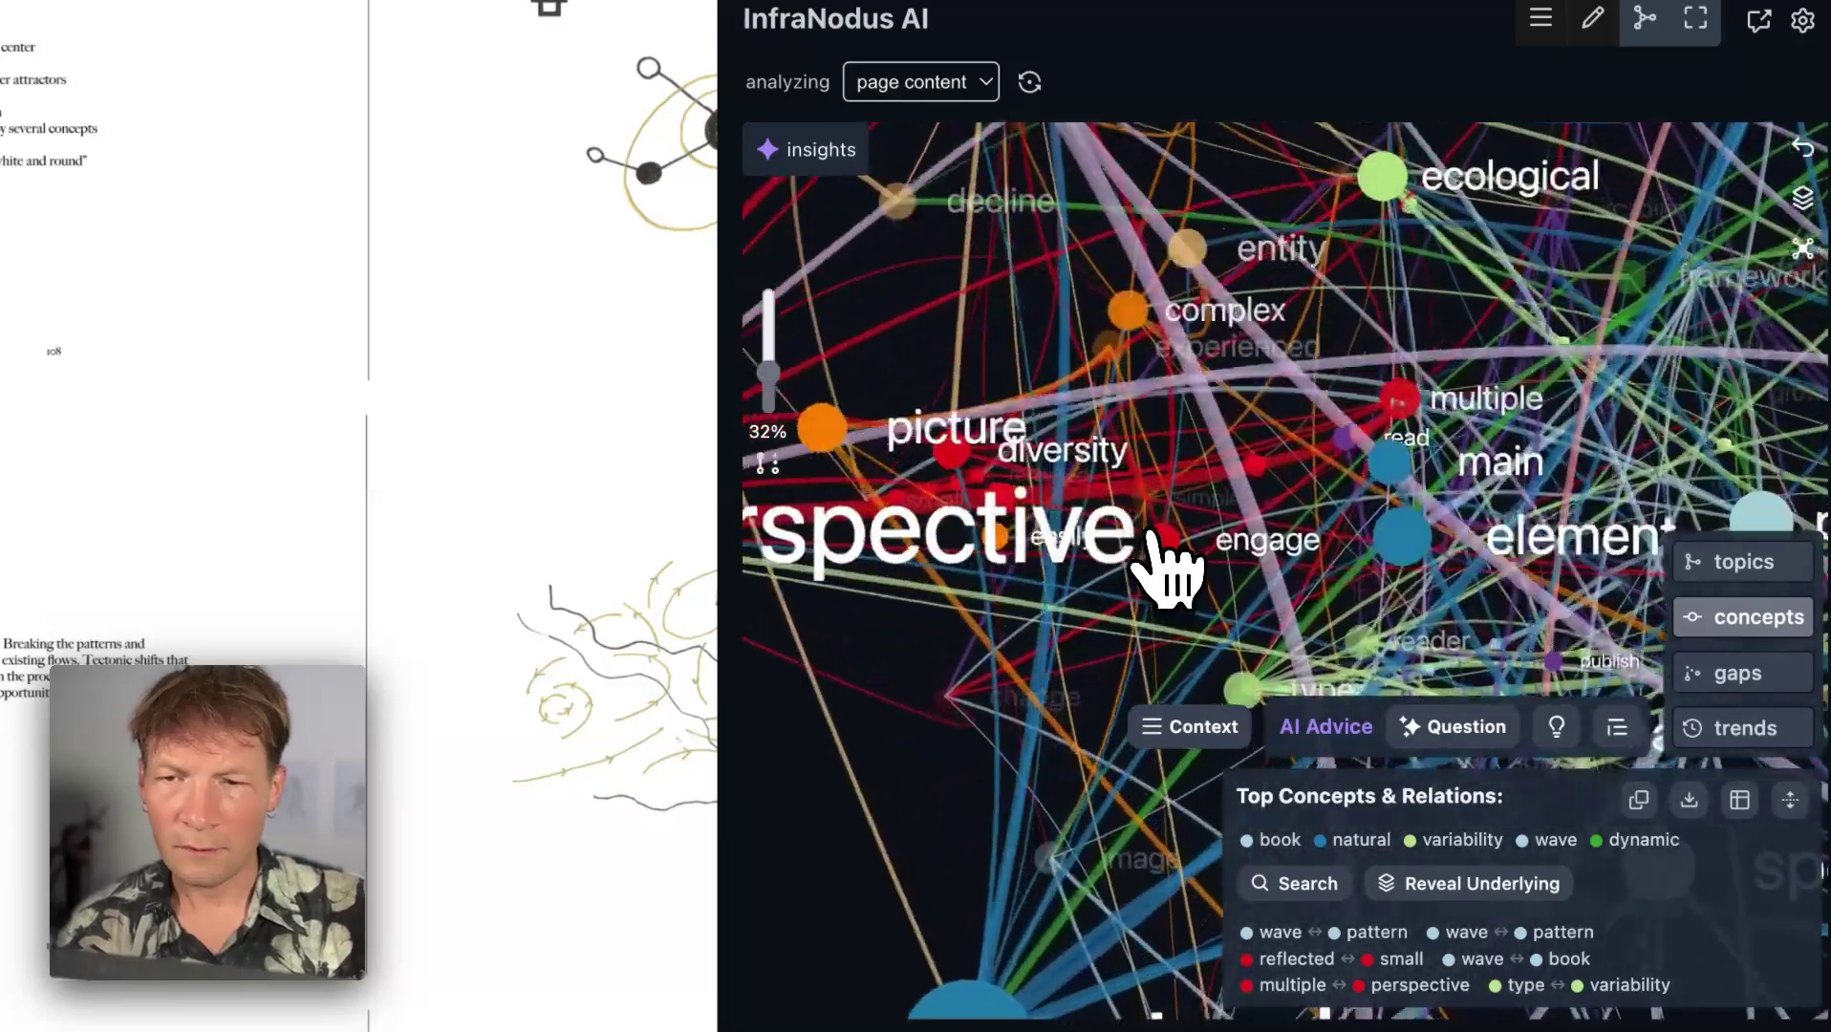
{"action": "scroll", "coordinate": [1133, 478], "scroll_direction": "down", "scroll_amount": 5}
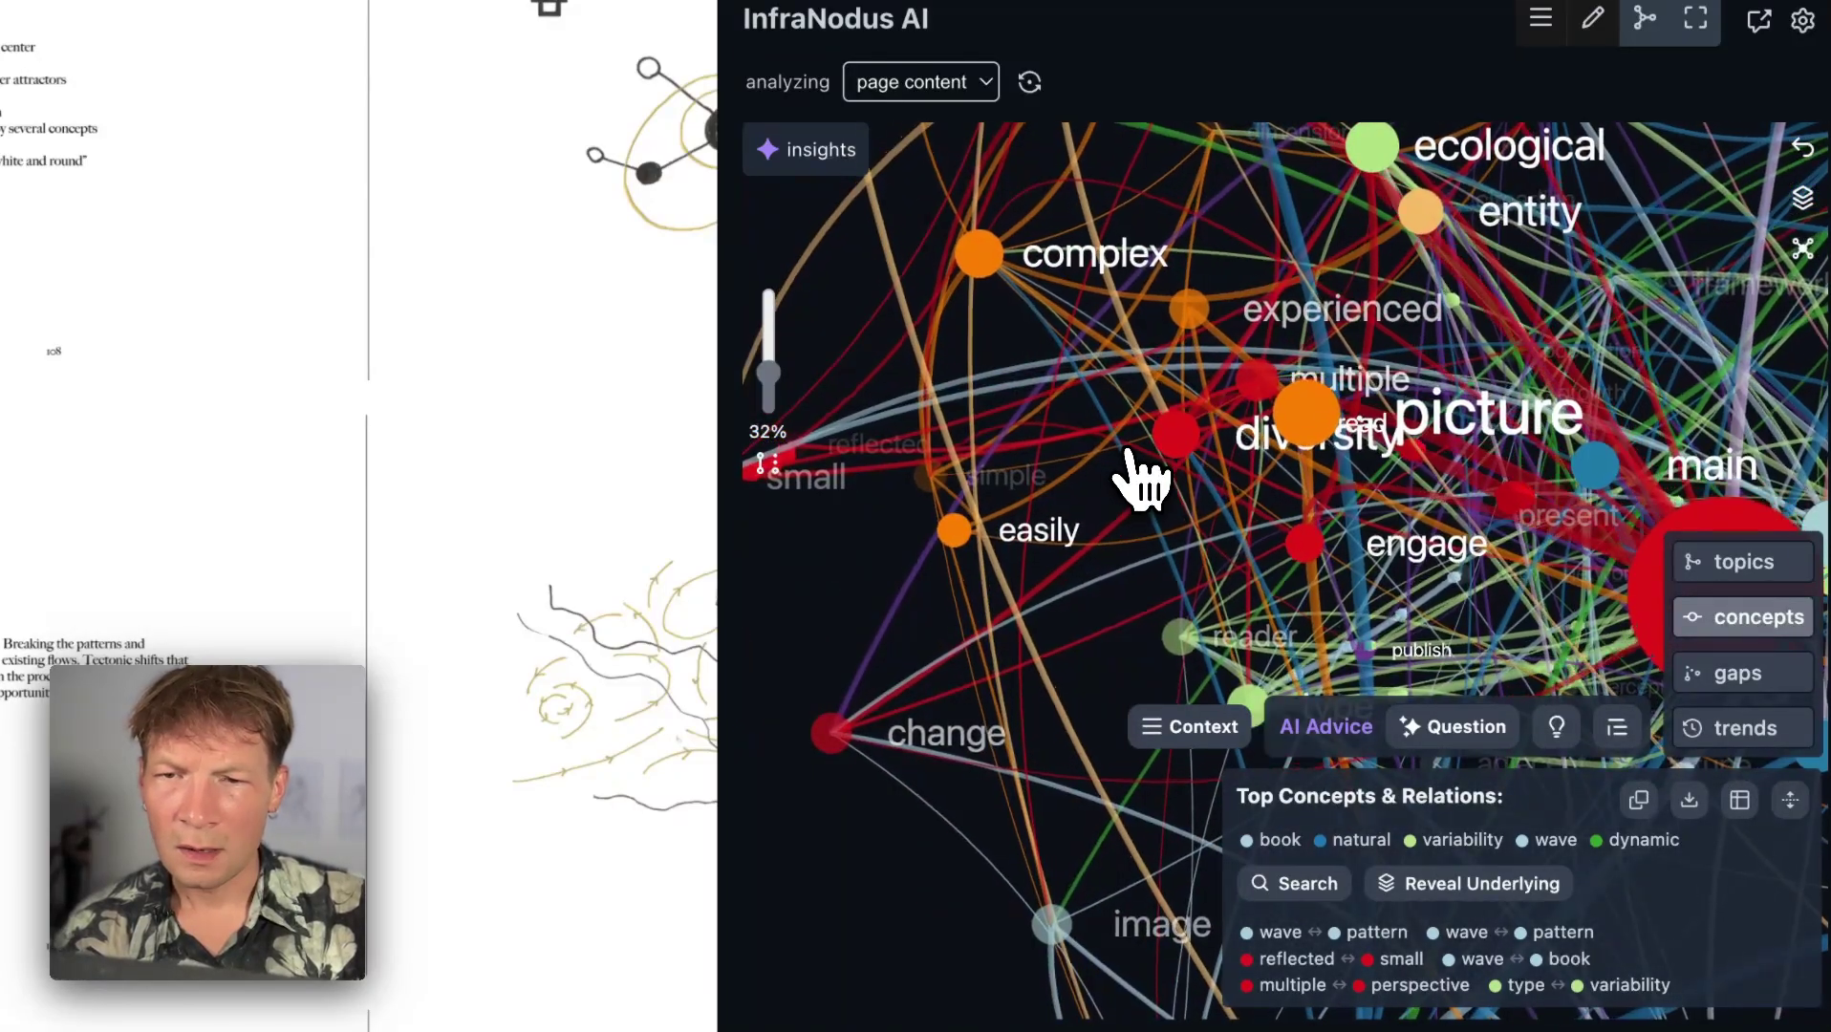
{"action": "left_click", "coordinate": [1190, 441]}
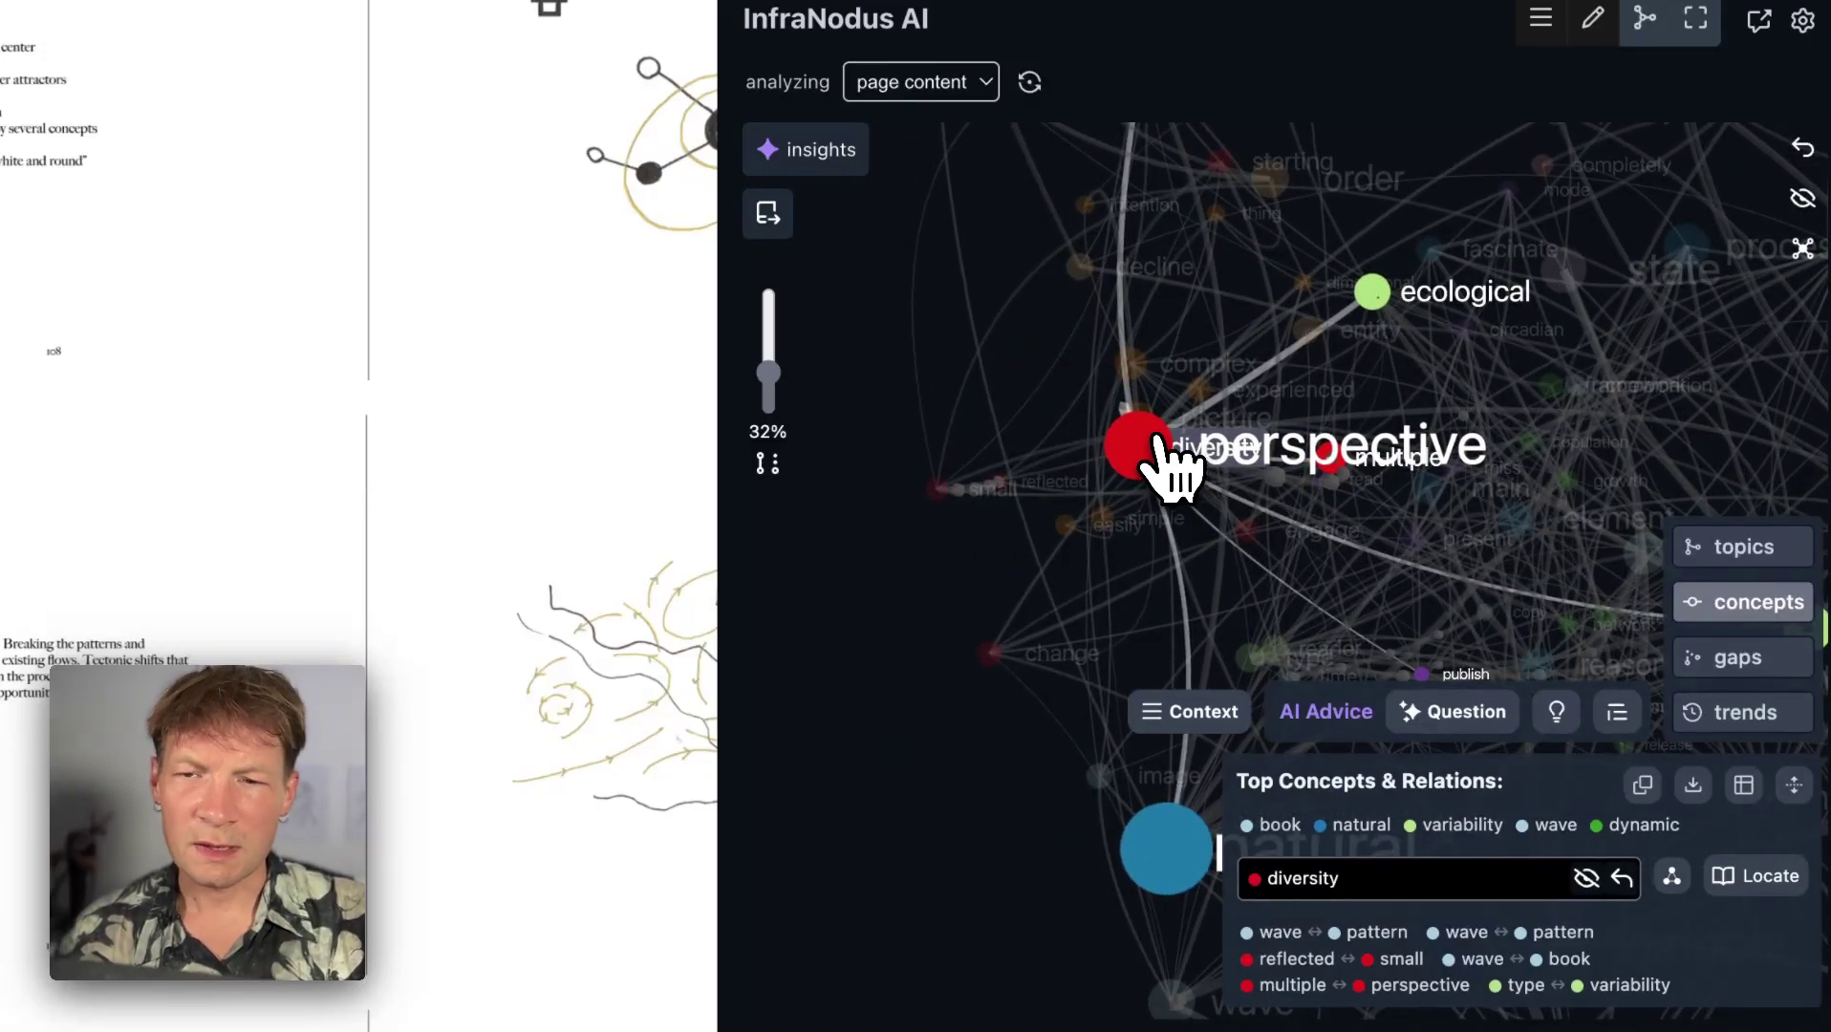
{"action": "left_click", "coordinate": [1206, 466]}
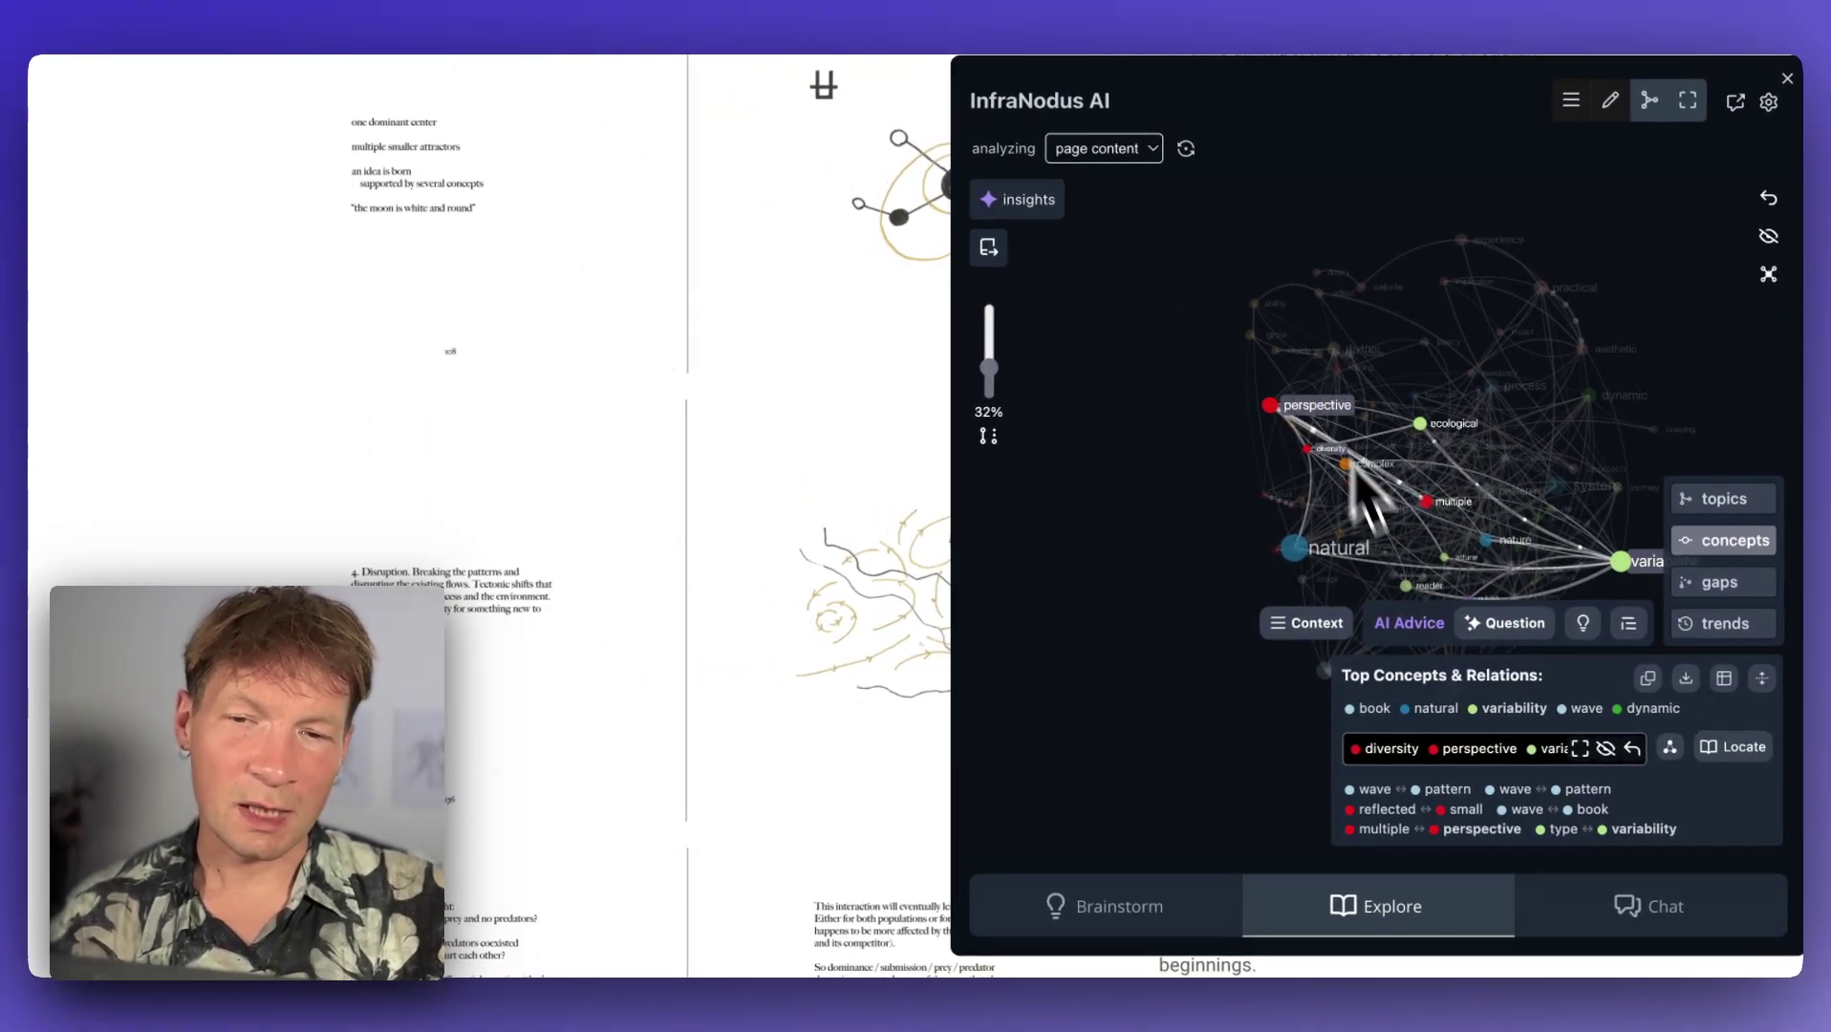
Show the page excerpt behind the selected diversity, perspective and variability concepts, read it, and close it
{"action": "left_click", "coordinate": [1311, 623]}
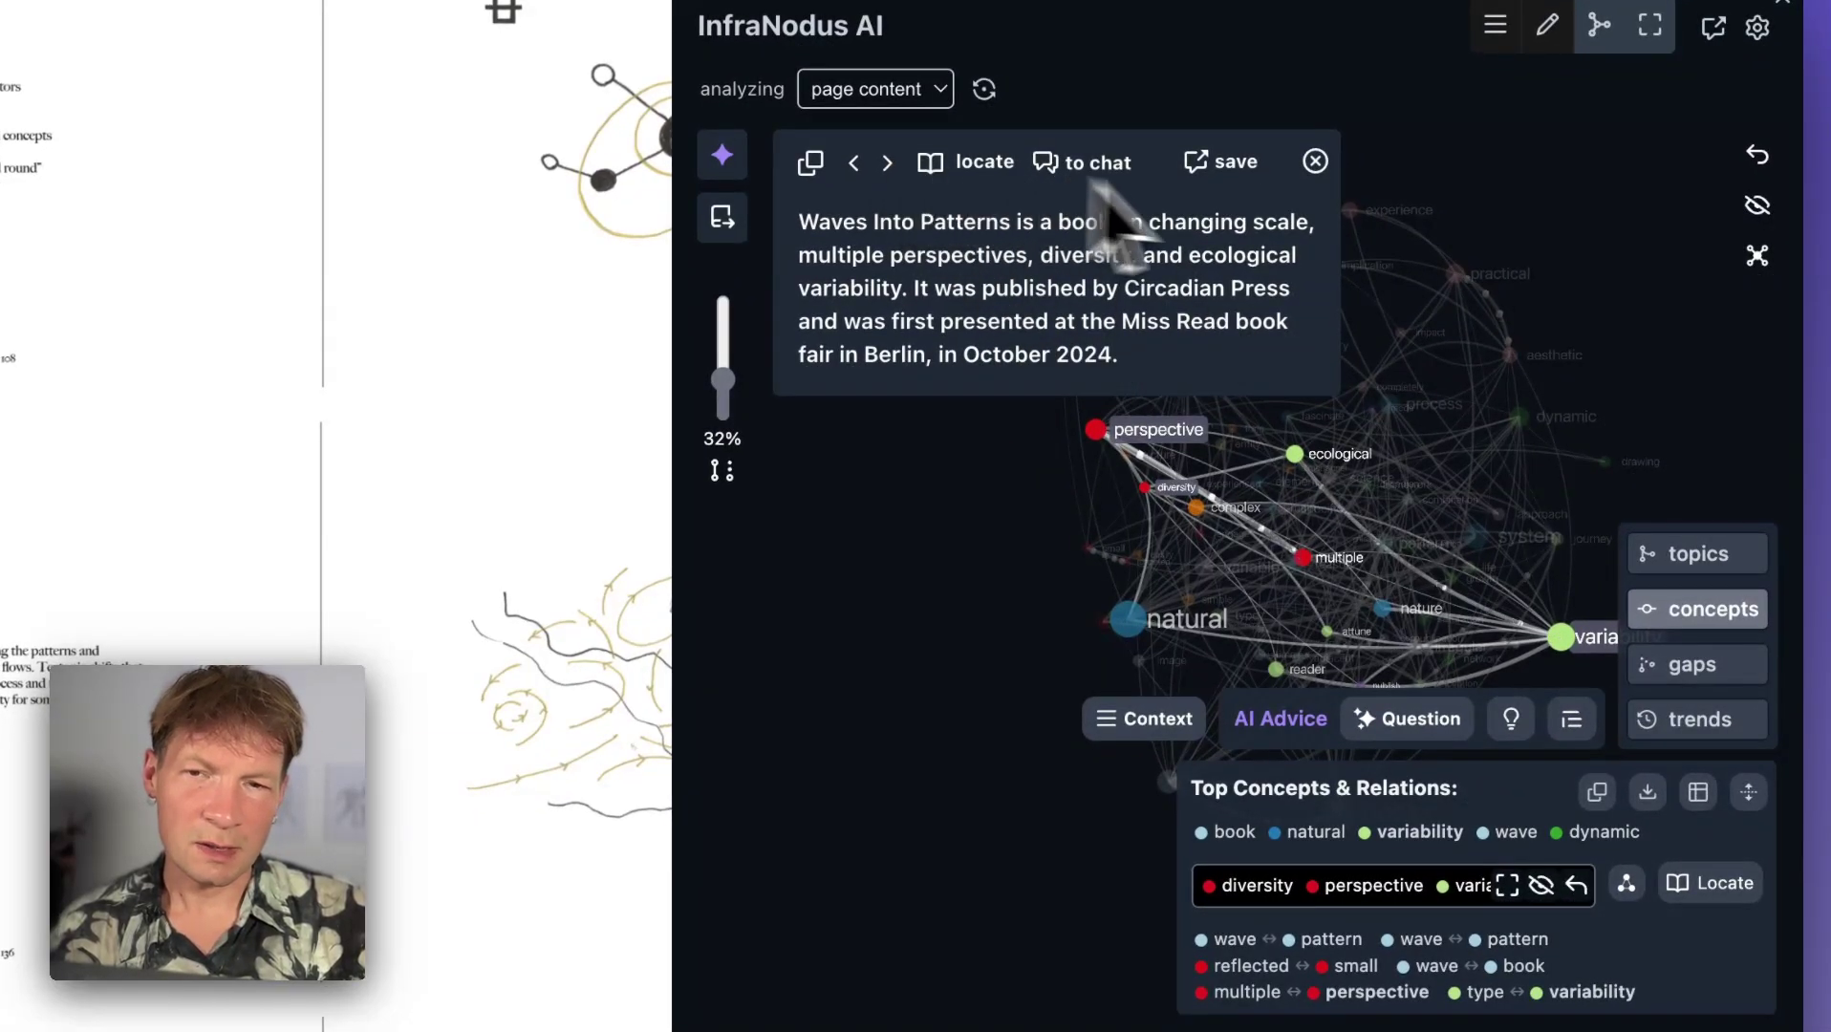
{"action": "left_click", "coordinate": [1315, 161]}
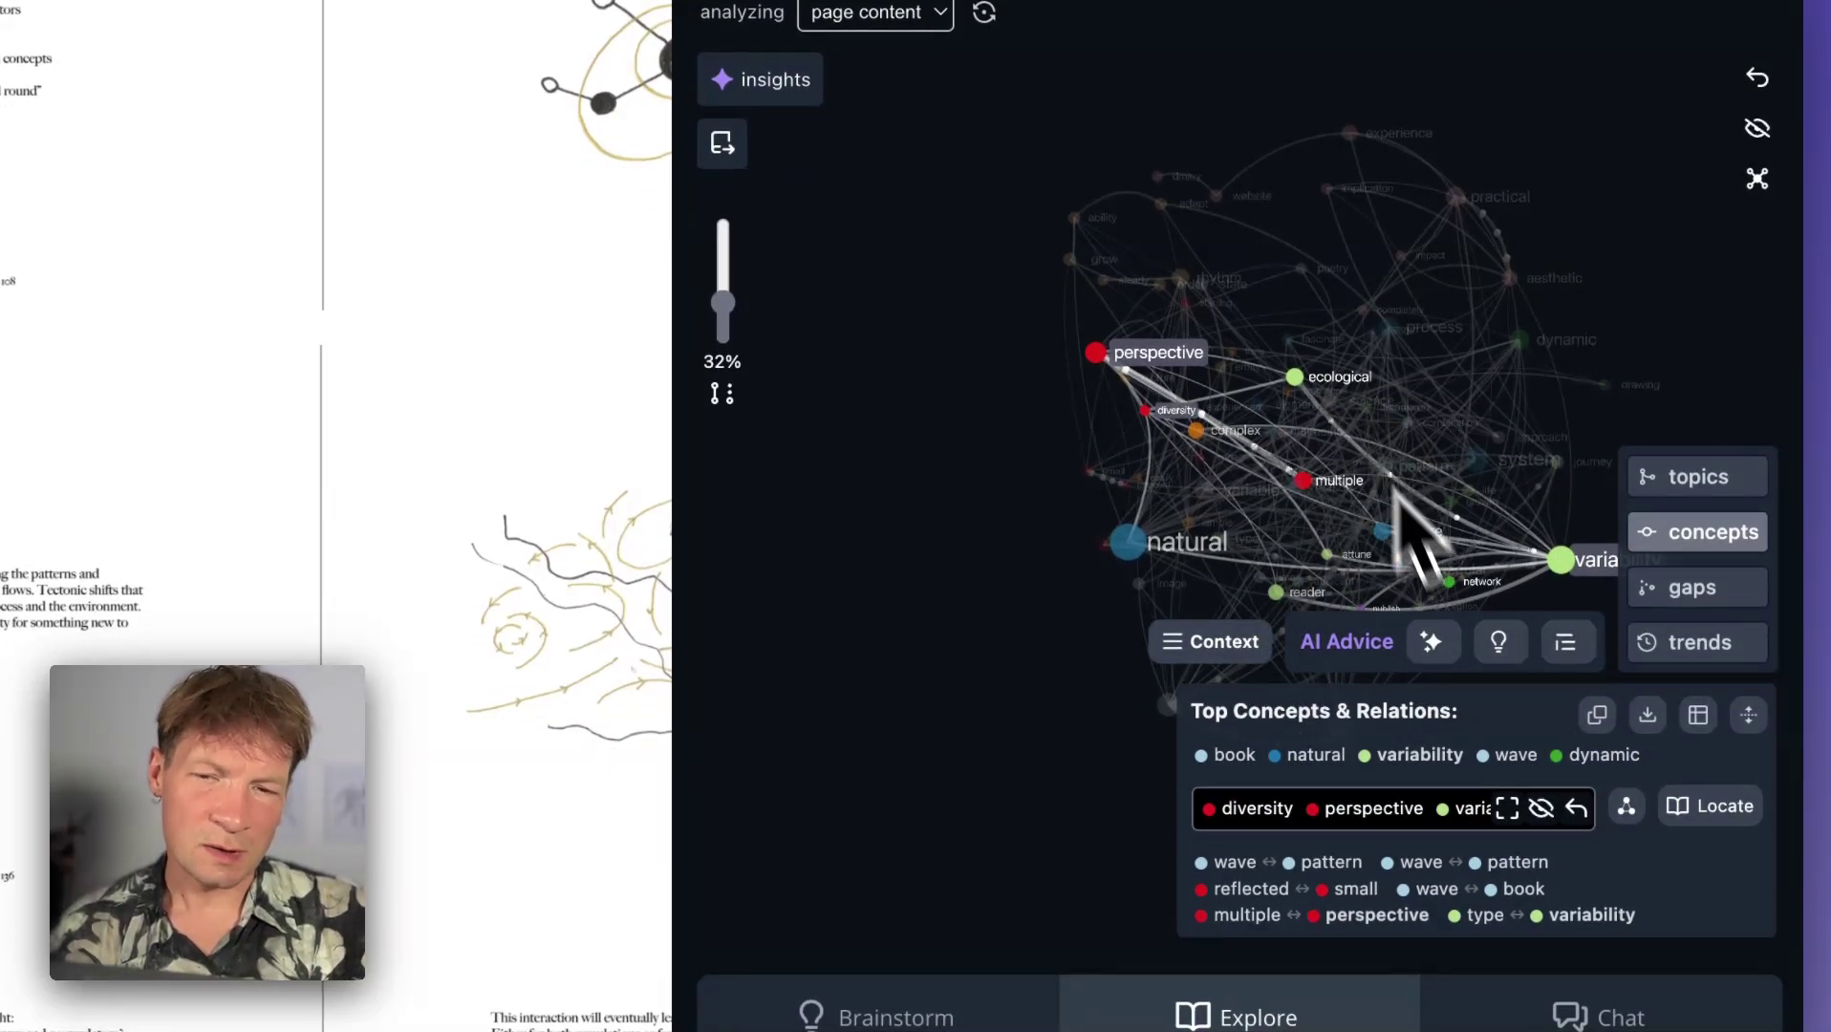
Generate an AI question from the selected concepts and submit it to the chat
{"action": "left_click", "coordinate": [1411, 642]}
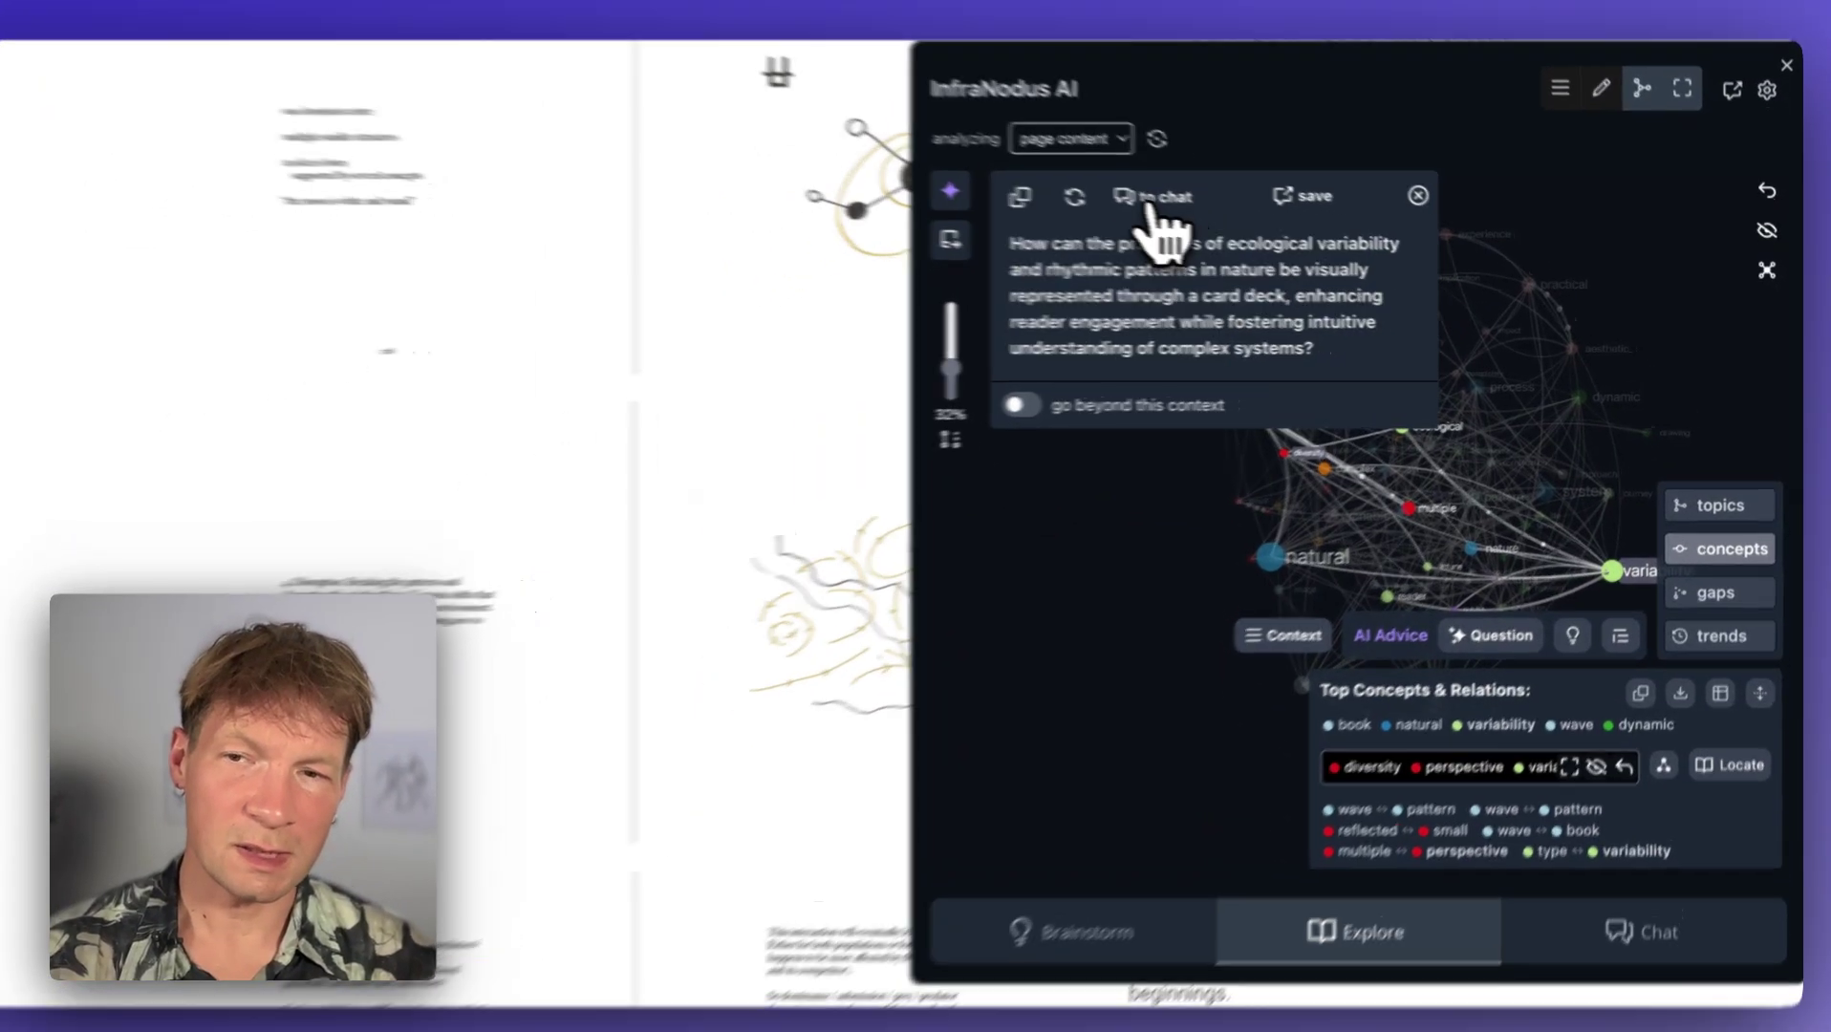
{"action": "left_click", "coordinate": [1182, 203]}
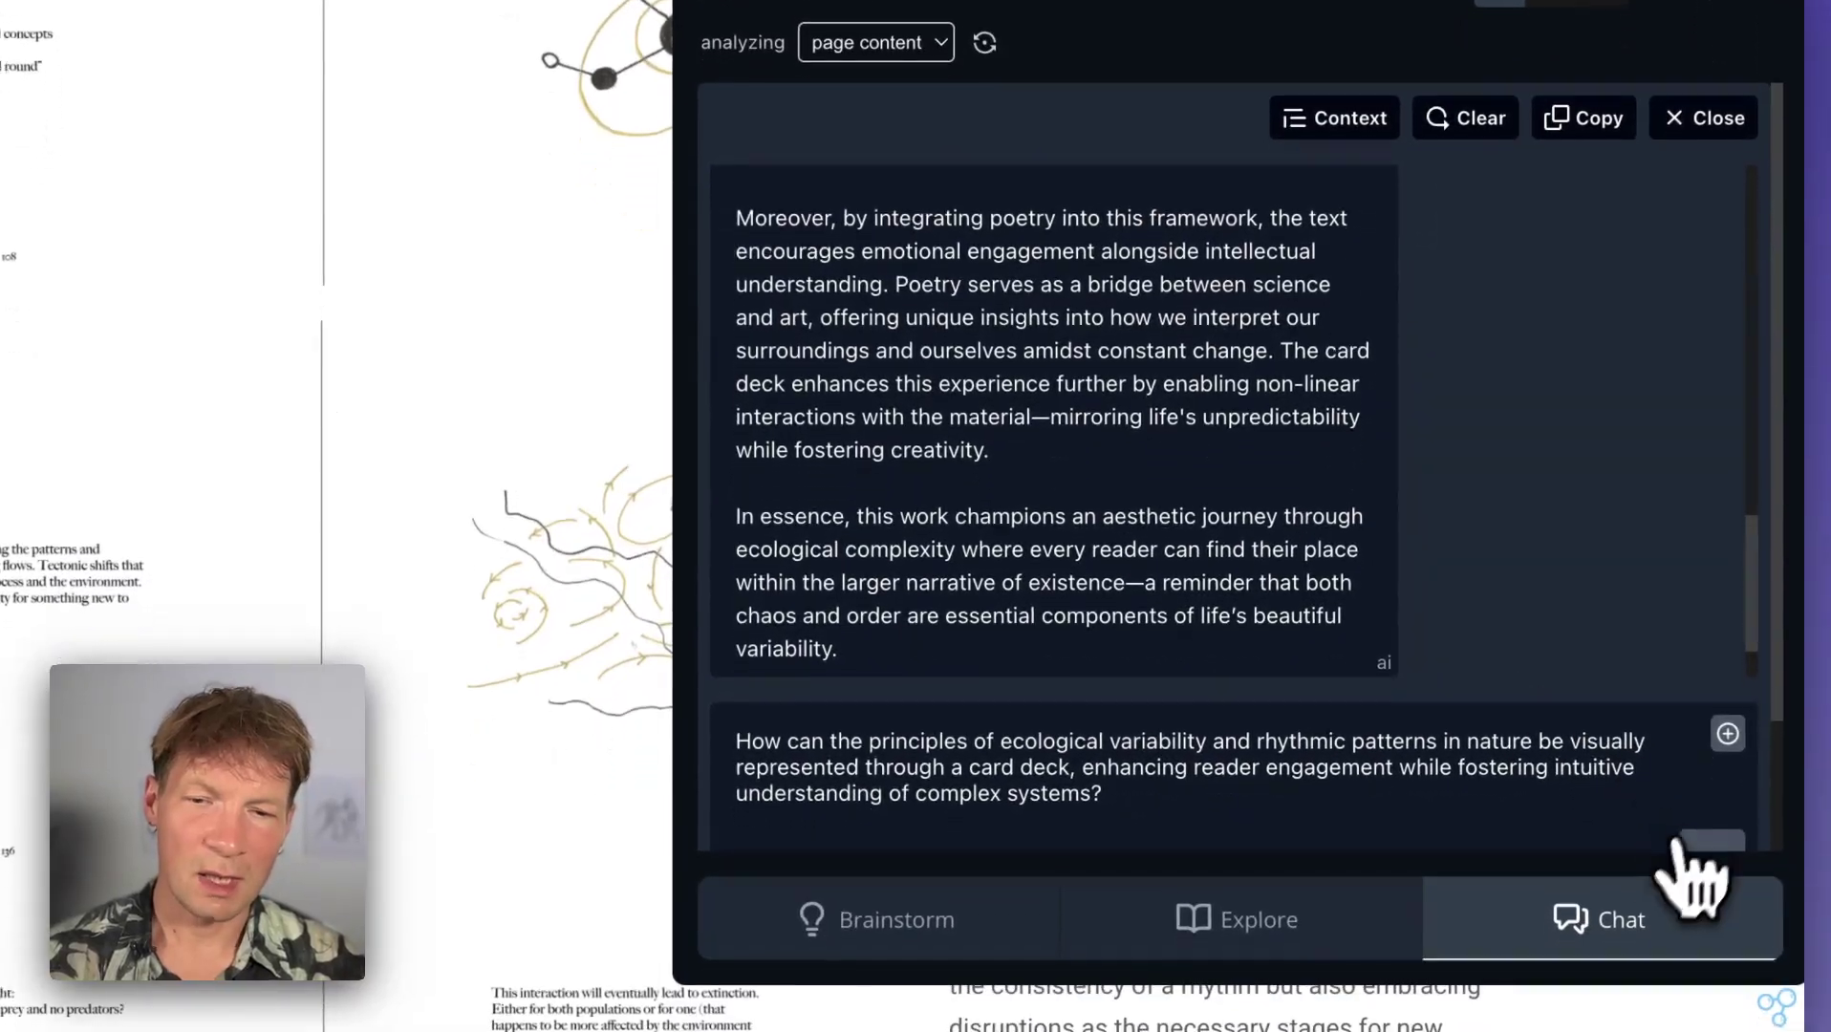
{"action": "left_click", "coordinate": [1699, 846]}
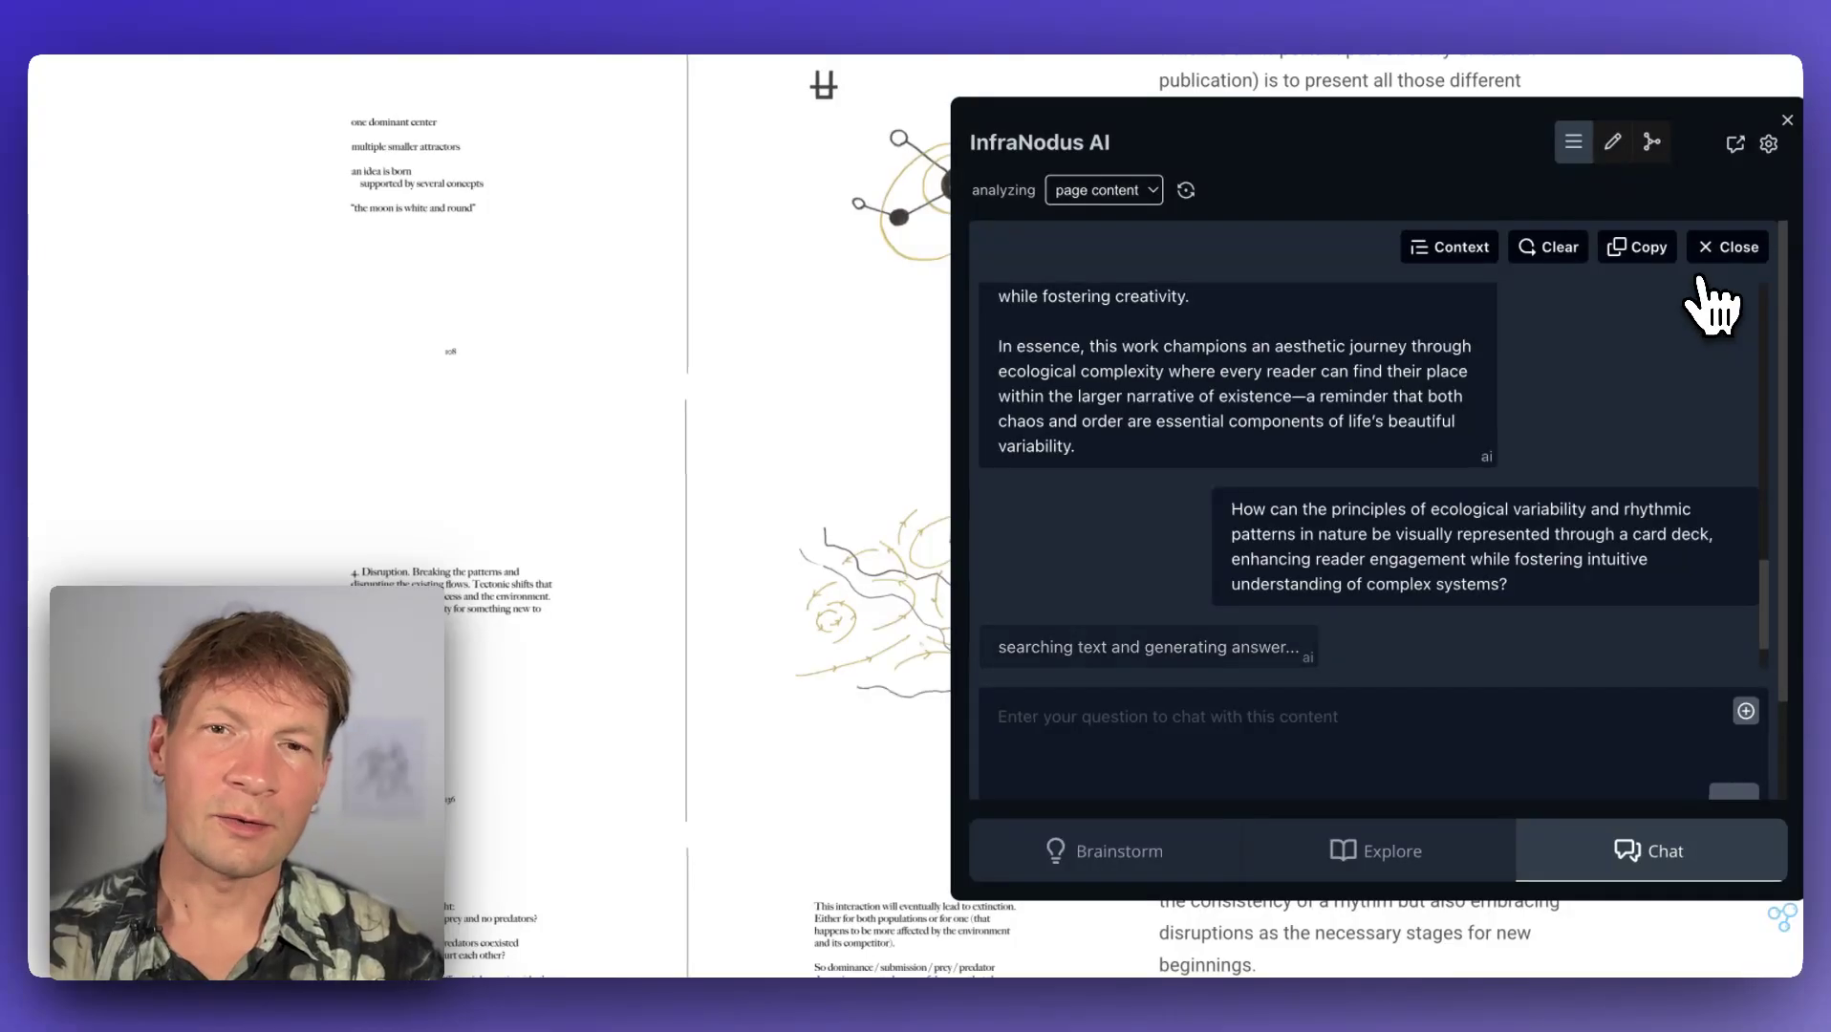
Return from the chat to the concepts graph and reveal 44% of the top words
{"action": "left_click", "coordinate": [1652, 141]}
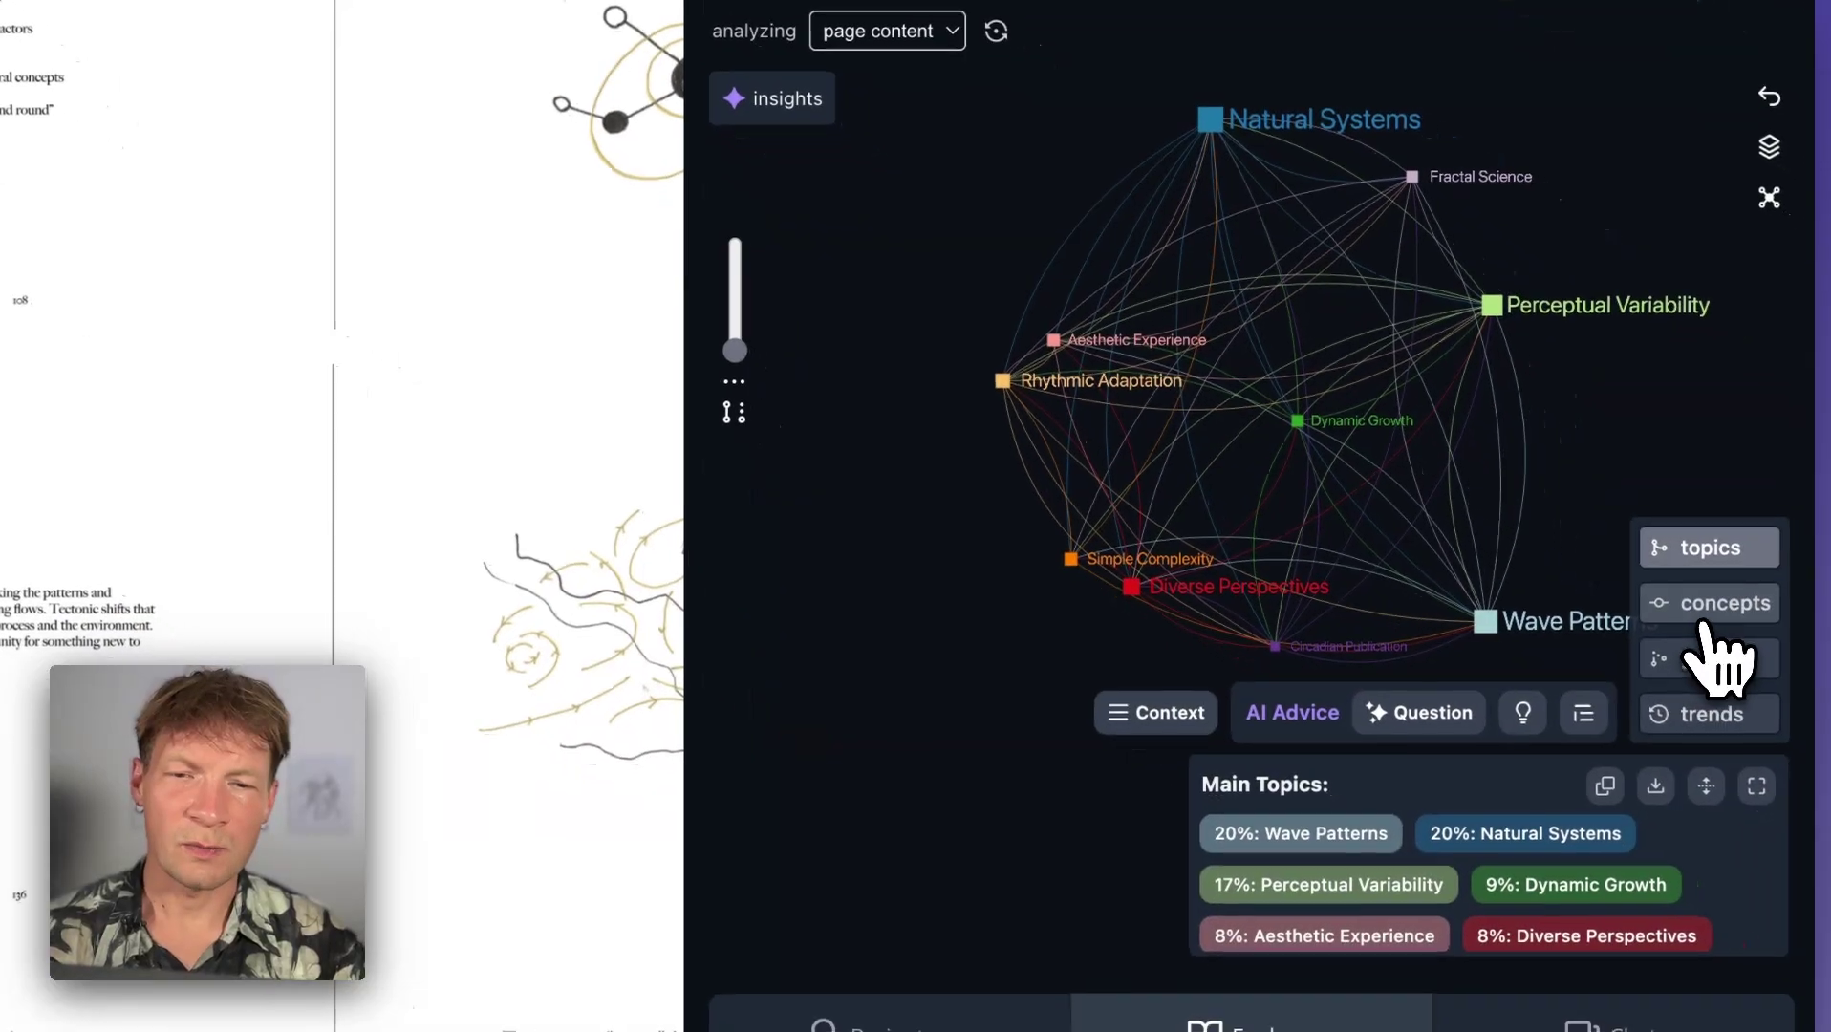
{"action": "left_click", "coordinate": [1783, 655]}
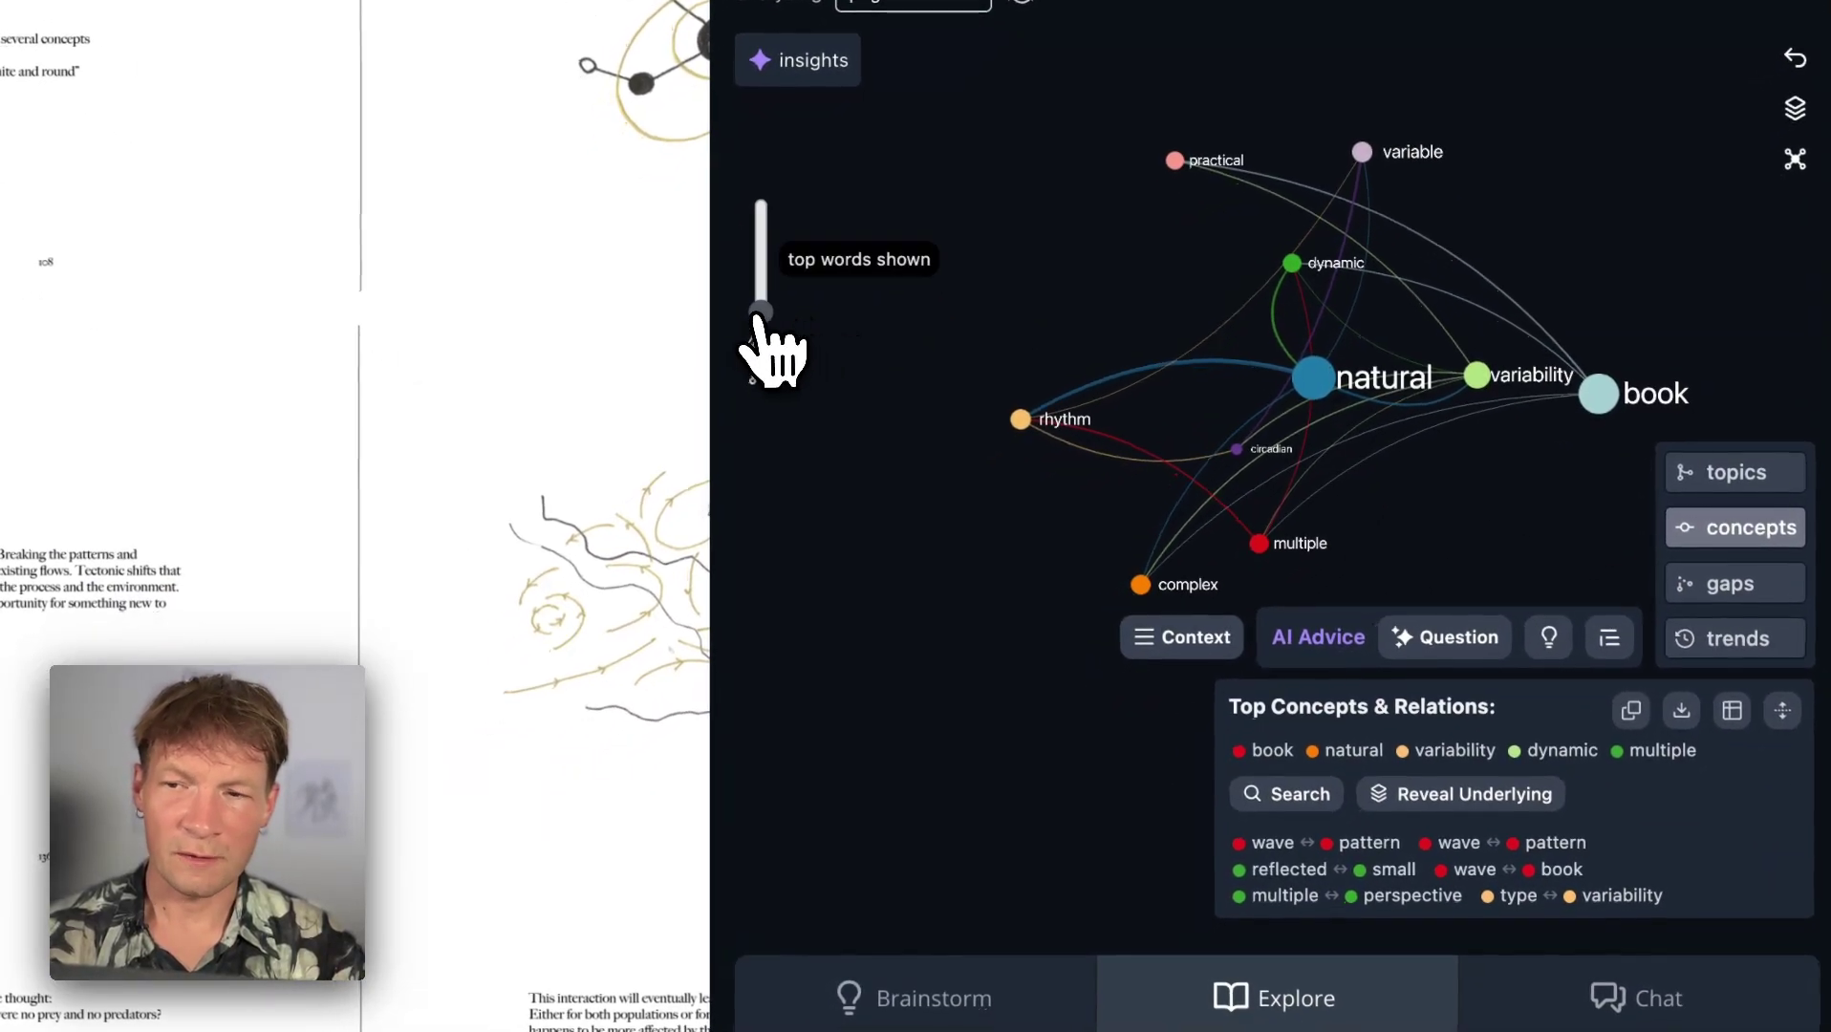
{"action": "left_click_drag", "start_coordinate": [755, 316], "coordinate": [761, 279]}
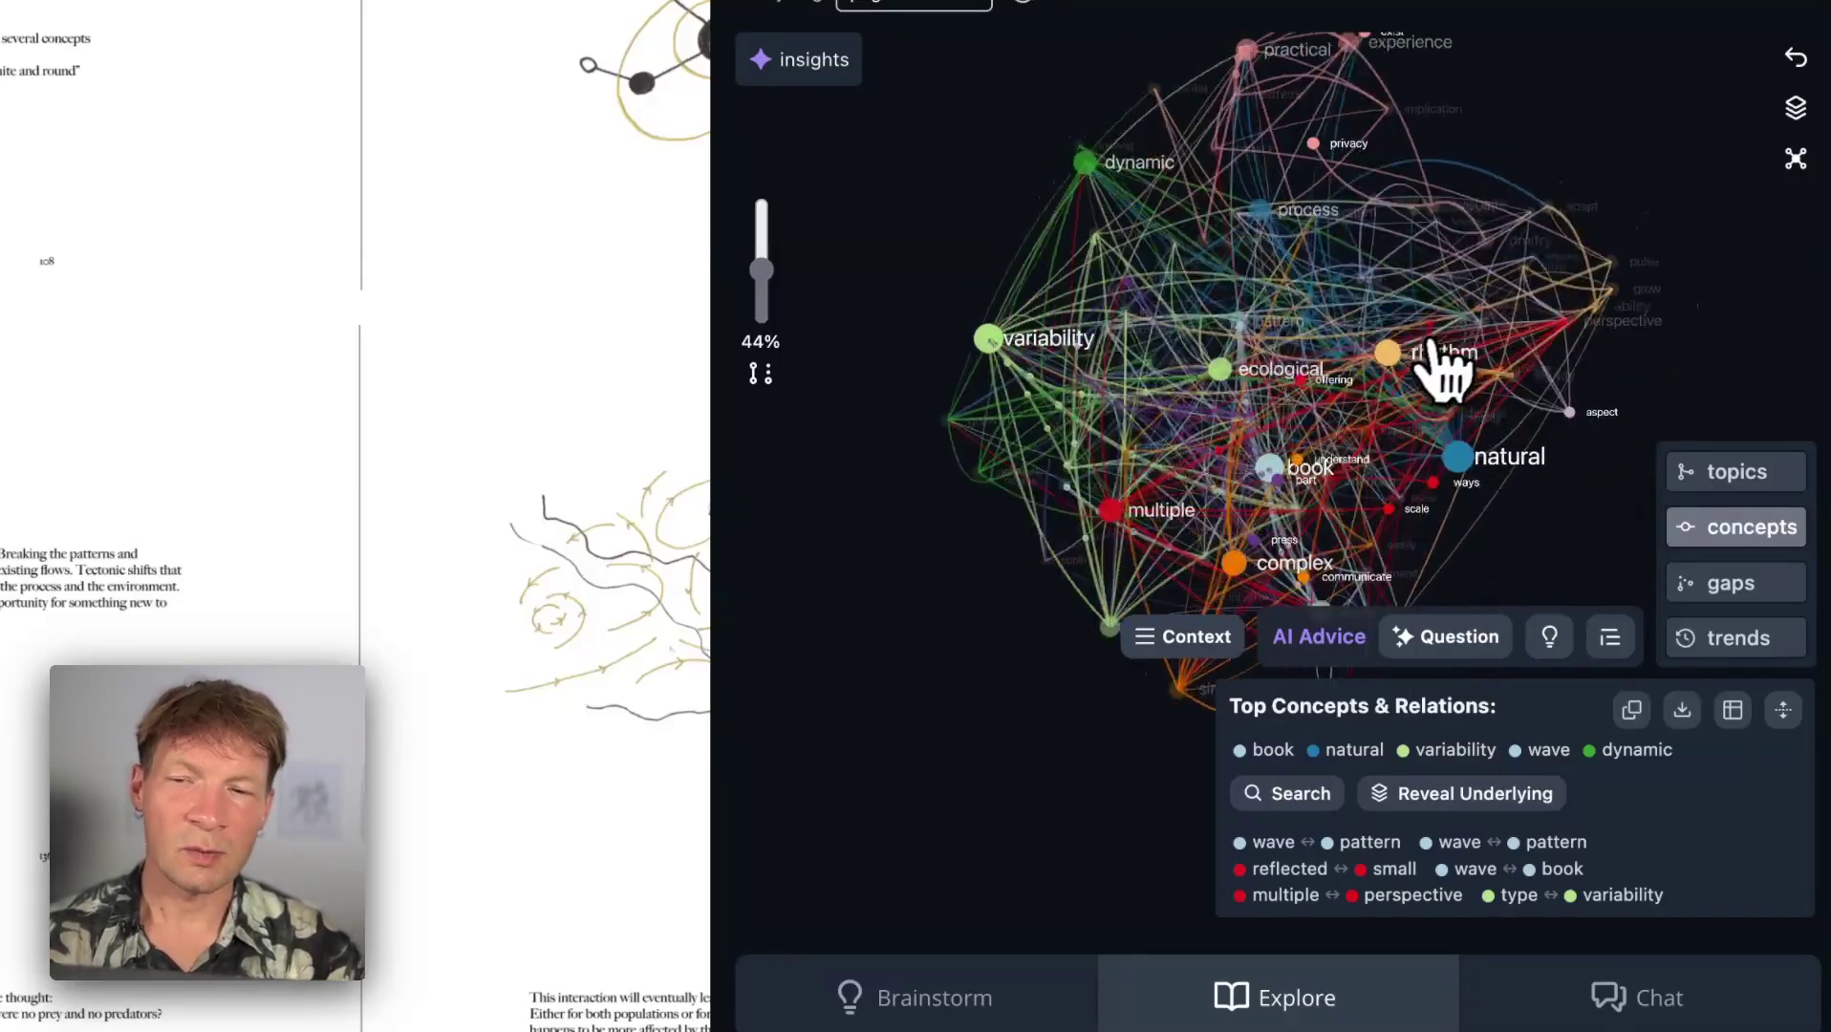
Search the graph for the diversity concept and add the connected variability and ecological concepts to the selection
{"action": "left_click", "coordinate": [1333, 795]}
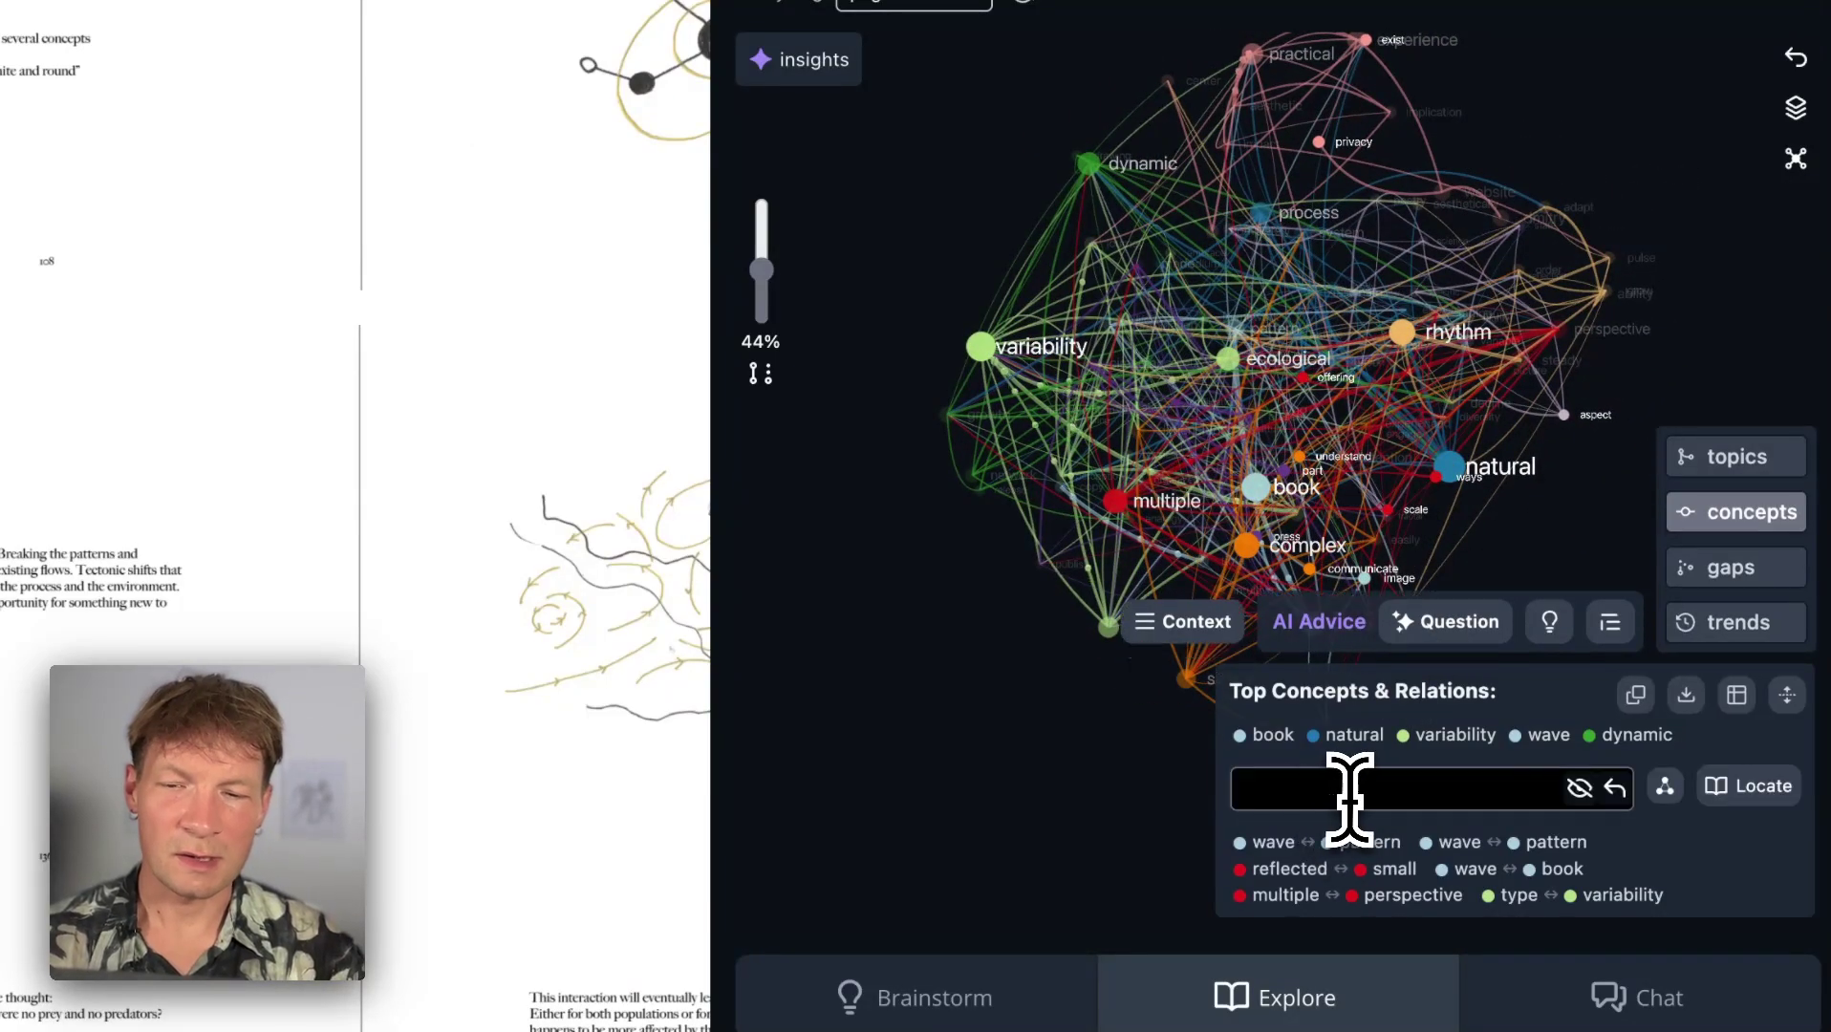
{"action": "type", "text": "div"}
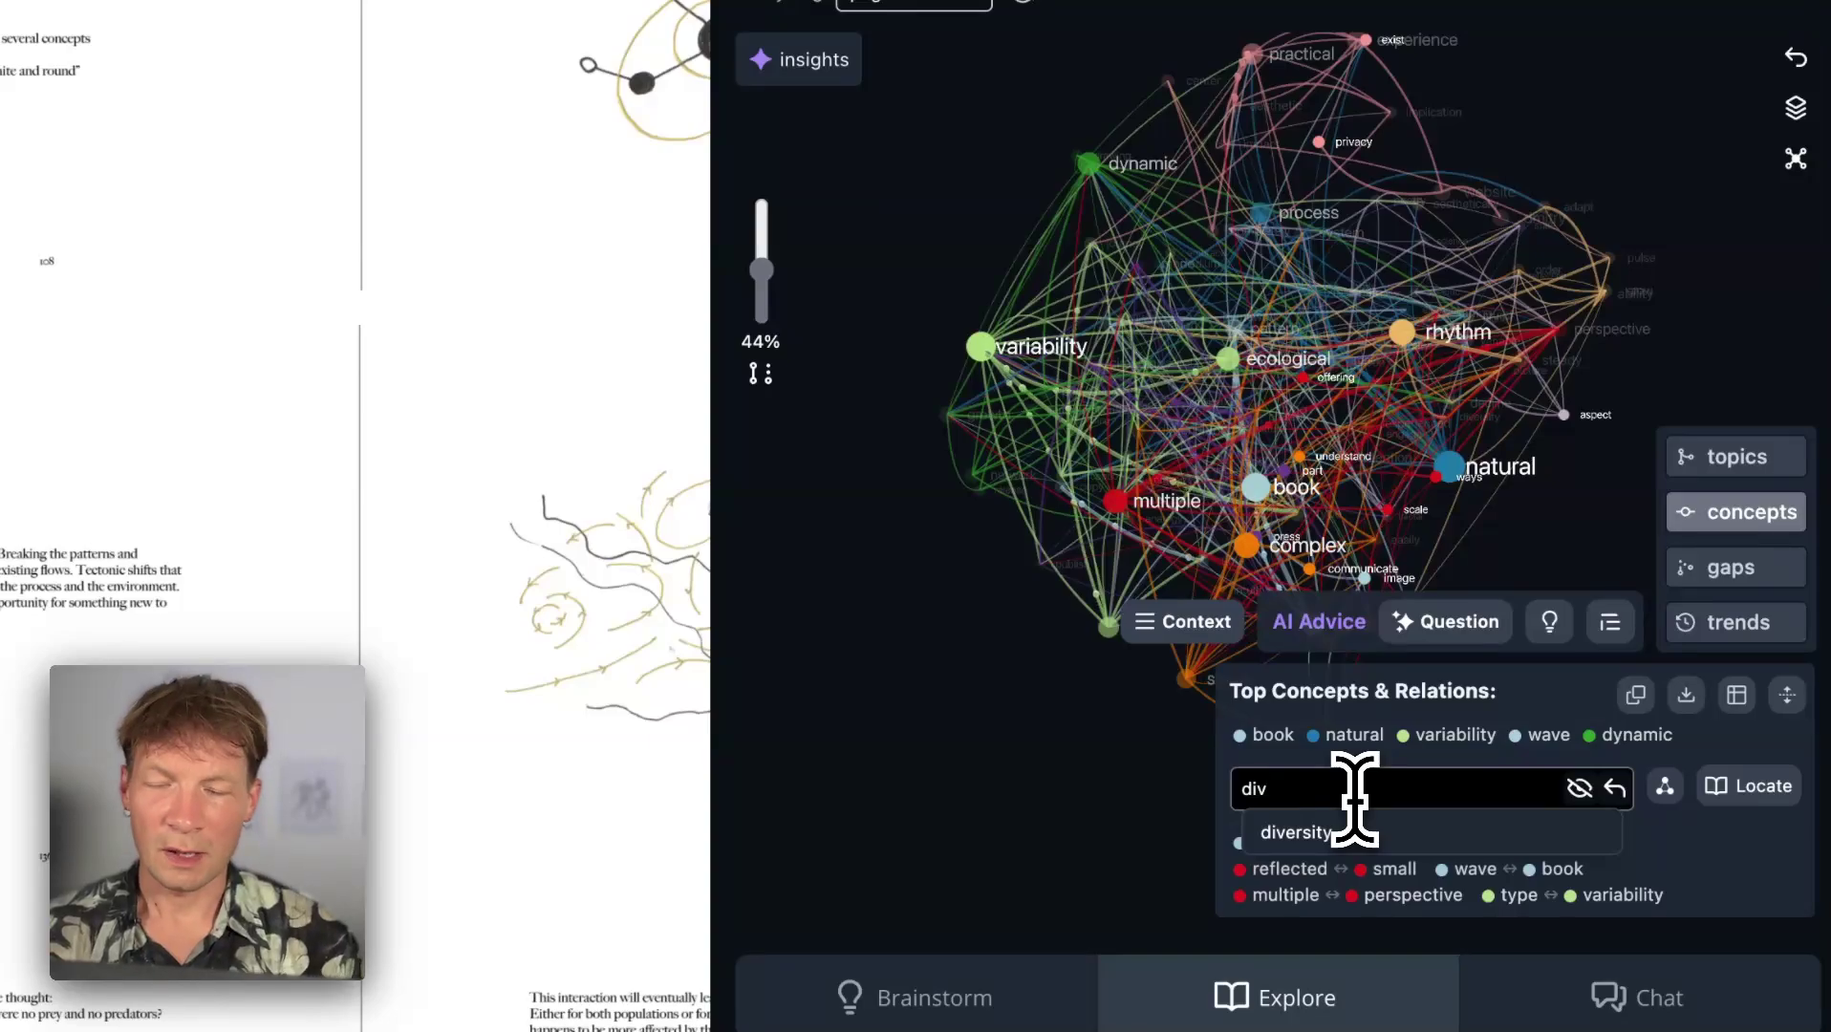
{"action": "left_click", "coordinate": [1298, 832]}
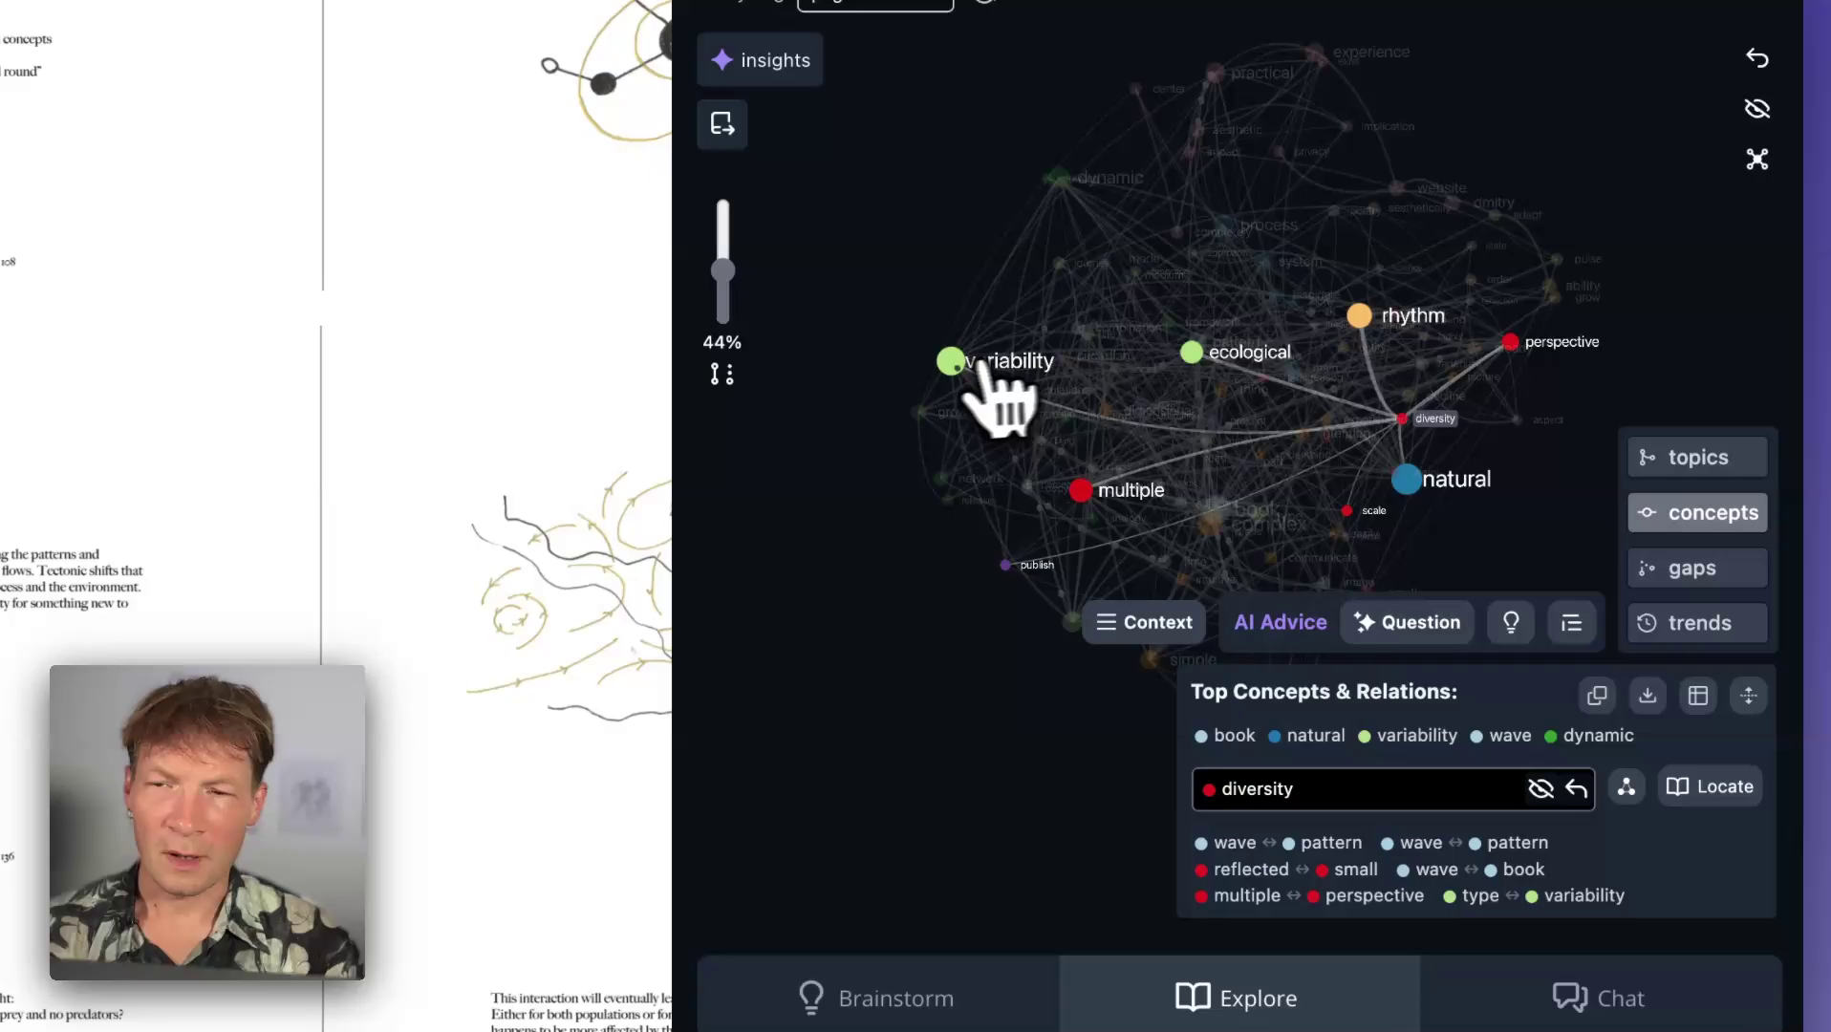
{"action": "left_click", "coordinate": [989, 368]}
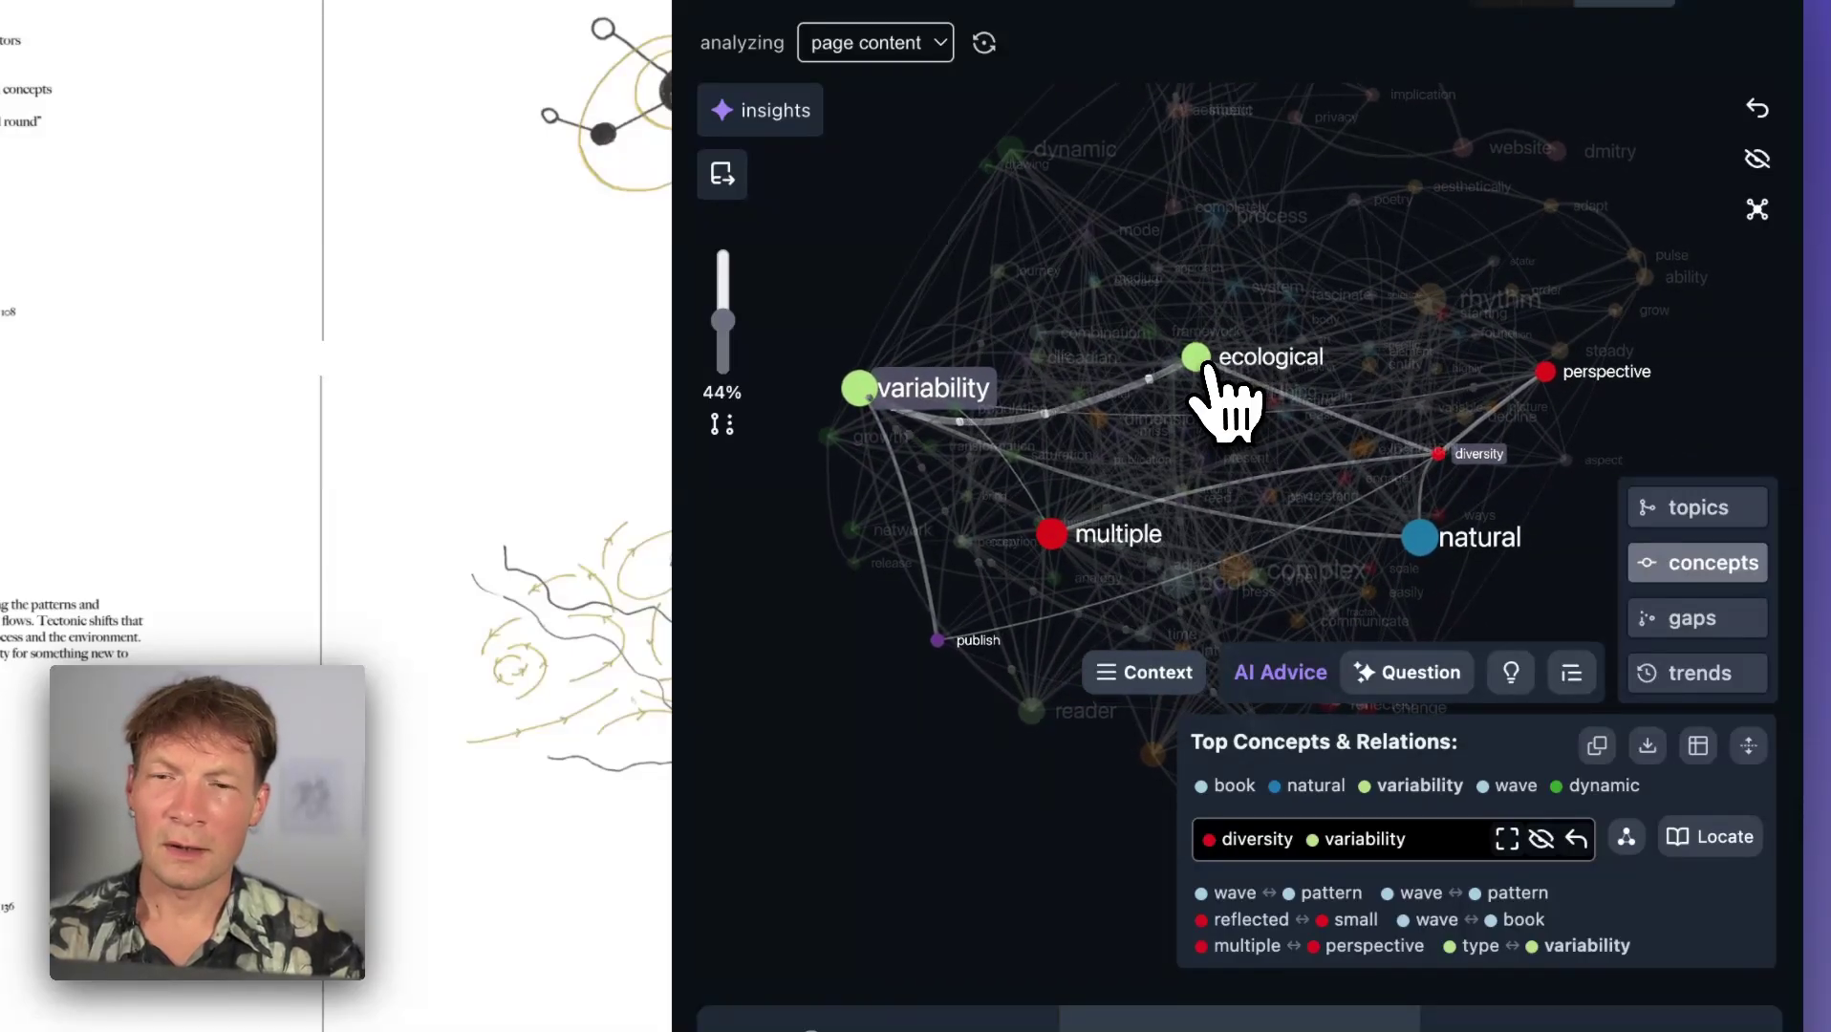
{"action": "left_click", "coordinate": [1245, 368]}
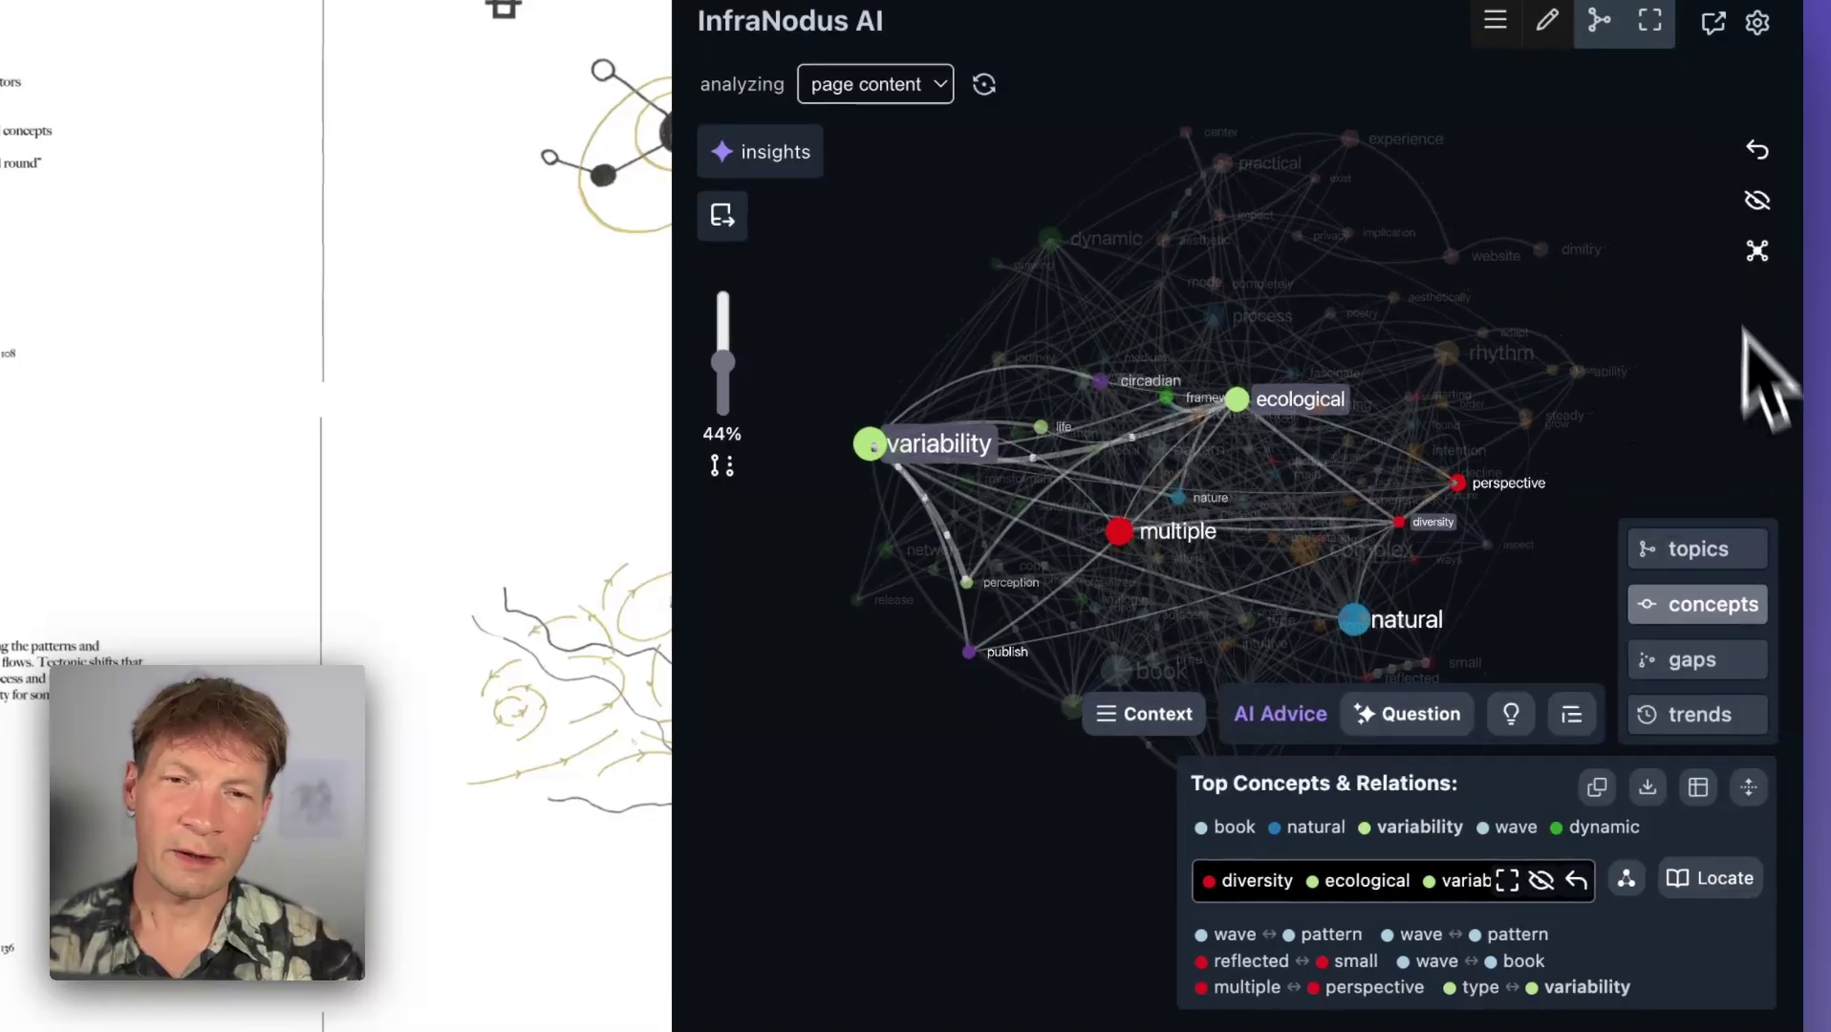
Return the graph to topics, inspect the Perceptual Variability topic, and show all topics together with their concepts
{"action": "left_click", "coordinate": [1758, 151]}
{"action": "left_click", "coordinate": [1687, 681]}
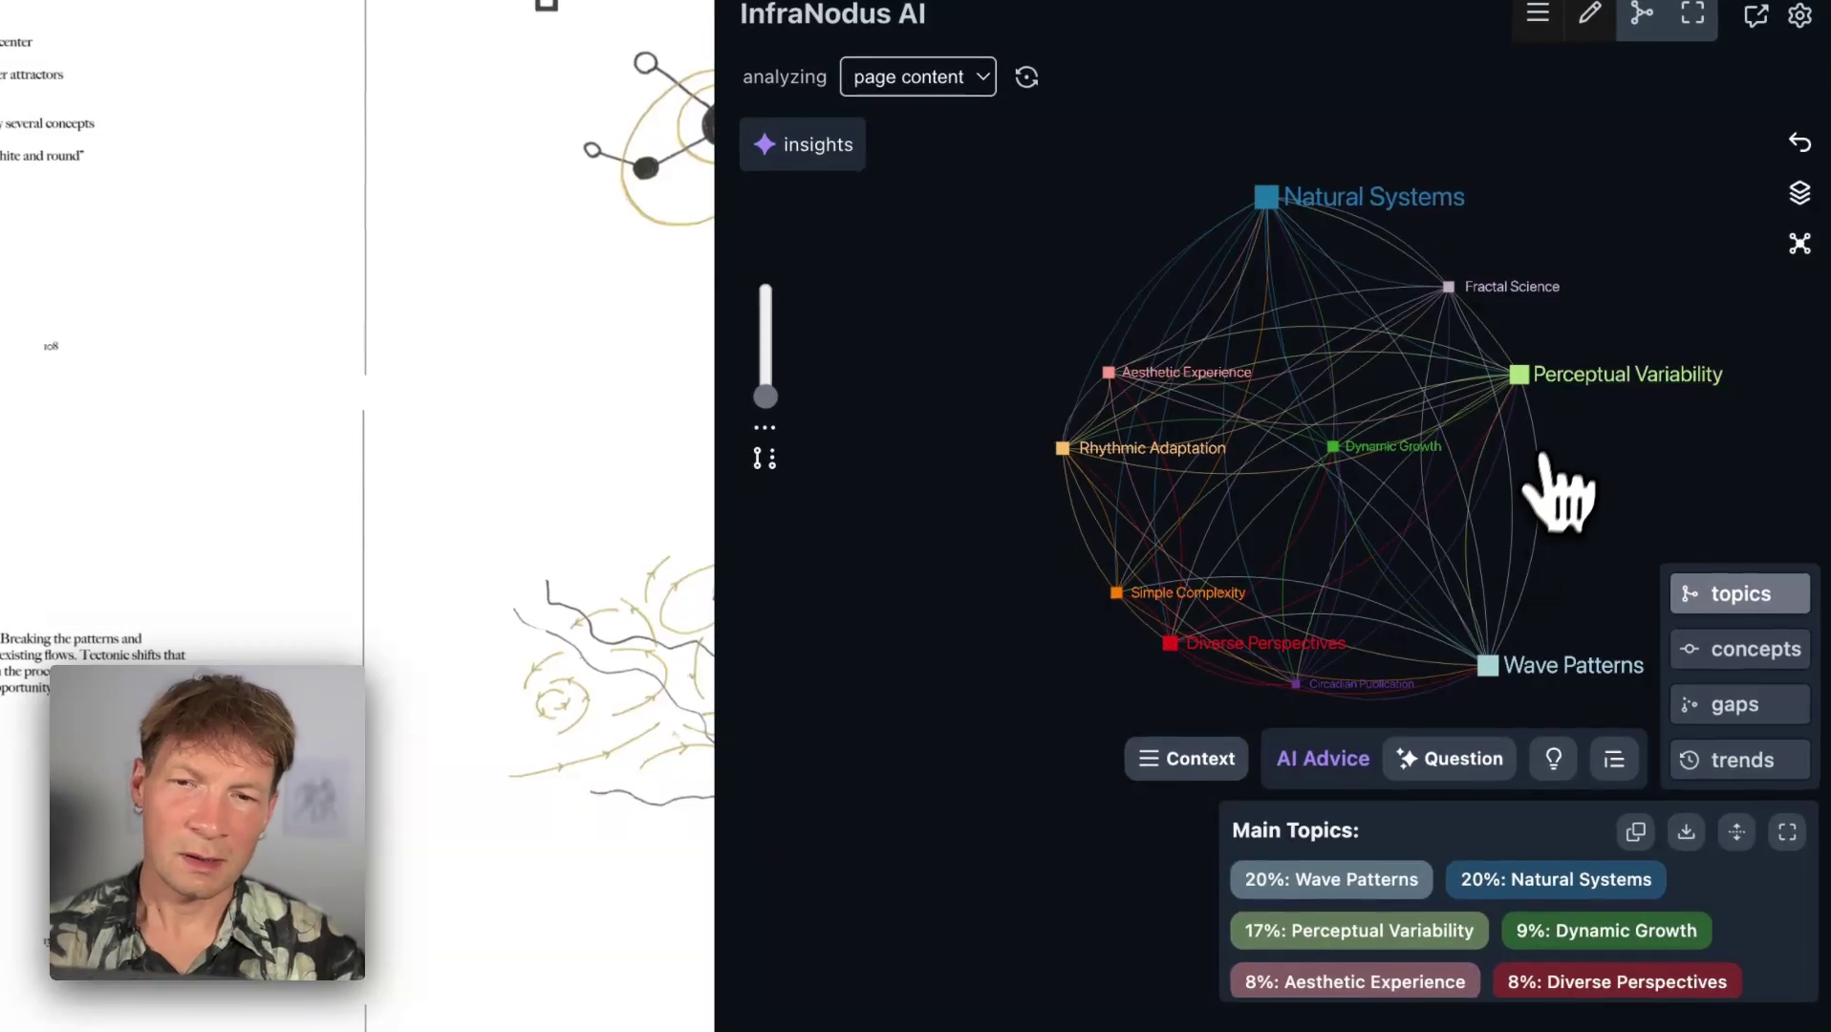
{"action": "left_click", "coordinate": [1578, 378]}
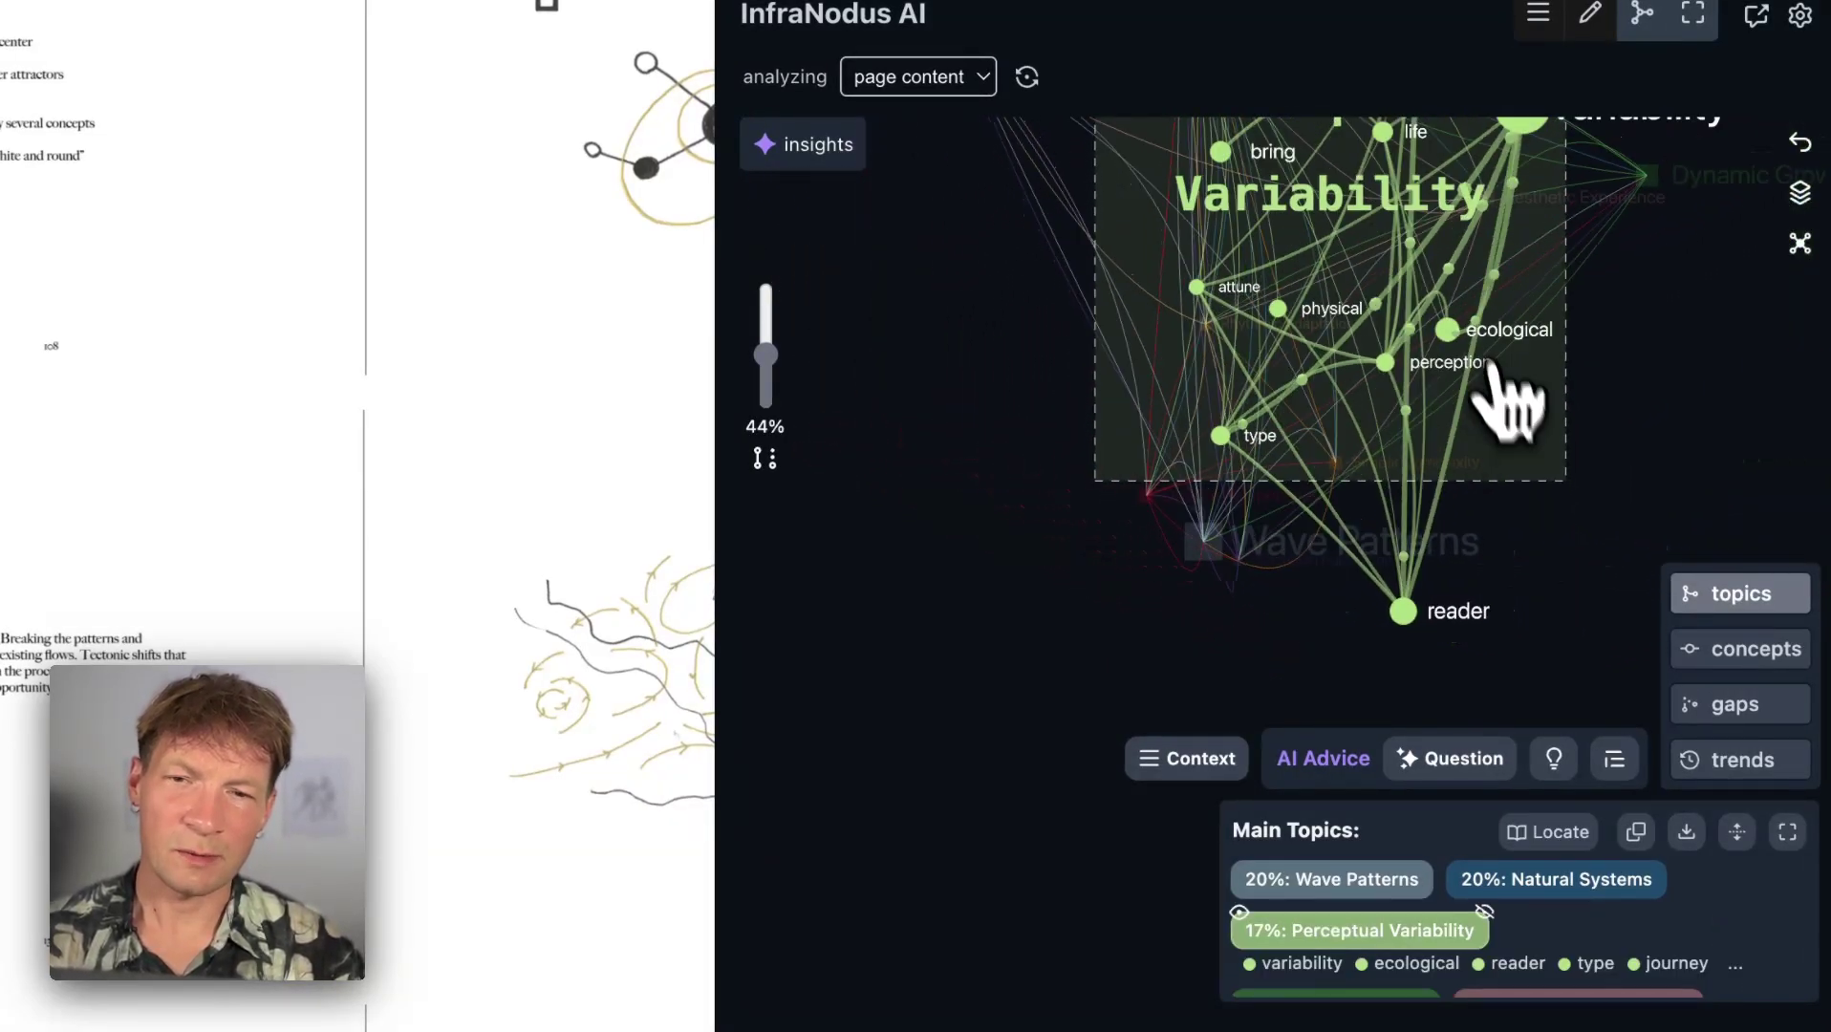
{"action": "left_click", "coordinate": [1775, 265]}
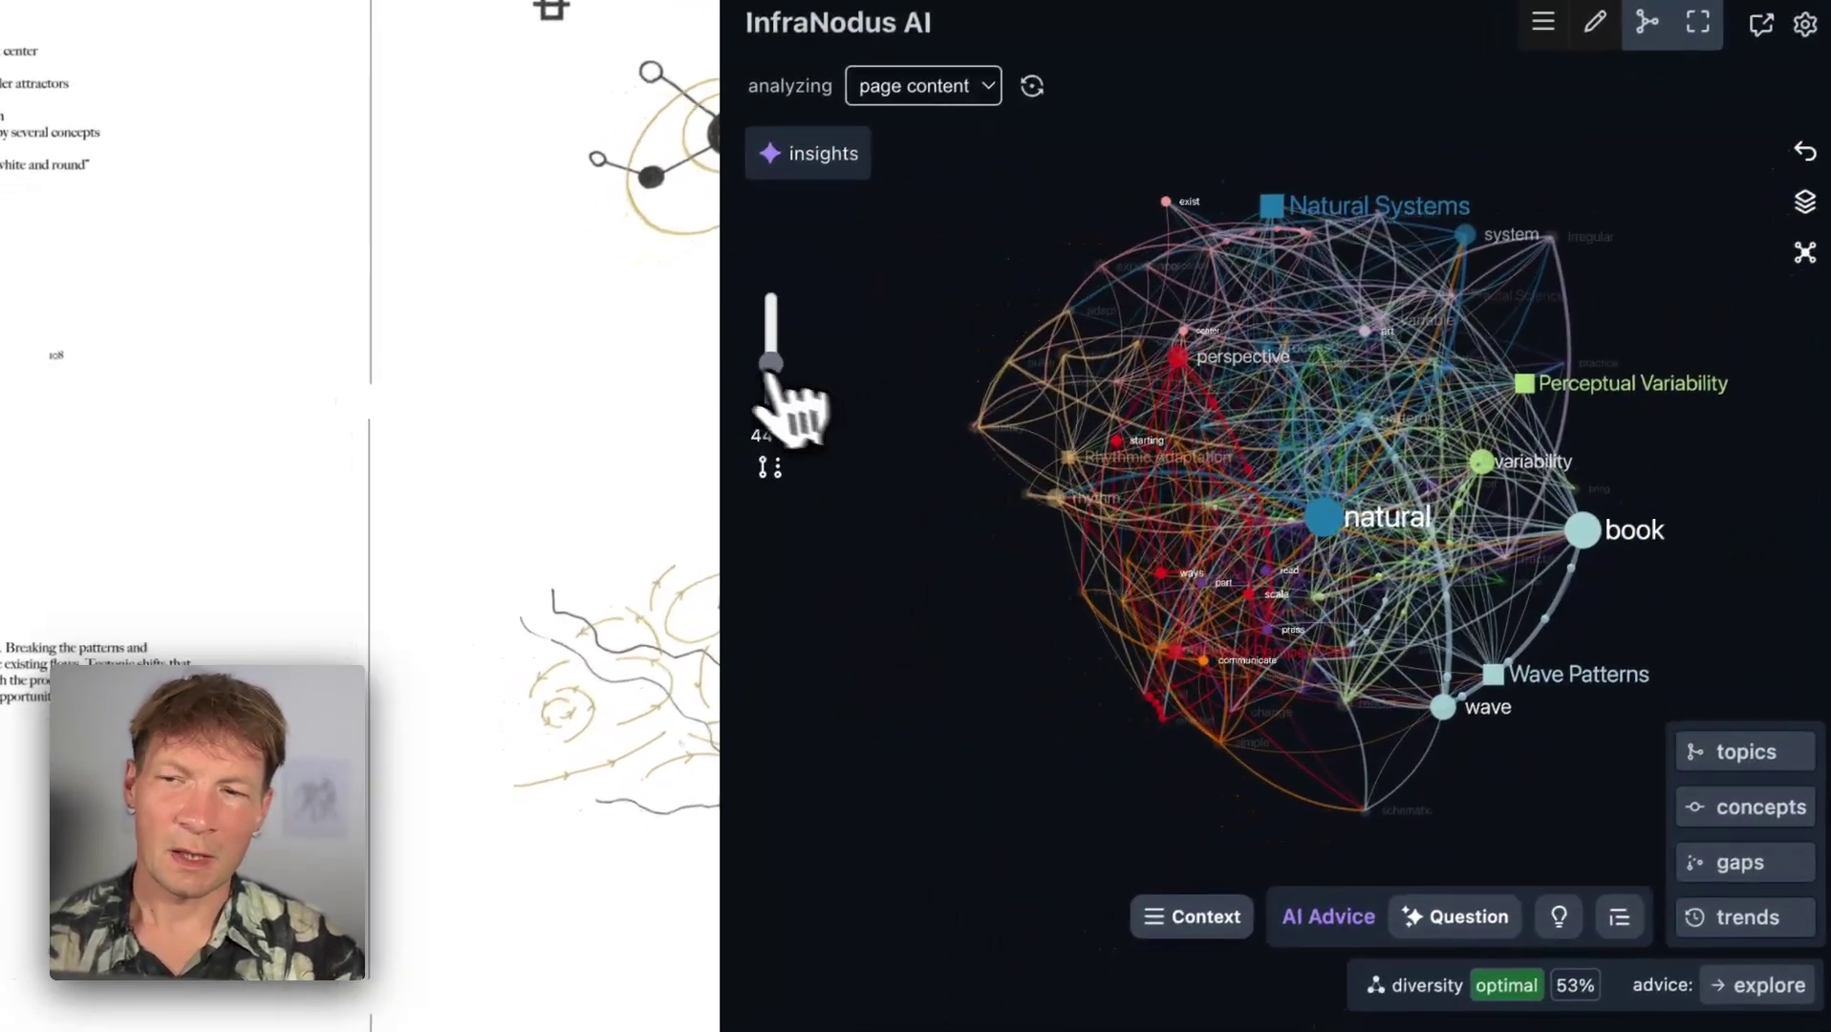
Hide the extra top words and compare the graph's top concepts with its main topics
{"action": "left_click_drag", "start_coordinate": [785, 355], "coordinate": [786, 398]}
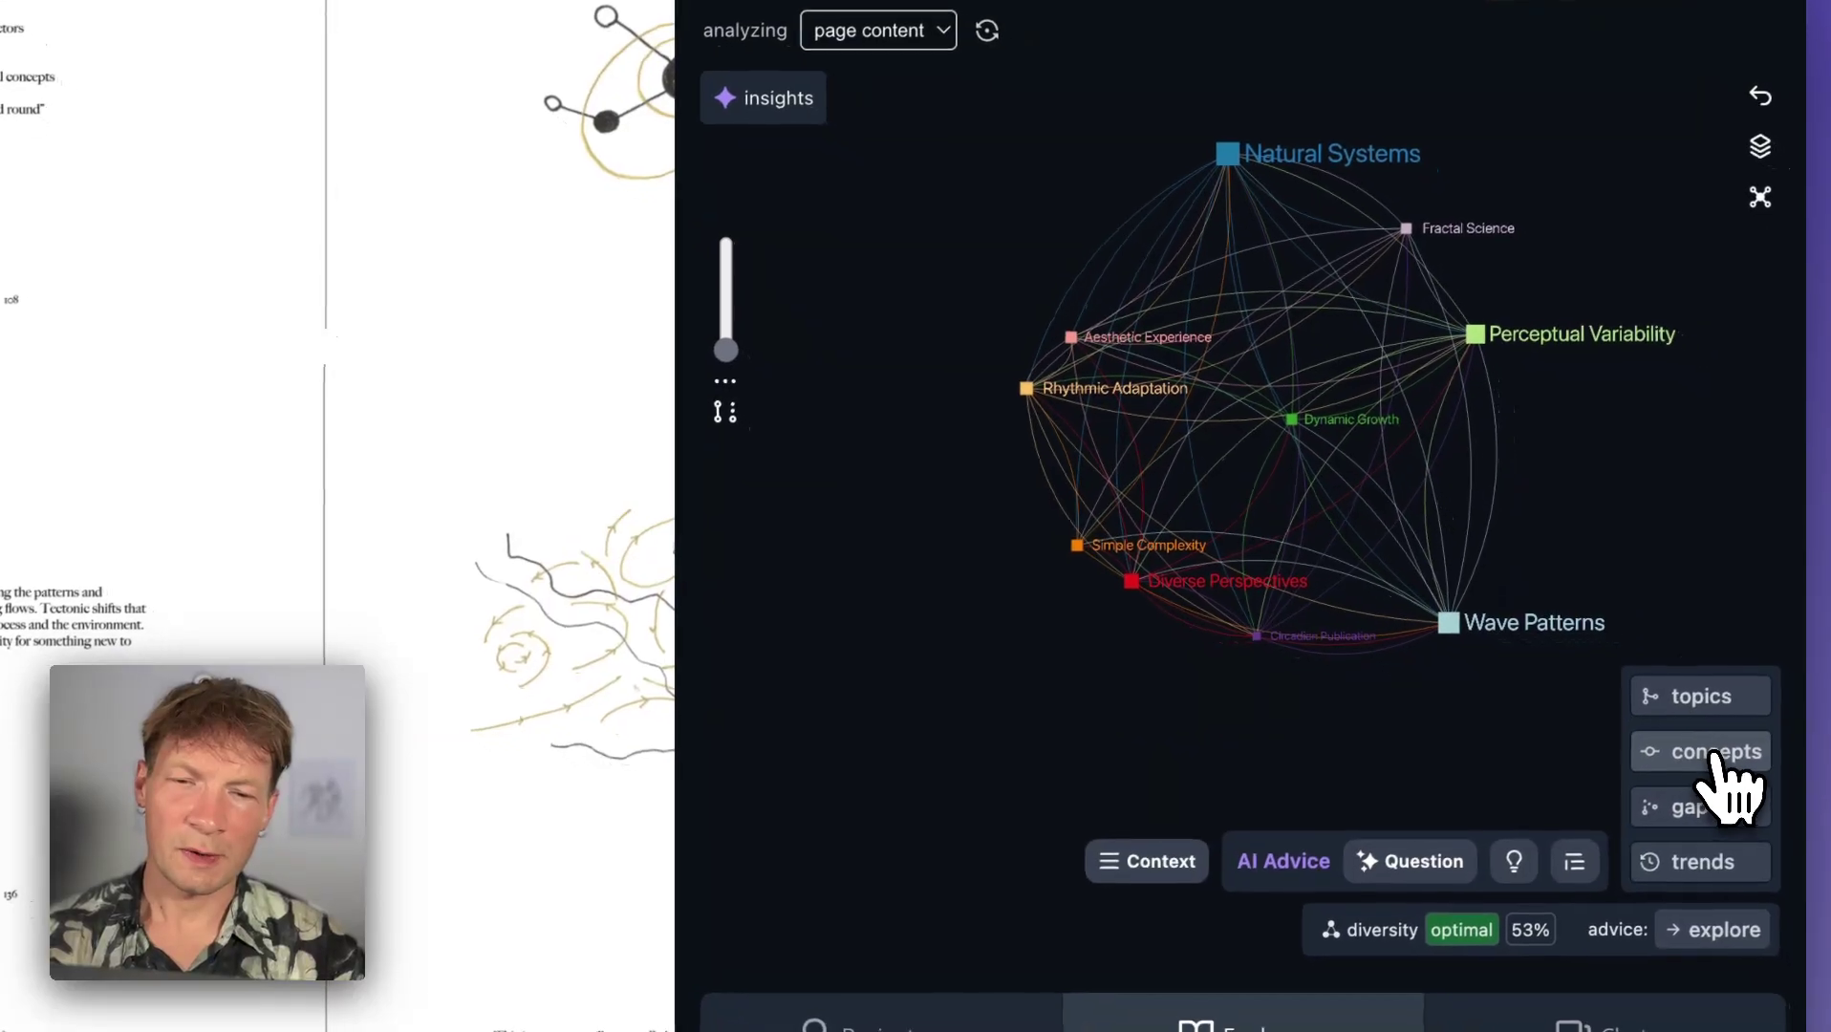
{"action": "left_click", "coordinate": [1775, 799]}
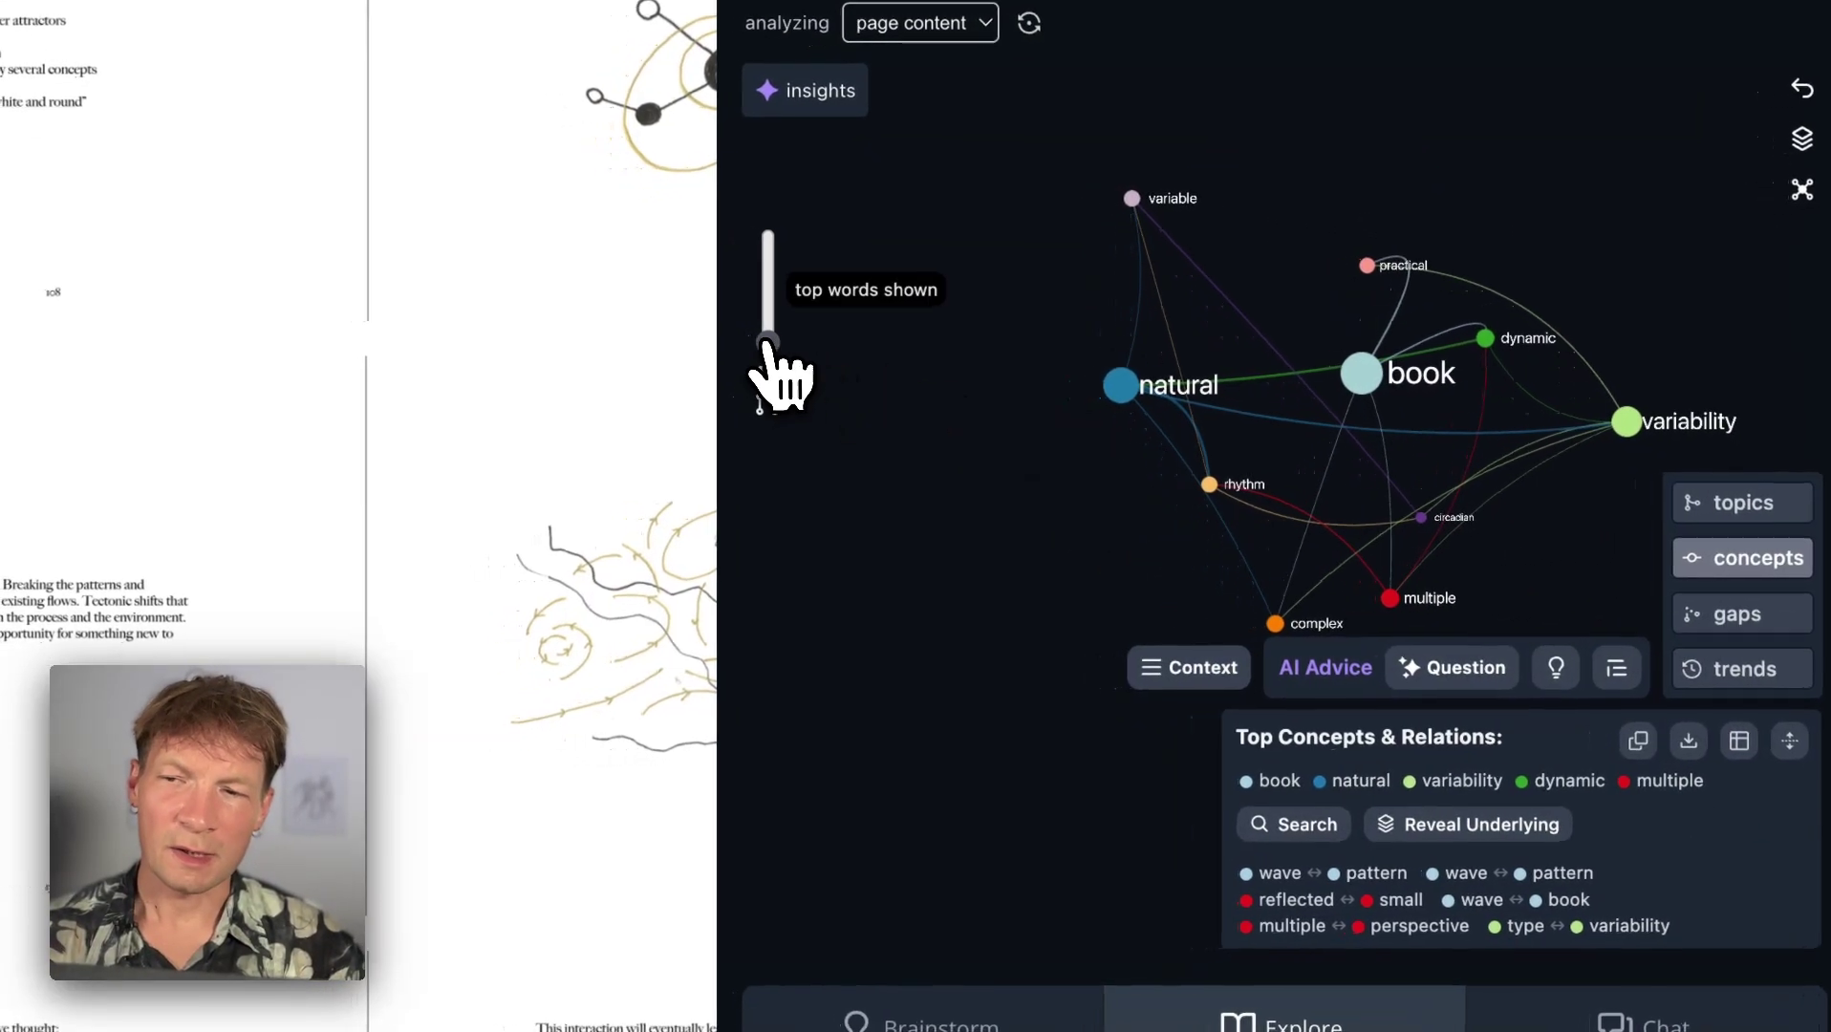
{"action": "mouse_move", "coordinate": [724, 347]}
{"action": "left_mouse_down"}
{"action": "mouse_move", "coordinate": [726, 308]}
{"action": "mouse_move", "coordinate": [741, 374]}
{"action": "left_mouse_up"}
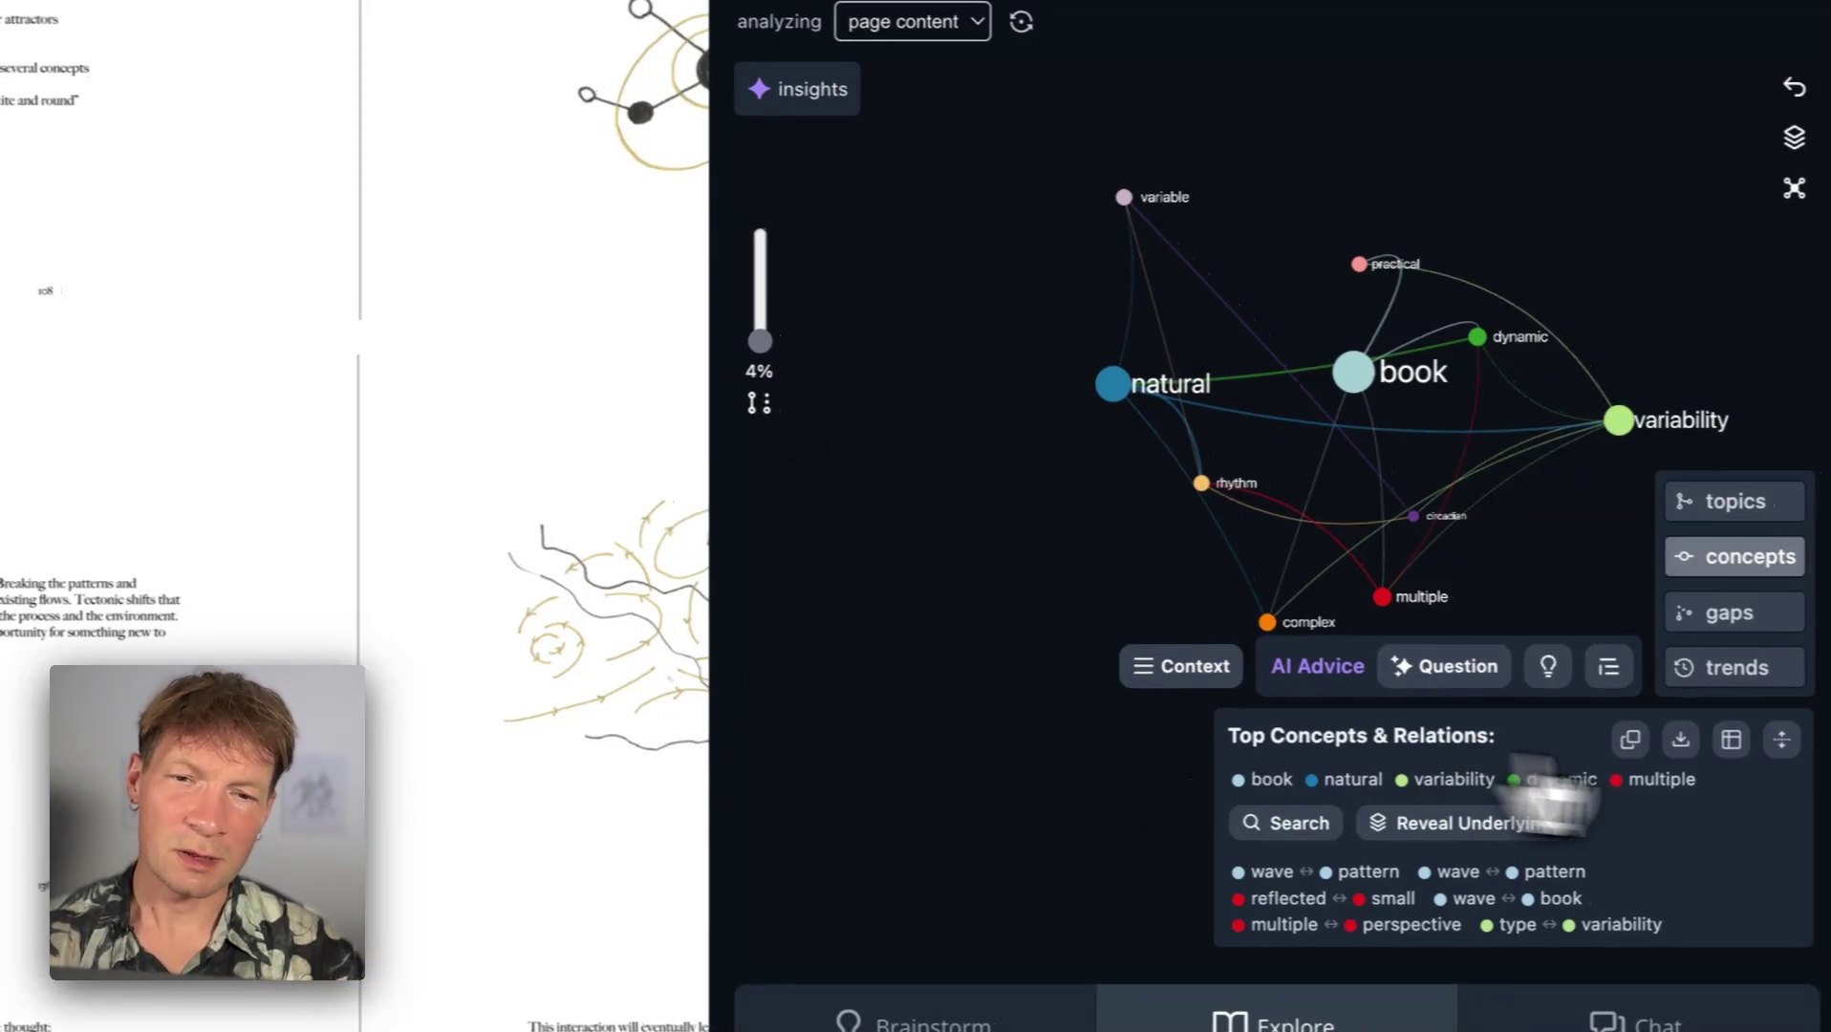
{"action": "left_click", "coordinate": [1734, 504]}
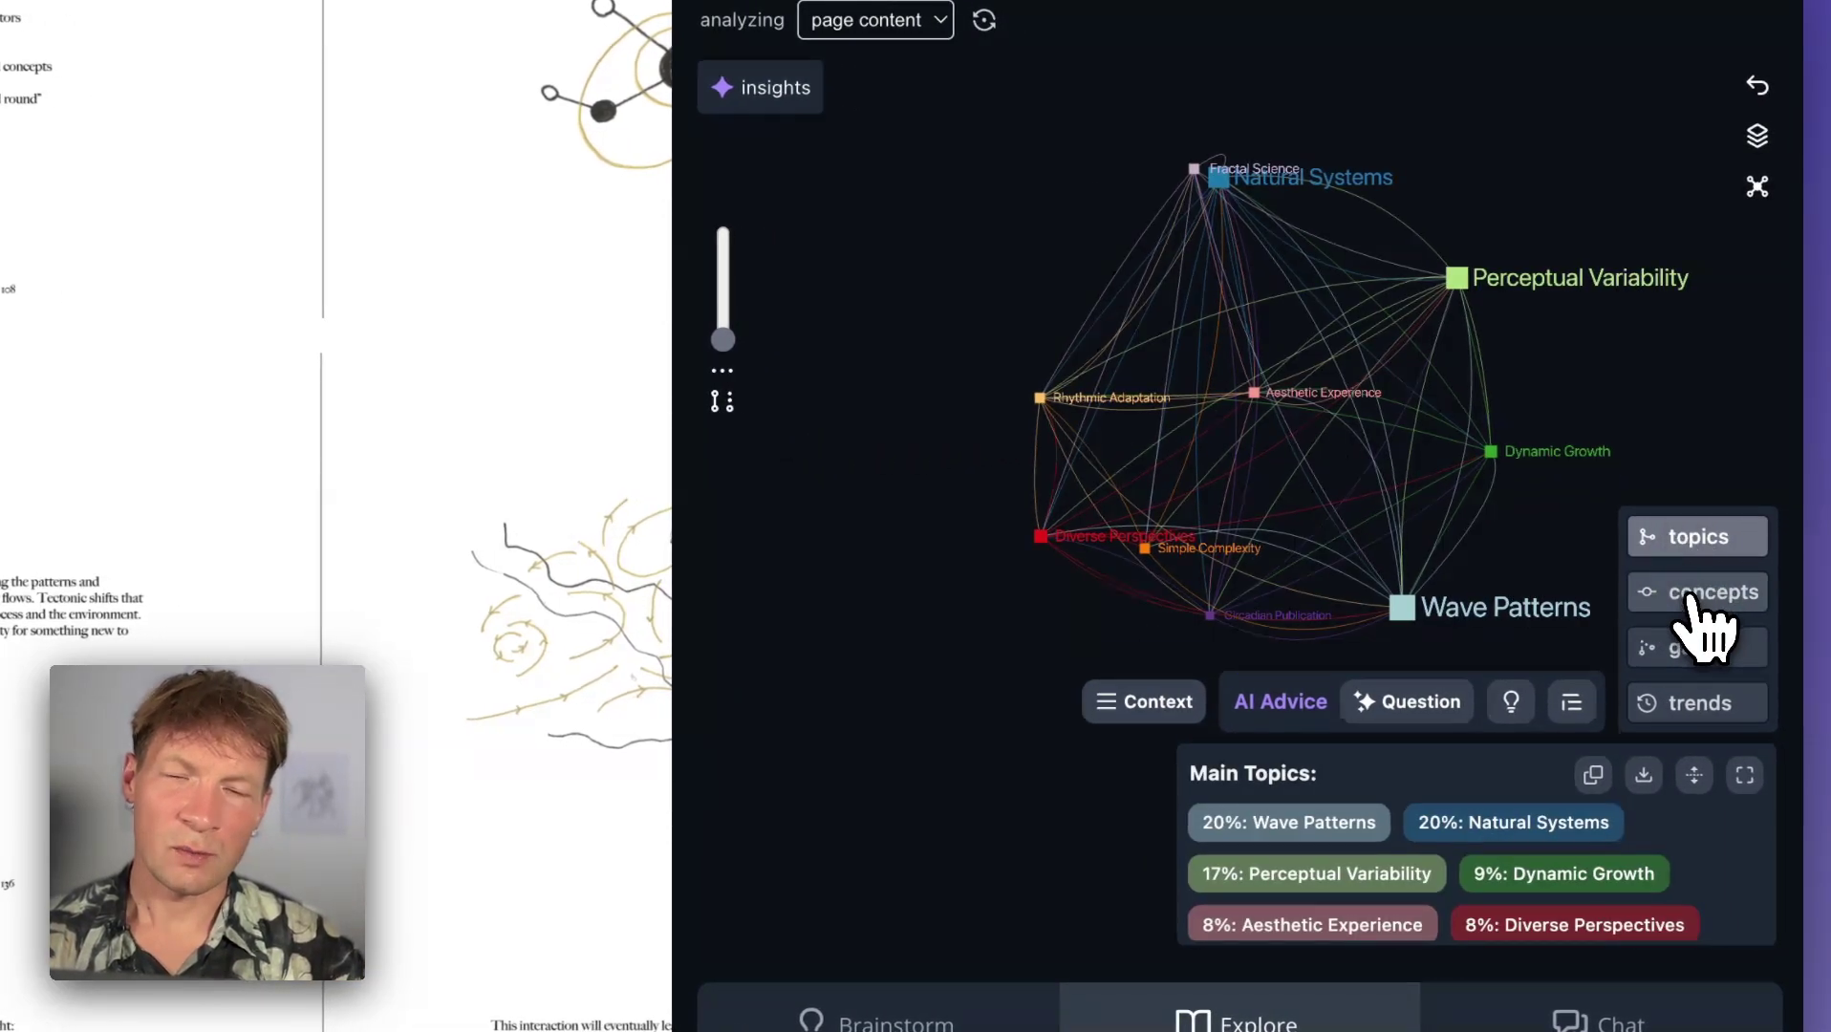
{"action": "left_click", "coordinate": [1691, 595]}
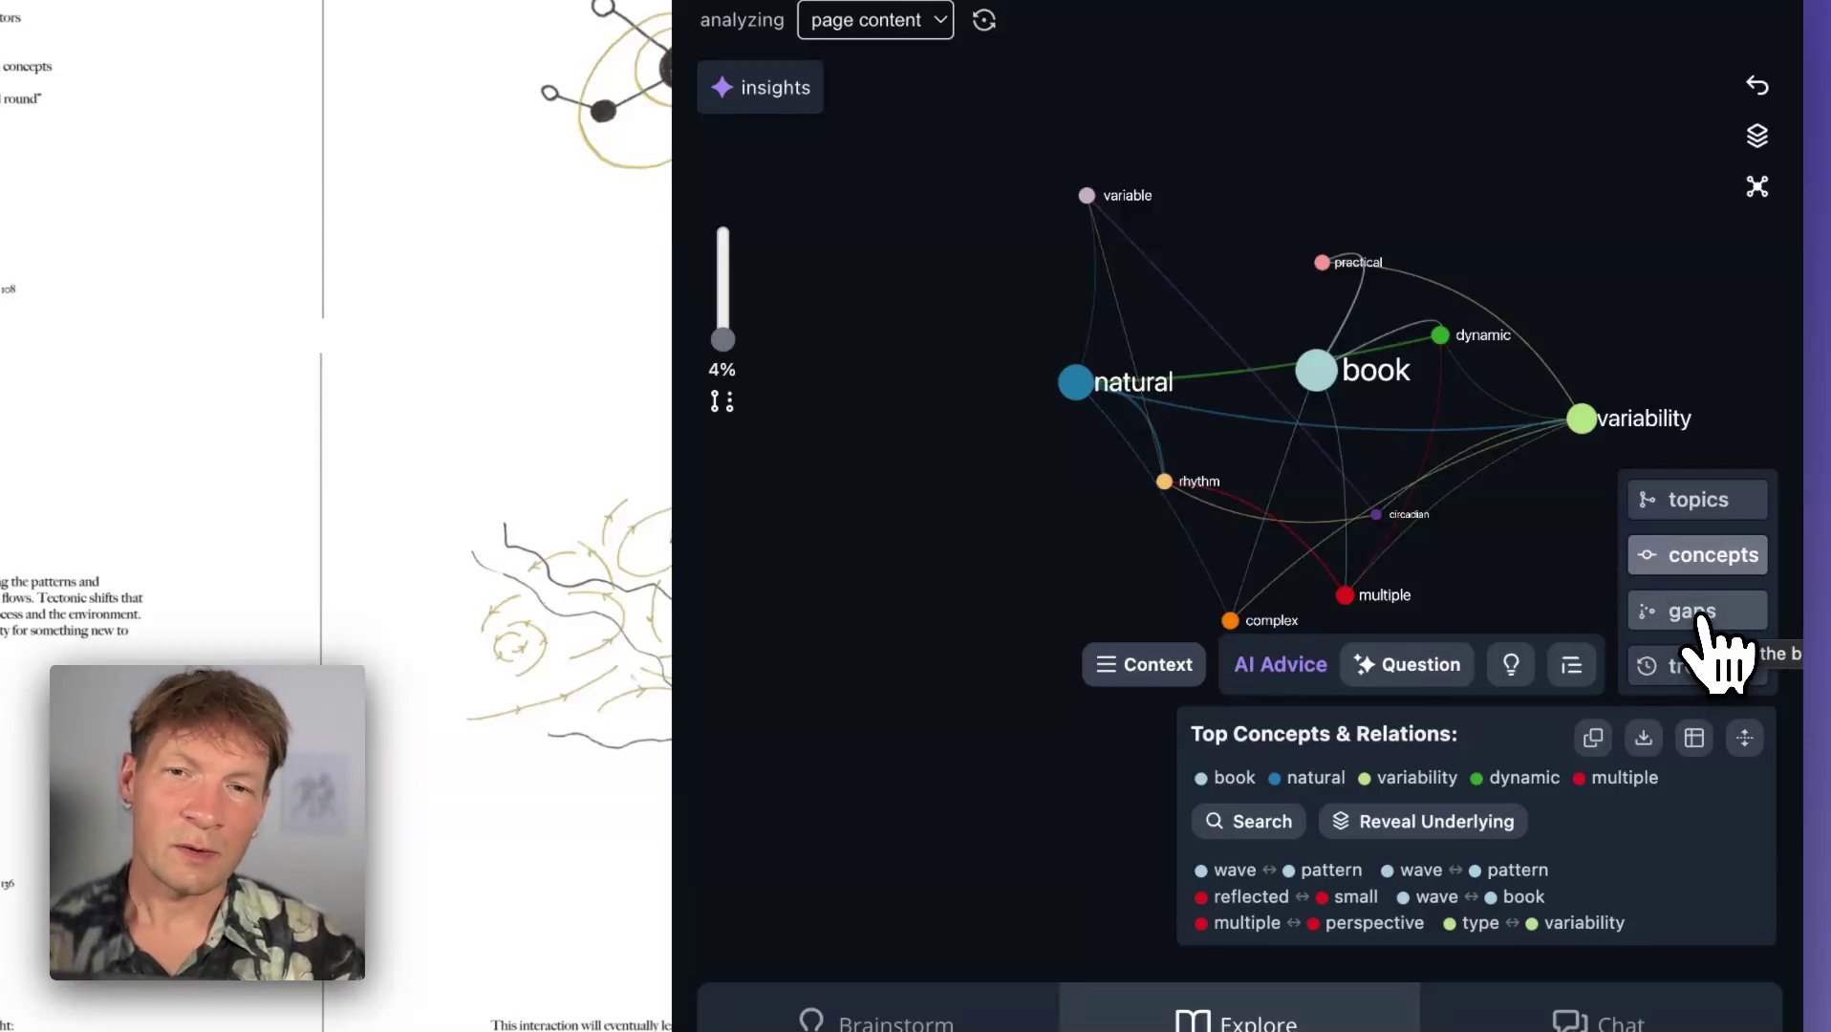
Show the gap between Aesthetic Experience and Dynamic Growth with 20% of top words and generate an AI question bridging it
{"action": "left_click", "coordinate": [1700, 620]}
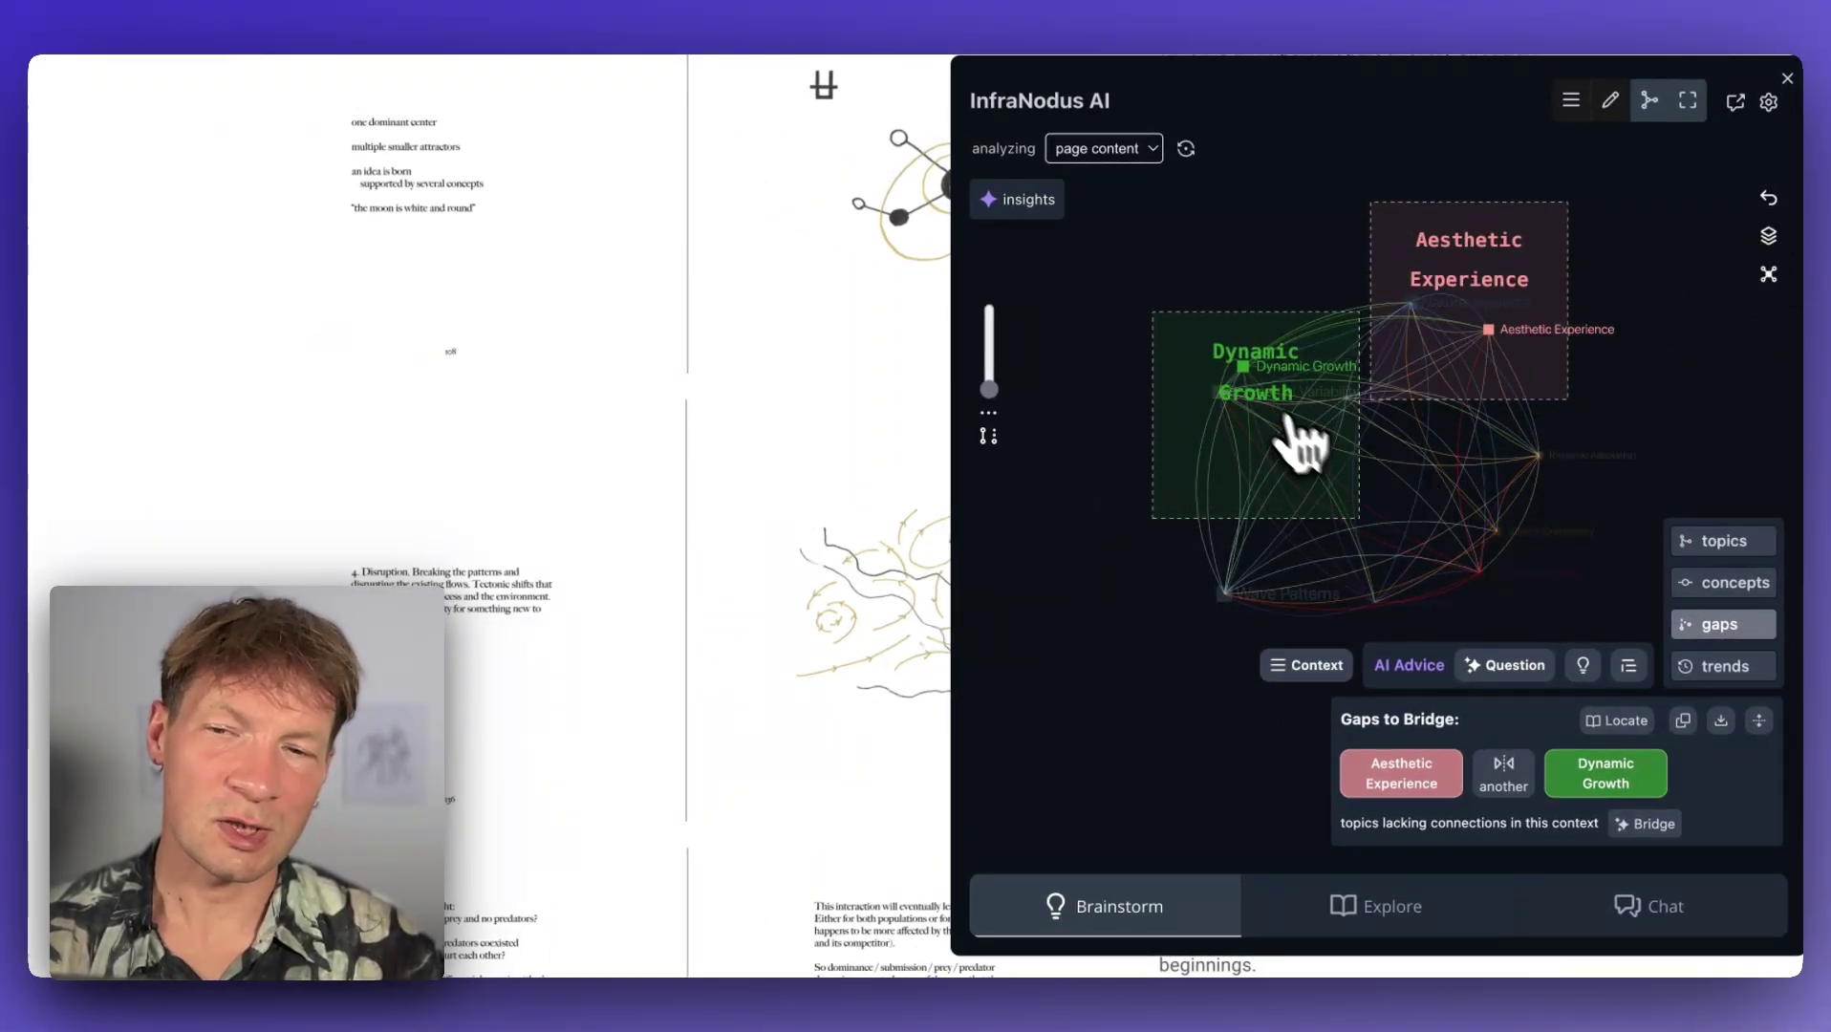
{"action": "scroll", "coordinate": [777, 604], "scroll_direction": "down", "scroll_amount": 3}
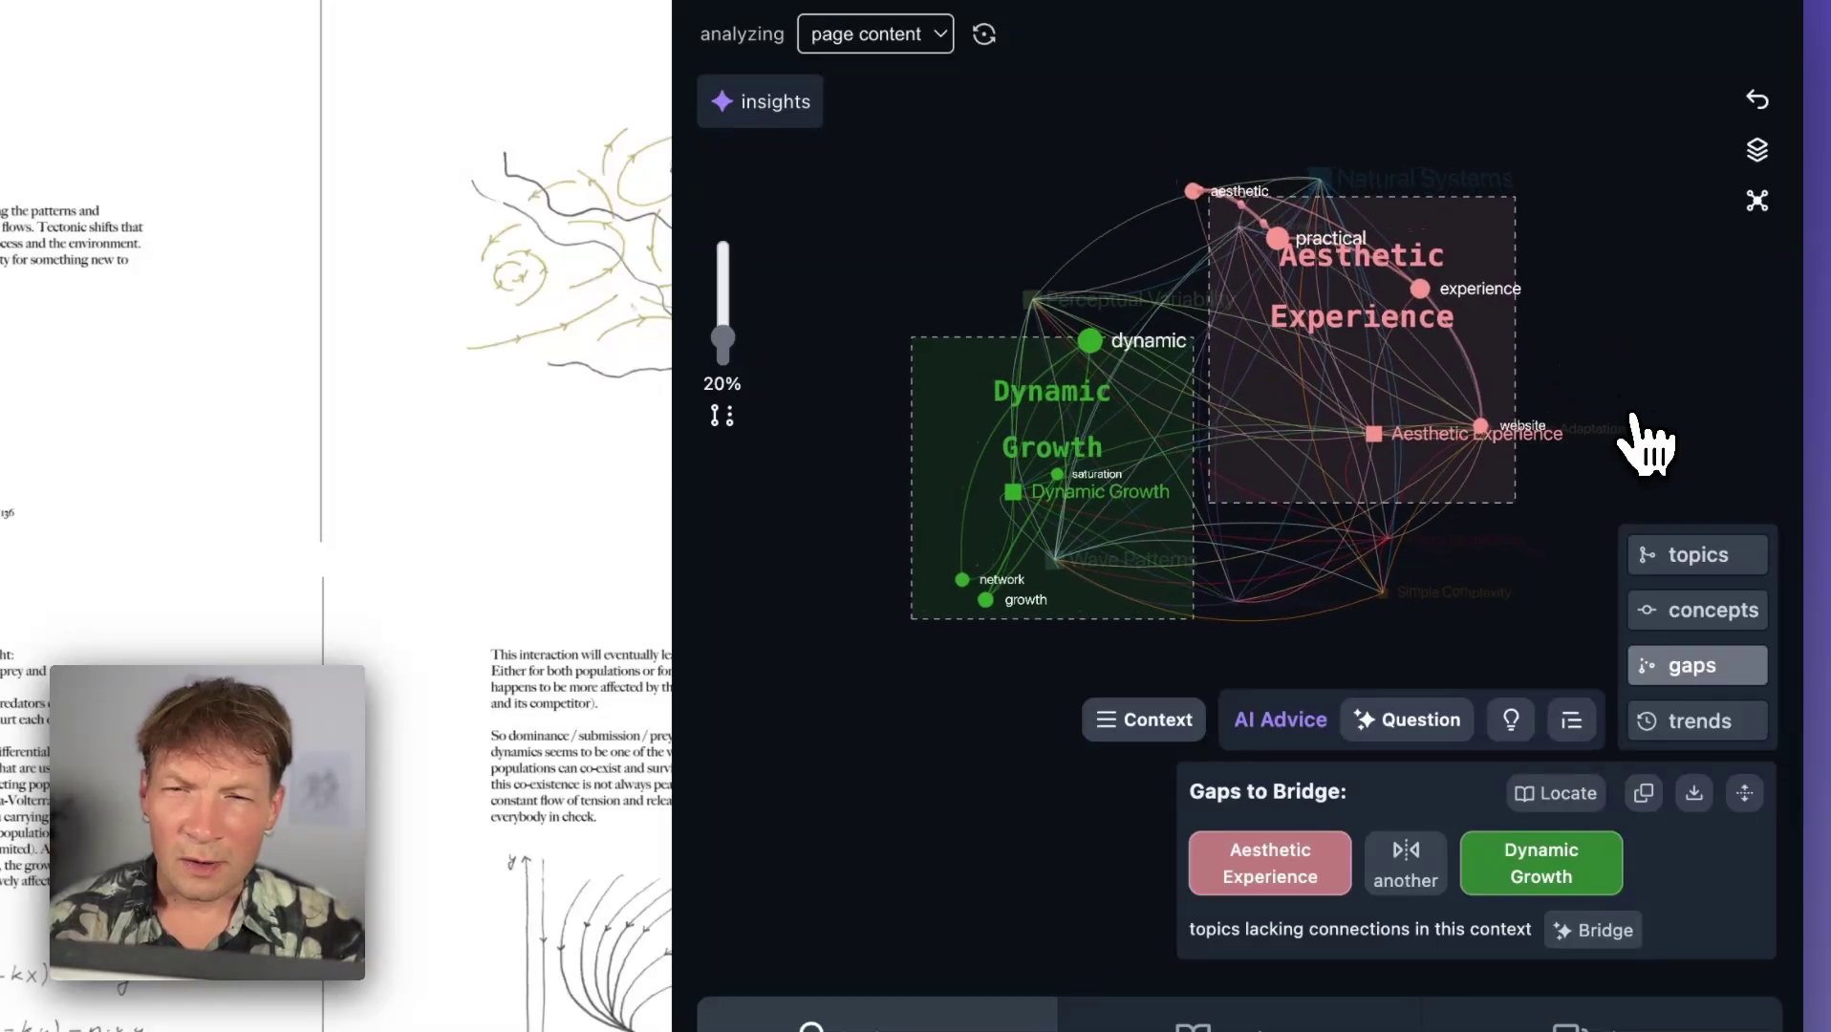
{"action": "left_click", "coordinate": [1401, 726]}
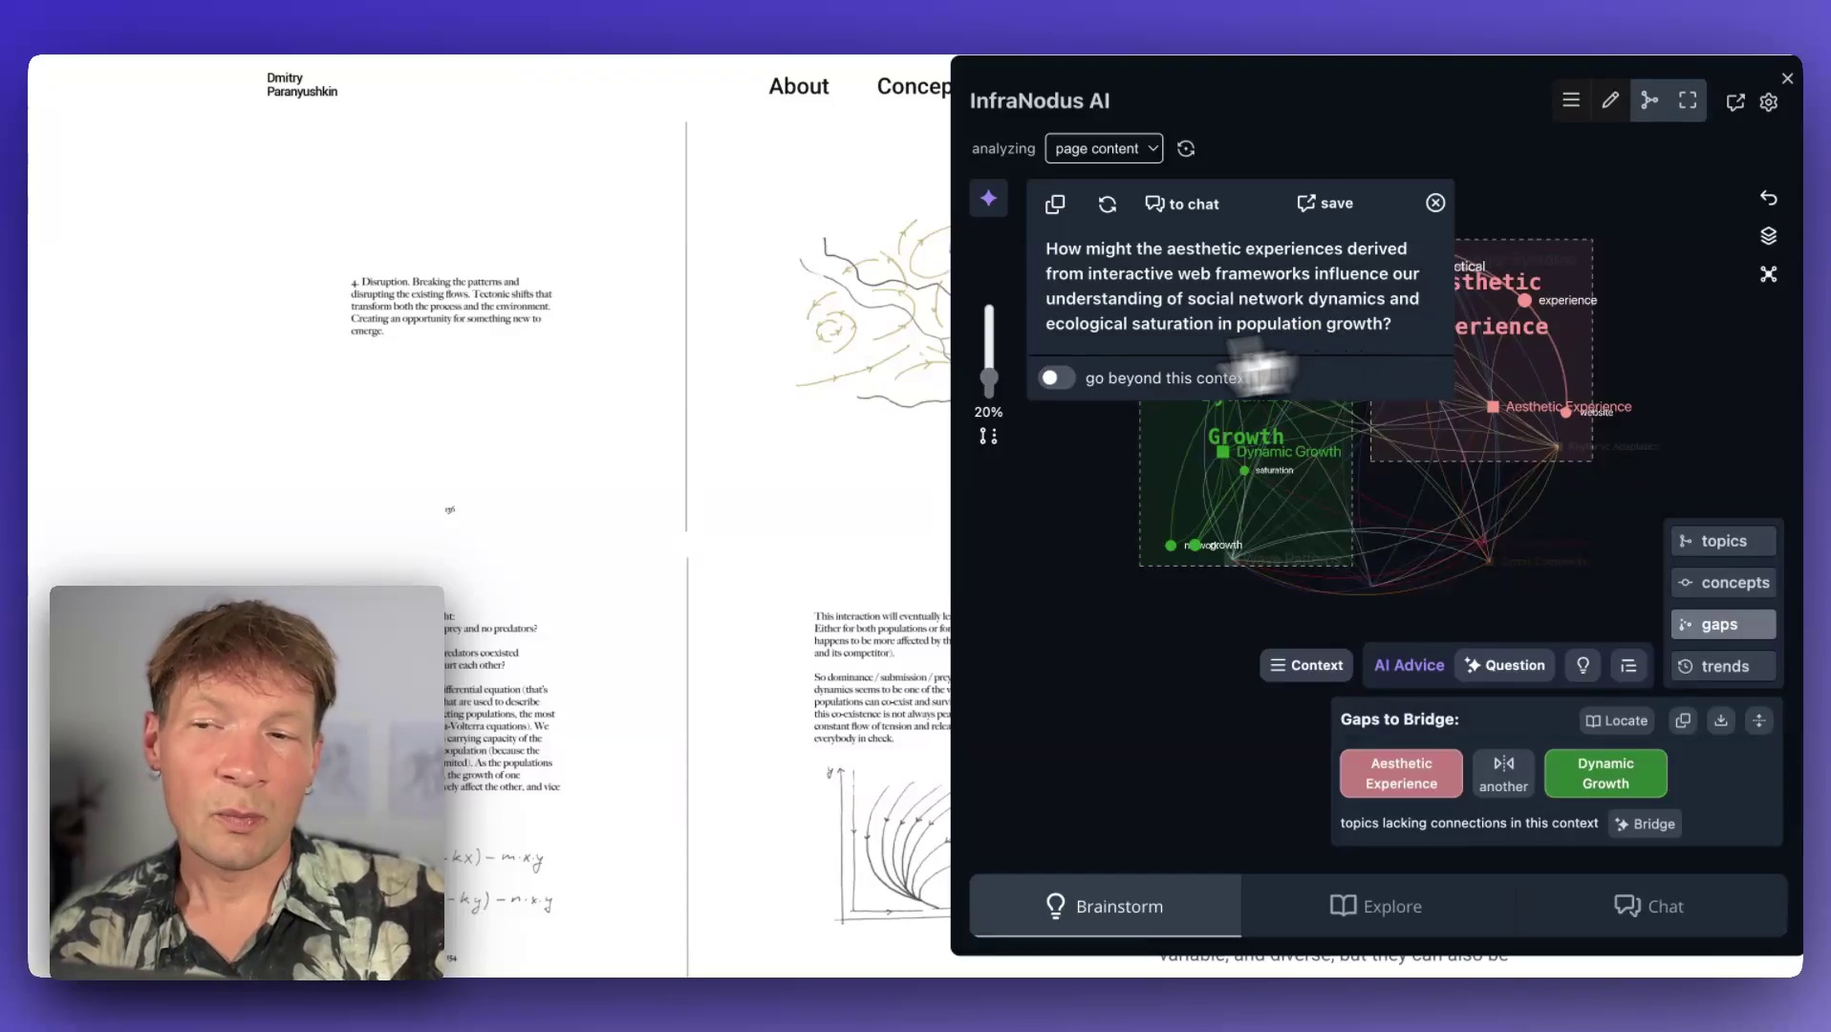
Save the generated aesthetic experiences question to the prefilled extension graph in InfraNodus, built from the words used in text
{"action": "scroll", "coordinate": [613, 544], "scroll_direction": "down", "scroll_amount": 5}
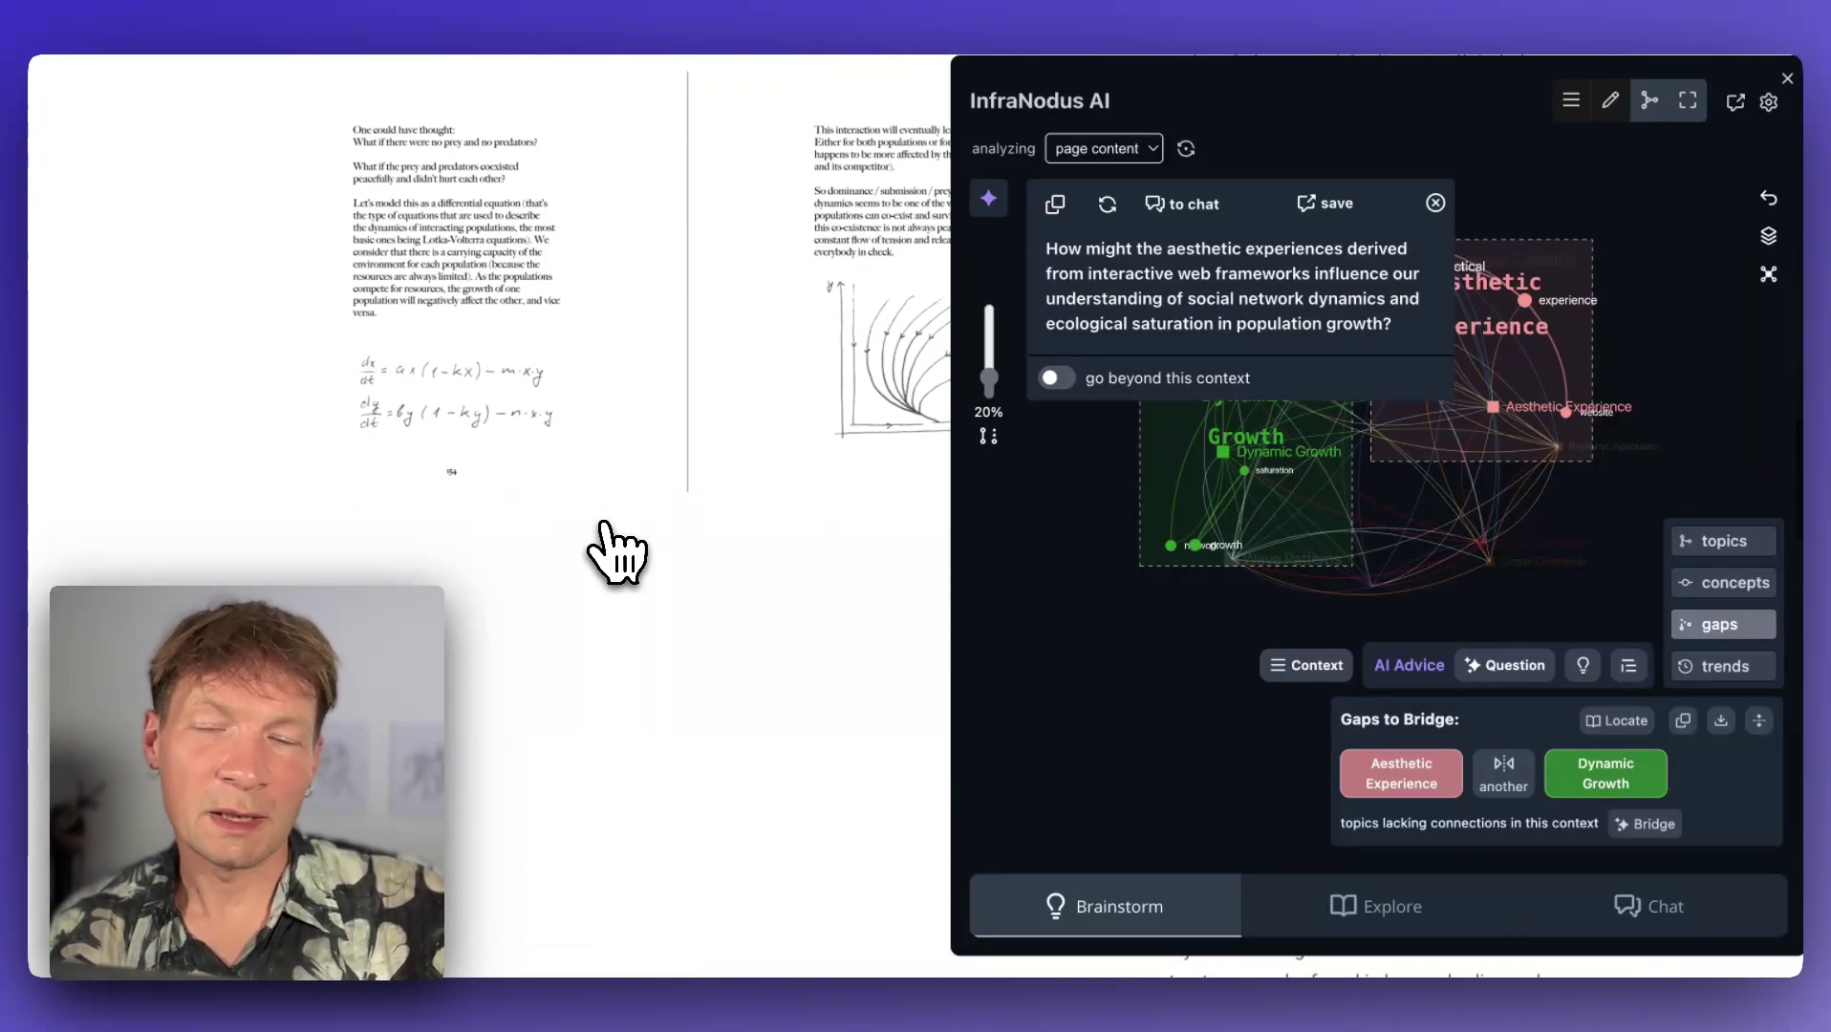
{"action": "scroll", "coordinate": [617, 549], "scroll_direction": "up", "scroll_amount": 7}
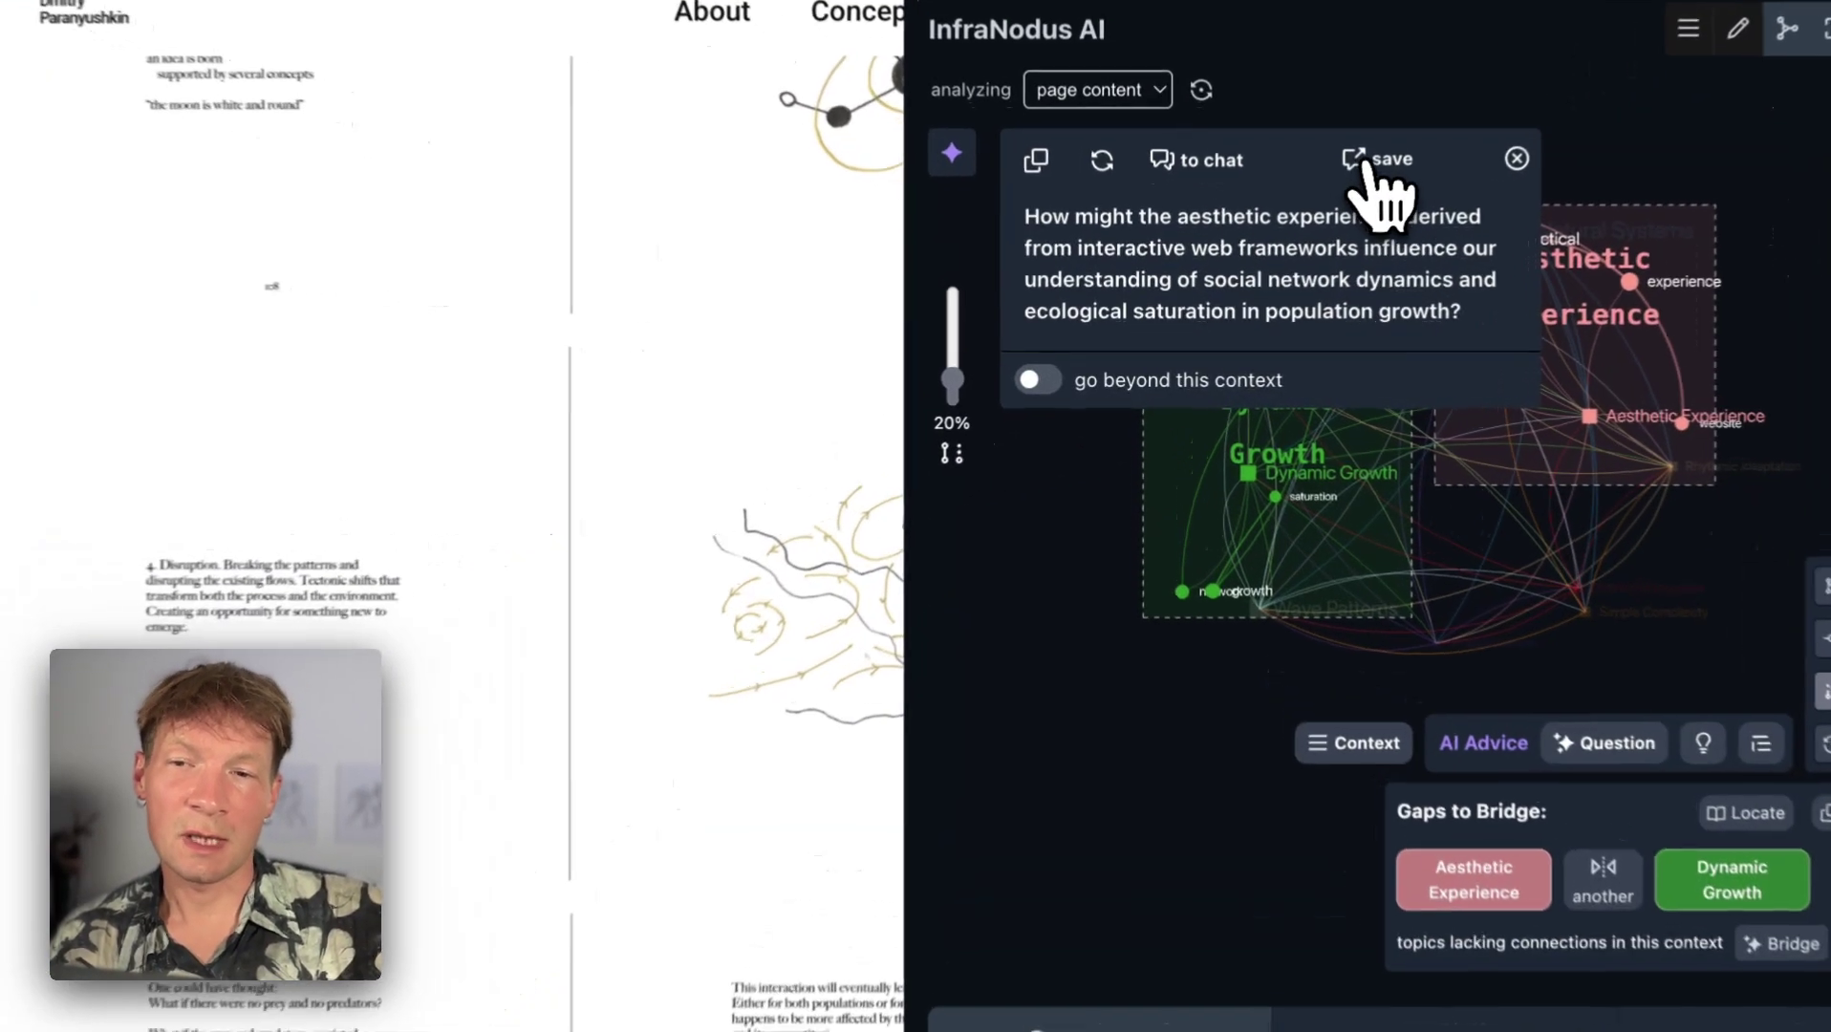
{"action": "left_click", "coordinate": [1325, 203]}
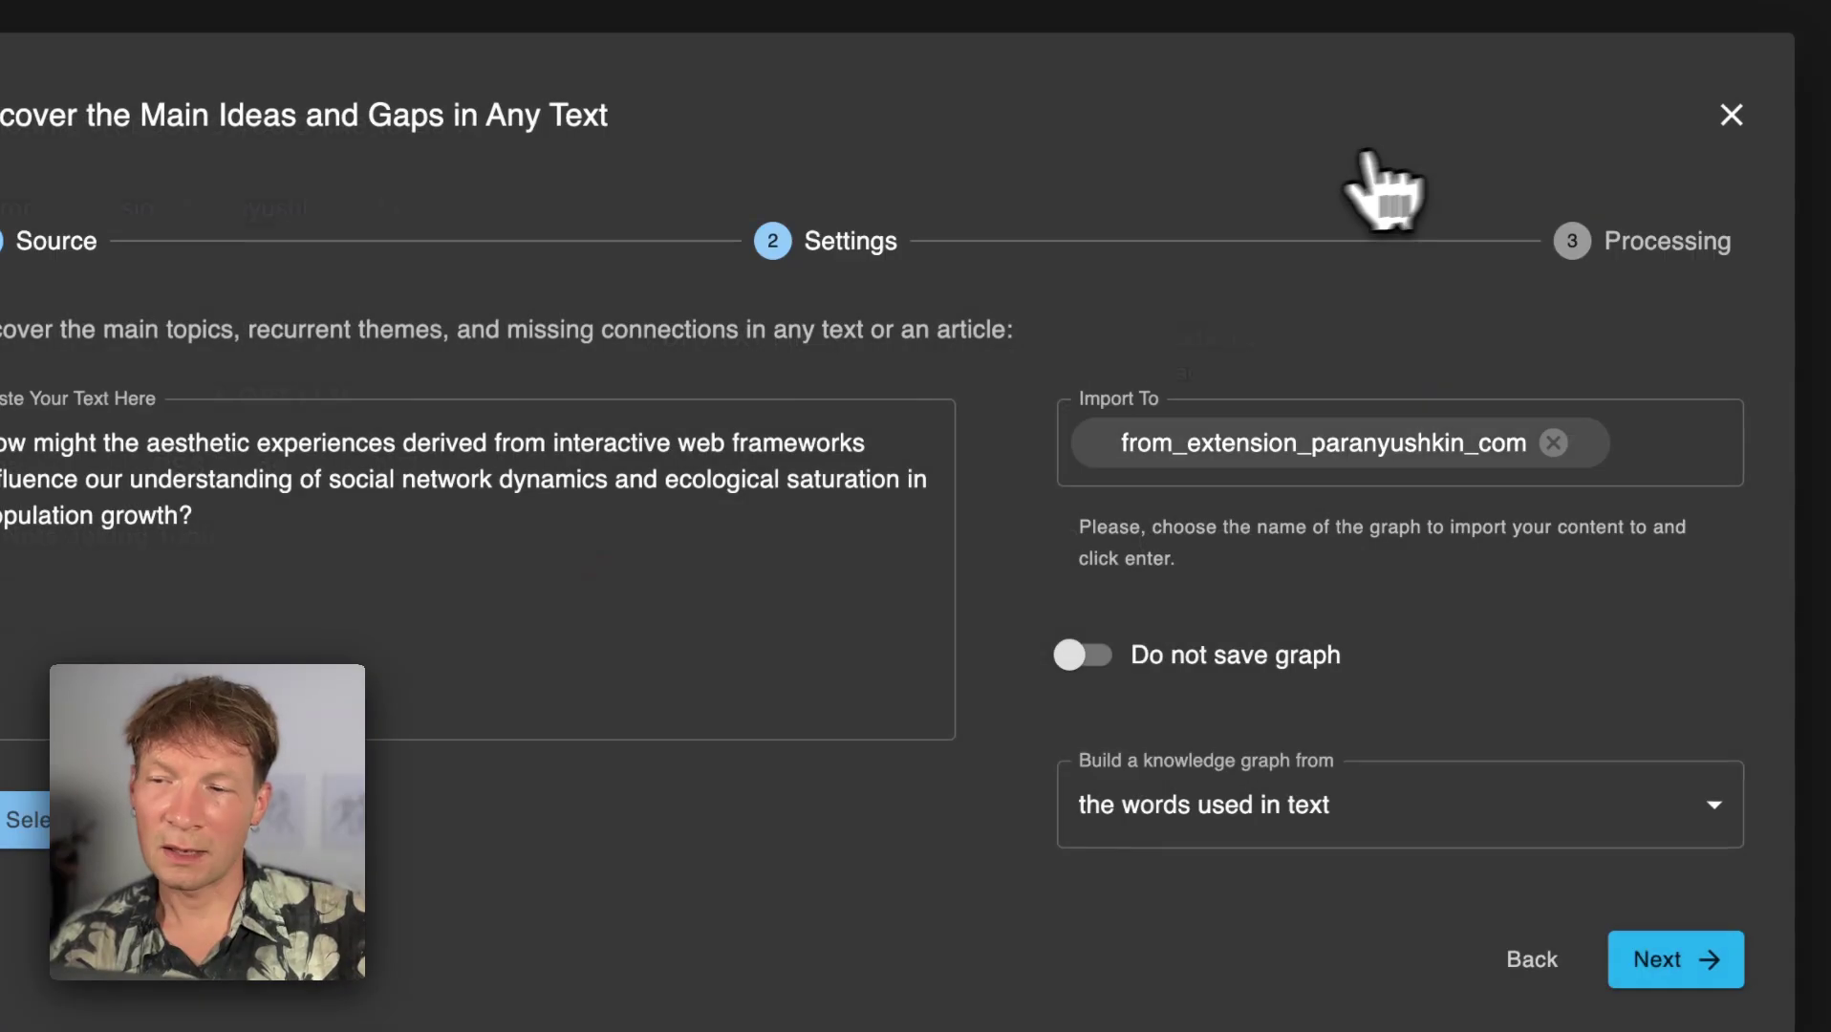
{"action": "left_click", "coordinate": [1676, 960]}
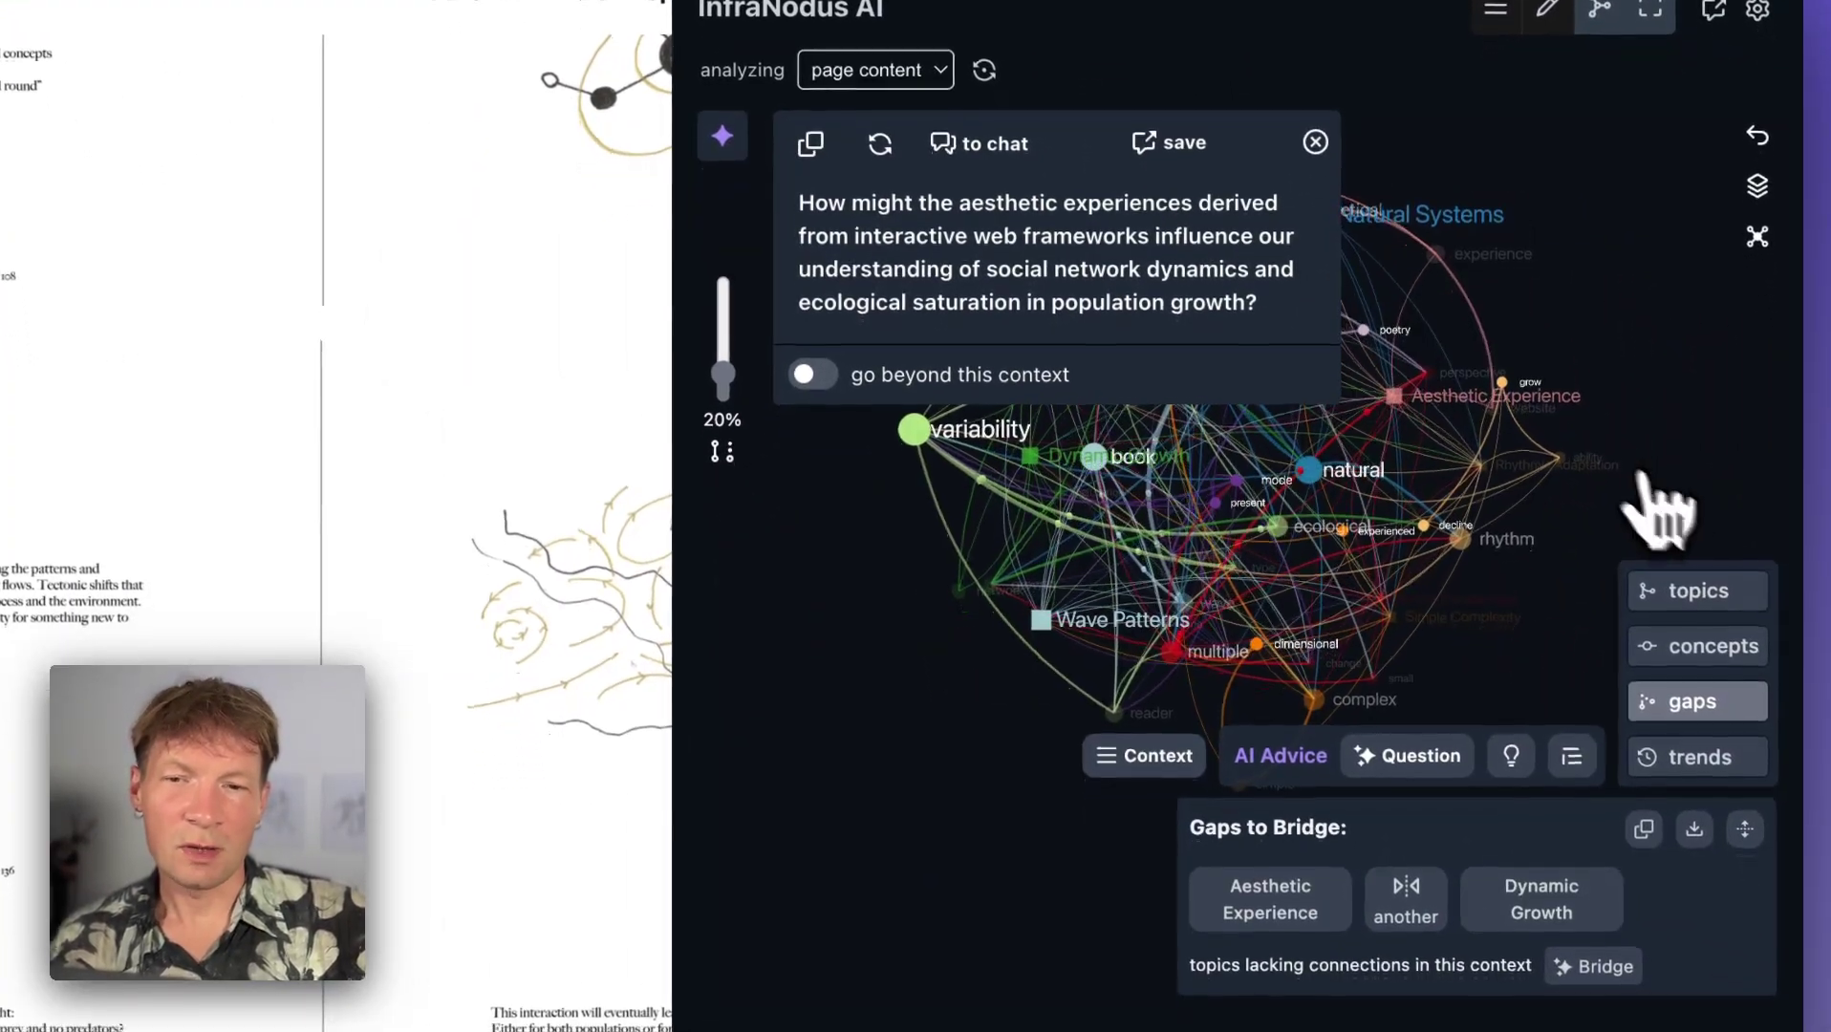
Close the saved question, show the gaps again, and cycle through them to the one between Wave Patterns and Rhythmic Adaptation
{"action": "left_click", "coordinate": [1316, 143]}
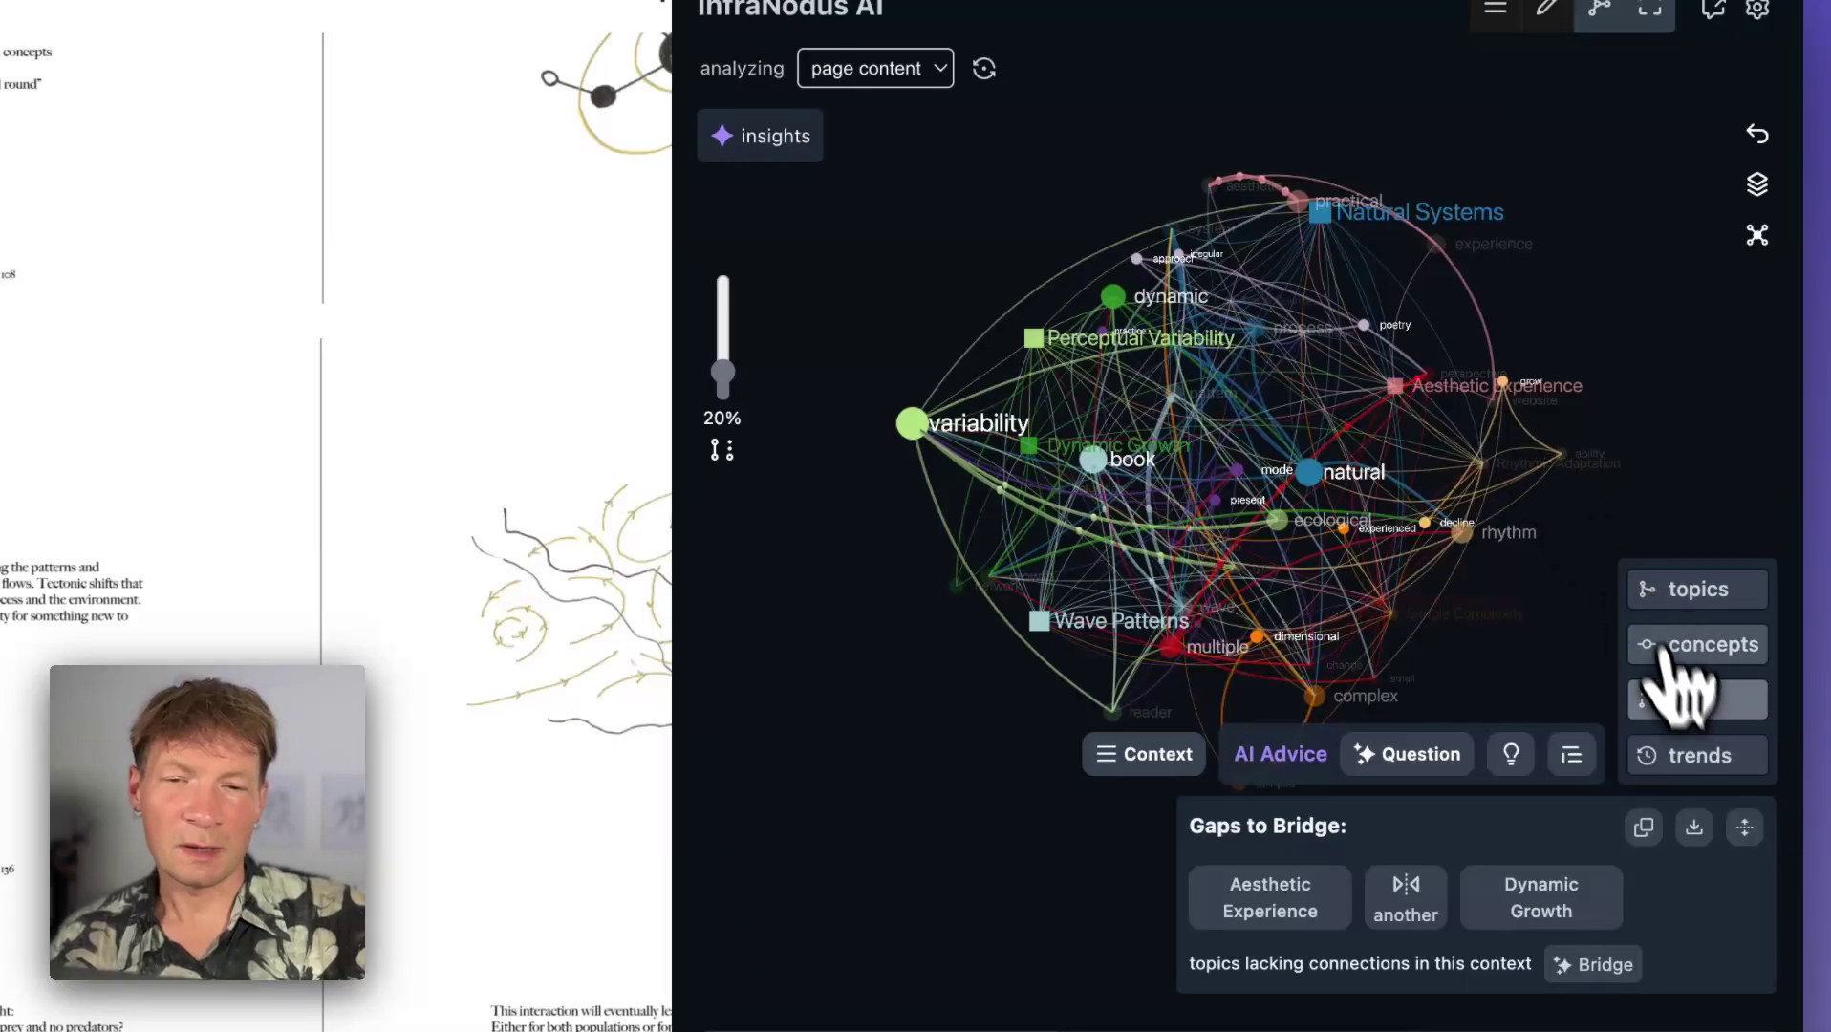
{"action": "left_click", "coordinate": [1687, 702]}
{"action": "left_click", "coordinate": [1672, 764]}
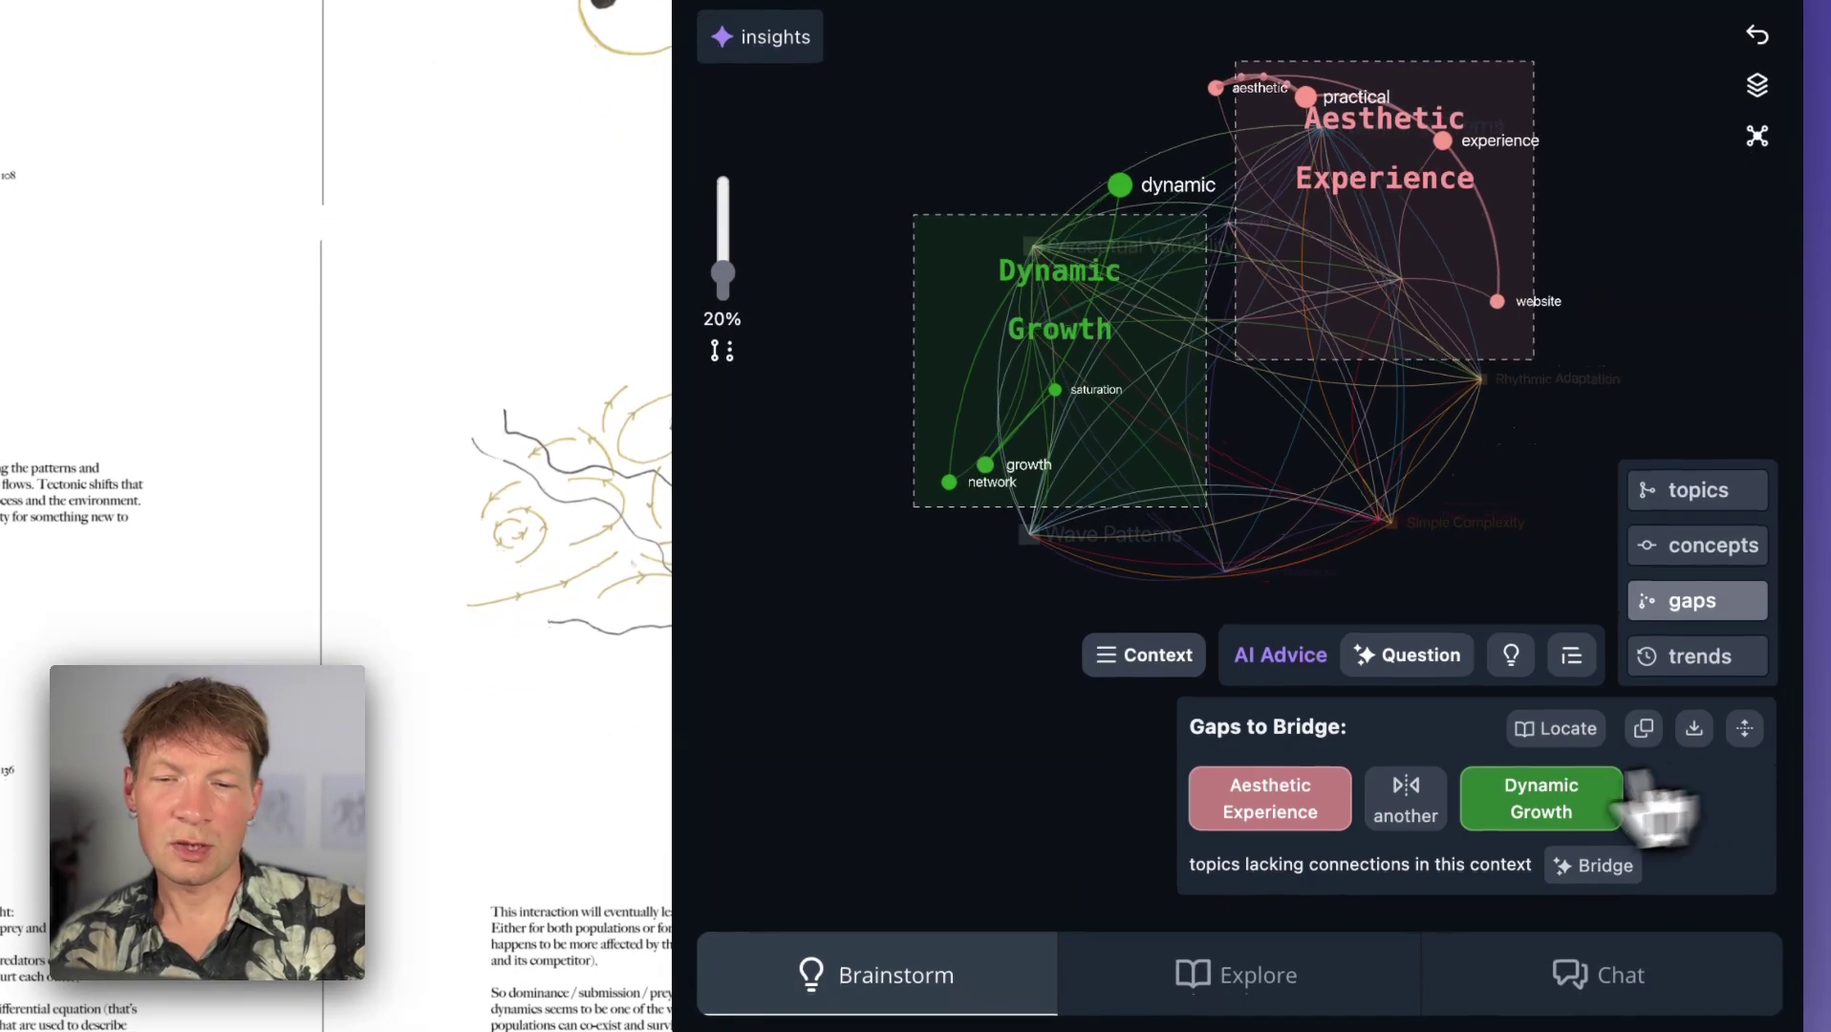
{"action": "left_click", "coordinate": [1401, 812]}
{"action": "left_click", "coordinate": [1401, 812]}
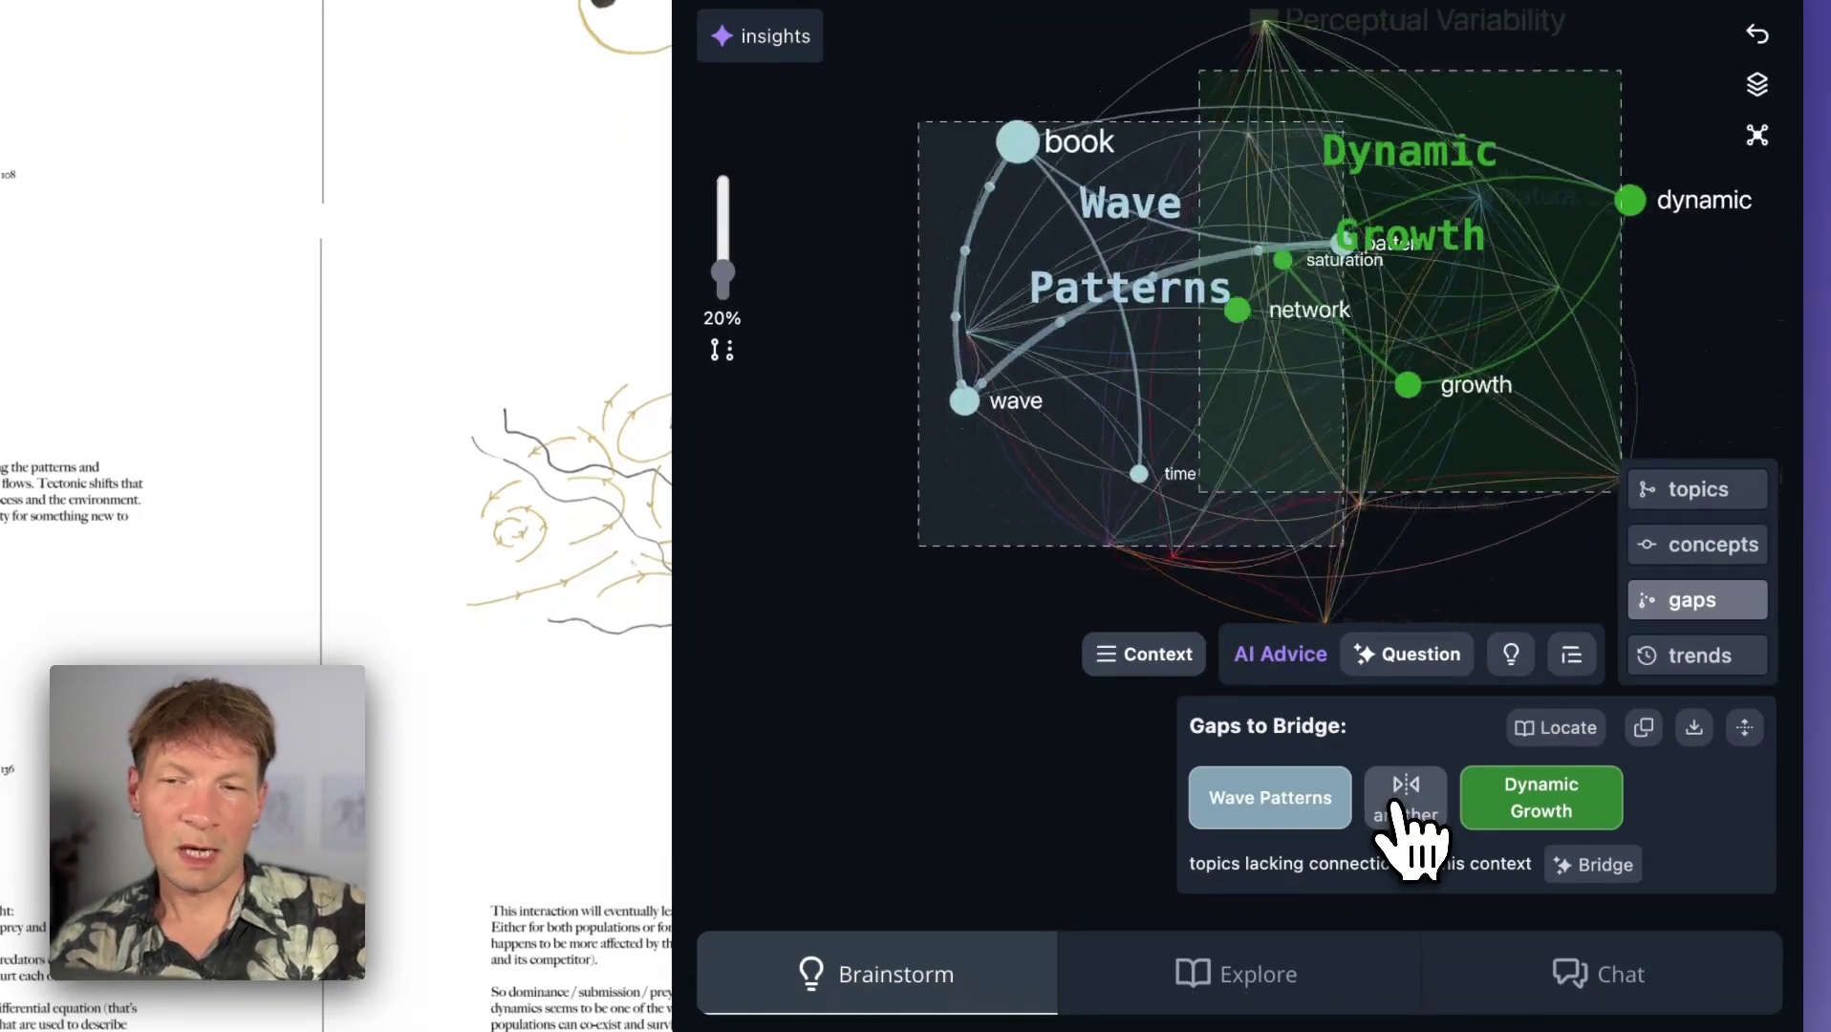
{"action": "left_click", "coordinate": [1401, 812]}
{"action": "left_click", "coordinate": [1402, 813]}
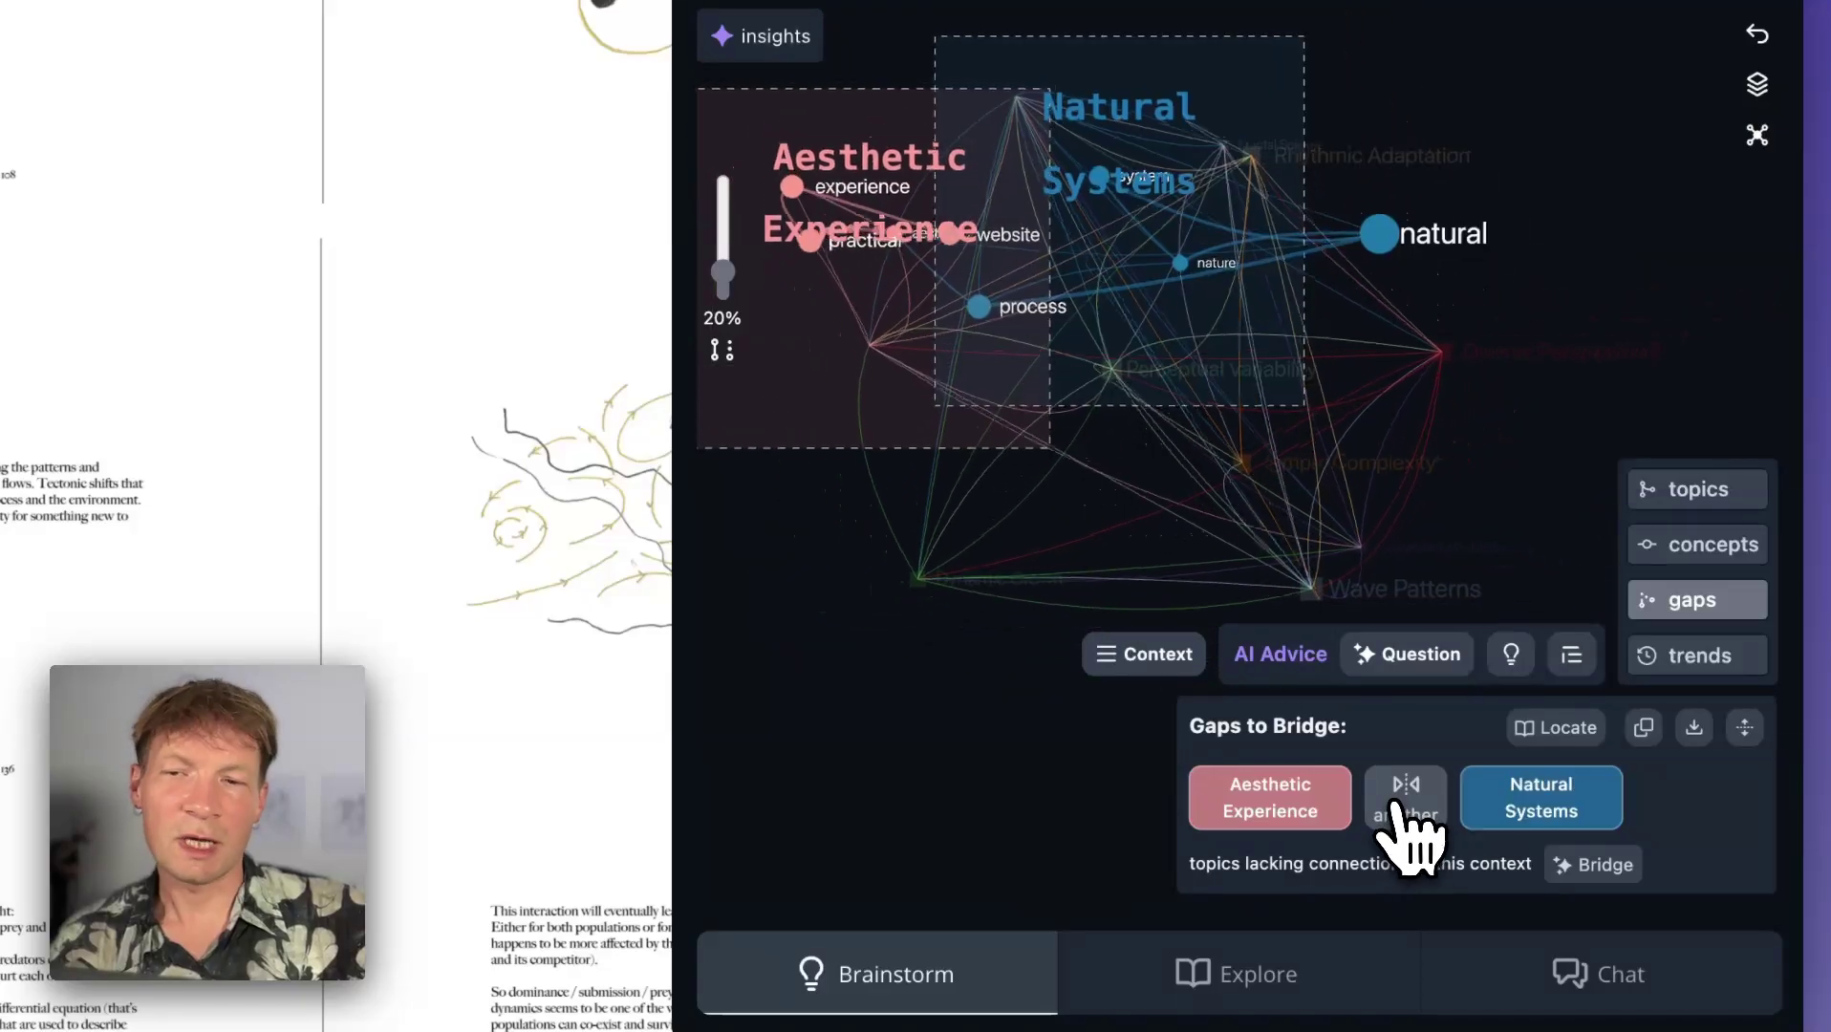
{"action": "left_click", "coordinate": [1402, 812]}
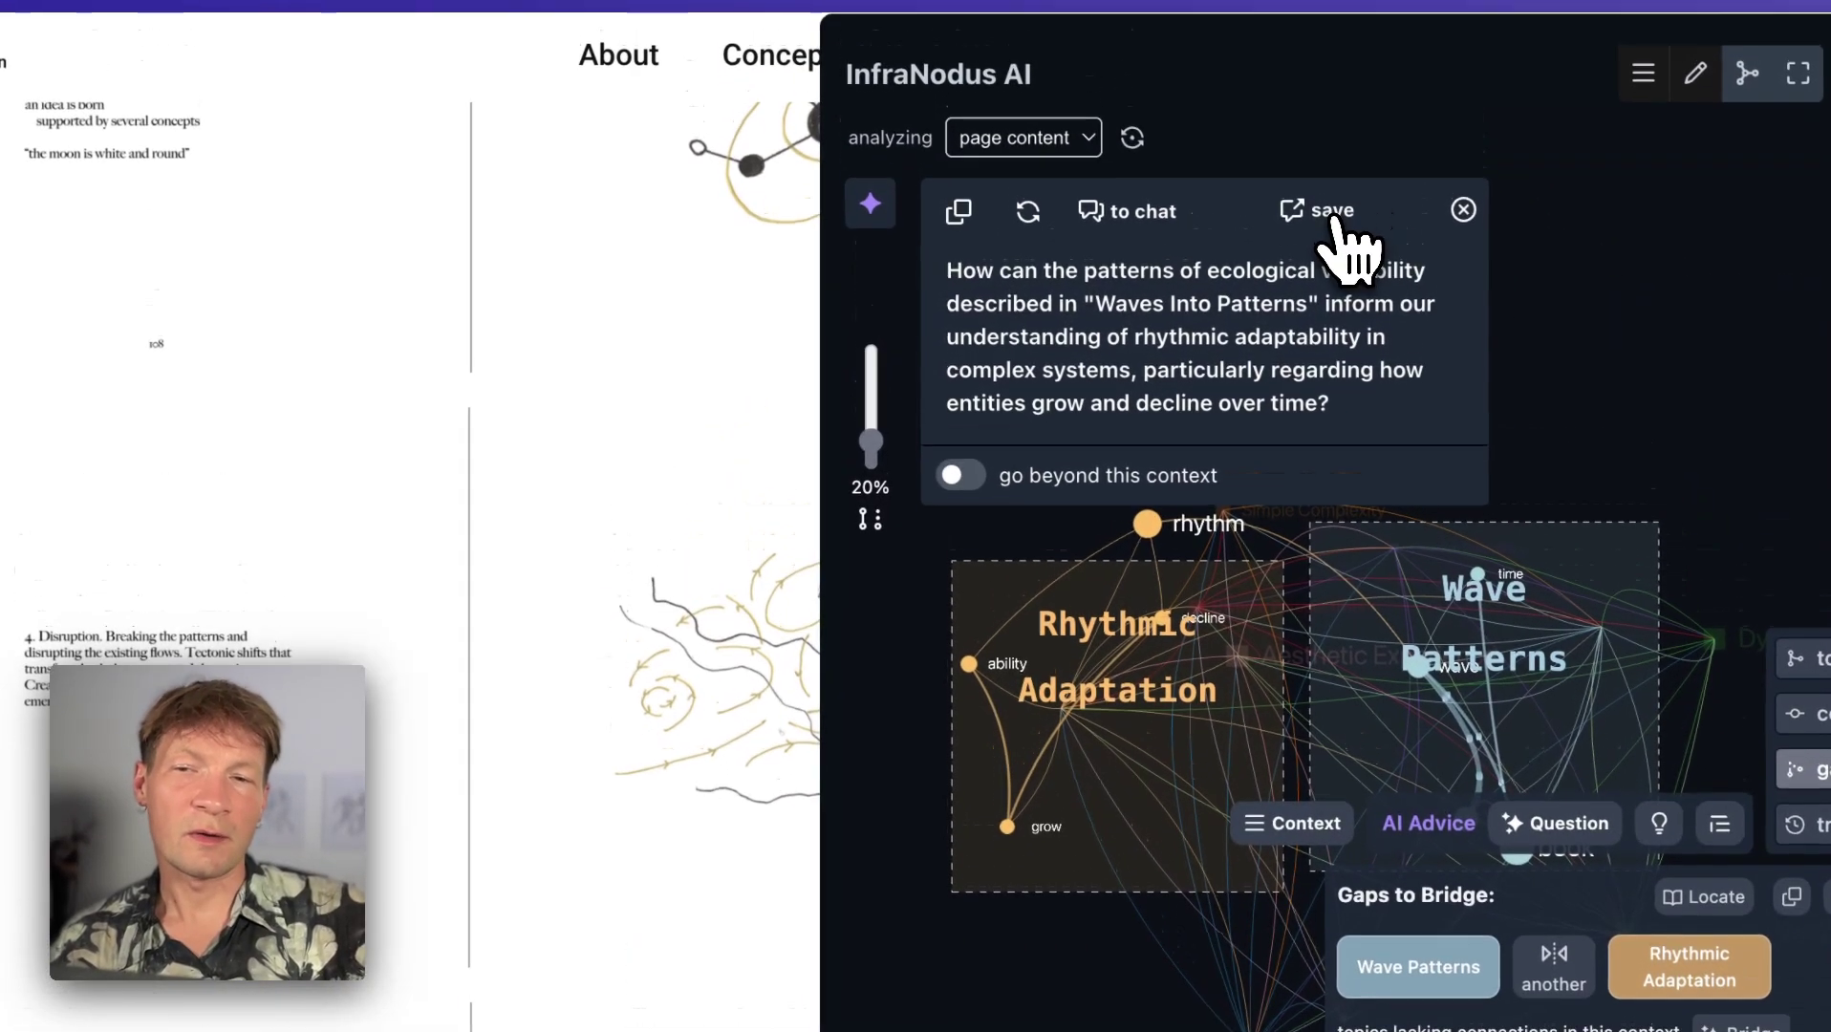
Save the ecological variability question to the prefilled extension graph and toggle the AI-generated names of its main topics
{"action": "left_click", "coordinate": [1302, 26]}
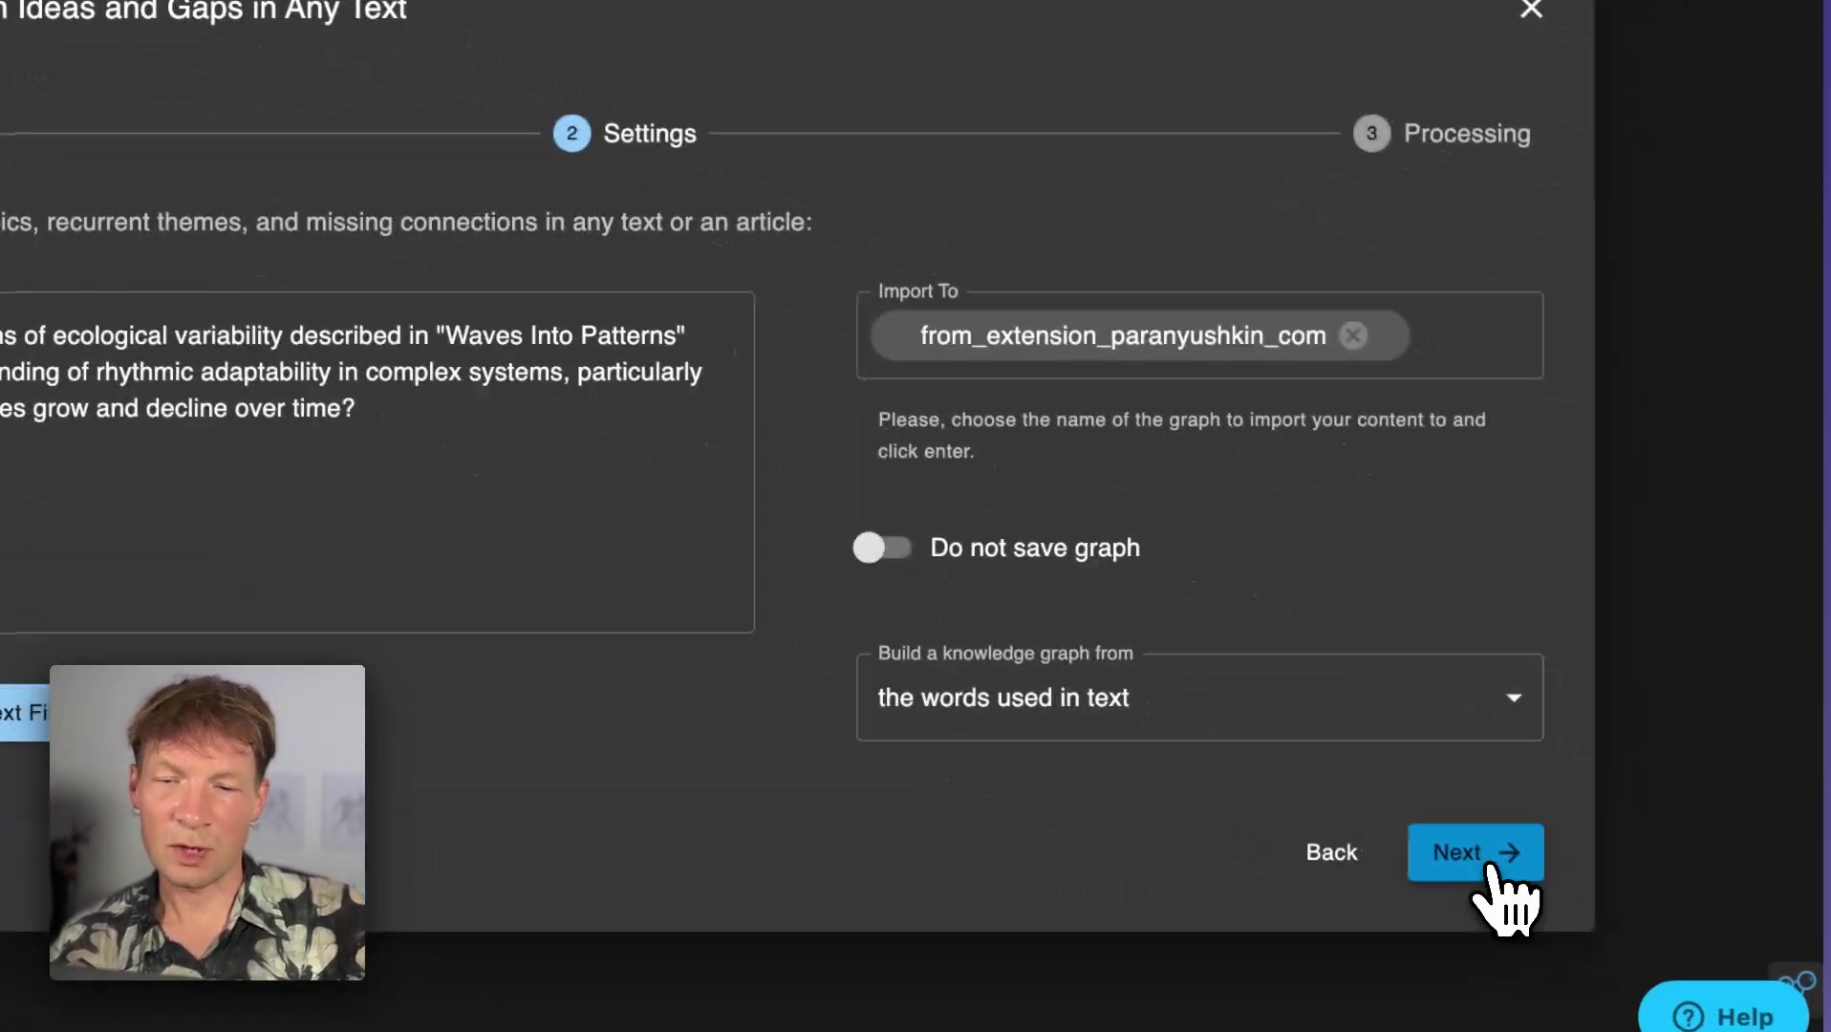
{"action": "left_click", "coordinate": [1656, 1023]}
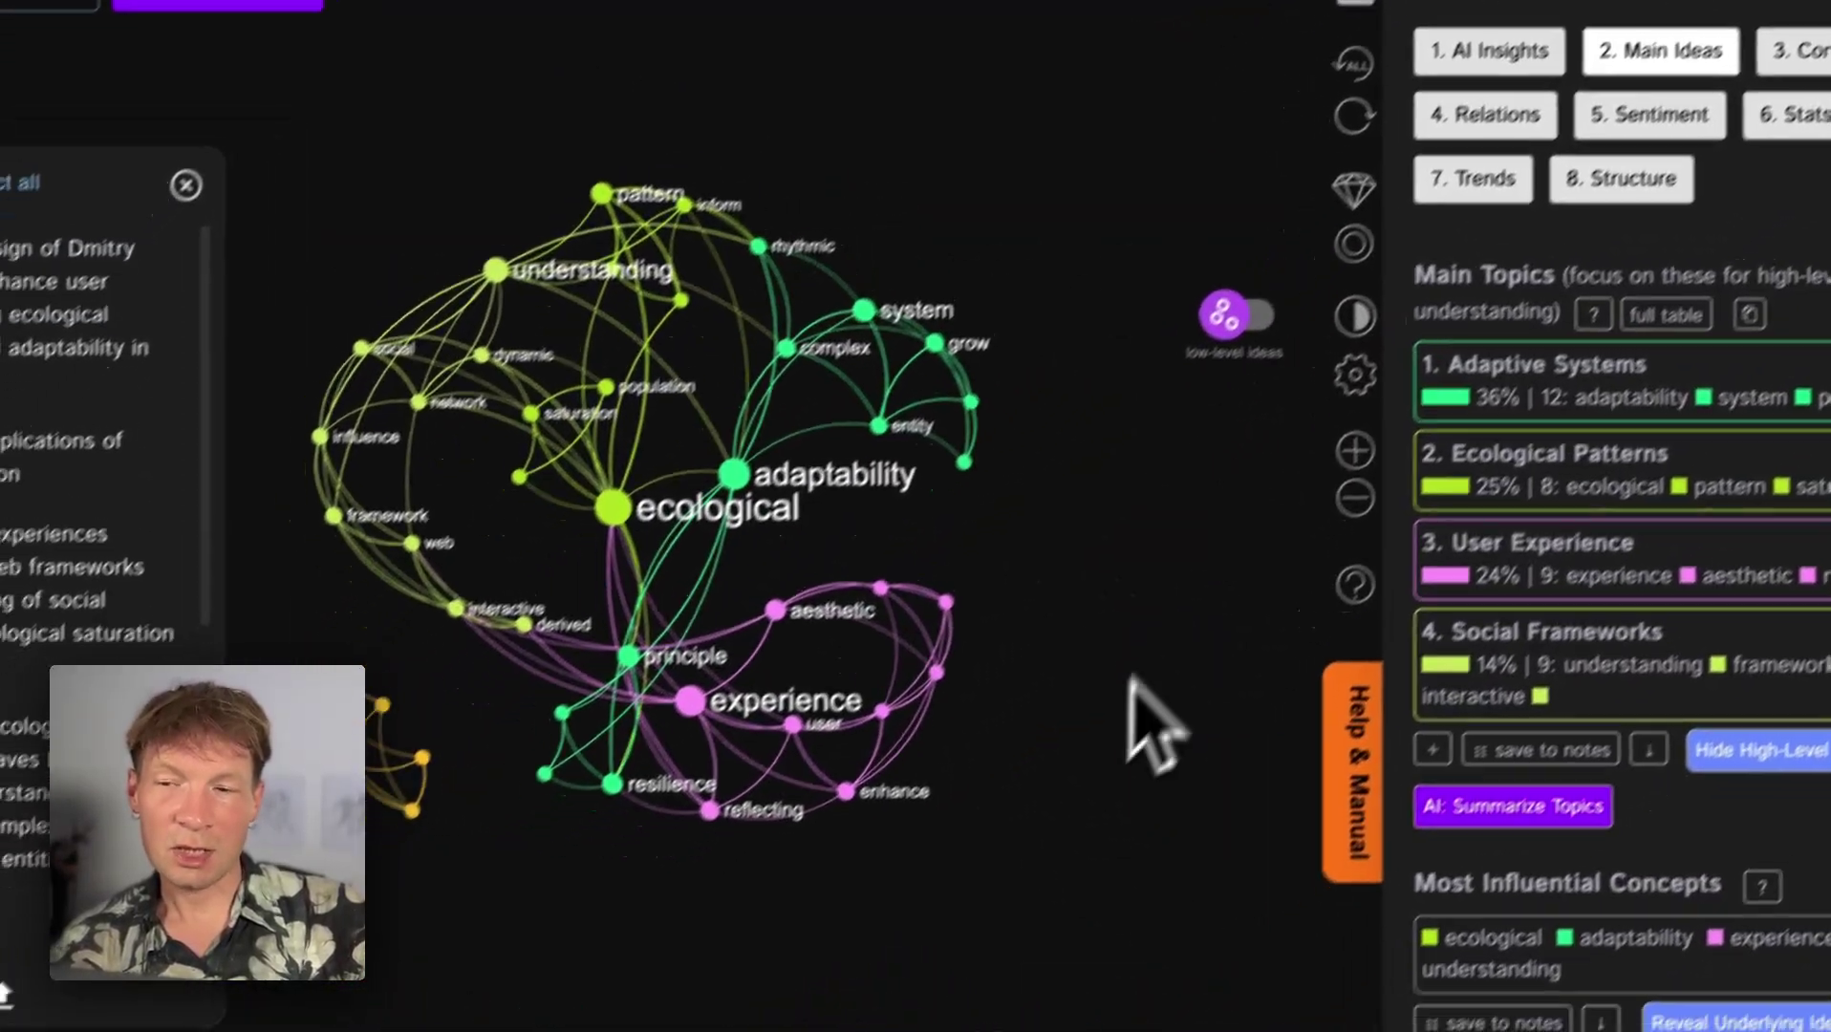
{"action": "left_click", "coordinate": [1250, 317]}
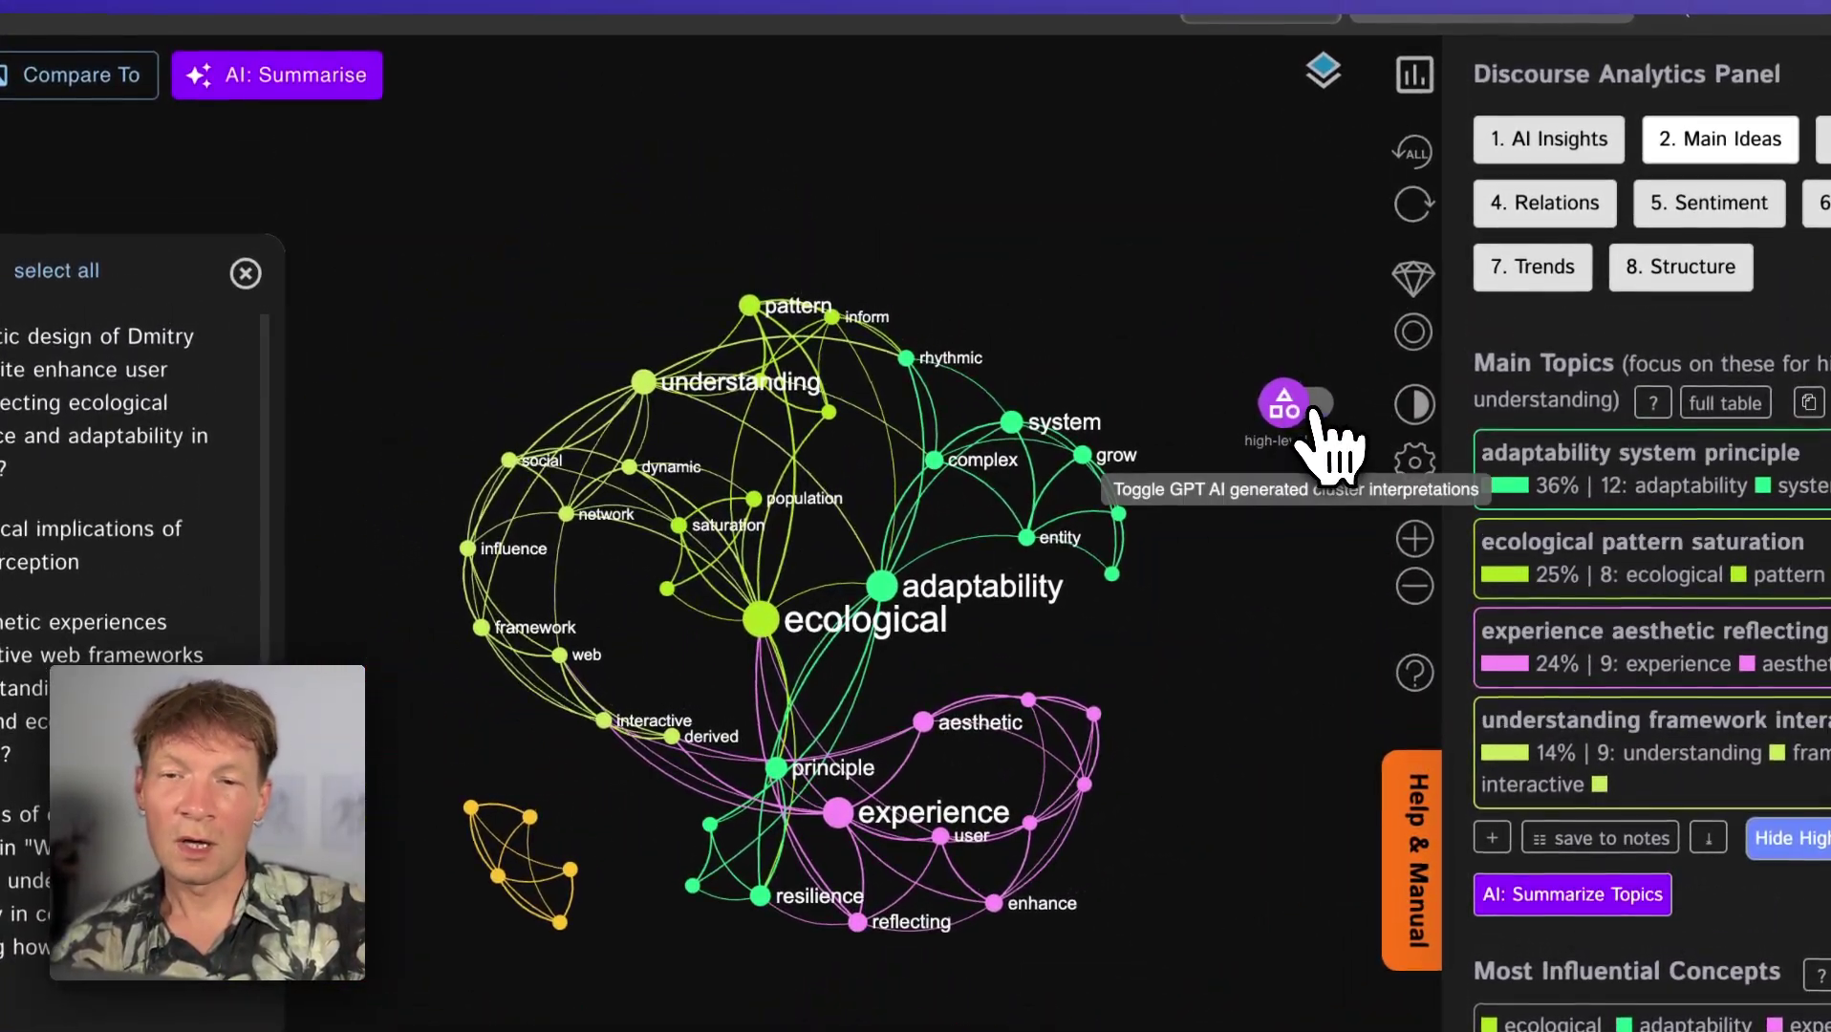
{"action": "left_click", "coordinate": [1312, 409]}
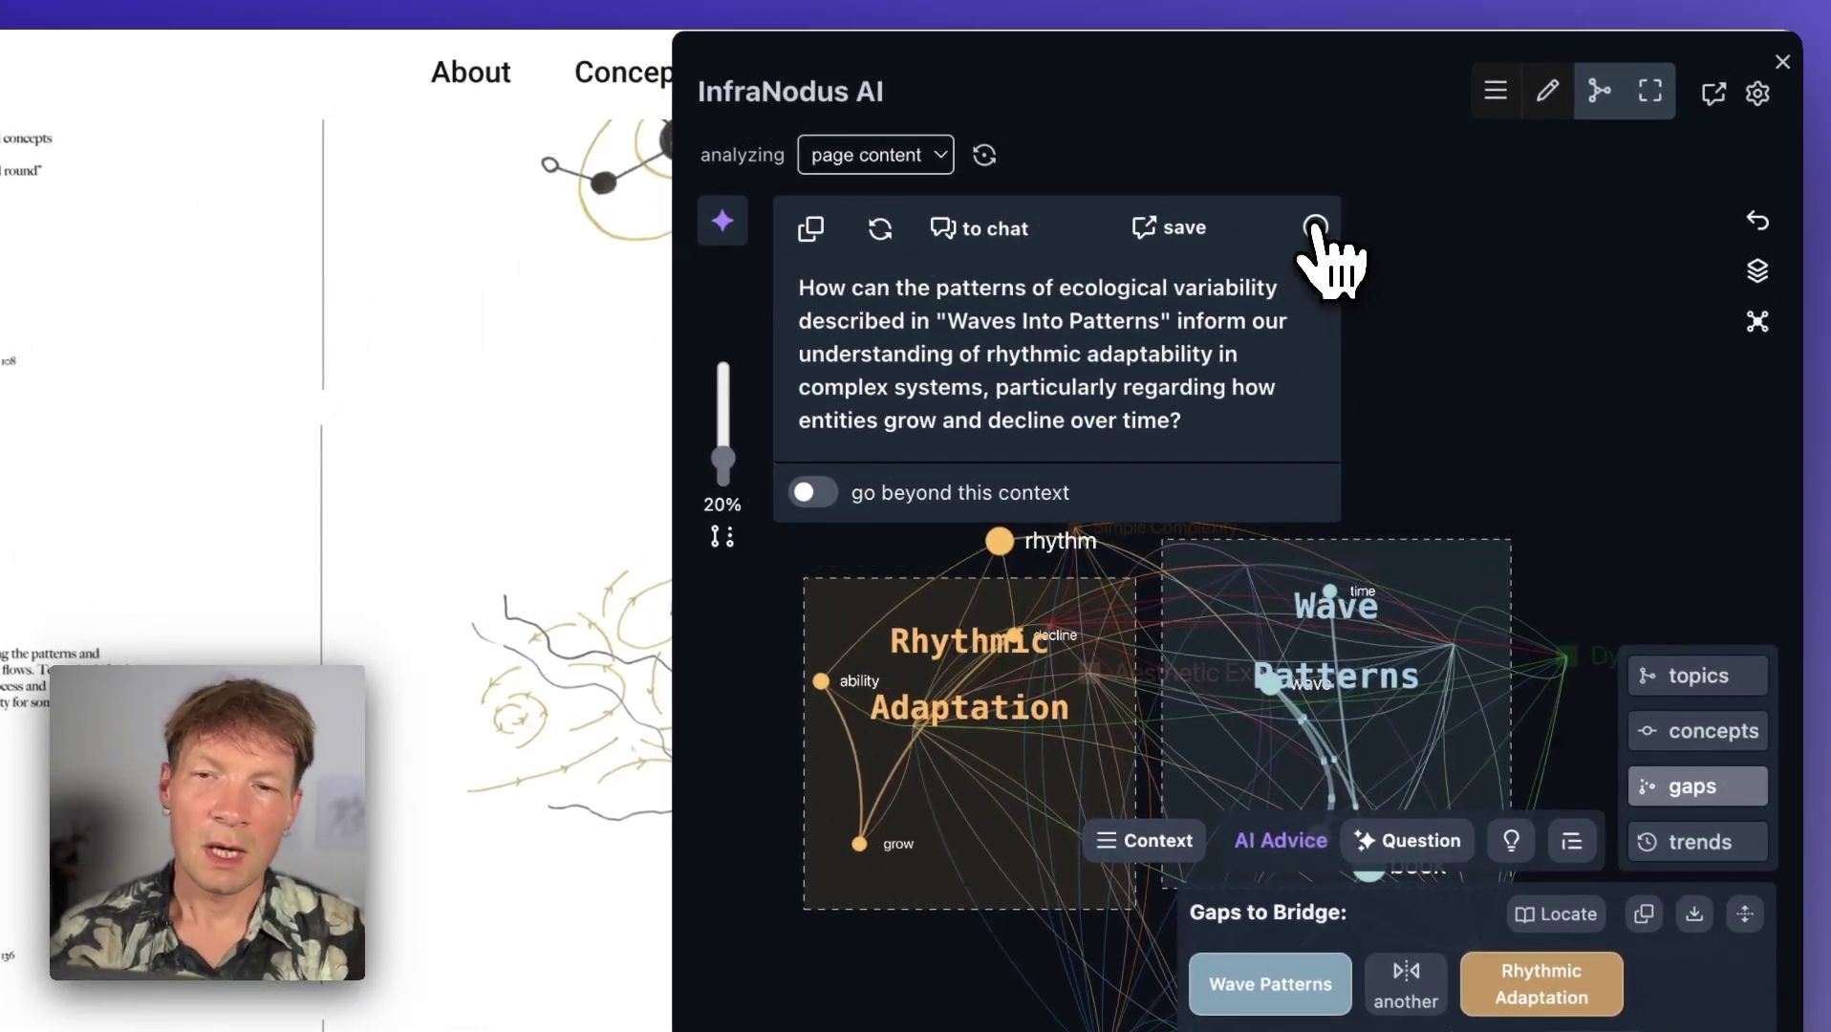
Close the ecological variability question and the extension panel, and go back up the book page
{"action": "left_click", "coordinate": [1315, 227]}
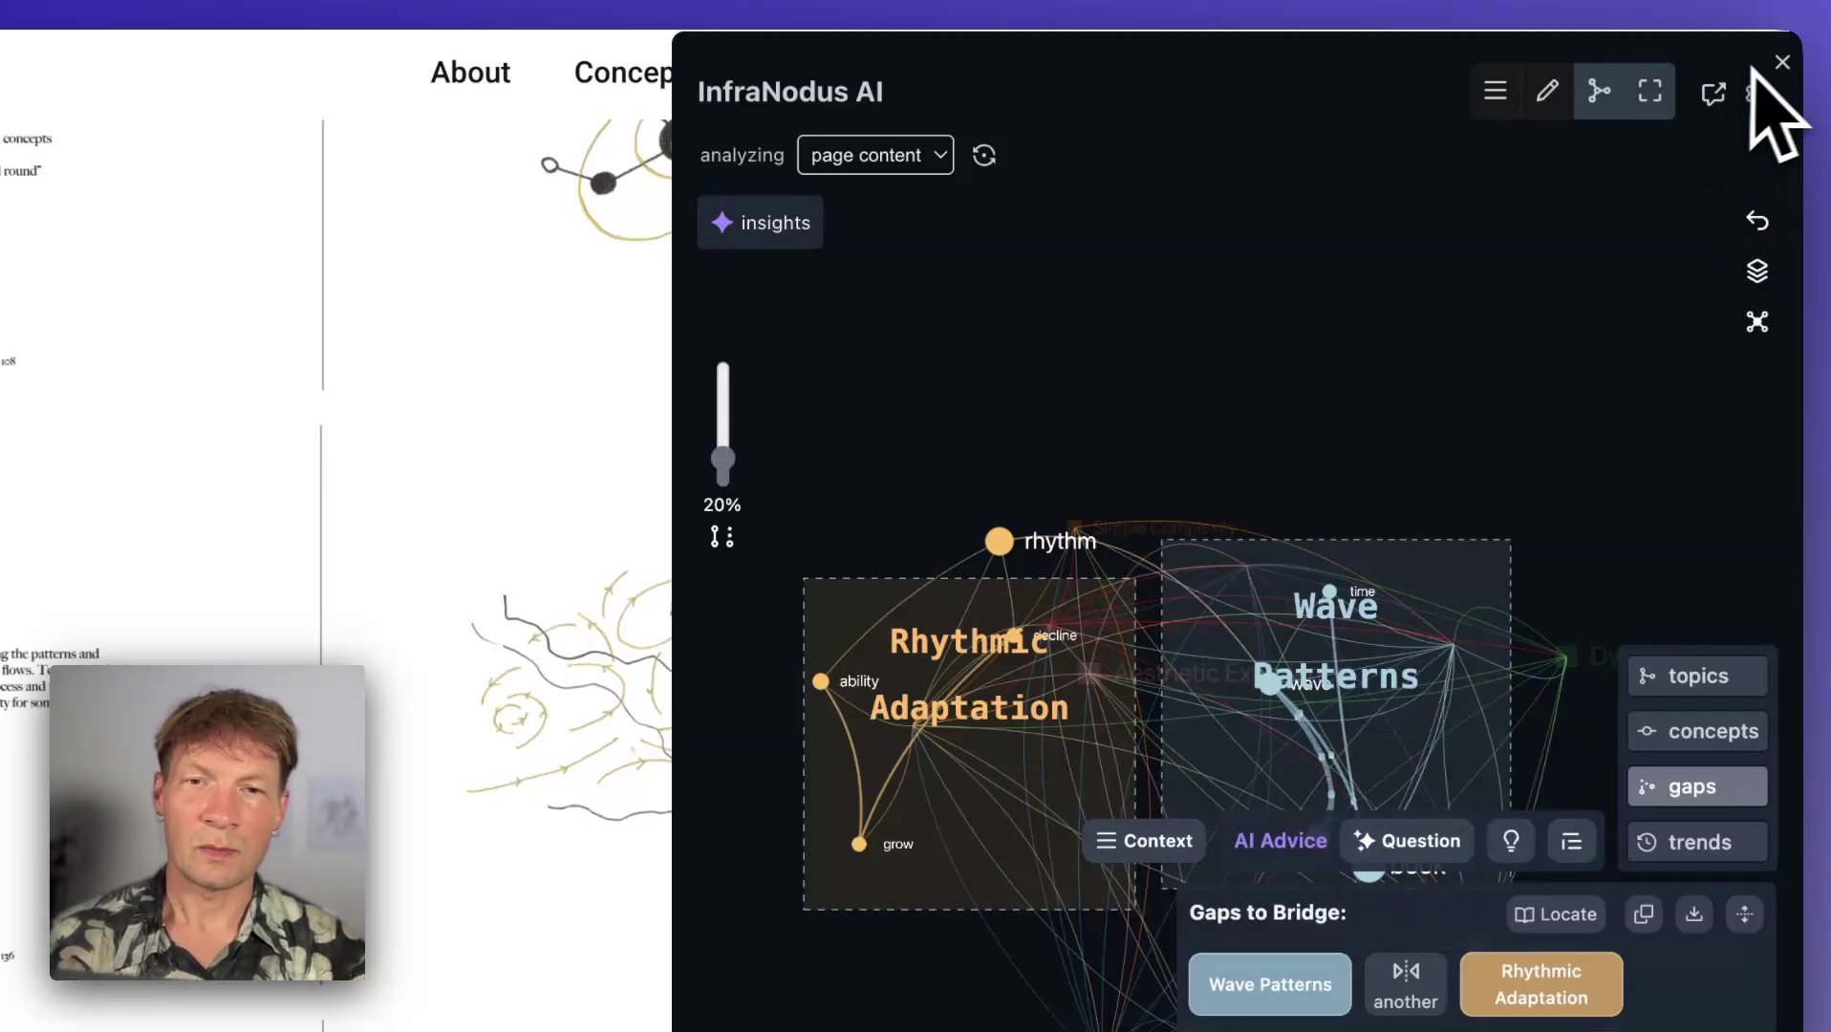
{"action": "left_click", "coordinate": [1783, 63]}
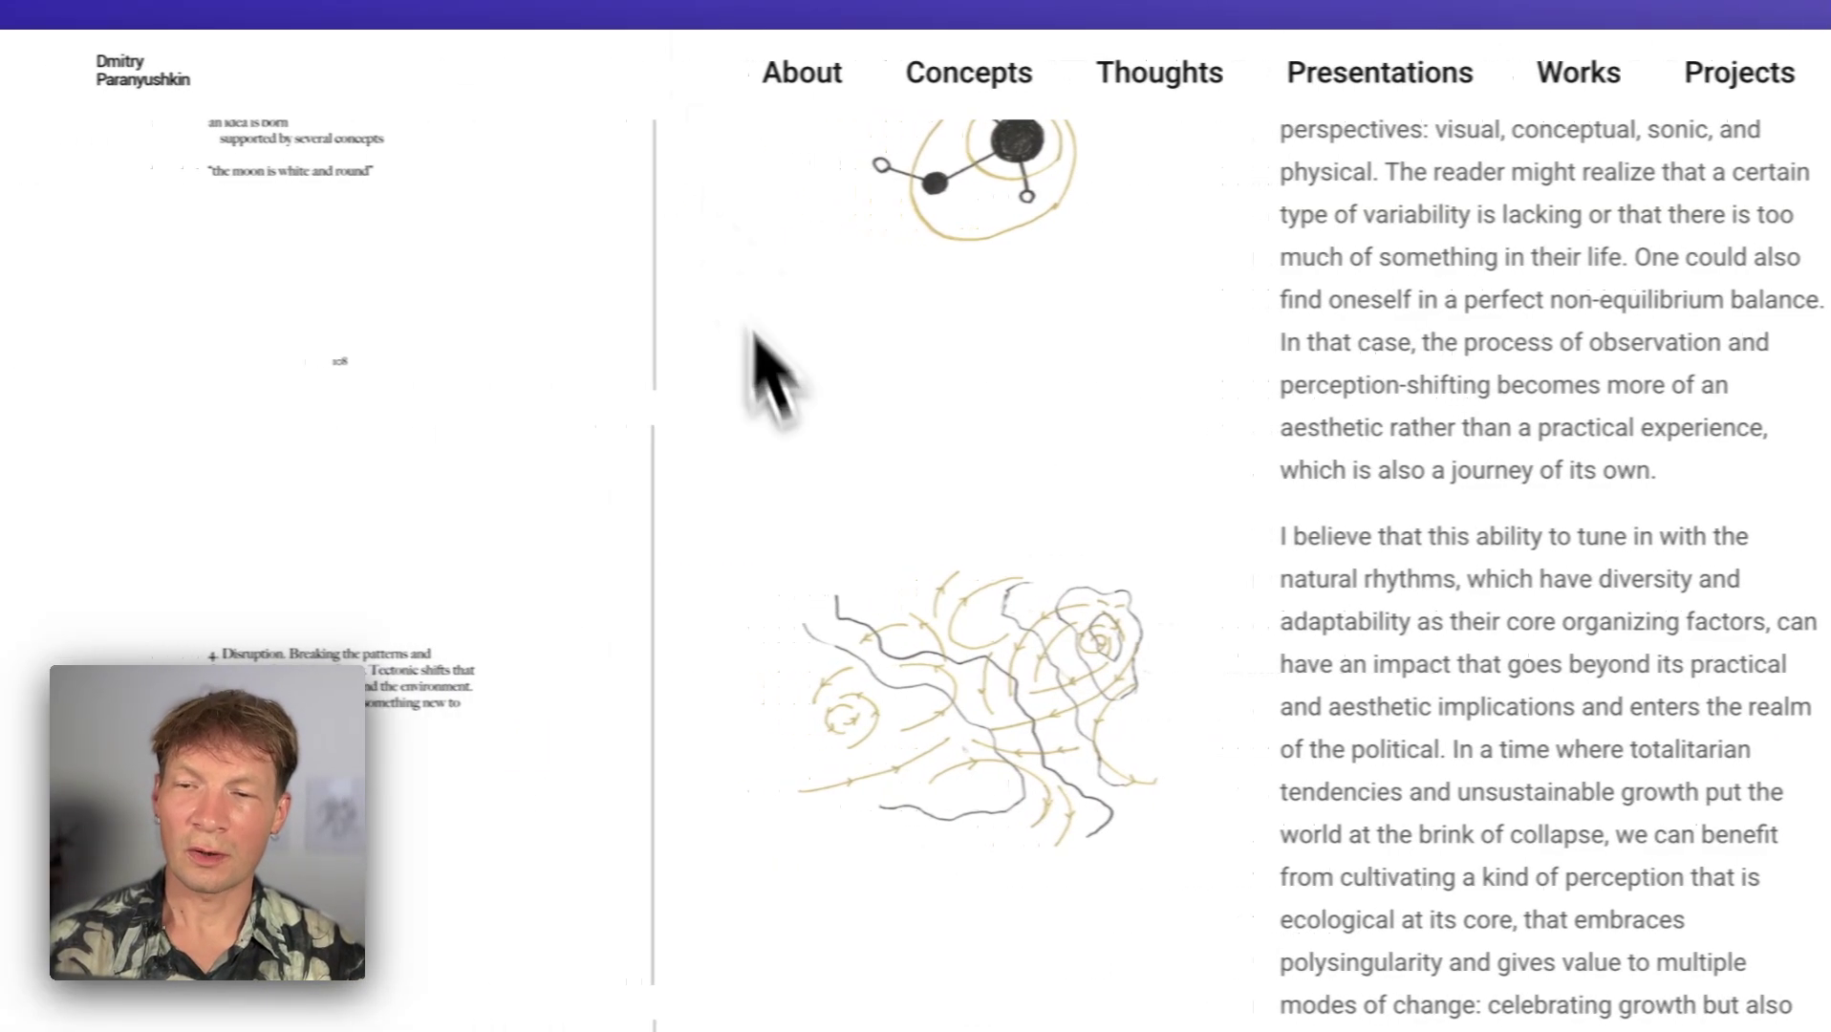
{"action": "scroll", "coordinate": [764, 402], "scroll_direction": "up", "scroll_amount": 5}
{"action": "scroll", "coordinate": [822, 473], "scroll_direction": "up", "scroll_amount": 5}
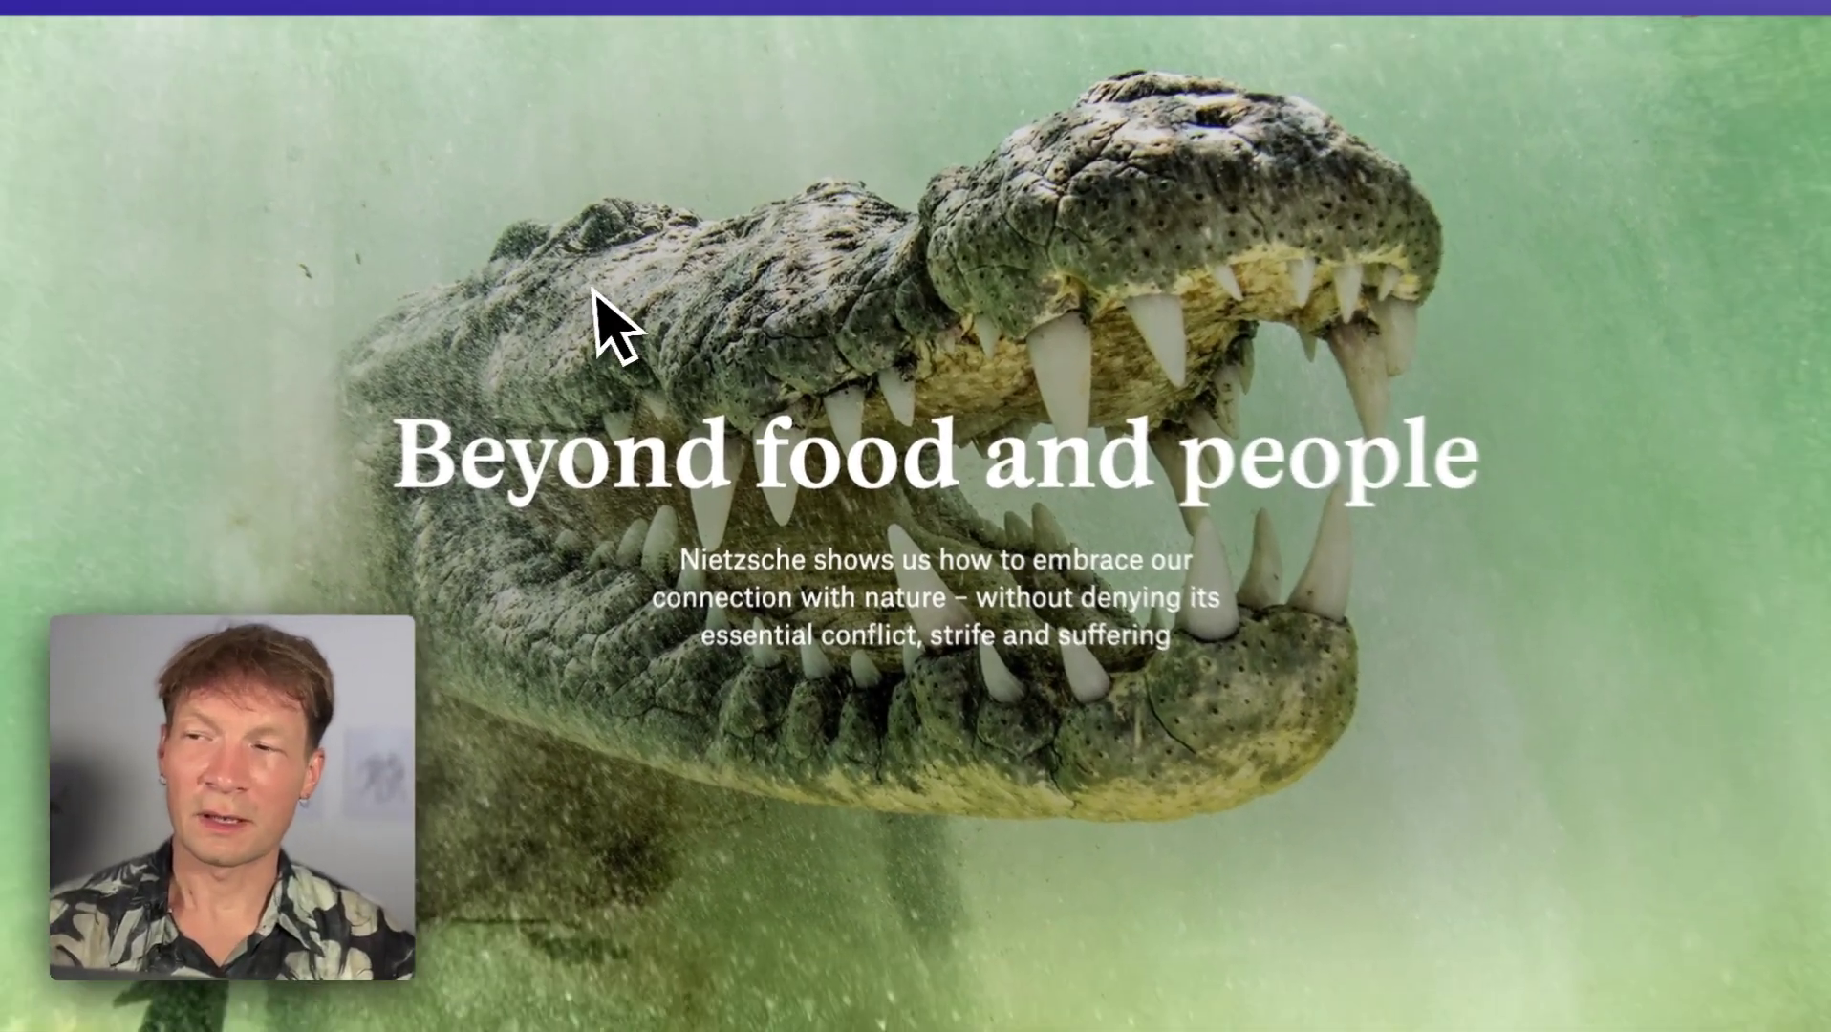
Skim the article "Beyond food and people" and open the InfraNodus AI topic graph for its content
{"action": "scroll", "coordinate": [621, 487], "scroll_direction": "down", "scroll_amount": 5}
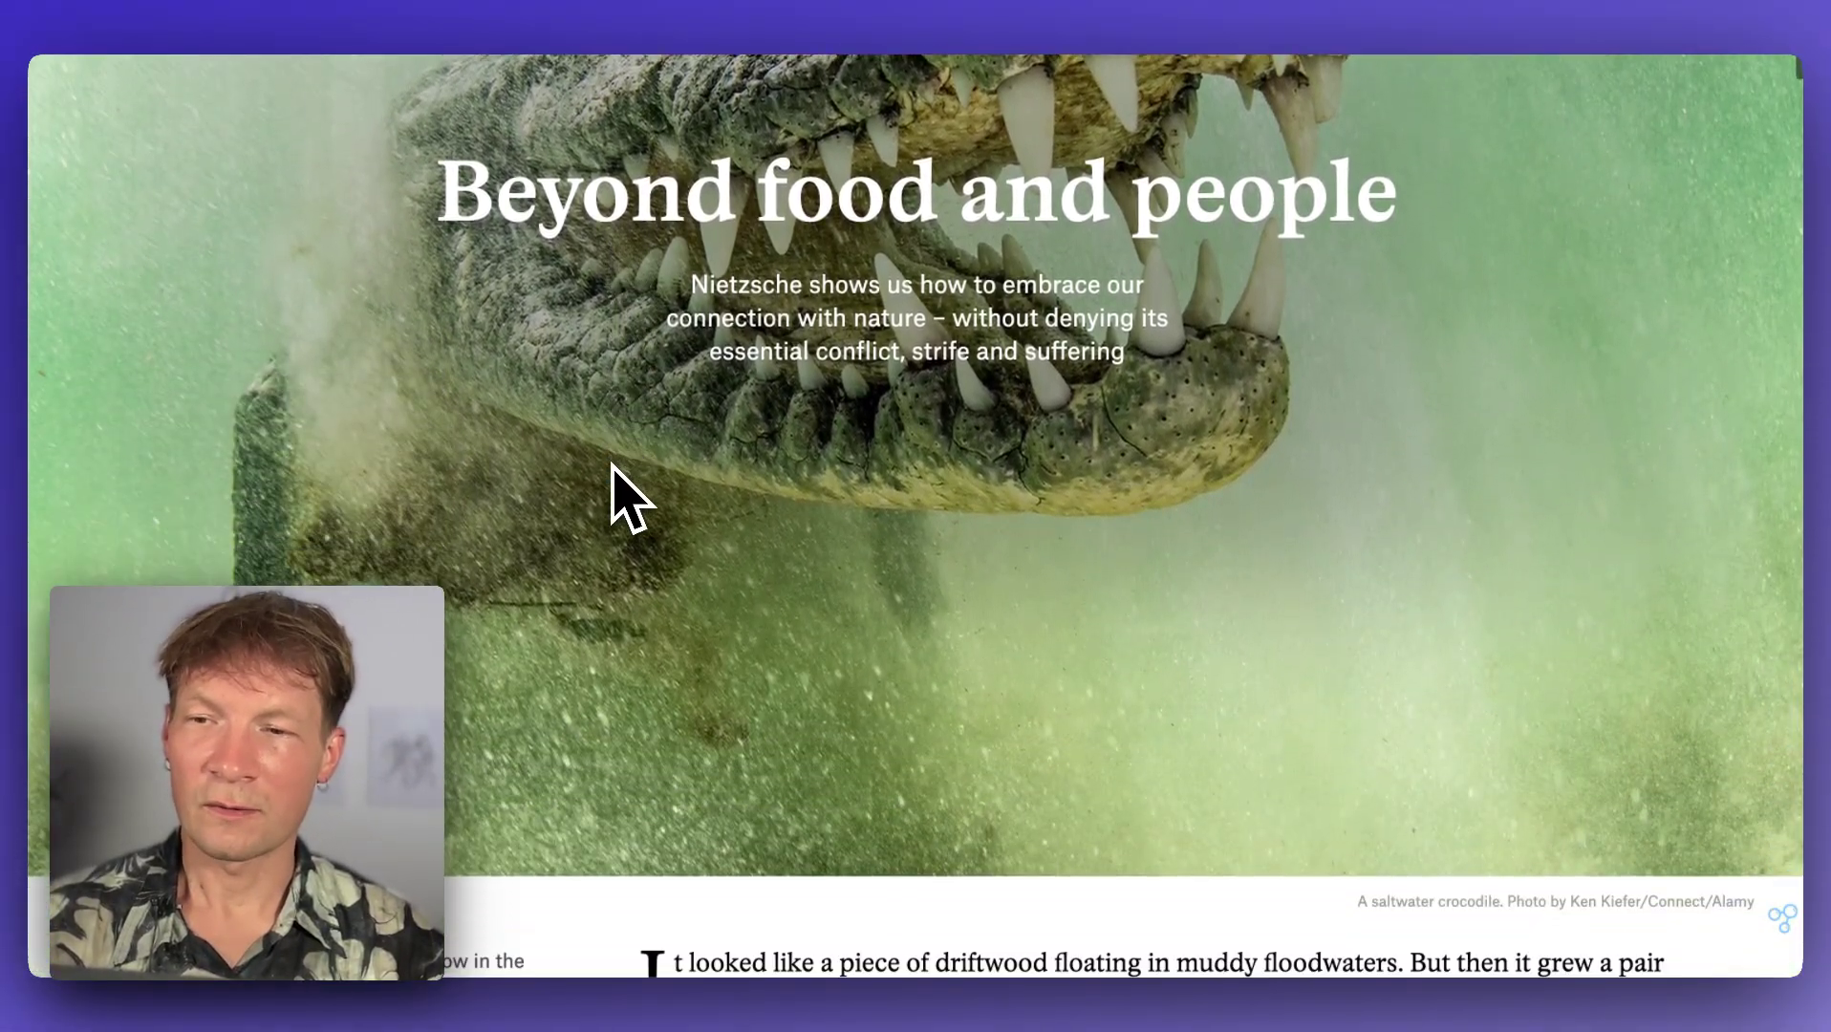
{"action": "scroll", "coordinate": [966, 473], "scroll_direction": "down", "scroll_amount": 15}
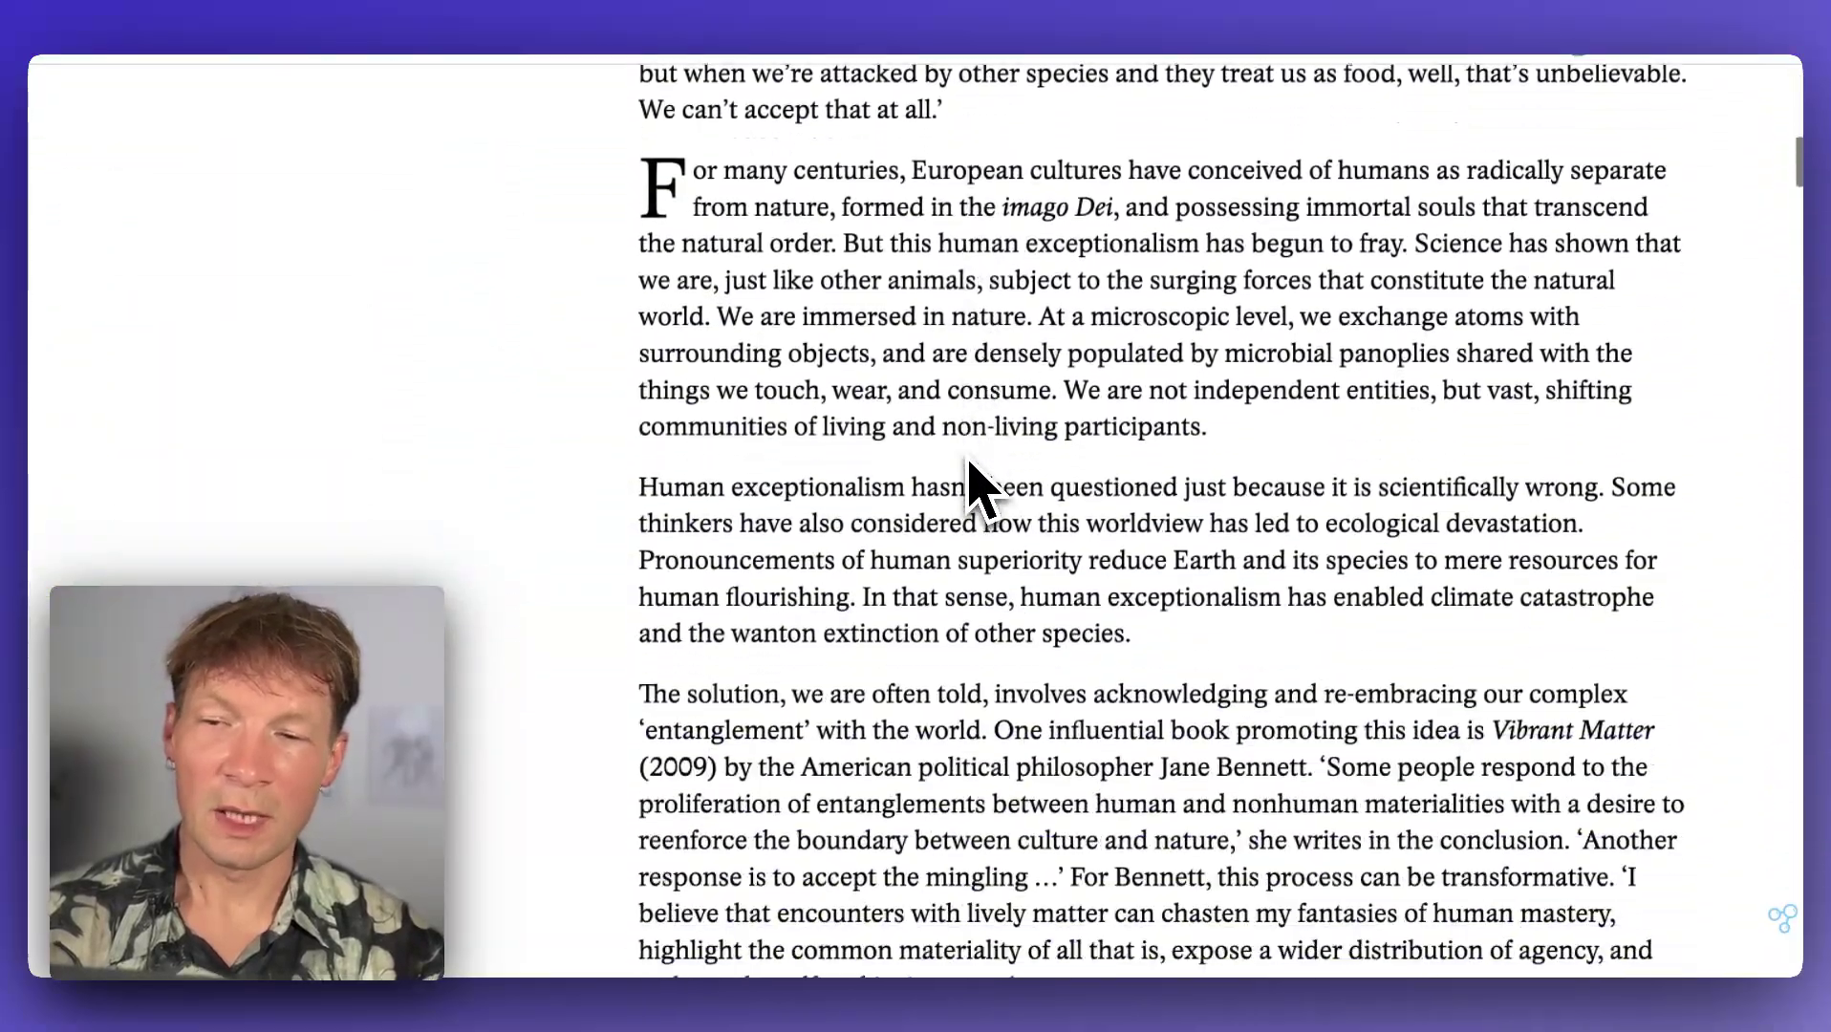
{"action": "scroll", "coordinate": [1314, 712], "scroll_direction": "down", "scroll_amount": 8}
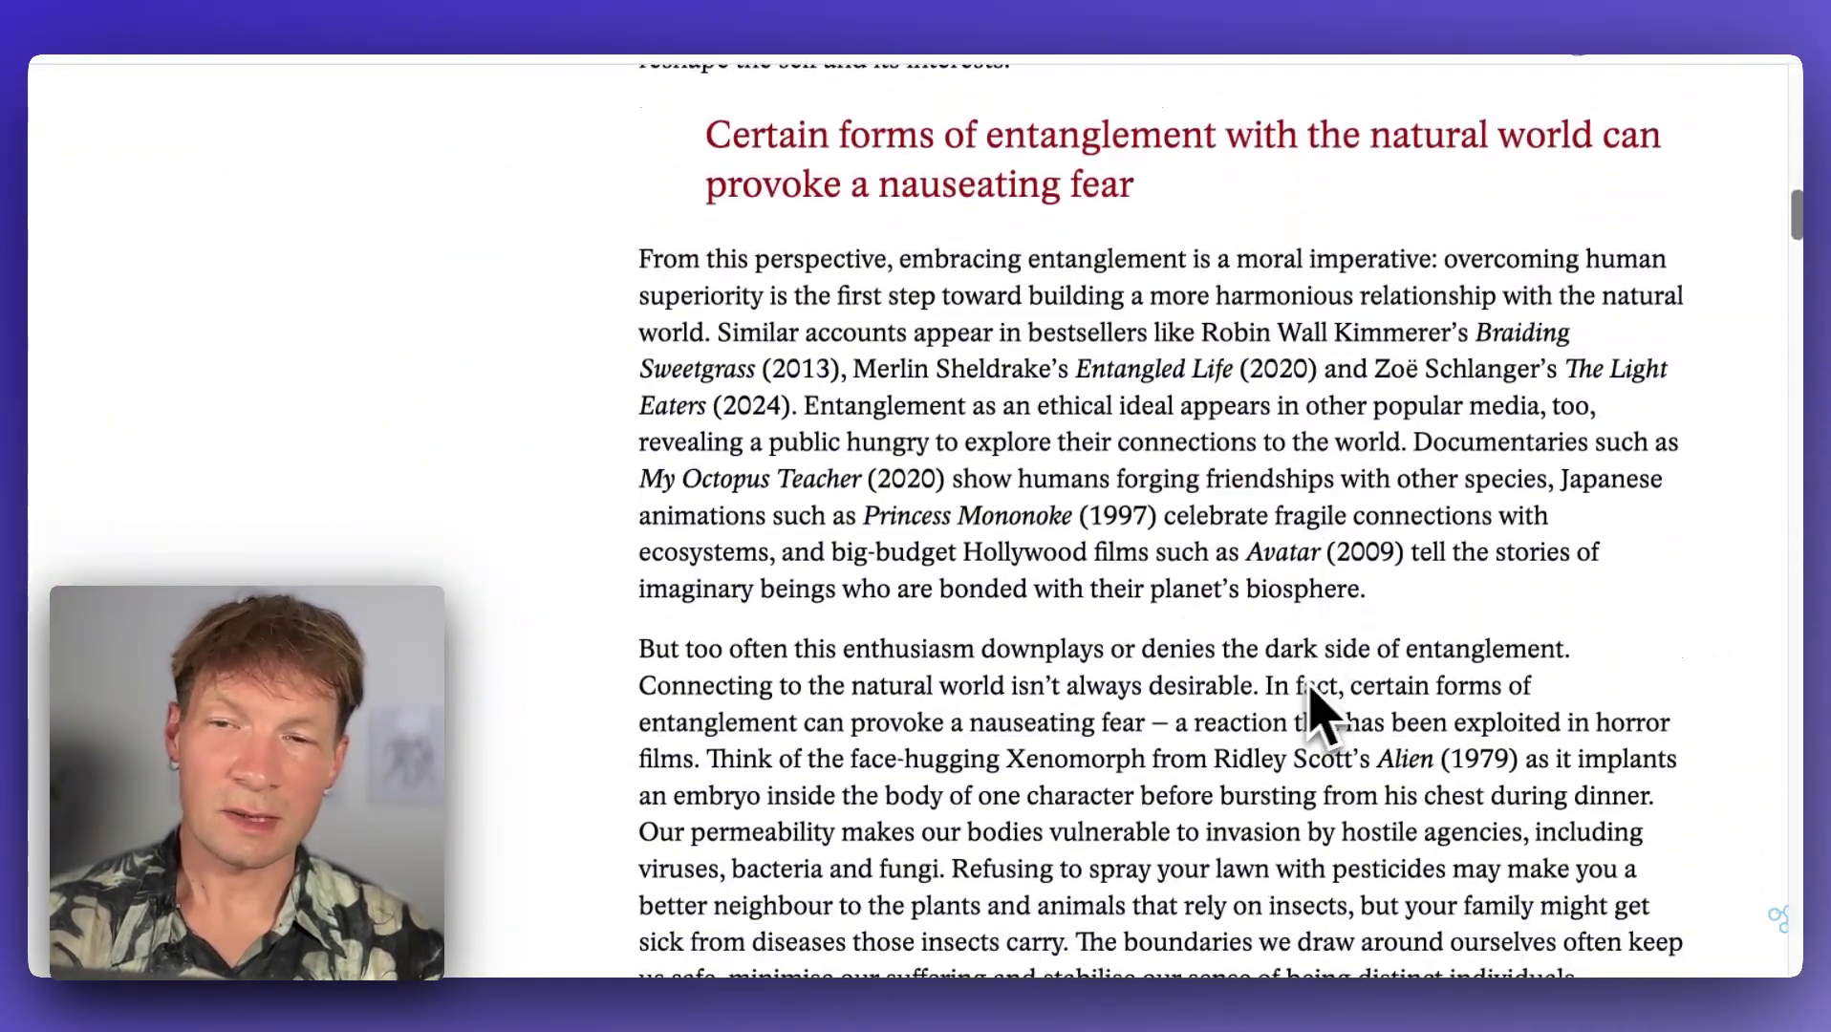
{"action": "scroll", "coordinate": [1625, 621], "scroll_direction": "down", "scroll_amount": 15}
{"action": "left_click", "coordinate": [1778, 919]}
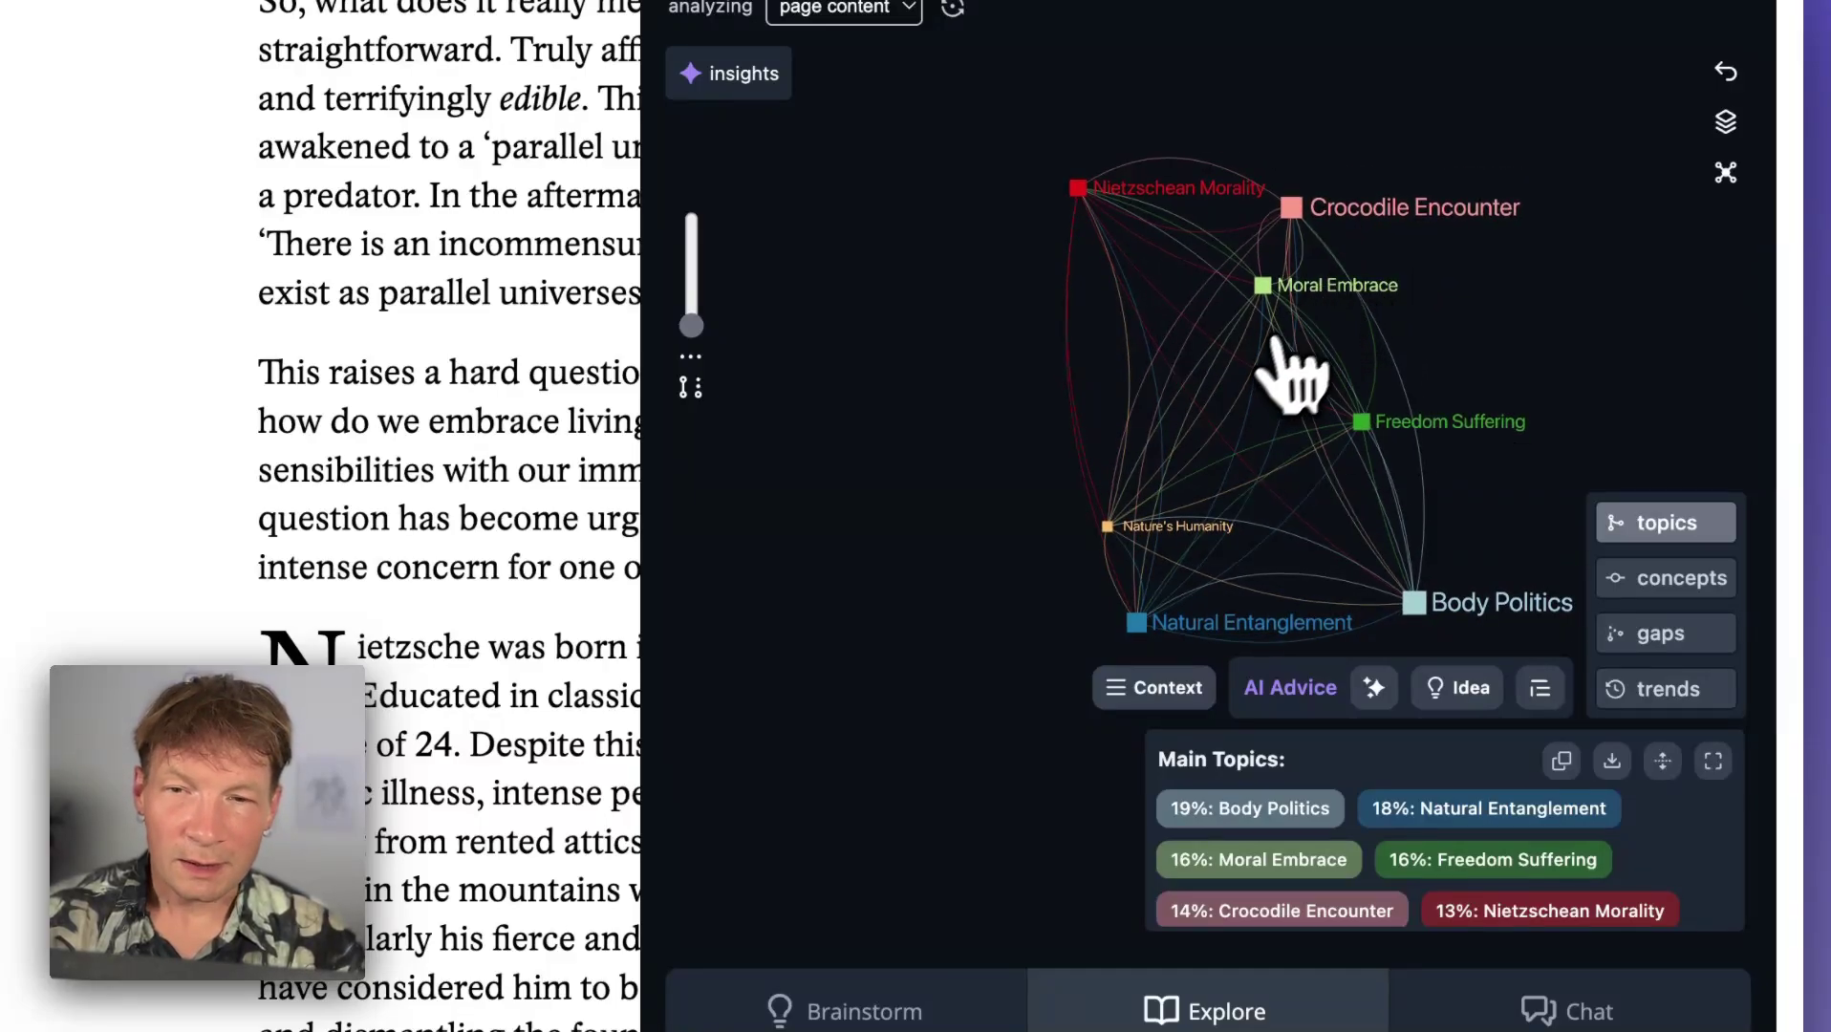
Select the Crocodile Encounter topic, read its context excerpts from the article, and close them
{"action": "left_click", "coordinate": [1362, 210]}
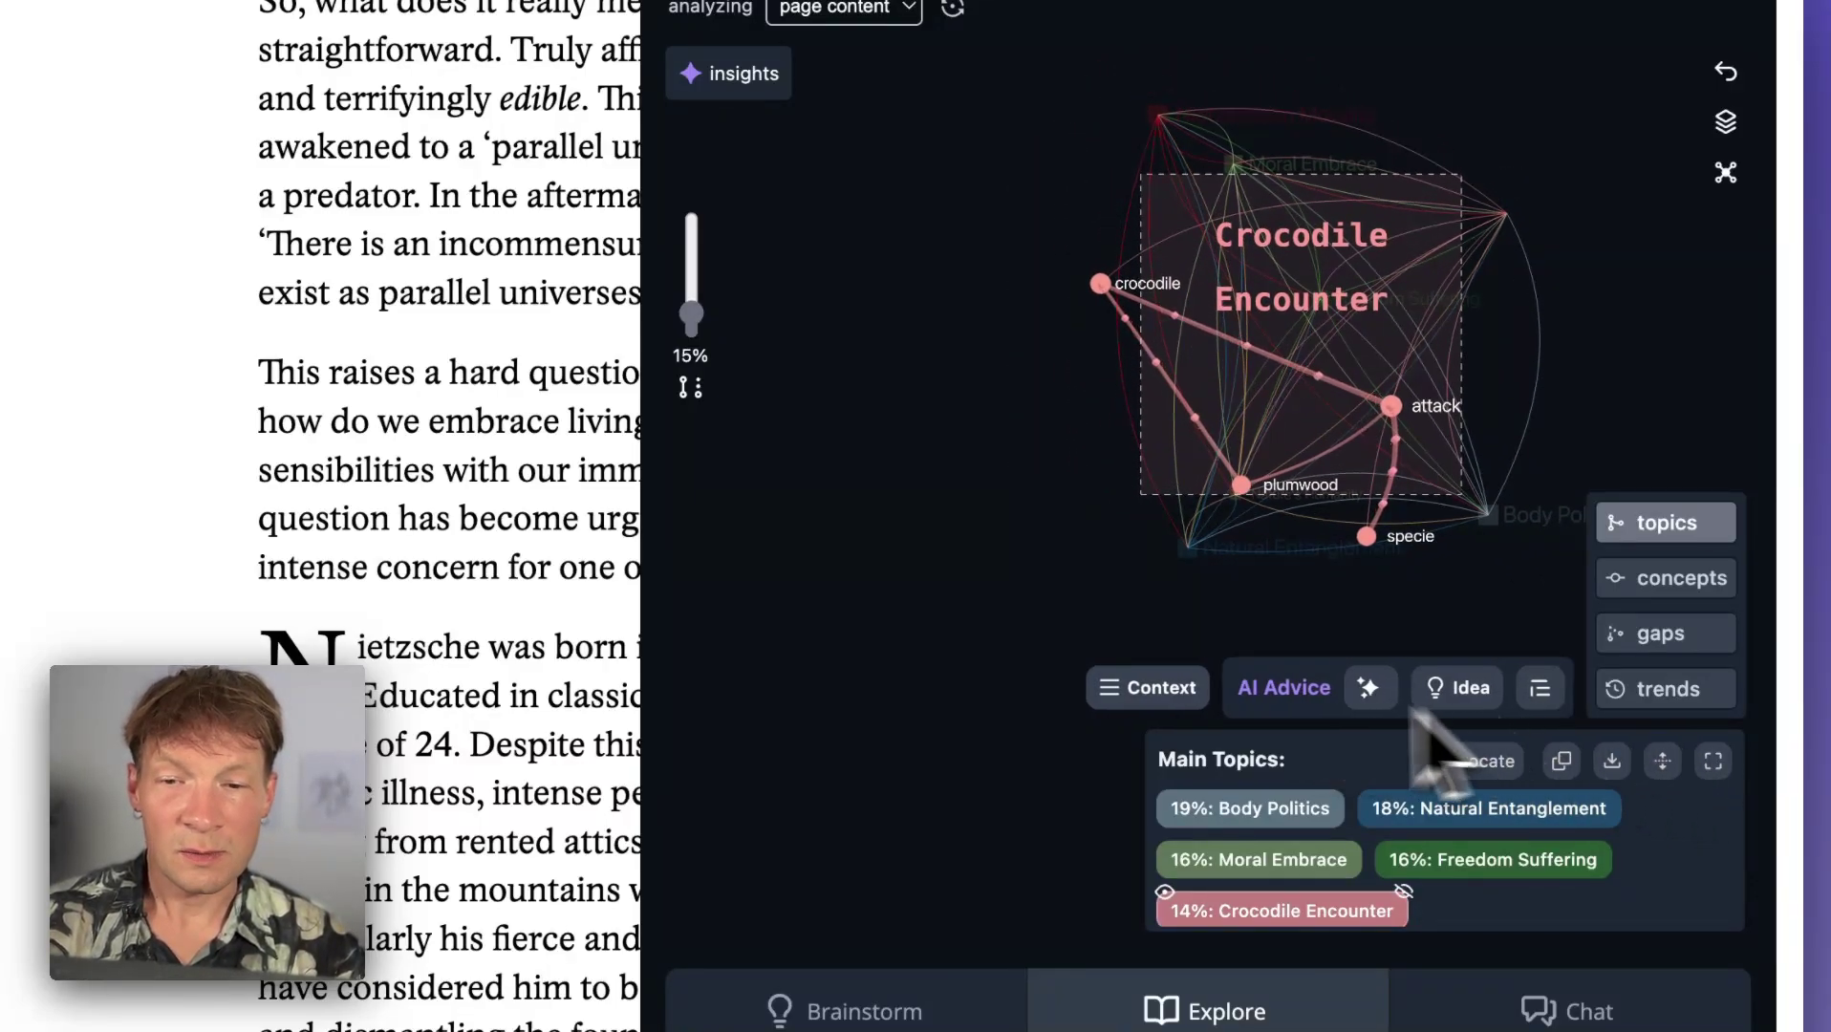
{"action": "left_click", "coordinate": [1154, 689]}
{"action": "scroll", "coordinate": [1046, 327], "scroll_direction": "down", "scroll_amount": 10}
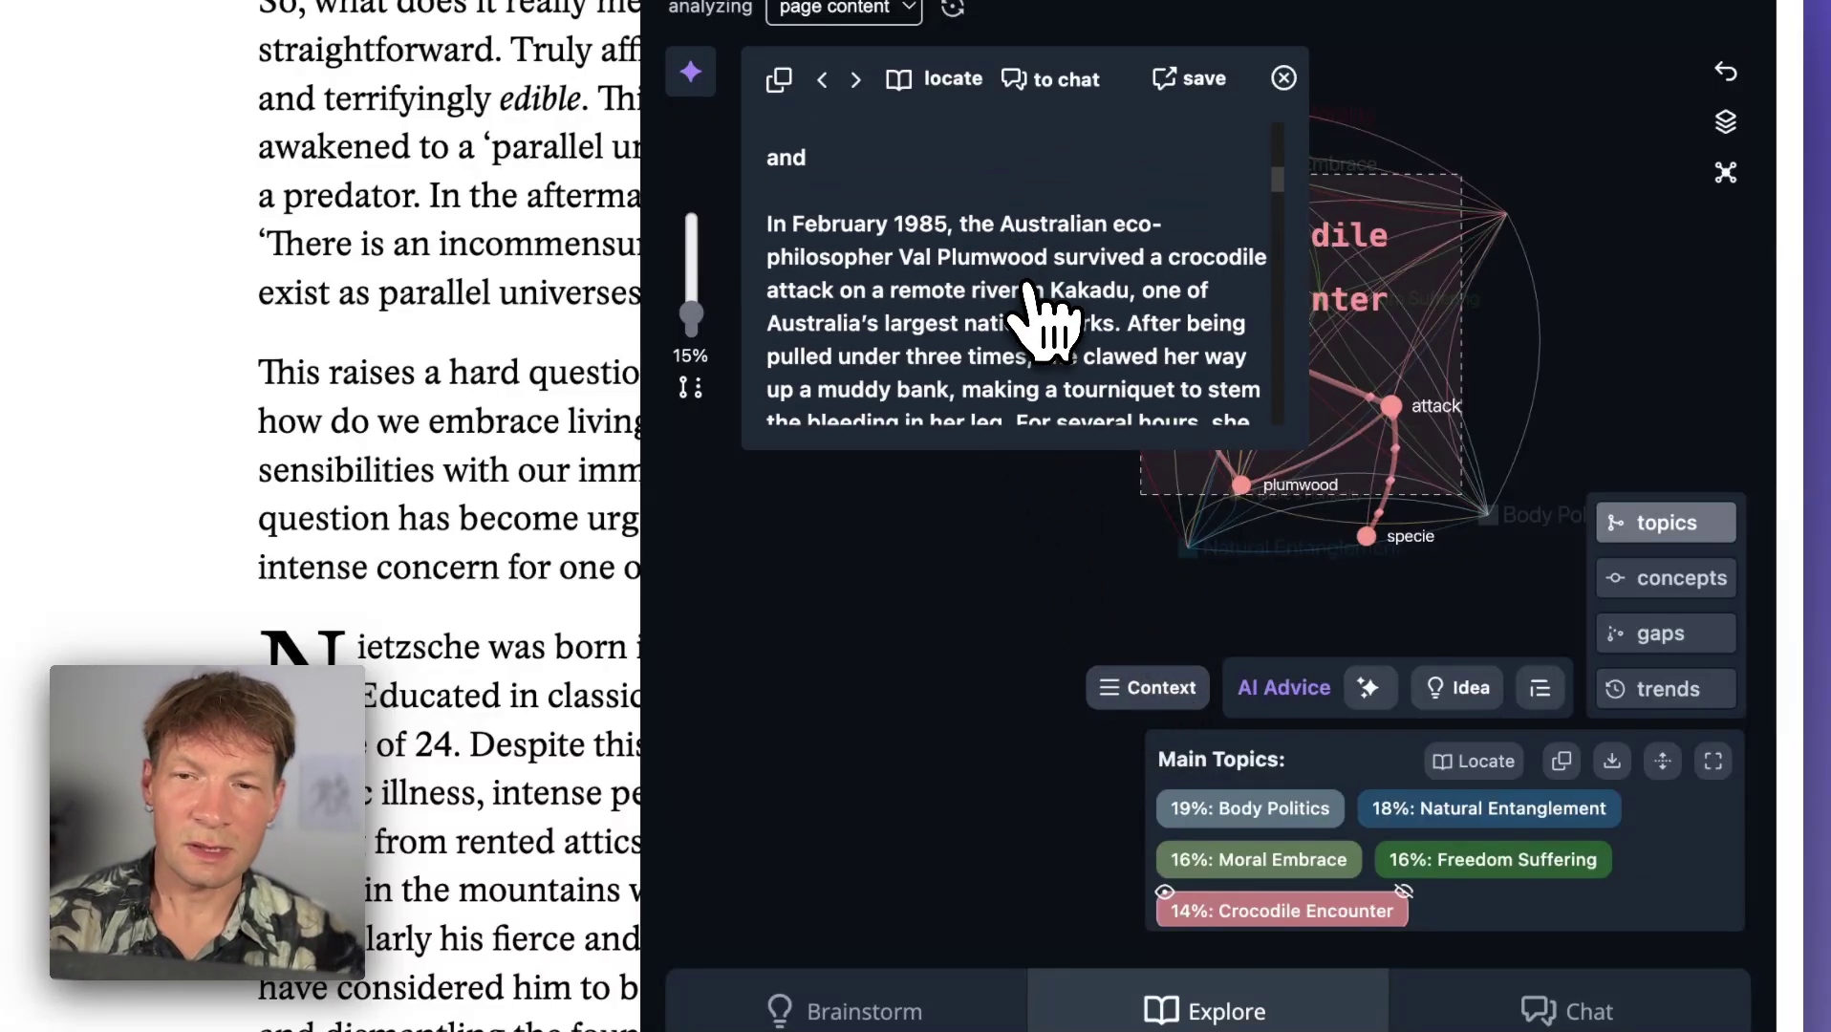
{"action": "left_click", "coordinate": [1283, 104]}
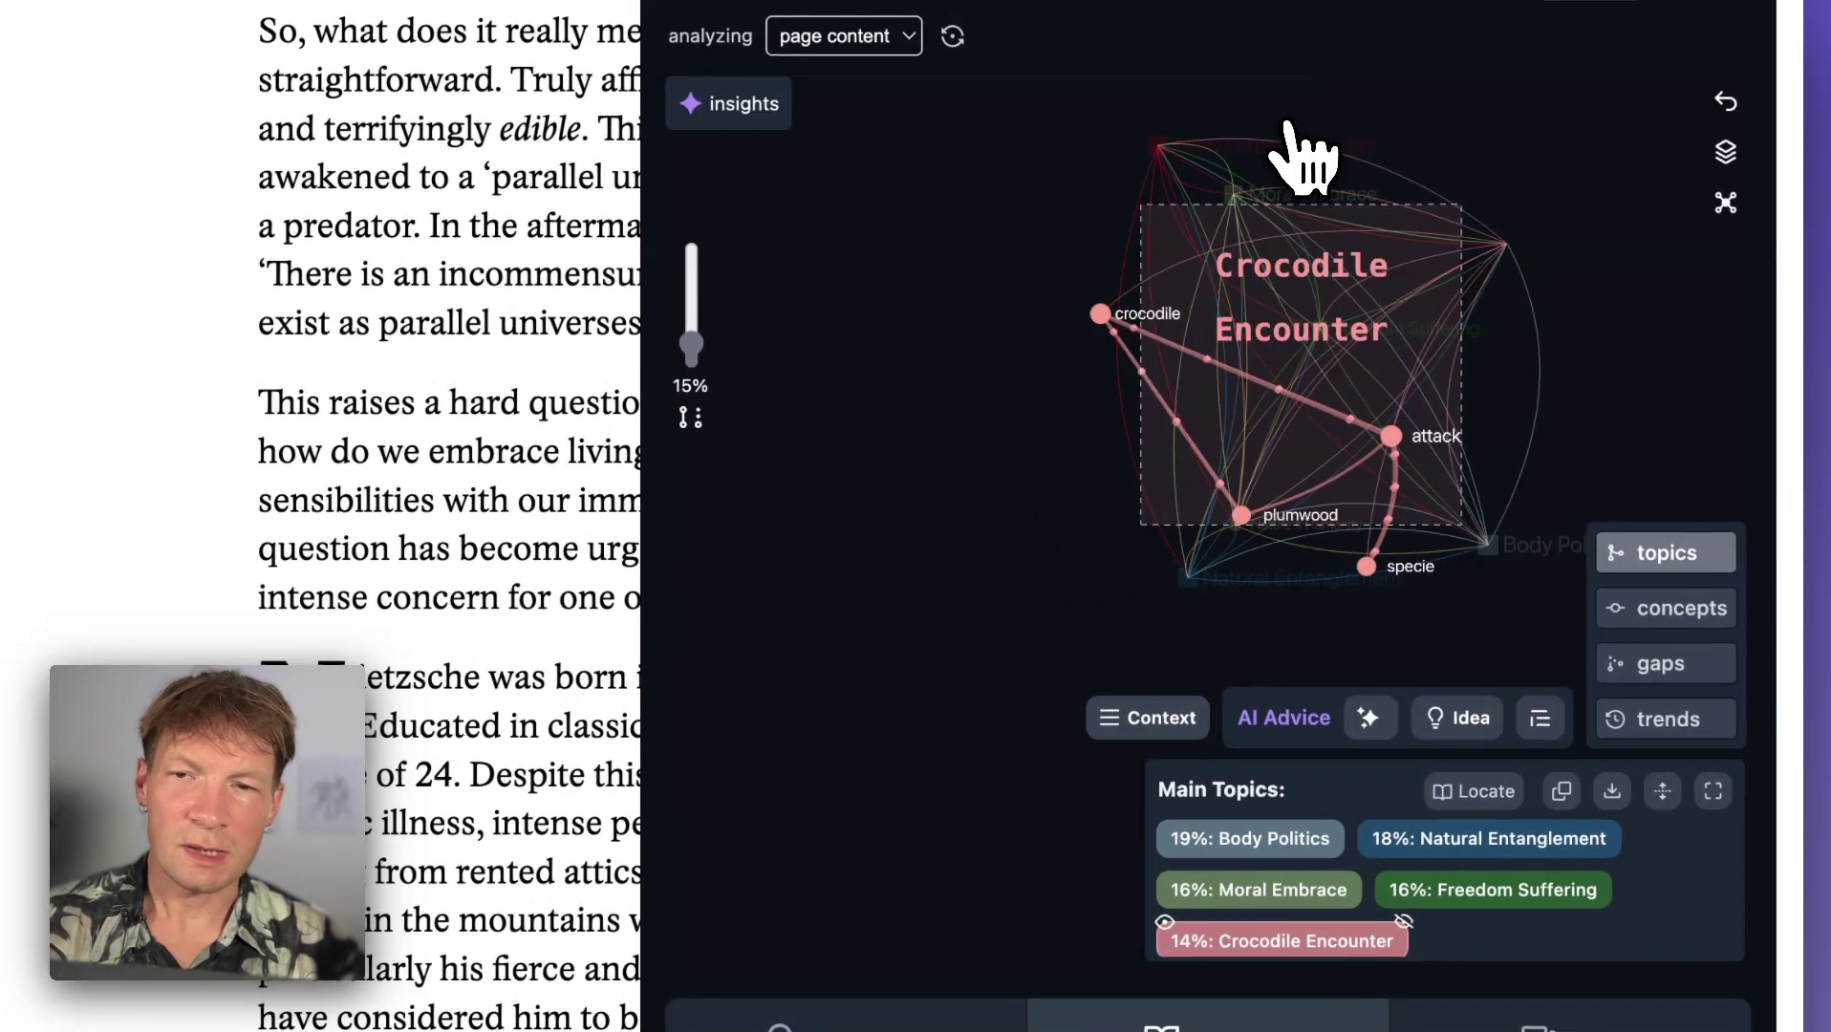
Generate an AI summary of the Crocodile Encounter topic and read through it
{"action": "left_click", "coordinate": [1536, 674]}
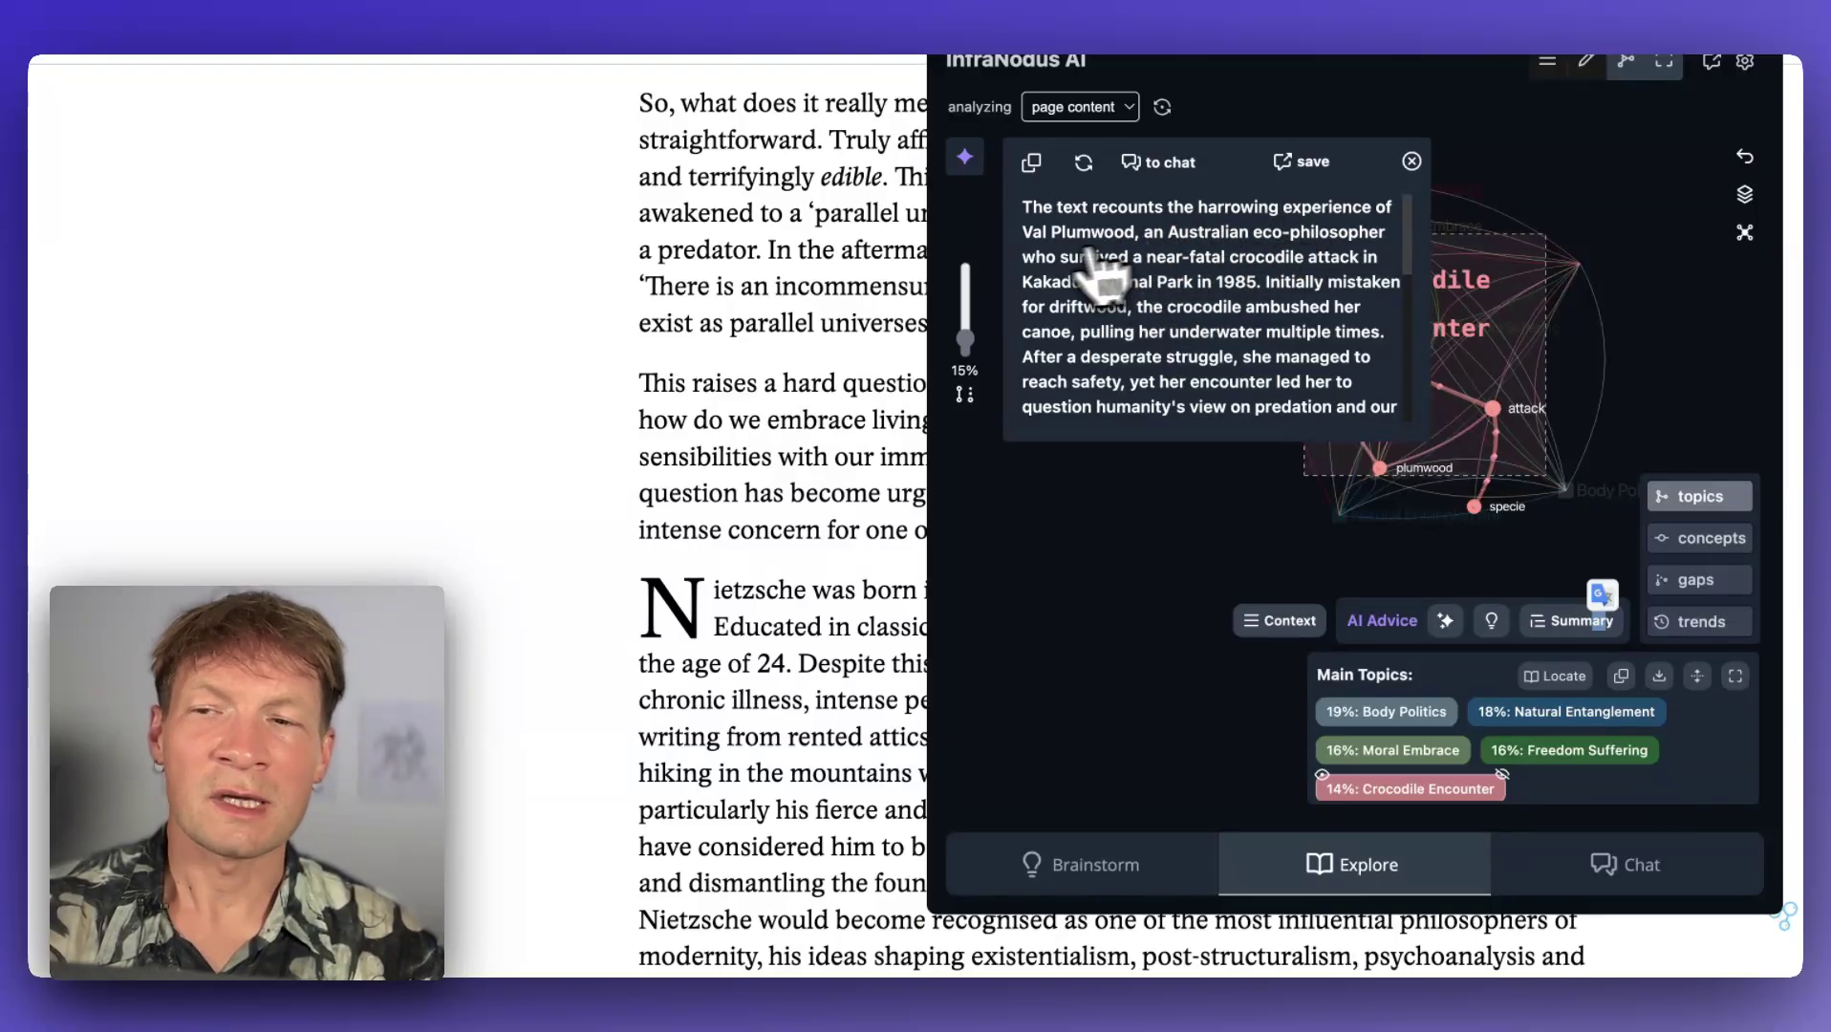
{"action": "scroll", "coordinate": [1104, 315], "scroll_direction": "down", "scroll_amount": 1}
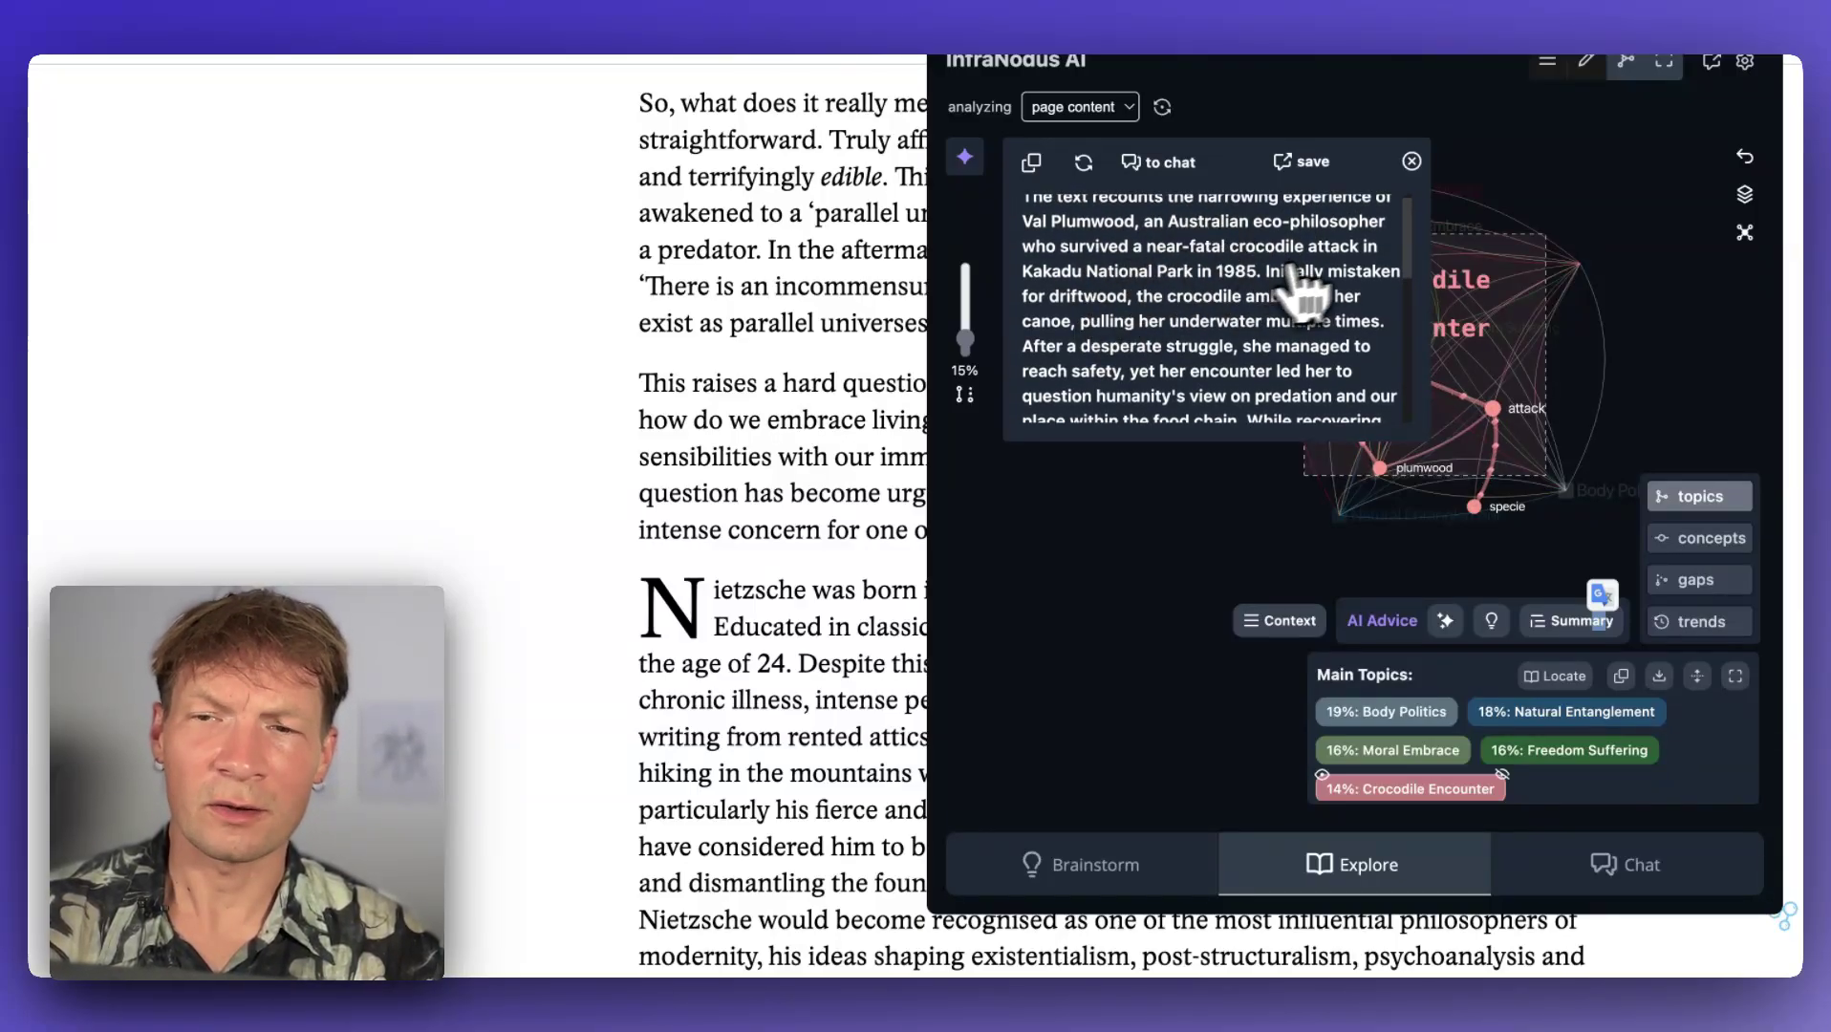
{"action": "scroll", "coordinate": [1266, 332], "scroll_direction": "down", "scroll_amount": 3}
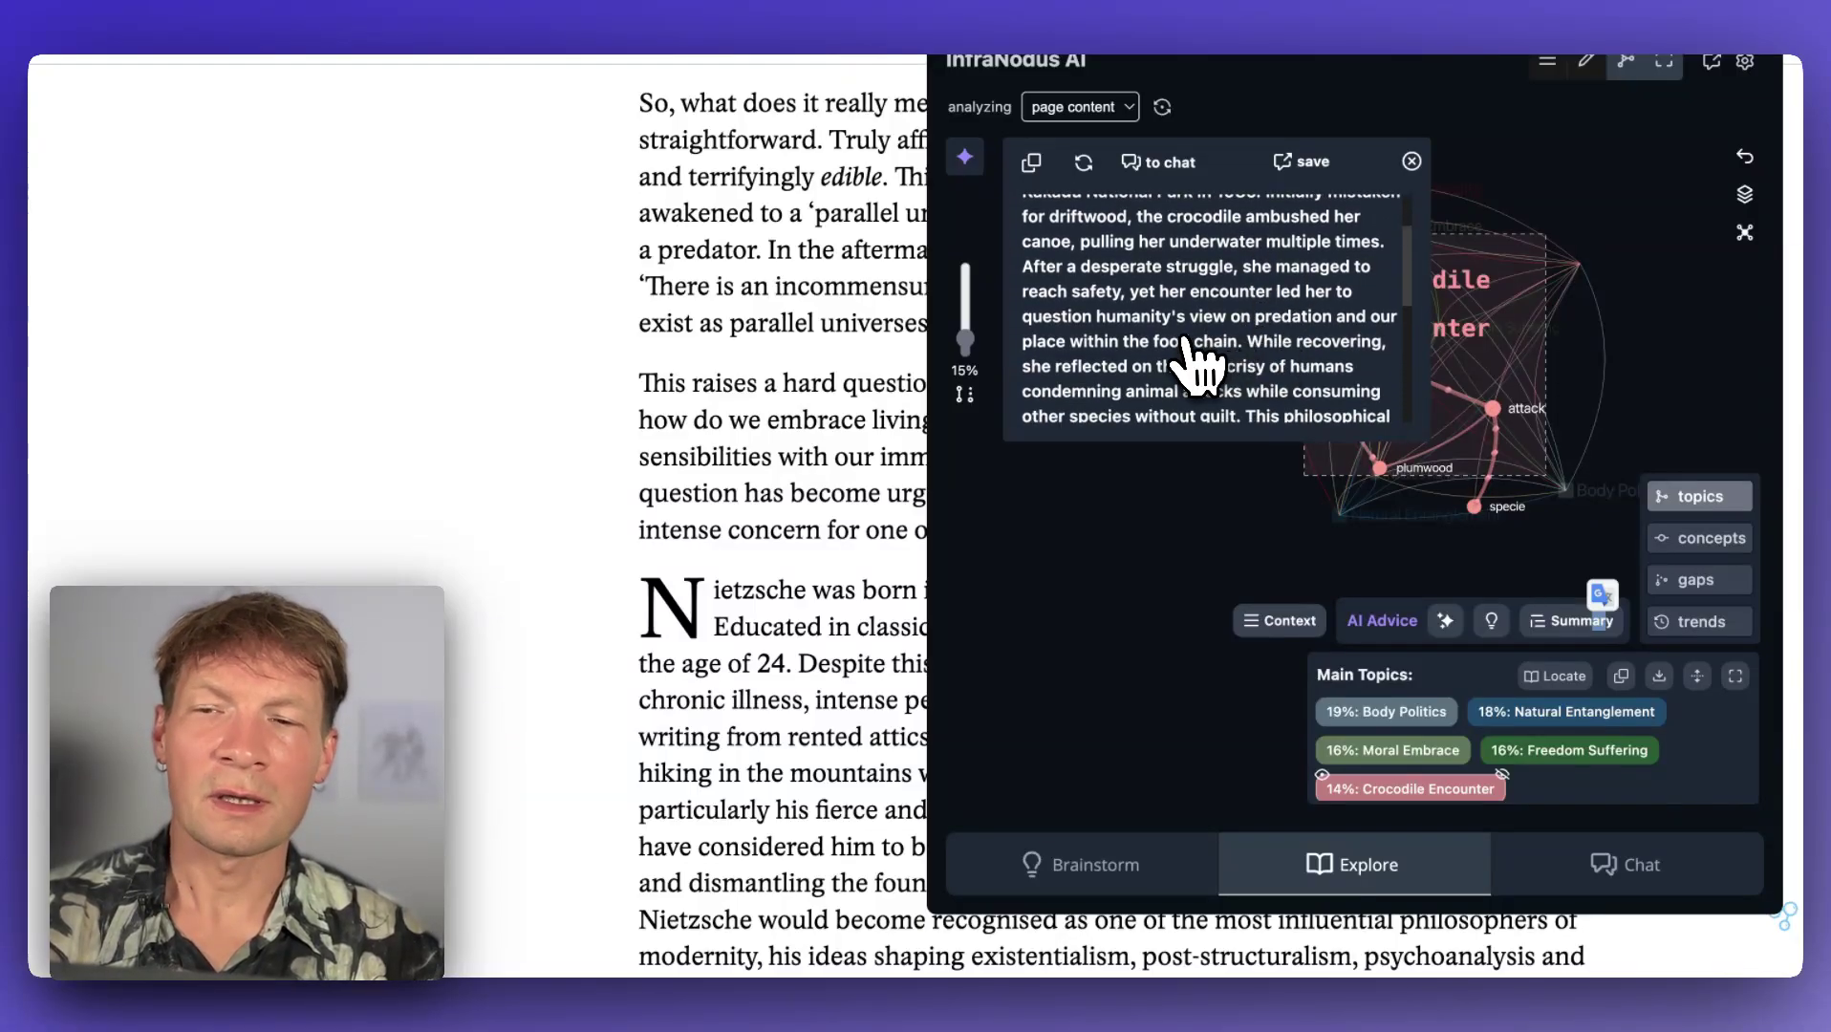
{"action": "scroll", "coordinate": [1199, 364], "scroll_direction": "down", "scroll_amount": 2}
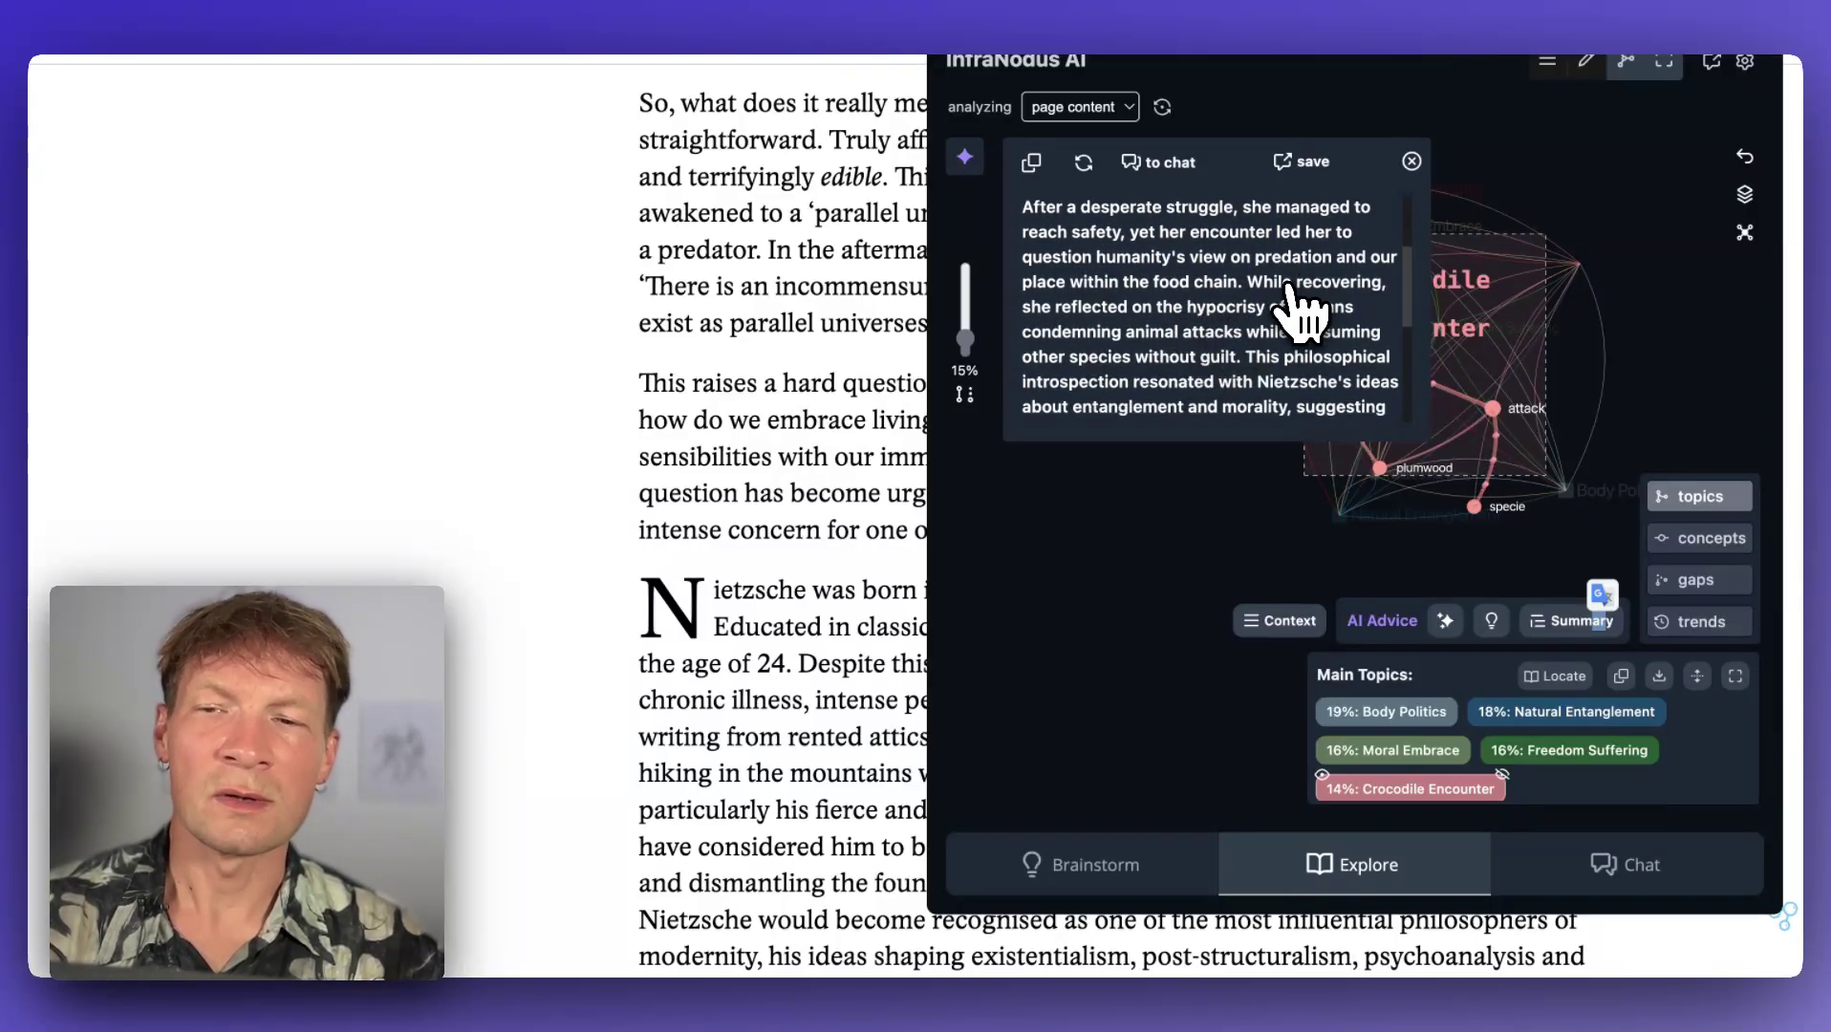
Read the rest of the Crocodile Encounter summary, close it, and clear the topic selection in the graph
{"action": "scroll", "coordinate": [1276, 330], "scroll_direction": "down", "scroll_amount": 2}
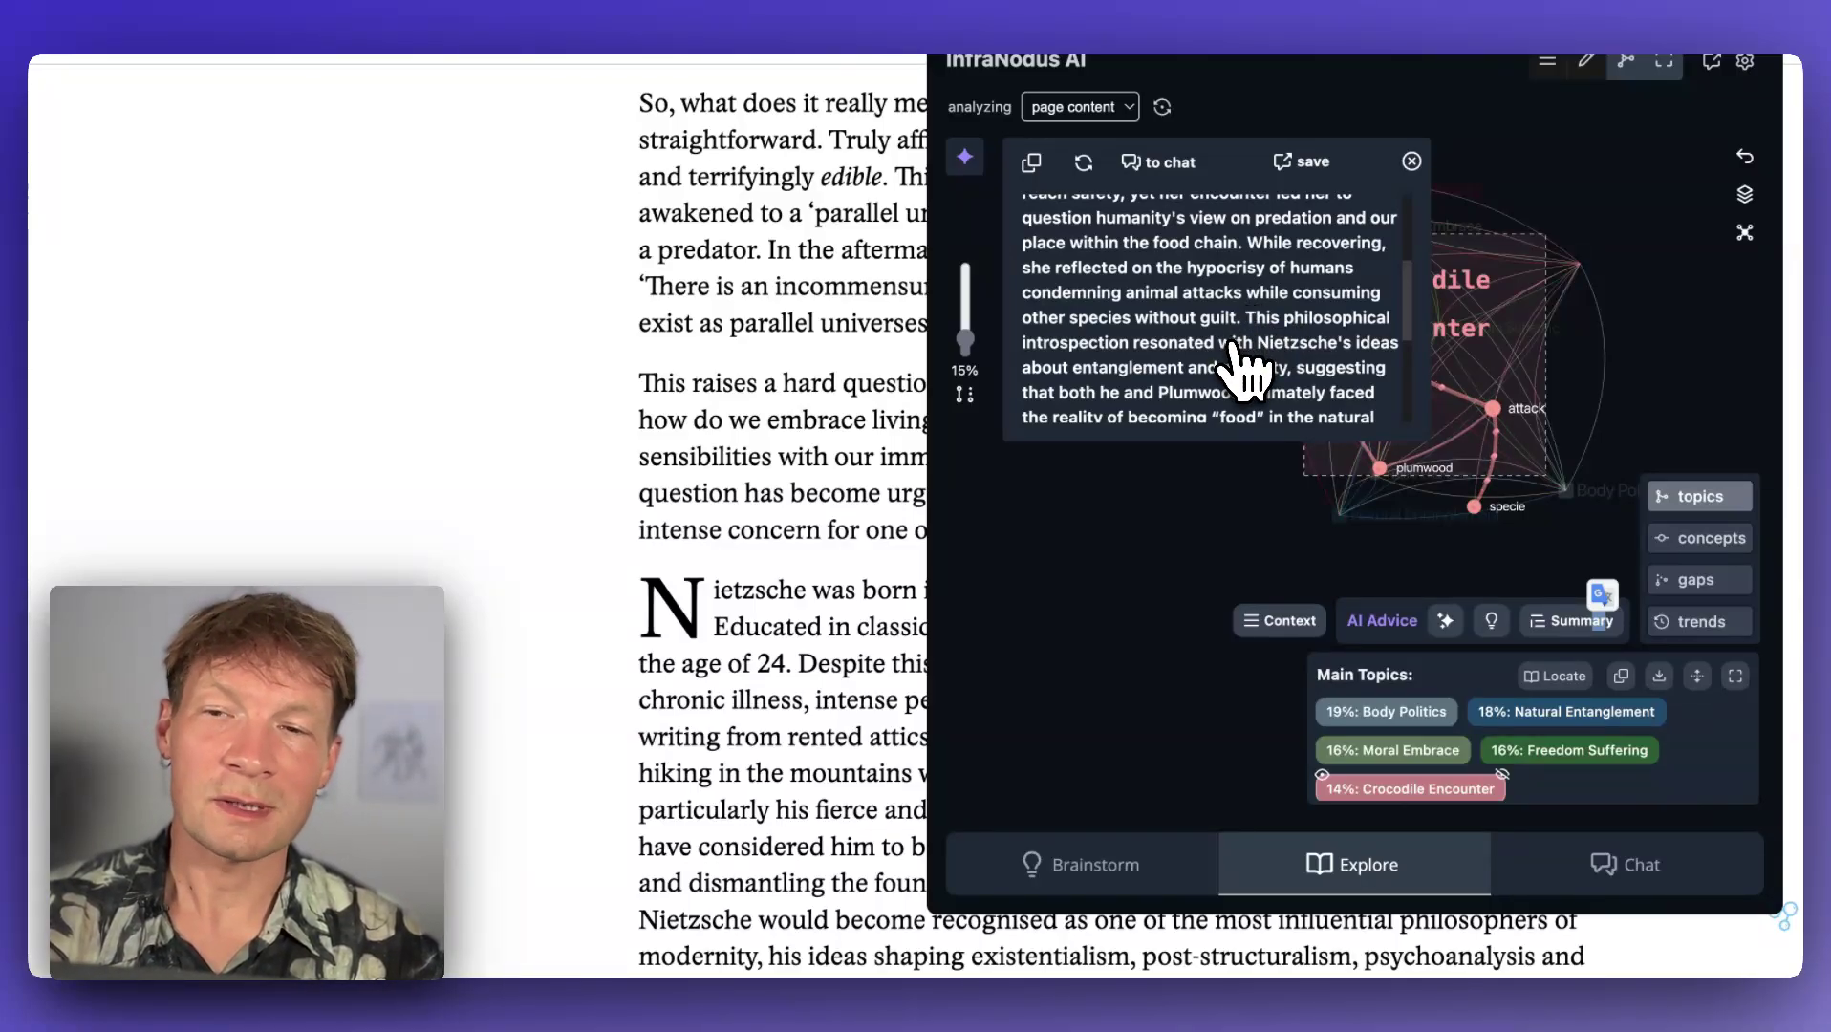
{"action": "scroll", "coordinate": [1240, 363], "scroll_direction": "down", "scroll_amount": 3}
{"action": "scroll", "coordinate": [1241, 368], "scroll_direction": "up", "scroll_amount": 1}
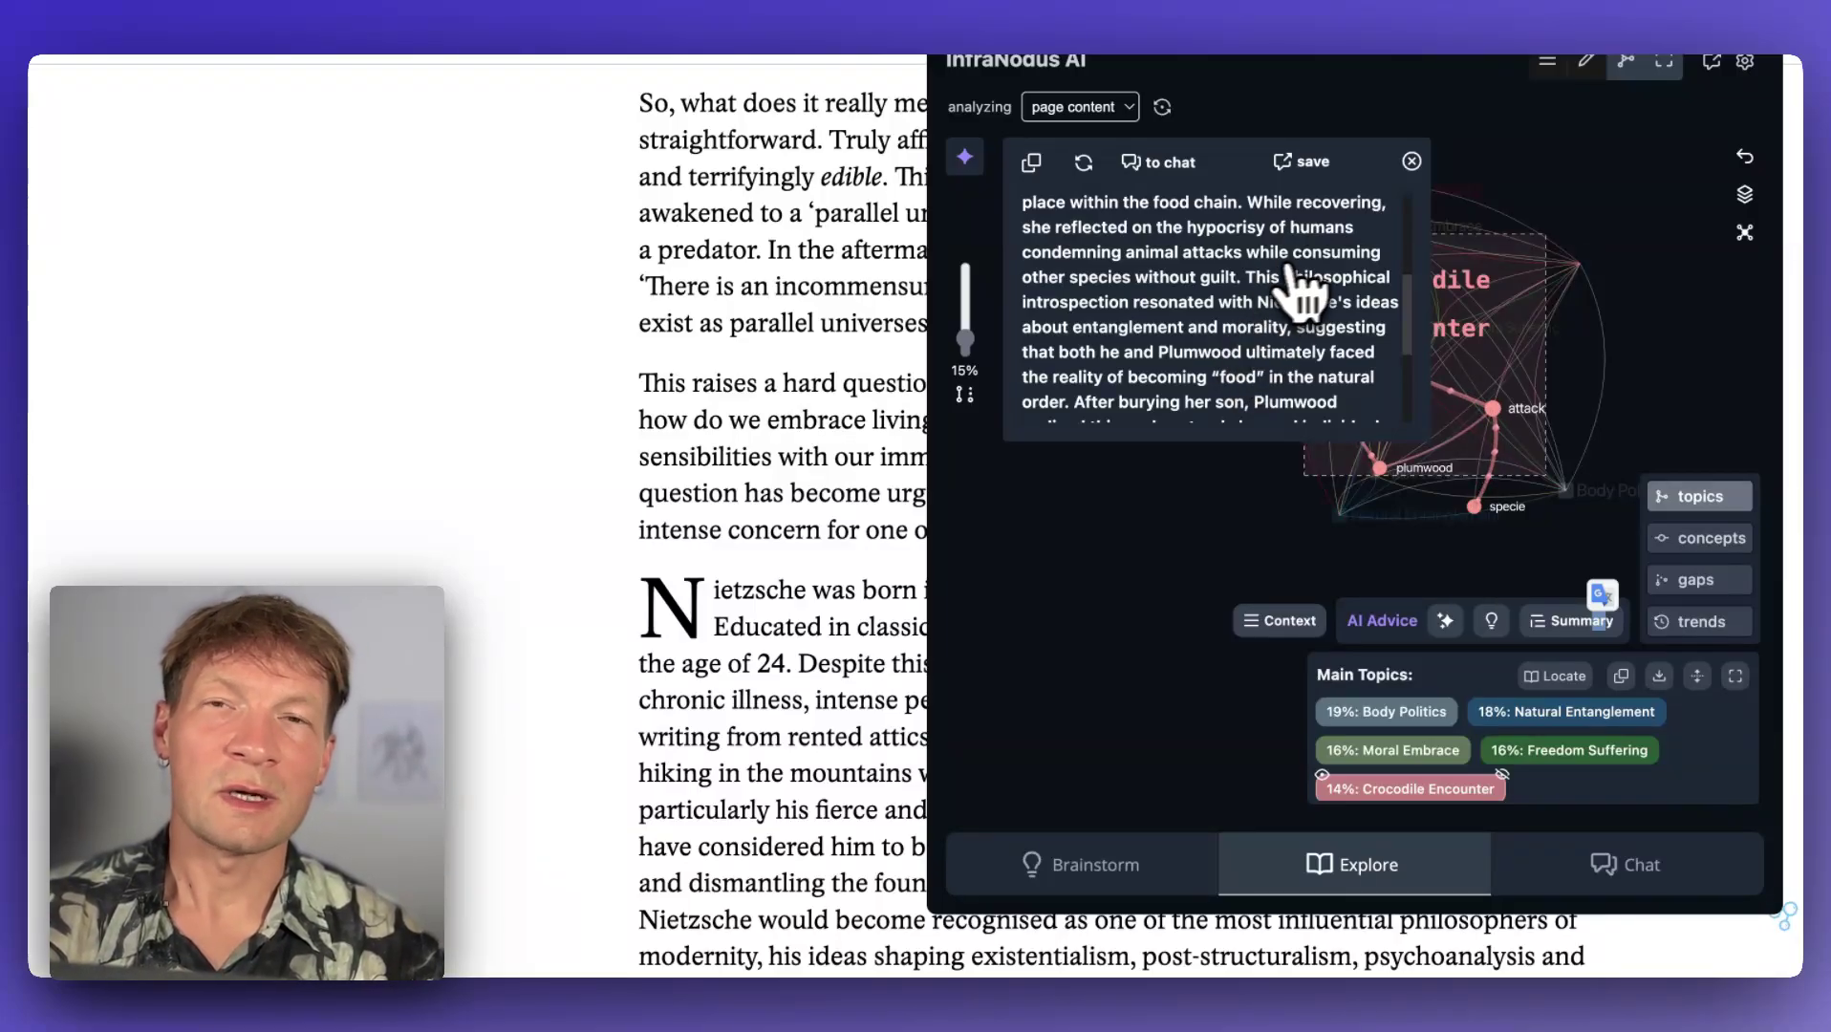
{"action": "scroll", "coordinate": [1228, 318], "scroll_direction": "down", "scroll_amount": 2}
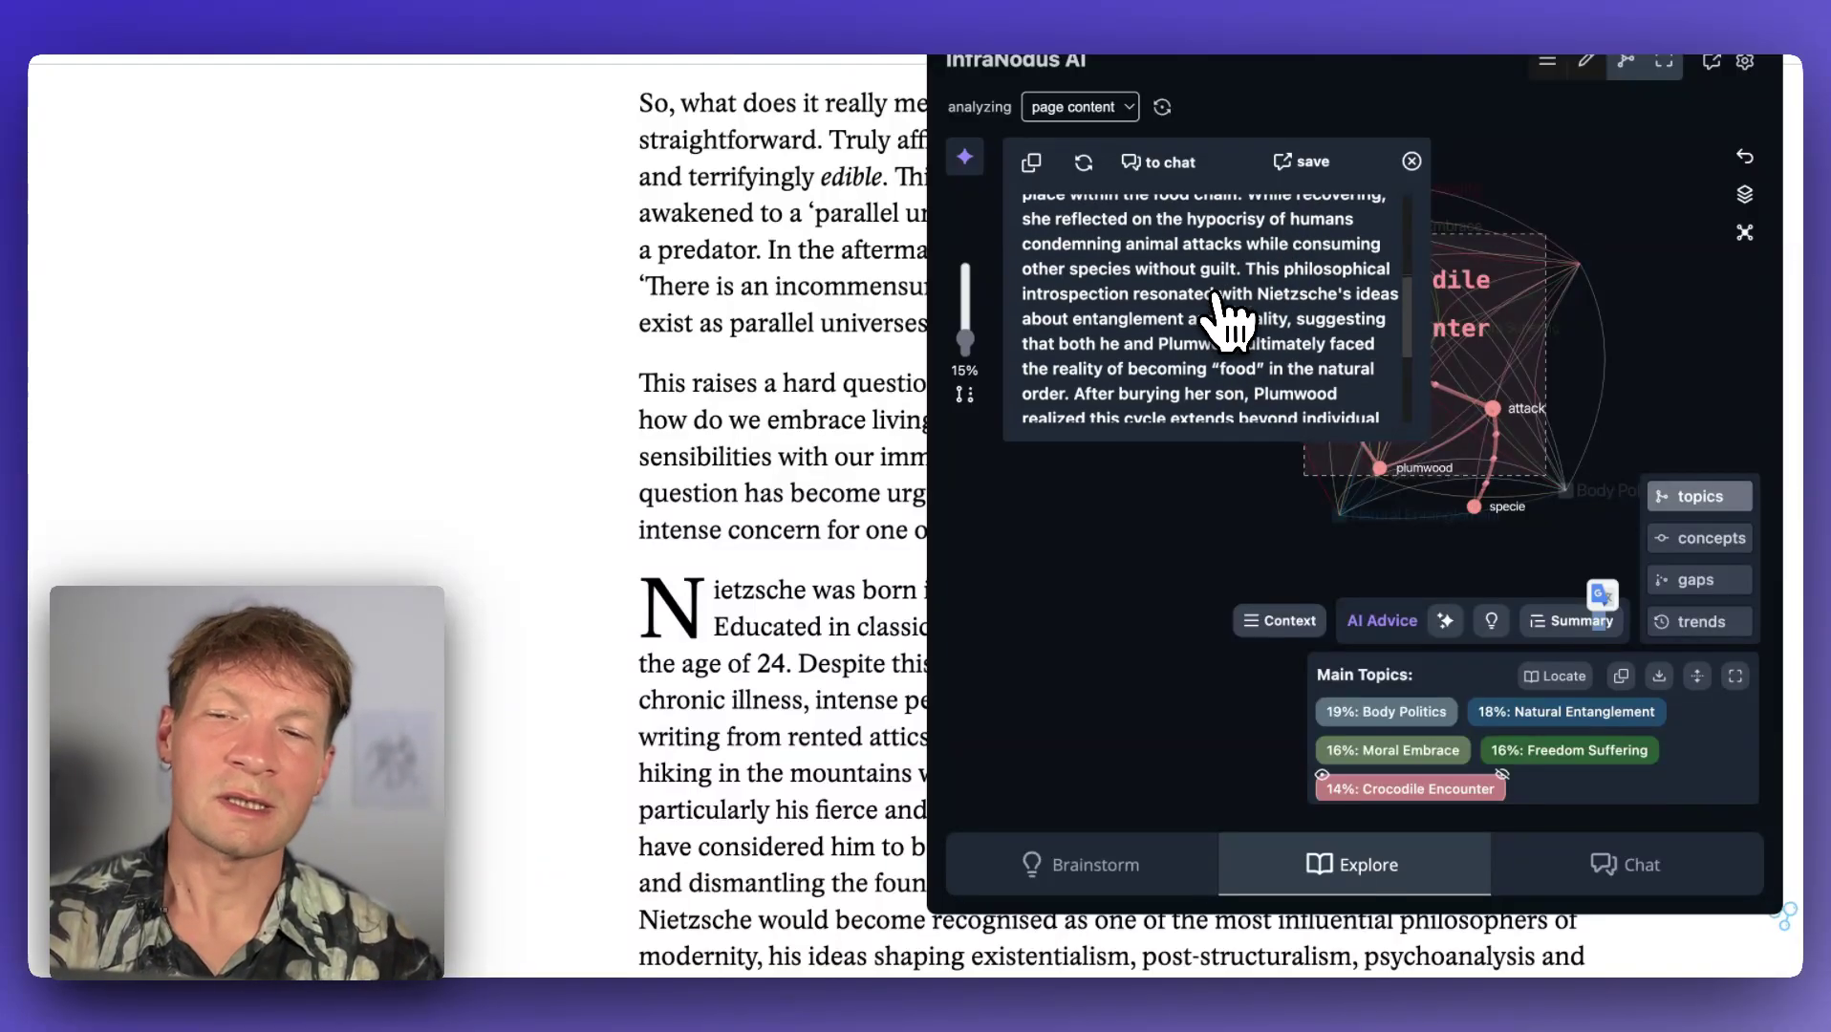
{"action": "scroll", "coordinate": [1199, 330], "scroll_direction": "down", "scroll_amount": 2}
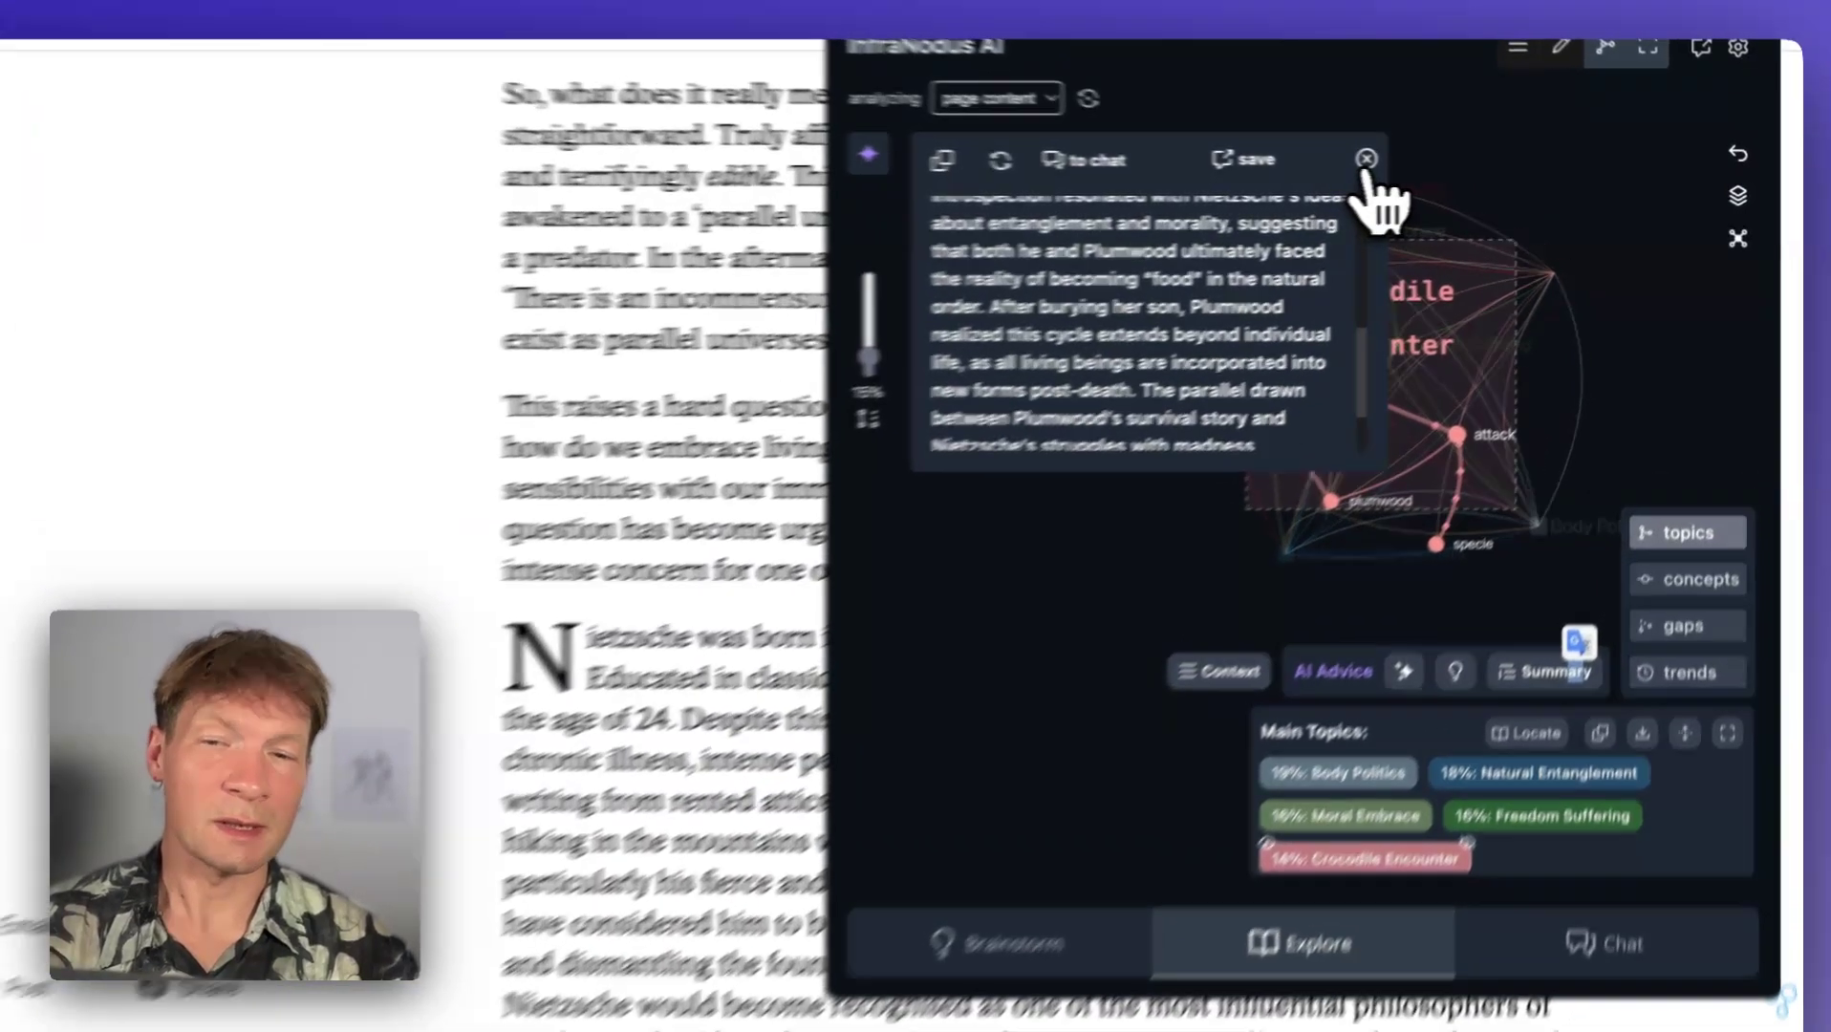
{"action": "left_click", "coordinate": [1412, 160]}
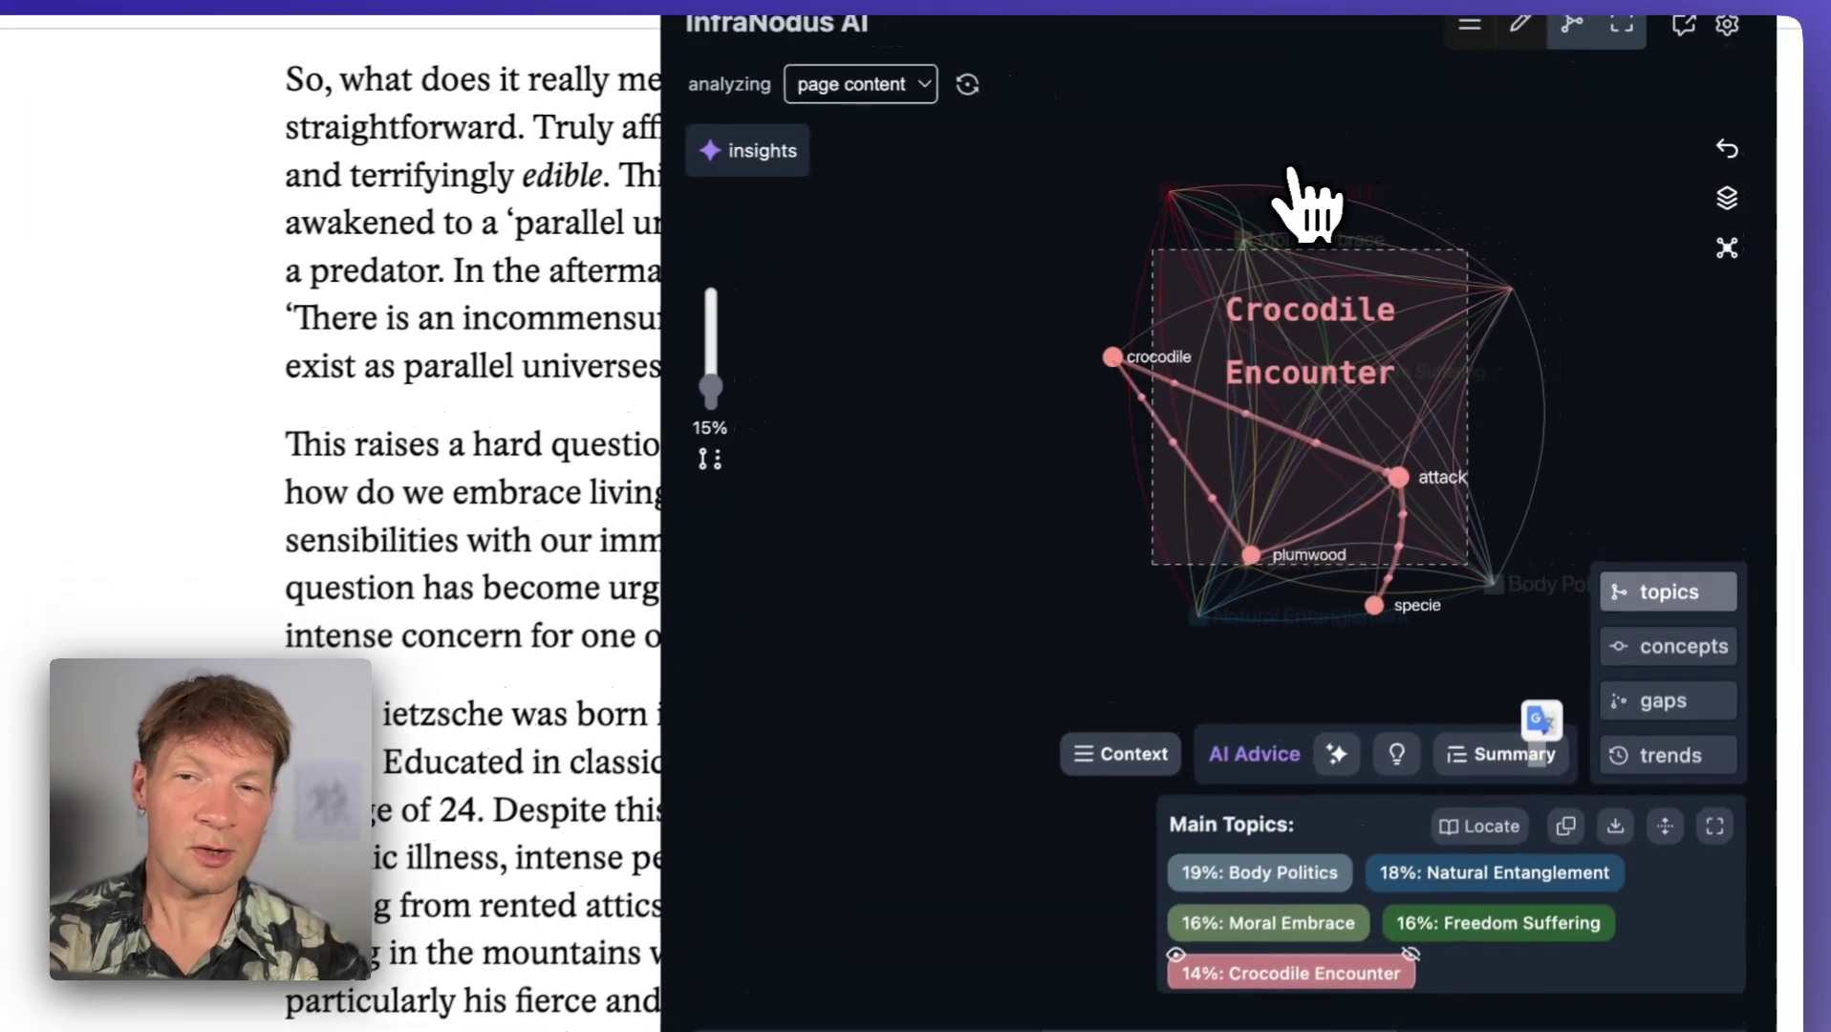
{"action": "left_click", "coordinate": [1603, 420]}
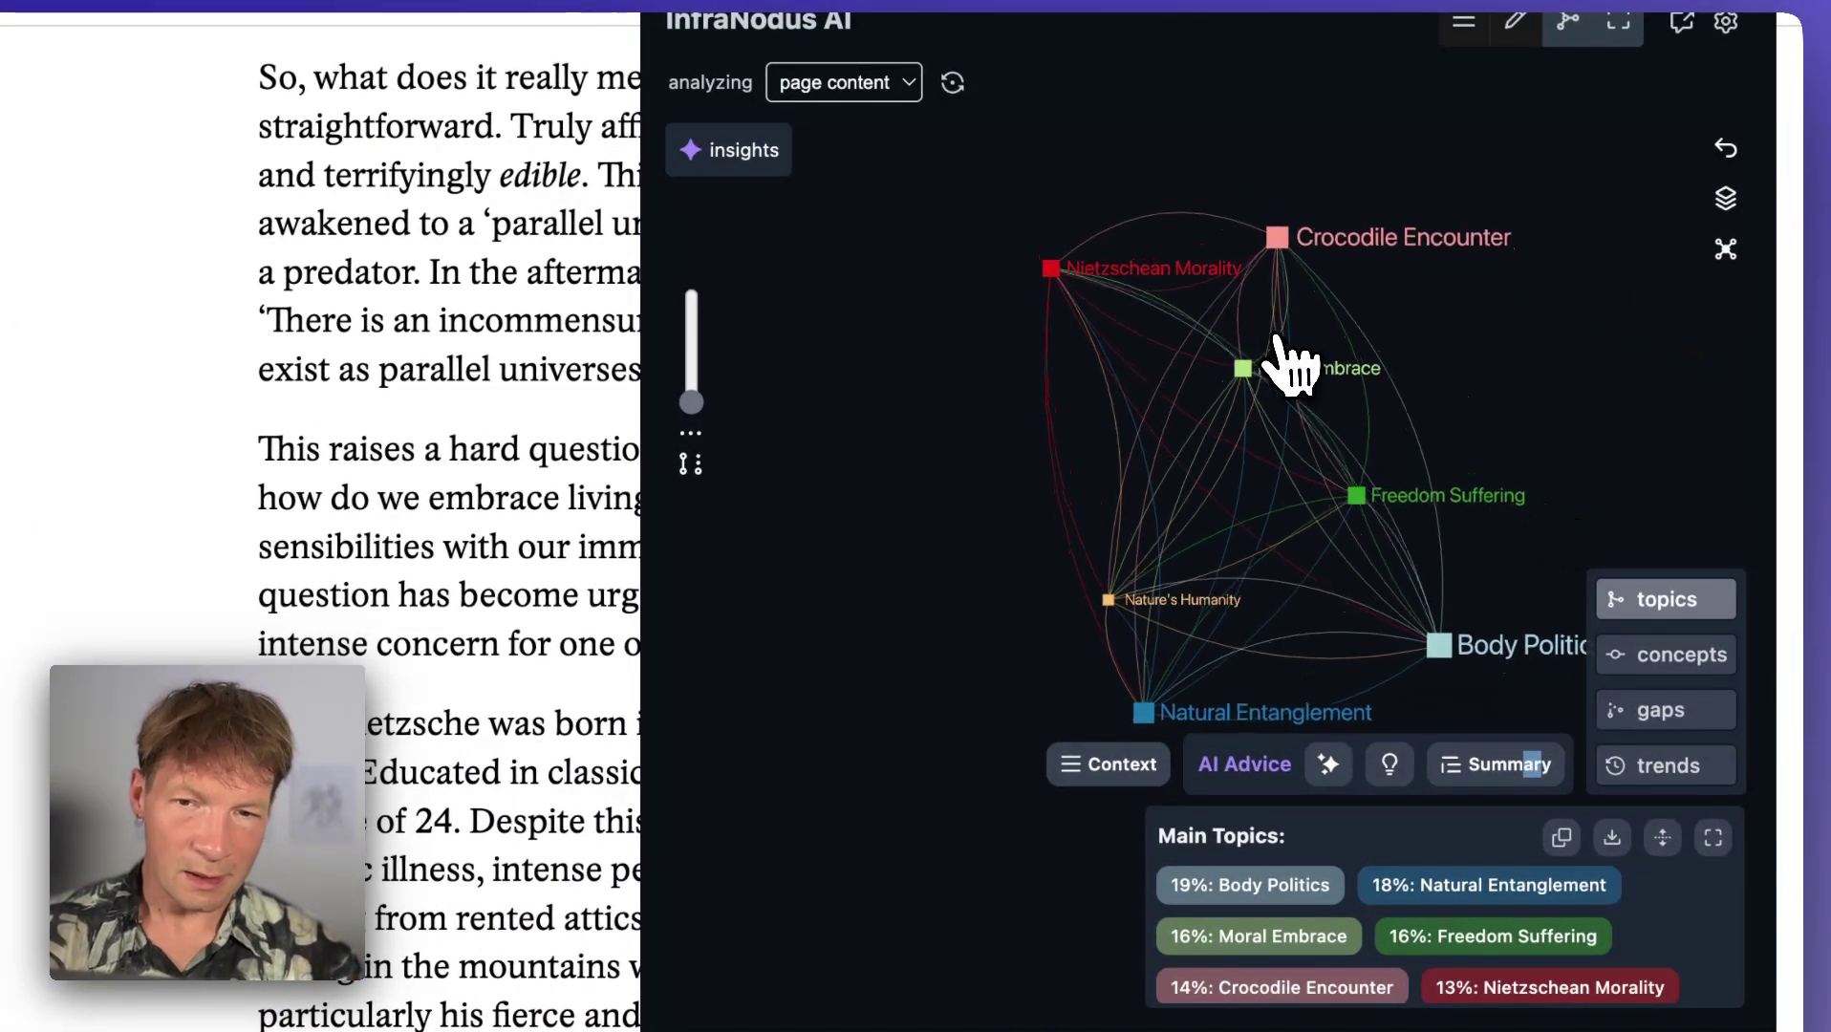
Rotate the topic graph, briefly inspect the concepts inside Crocodile Encounter, and skim further down the article
{"action": "left_click_drag", "start_coordinate": [1280, 355], "coordinate": [1292, 406]}
{"action": "left_click_drag", "start_coordinate": [1052, 272], "coordinate": [1099, 344]}
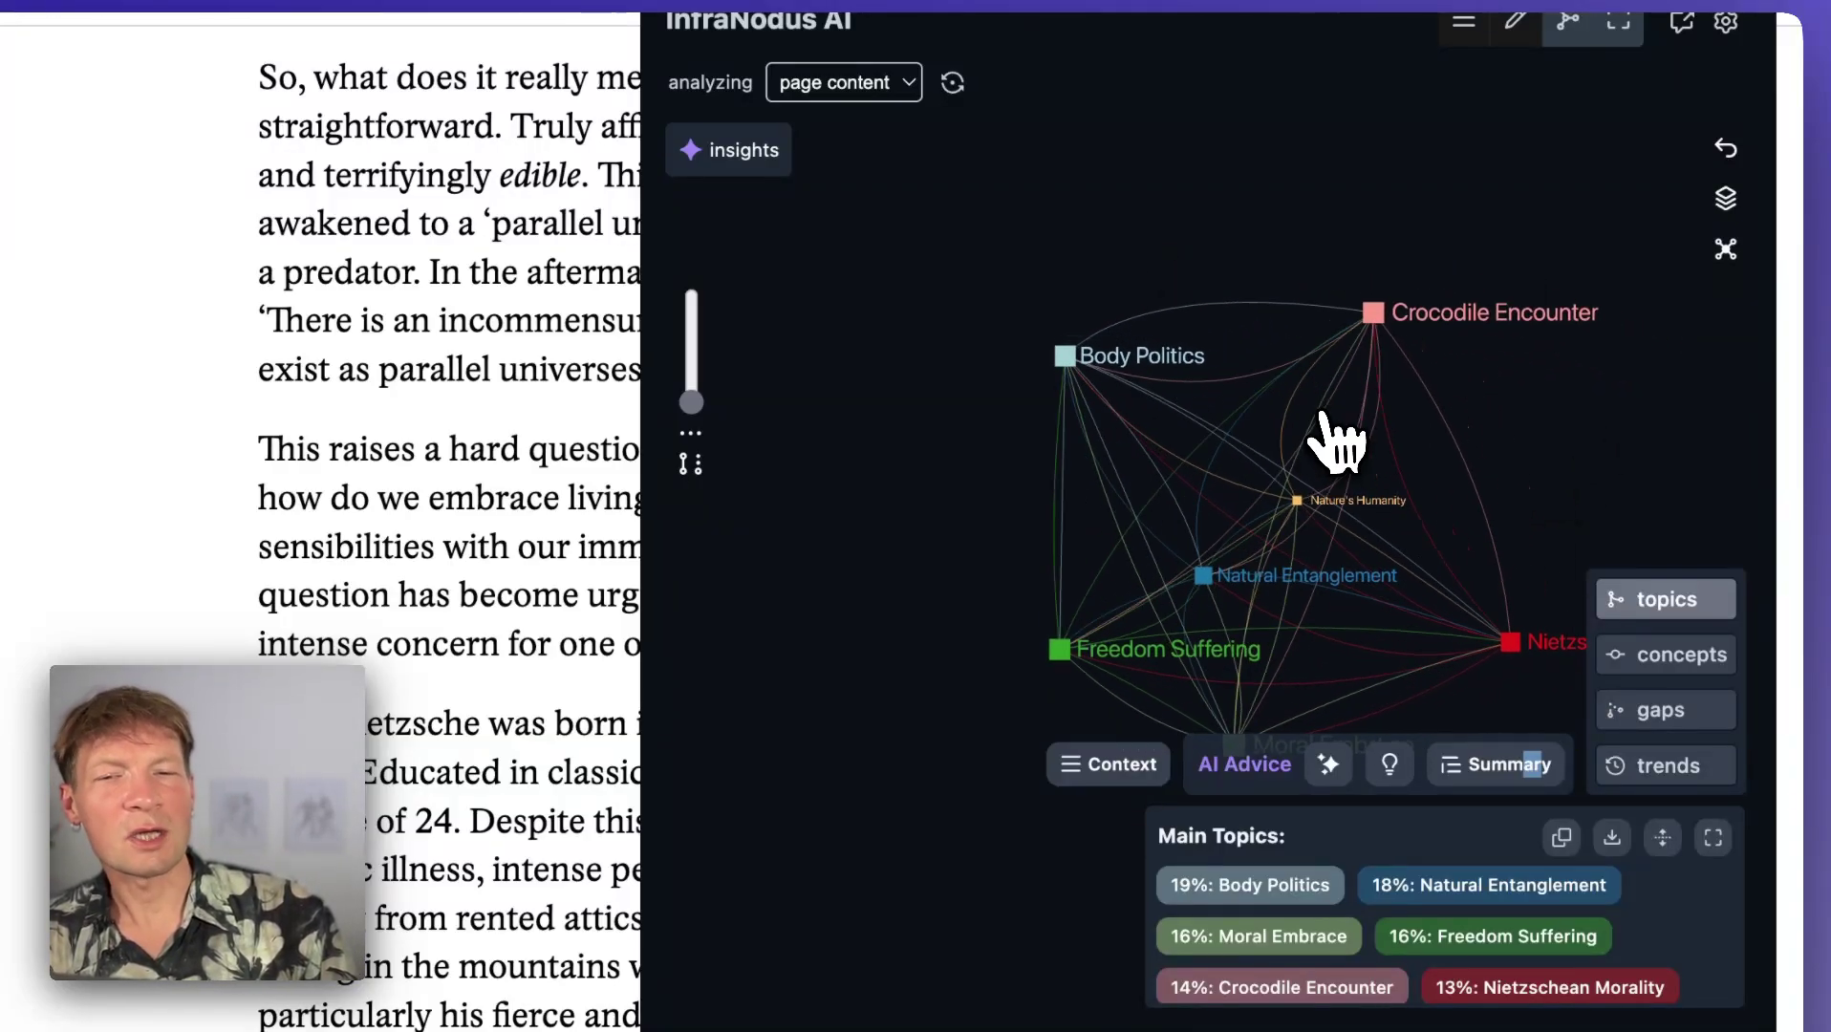
{"action": "left_click", "coordinate": [1447, 318]}
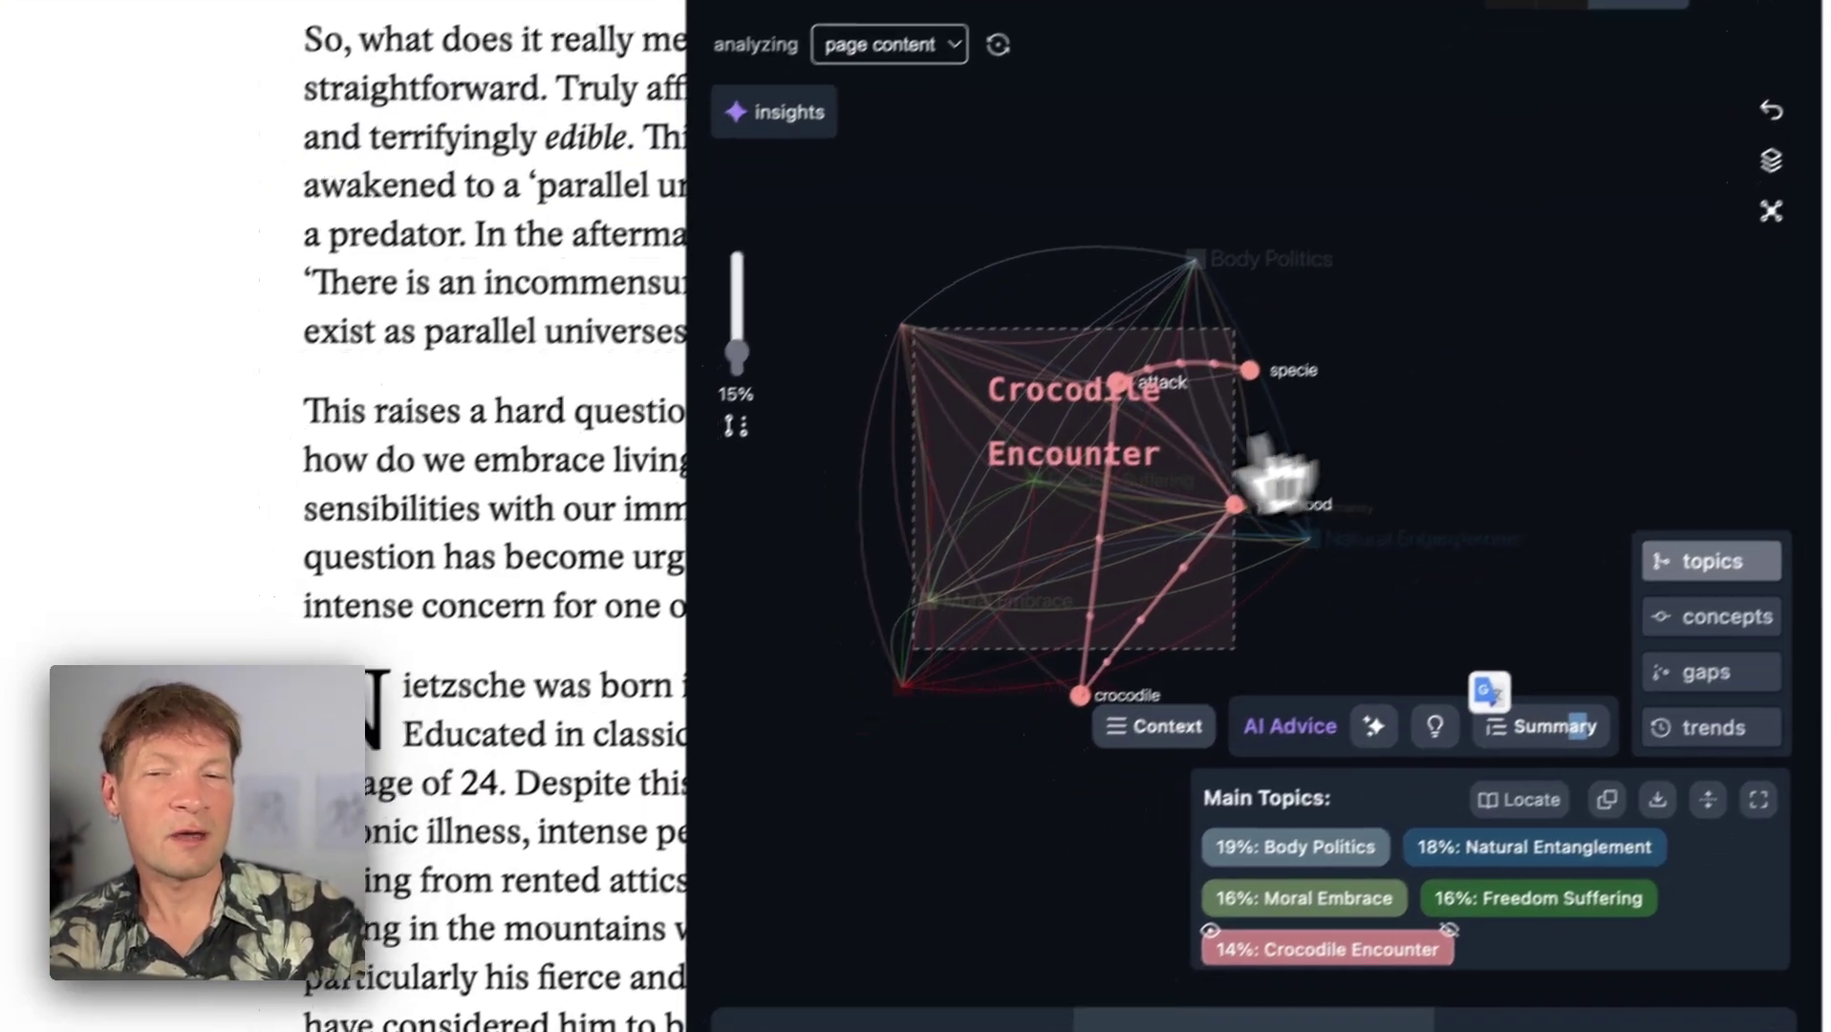
{"action": "left_click", "coordinate": [1452, 508]}
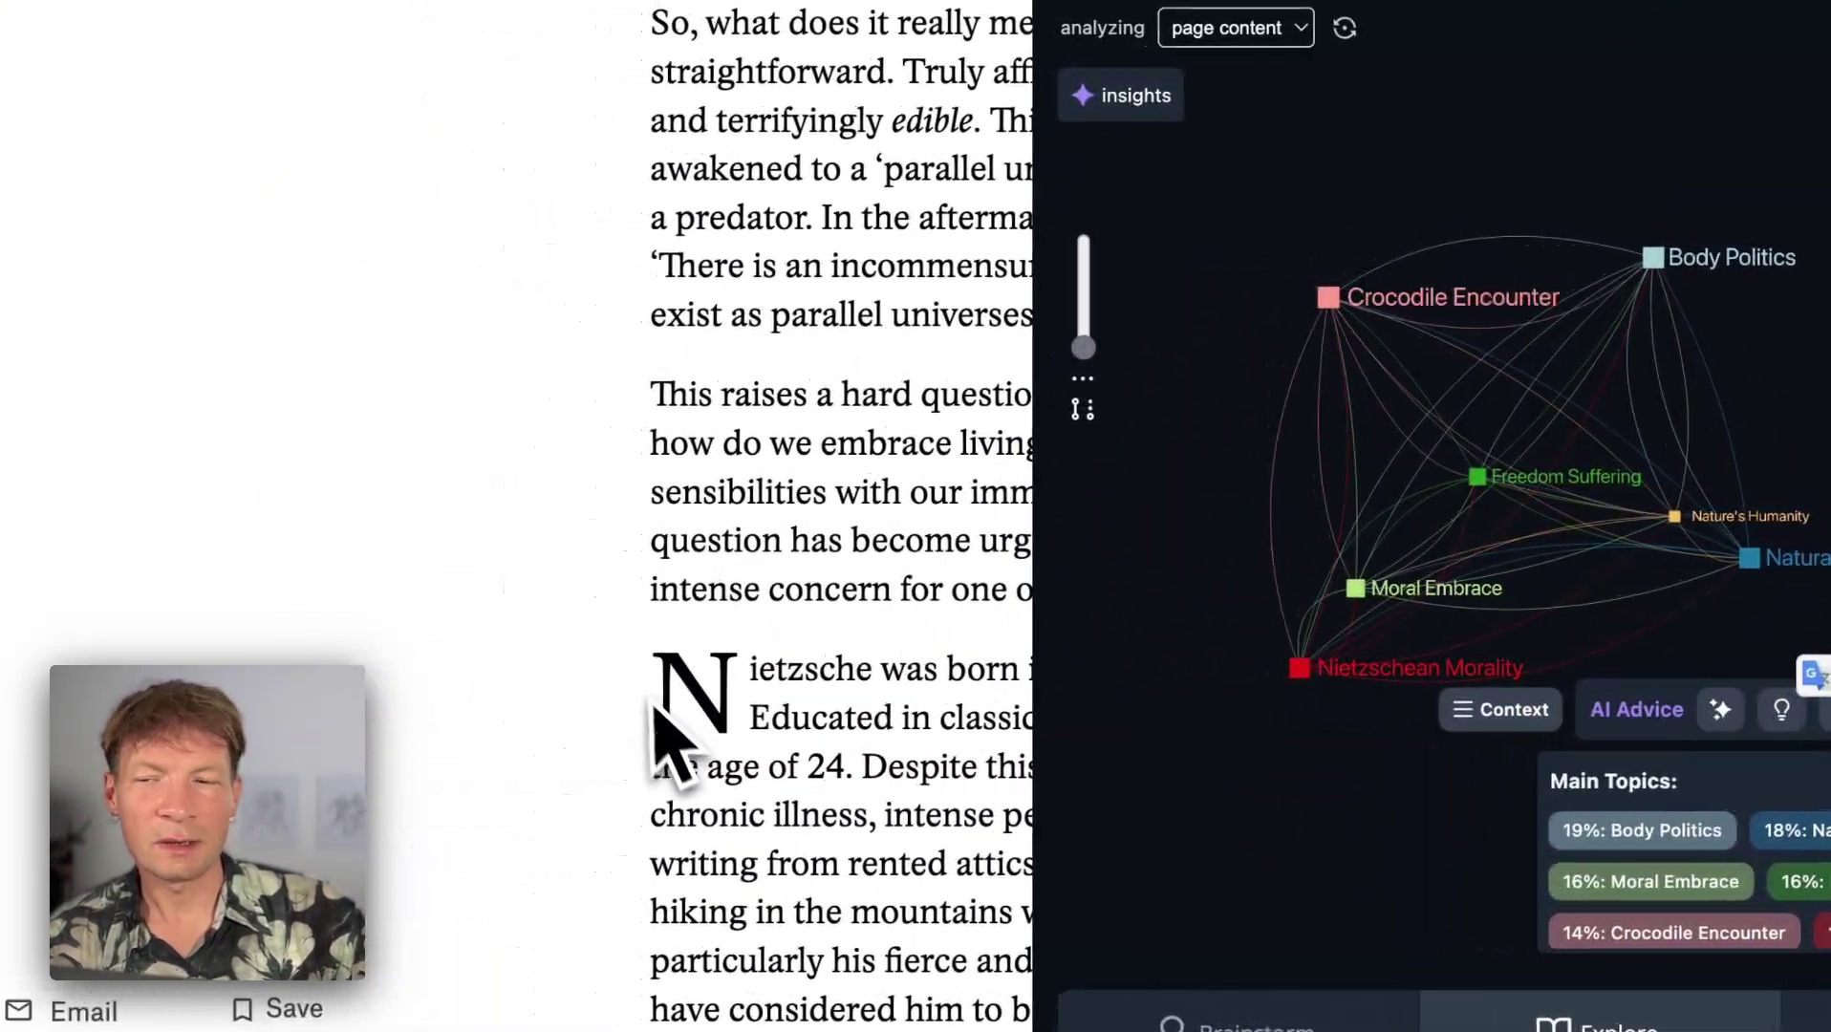
{"action": "scroll", "coordinate": [373, 746], "scroll_direction": "down", "scroll_amount": 10}
{"action": "scroll", "coordinate": [688, 755], "scroll_direction": "down", "scroll_amount": 4}
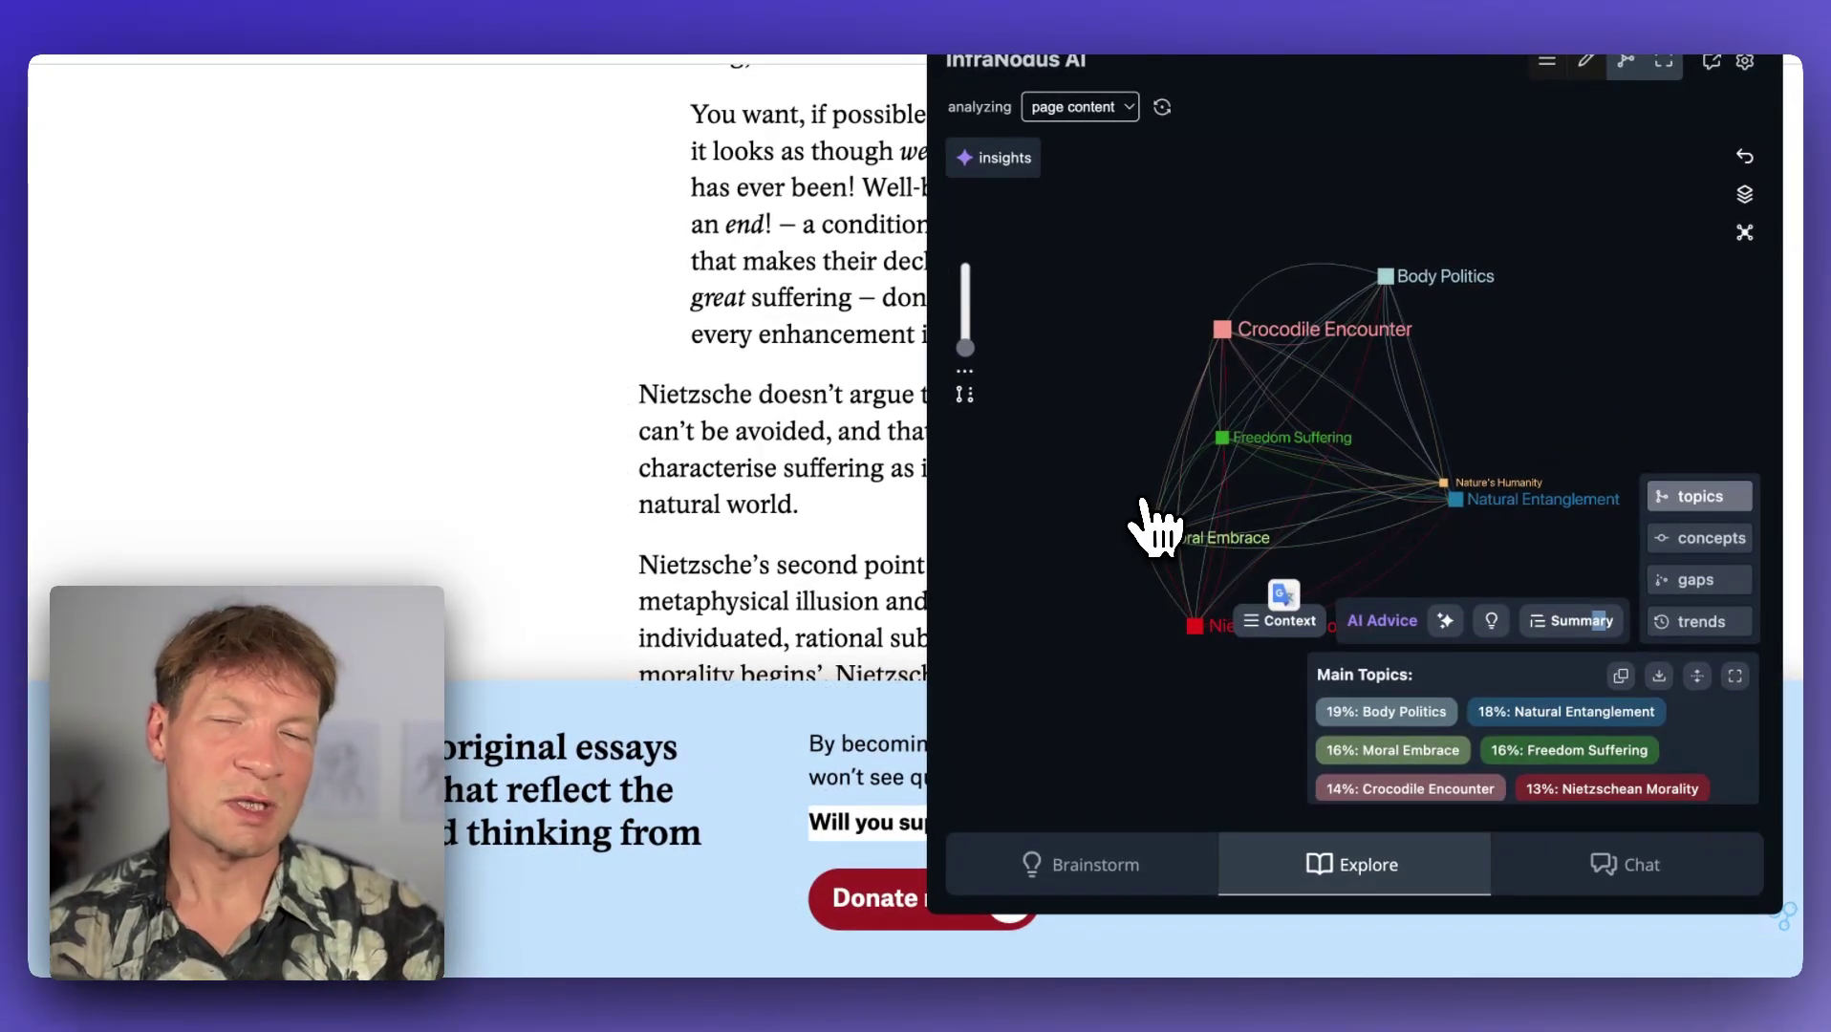
Select the Crocodile Encounter topic again, vary the share of top words shown for it, and return to the full topic graph
{"action": "left_click", "coordinate": [1346, 339]}
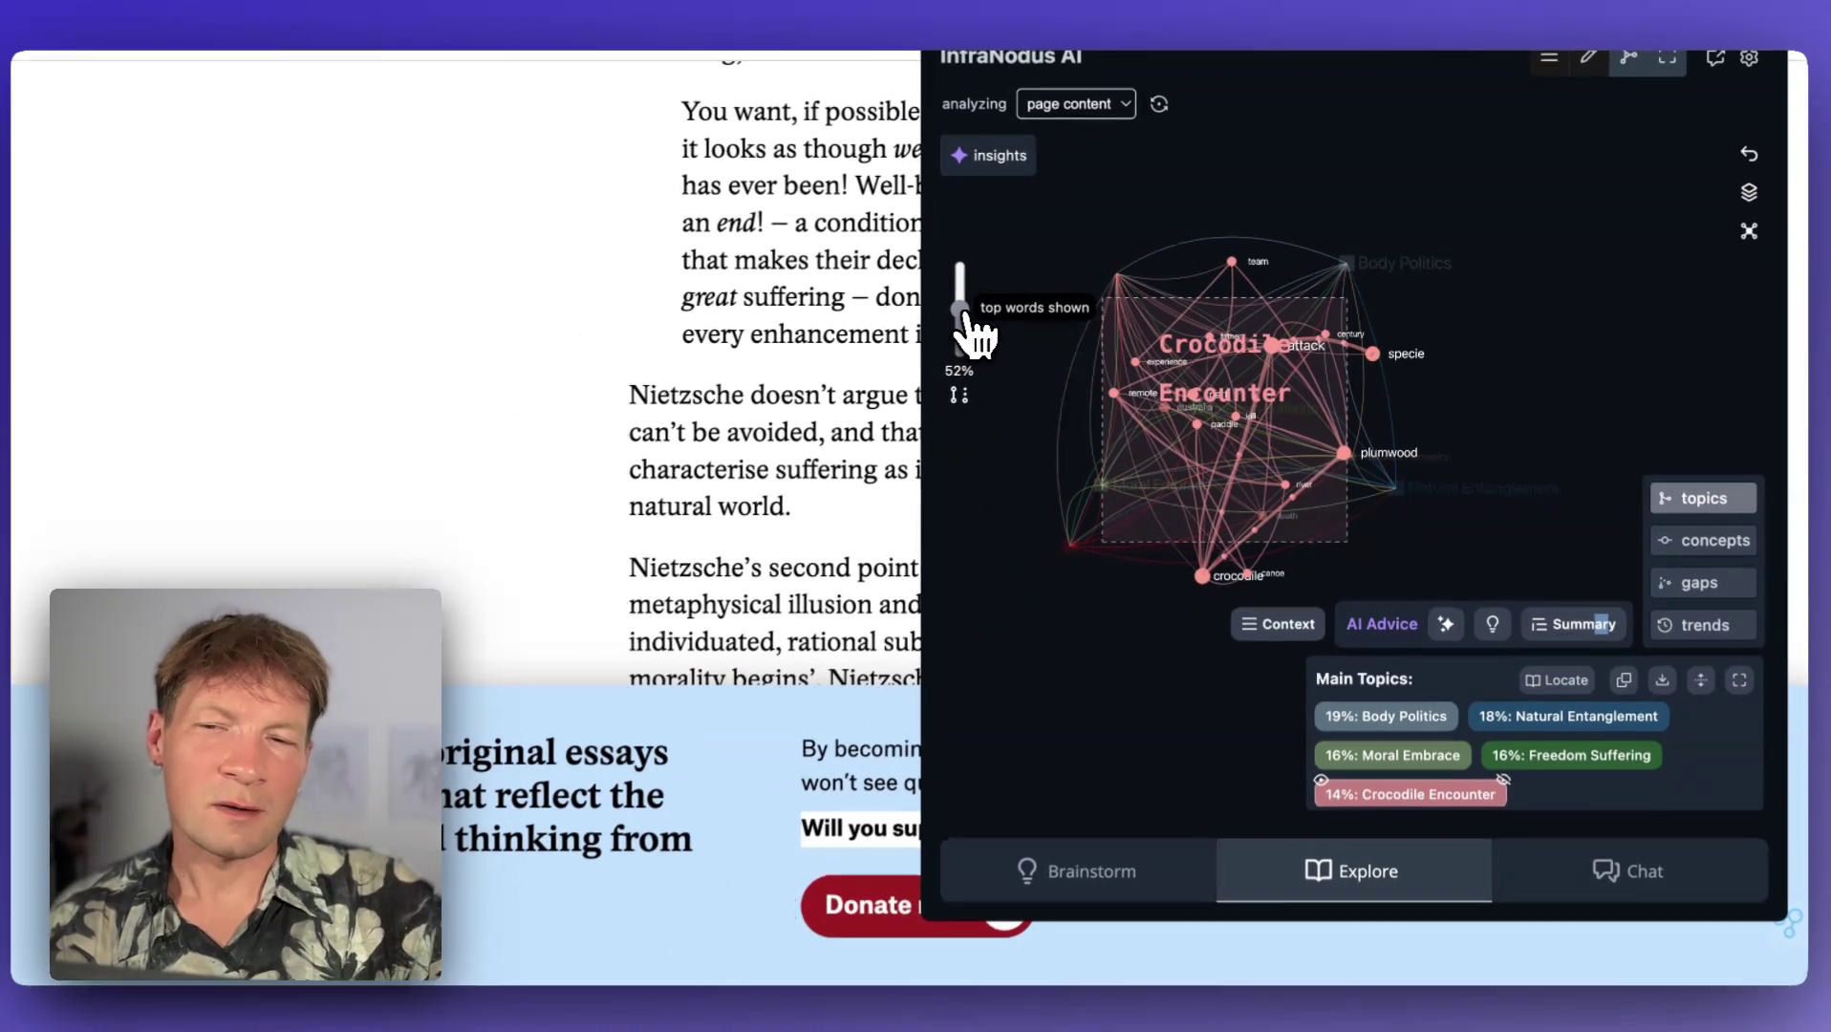
{"action": "left_click_drag", "start_coordinate": [820, 320], "coordinate": [832, 414]}
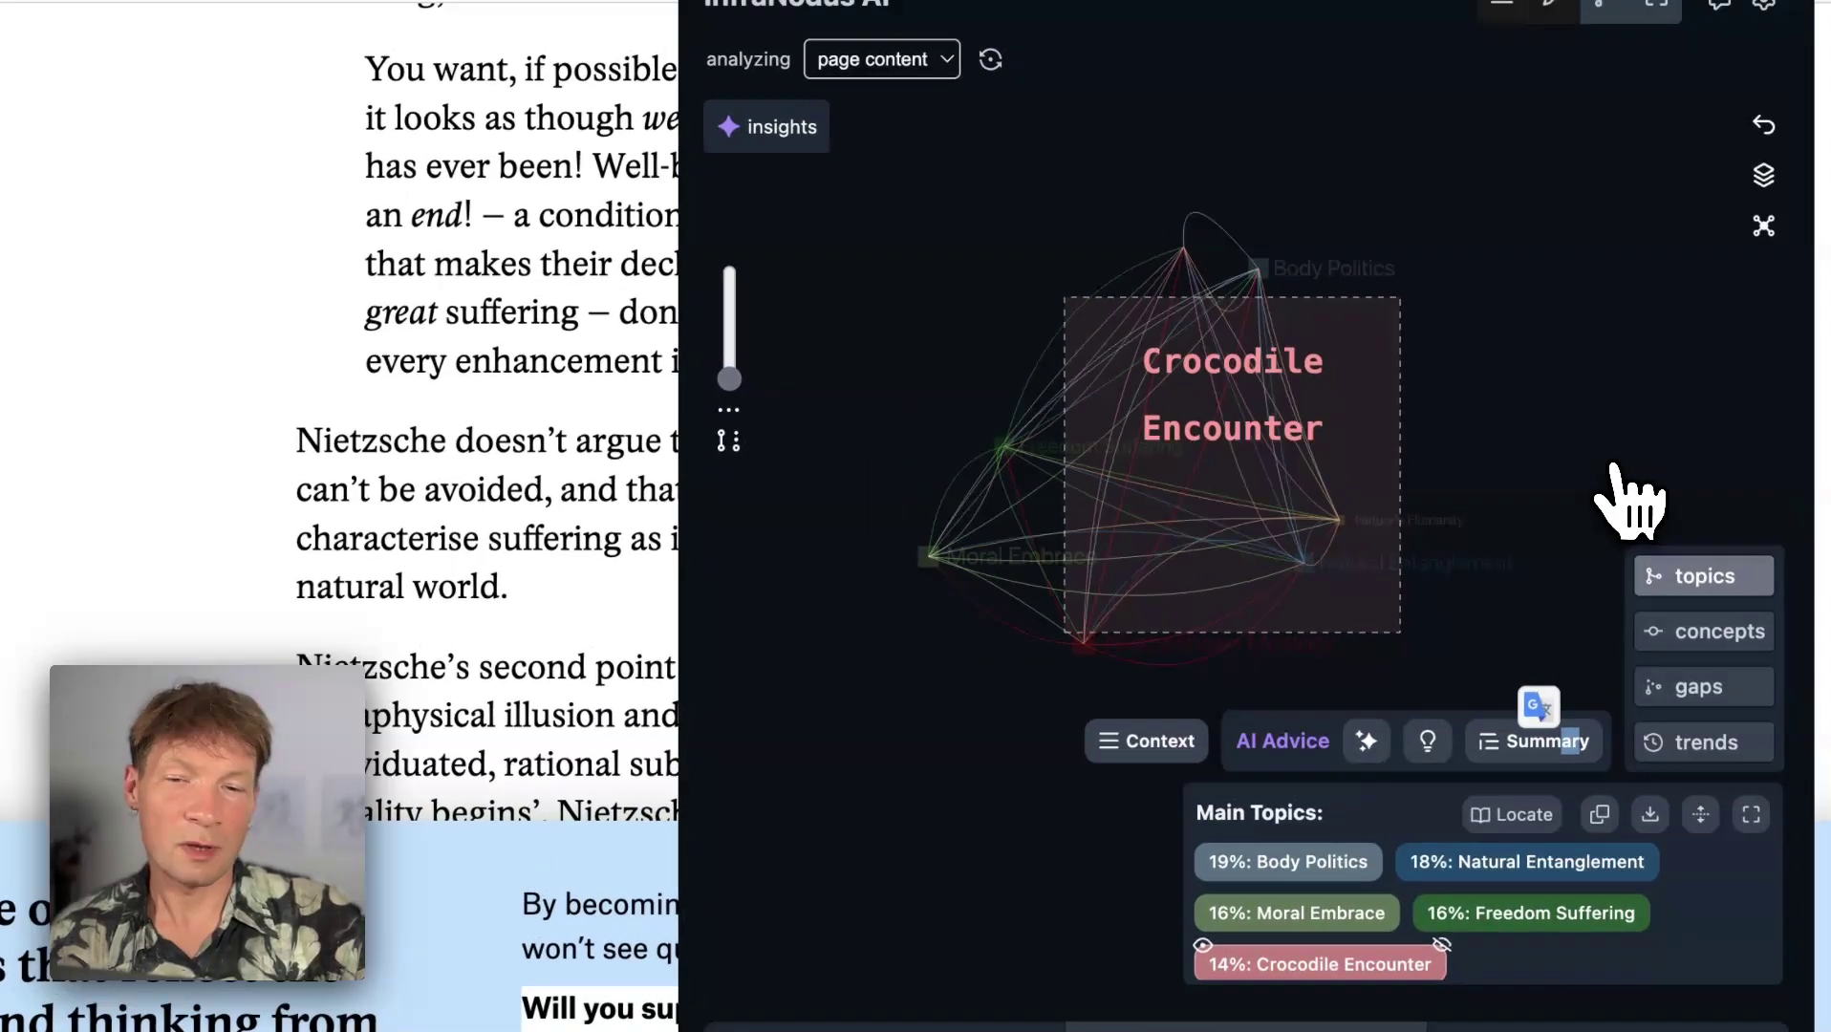
{"action": "left_click_drag", "start_coordinate": [731, 378], "coordinate": [822, 458]}
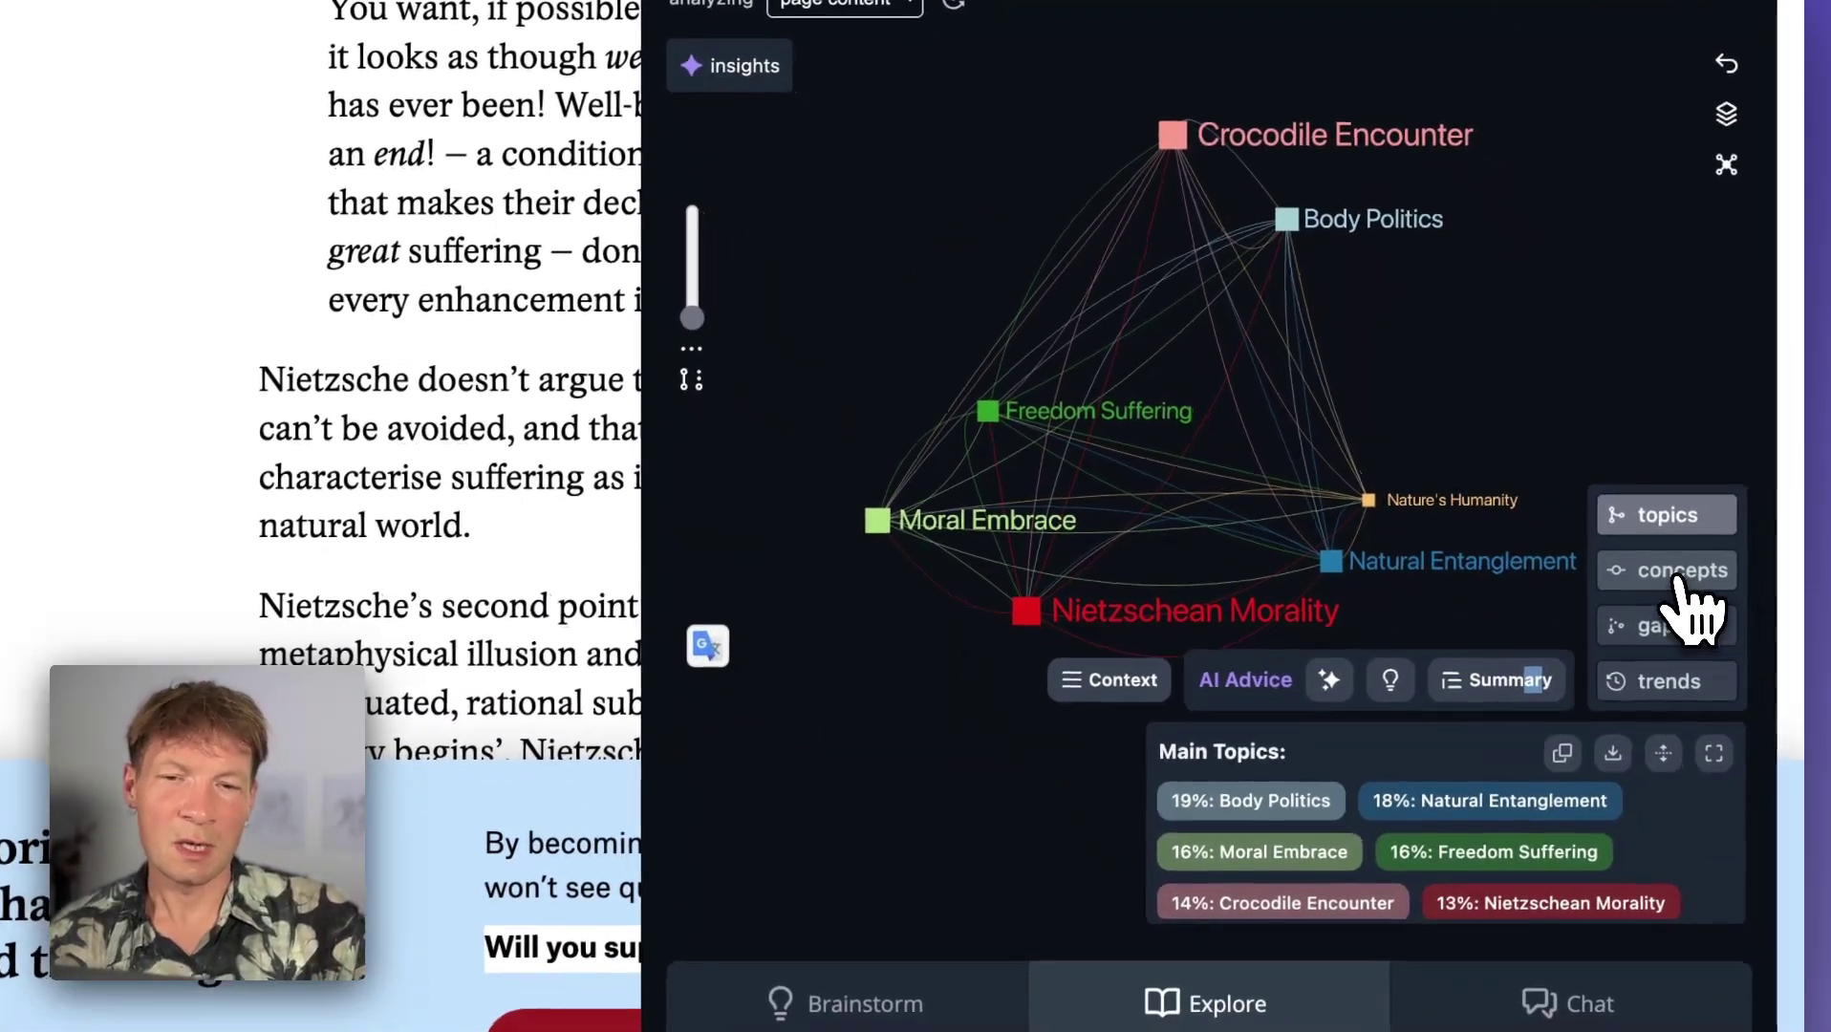
Show the article's main concepts in the graph, raise the top words shown to 30%, and examine the connections up close
{"action": "left_click", "coordinate": [1687, 577]}
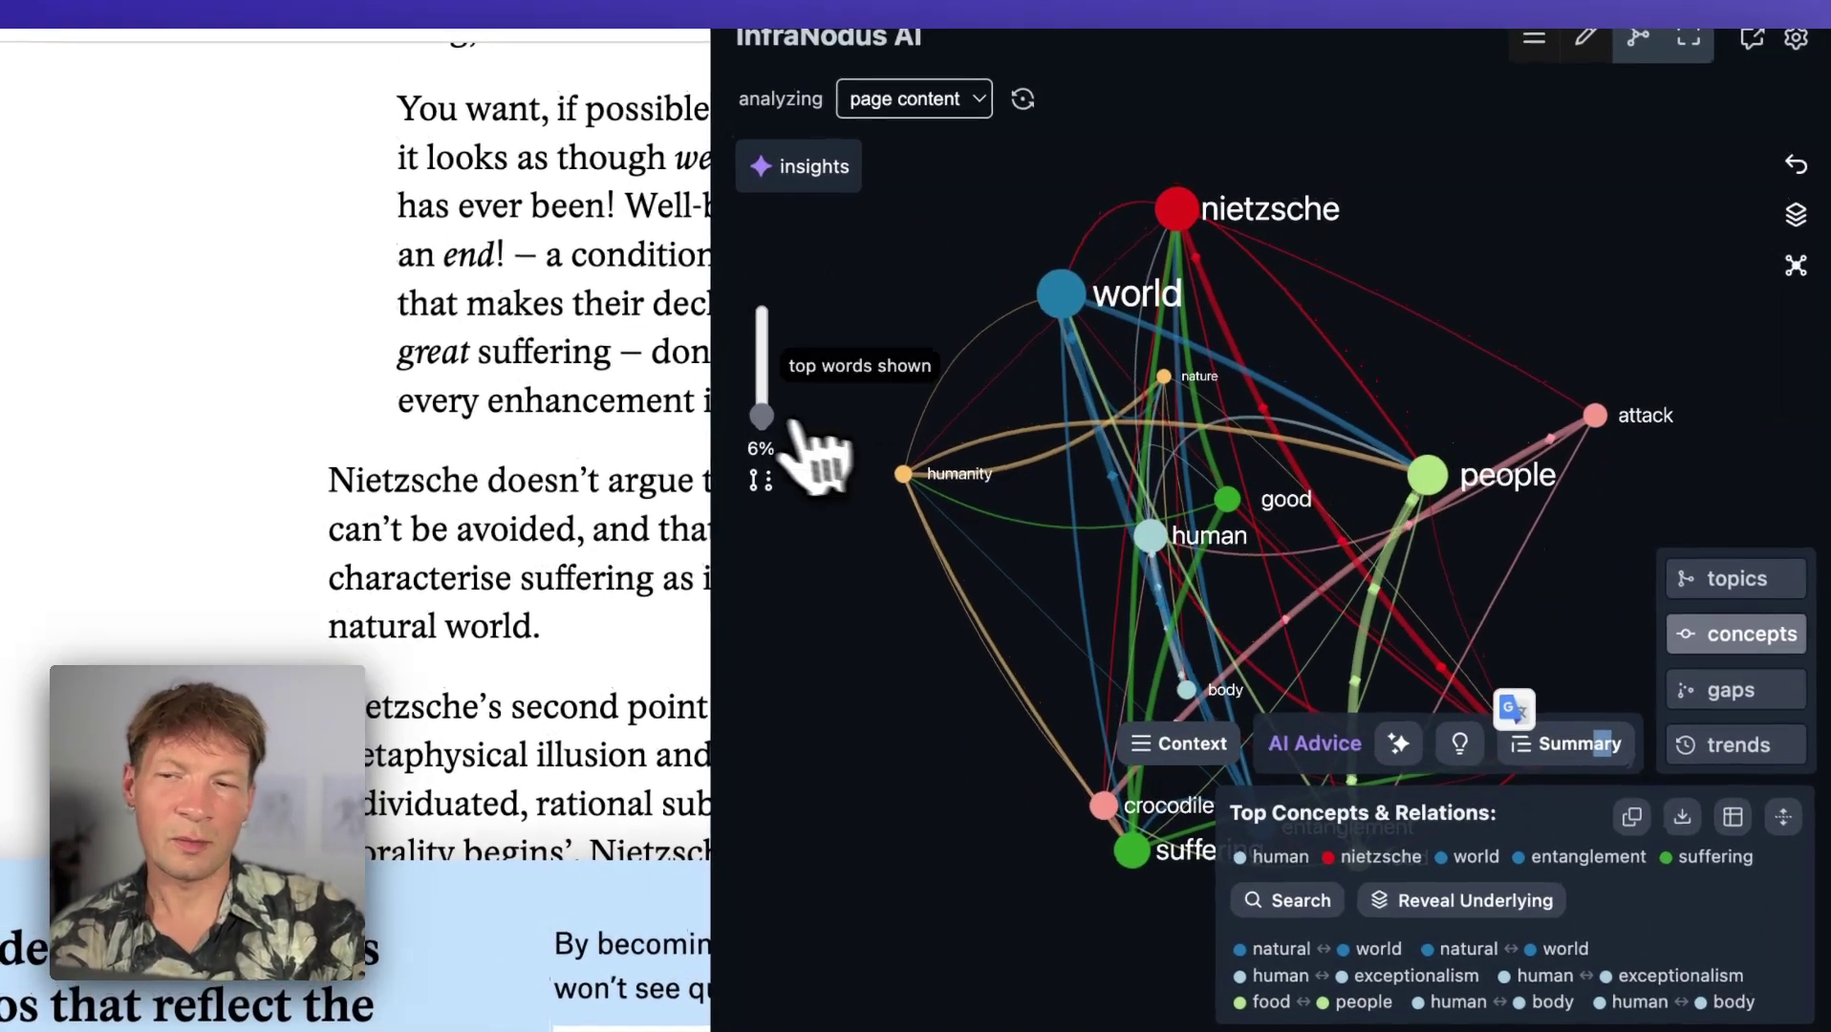
{"action": "left_click_drag", "start_coordinate": [755, 406], "coordinate": [755, 370]}
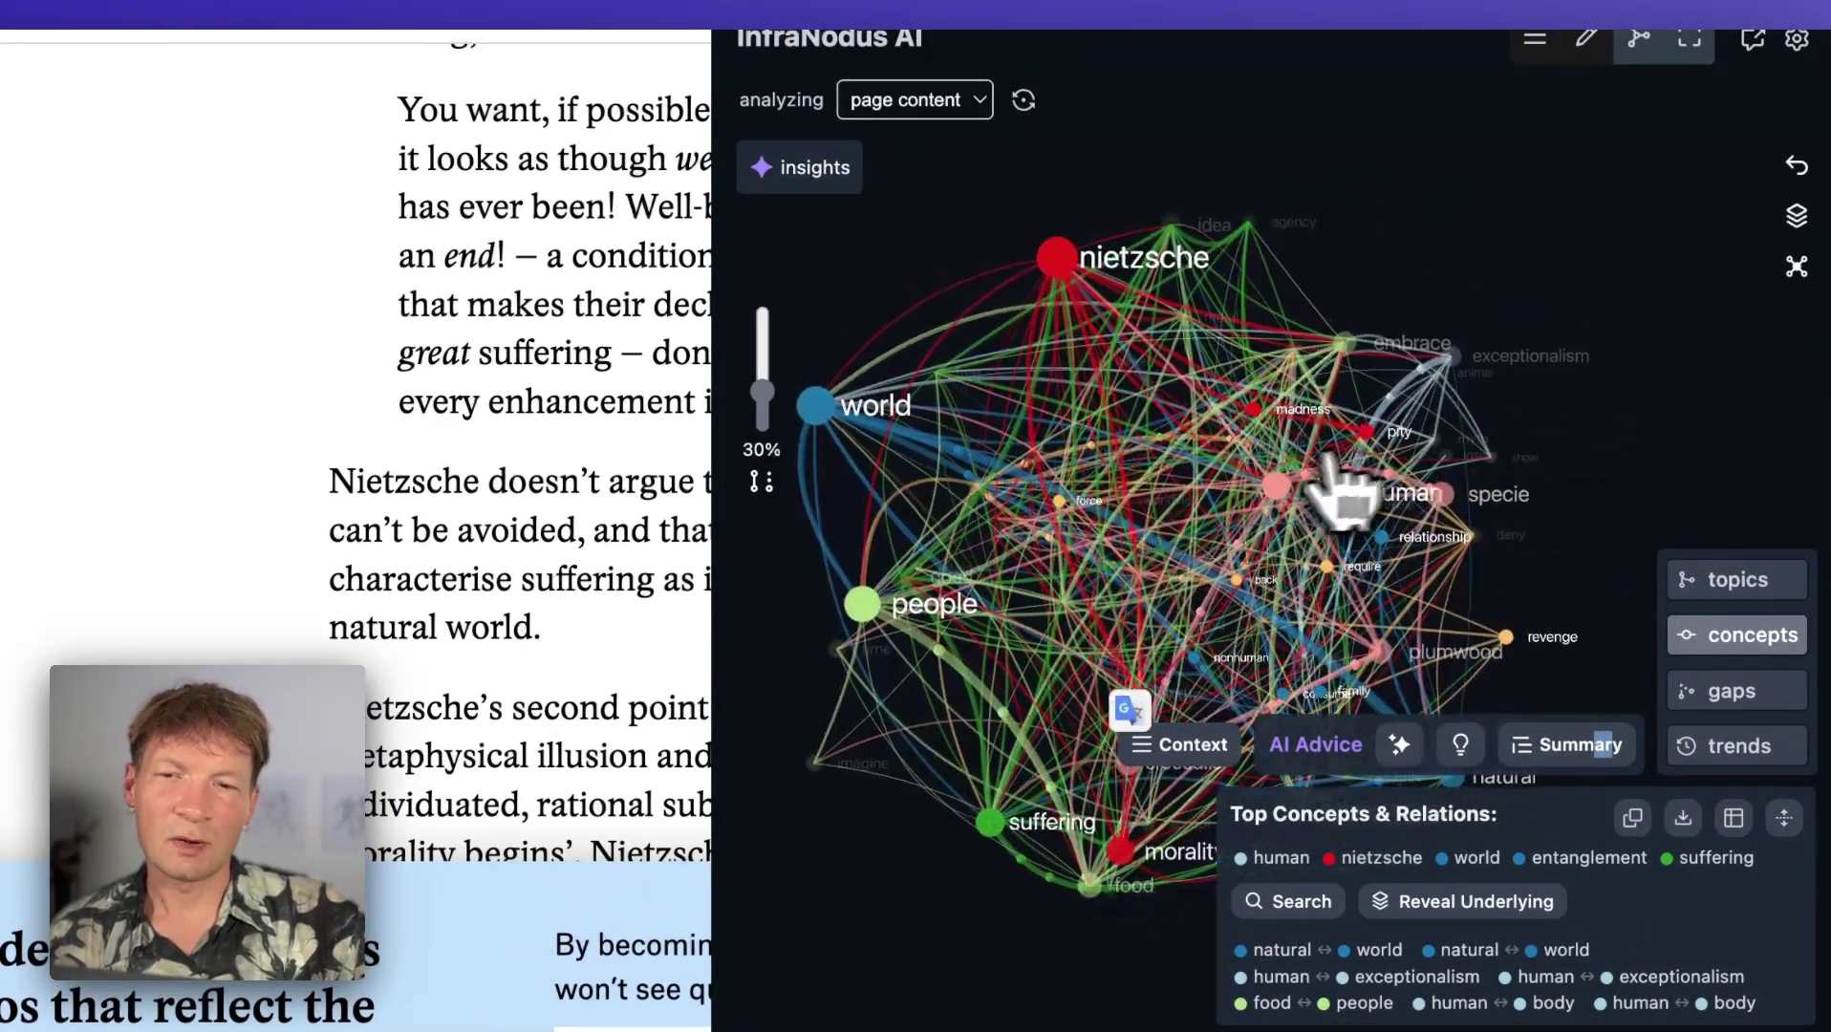
{"action": "scroll", "coordinate": [1338, 487], "scroll_direction": "up", "scroll_amount": 5}
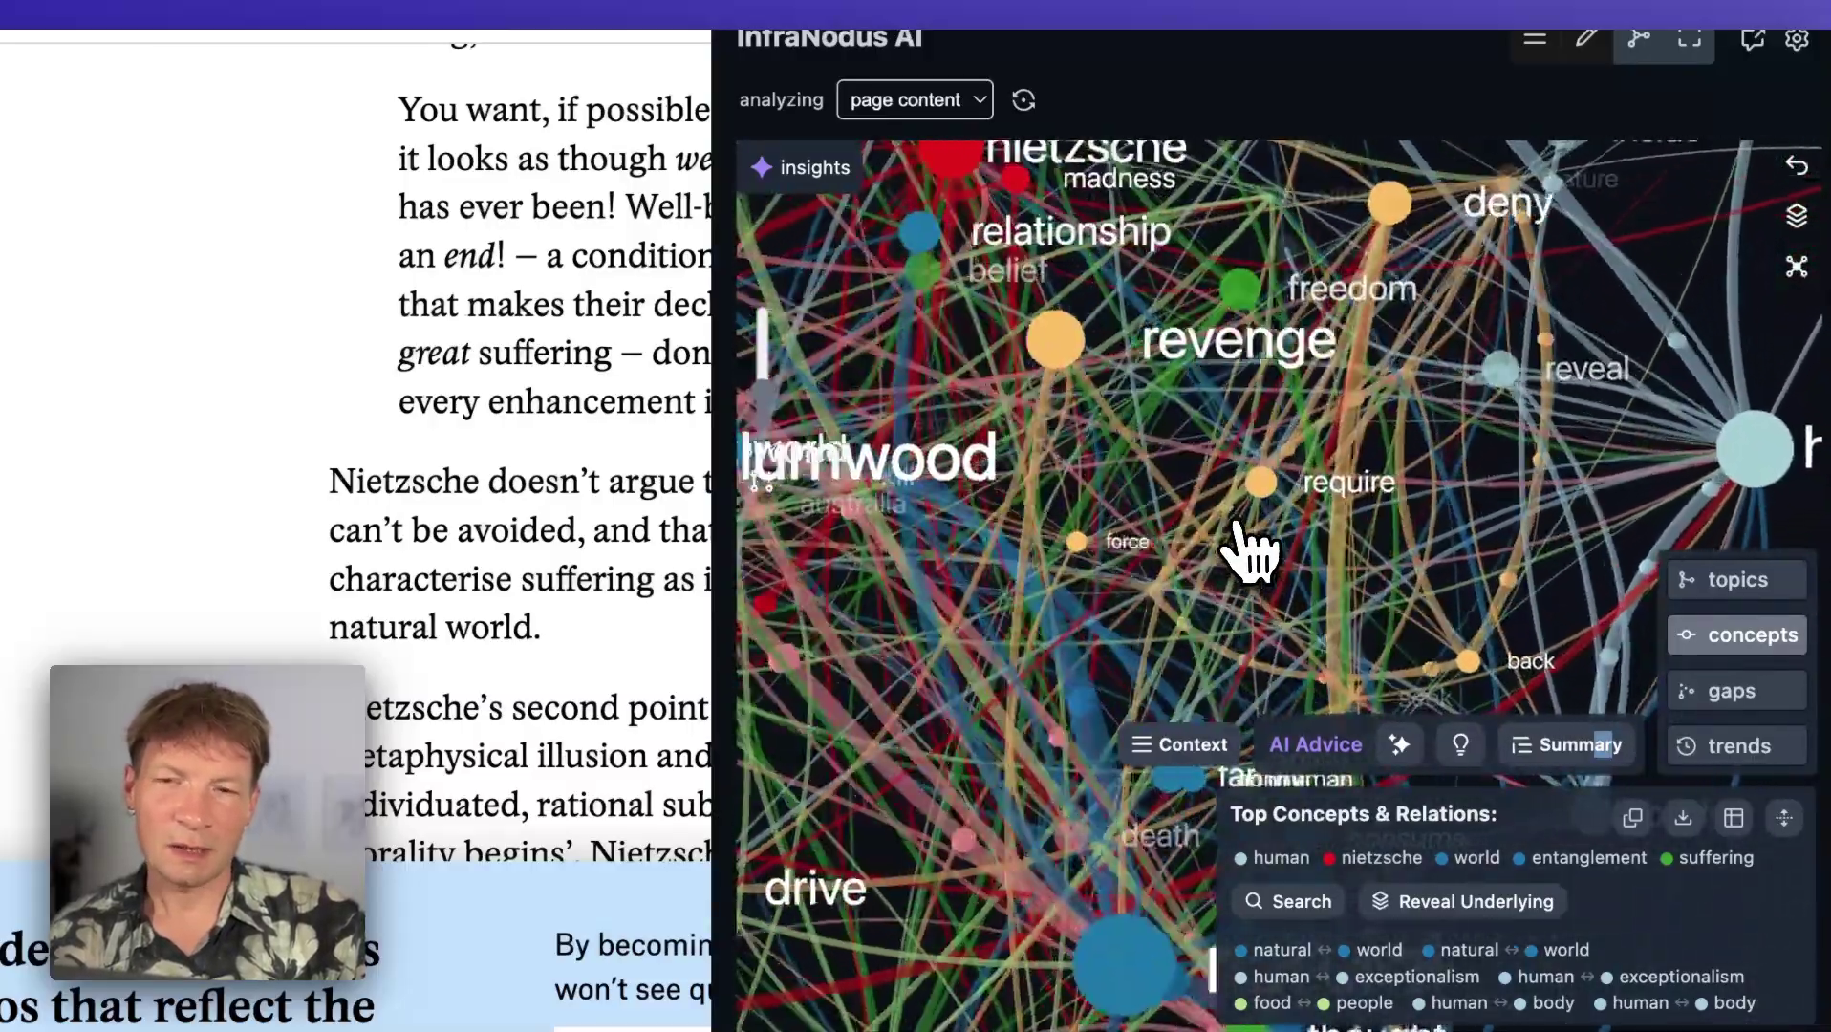
{"action": "scroll", "coordinate": [1338, 482], "scroll_direction": "down", "scroll_amount": 5}
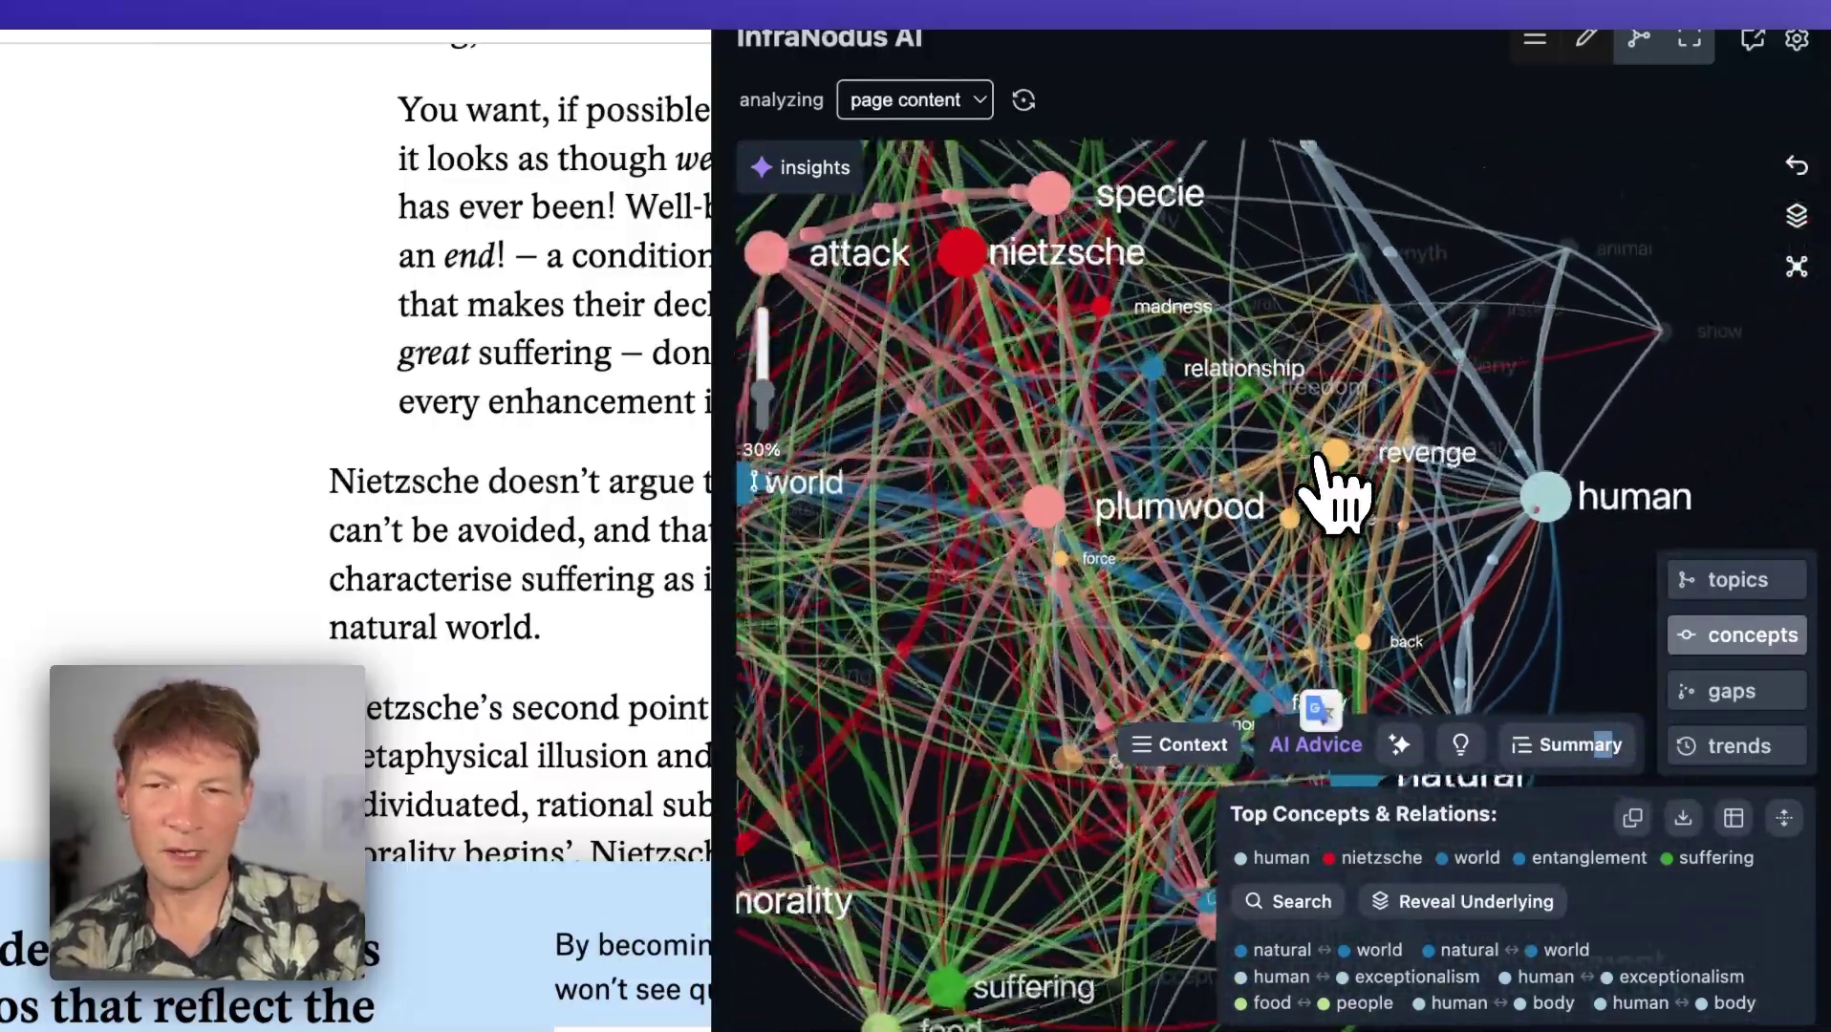
{"action": "scroll", "coordinate": [1338, 487], "scroll_direction": "down", "scroll_amount": 3}
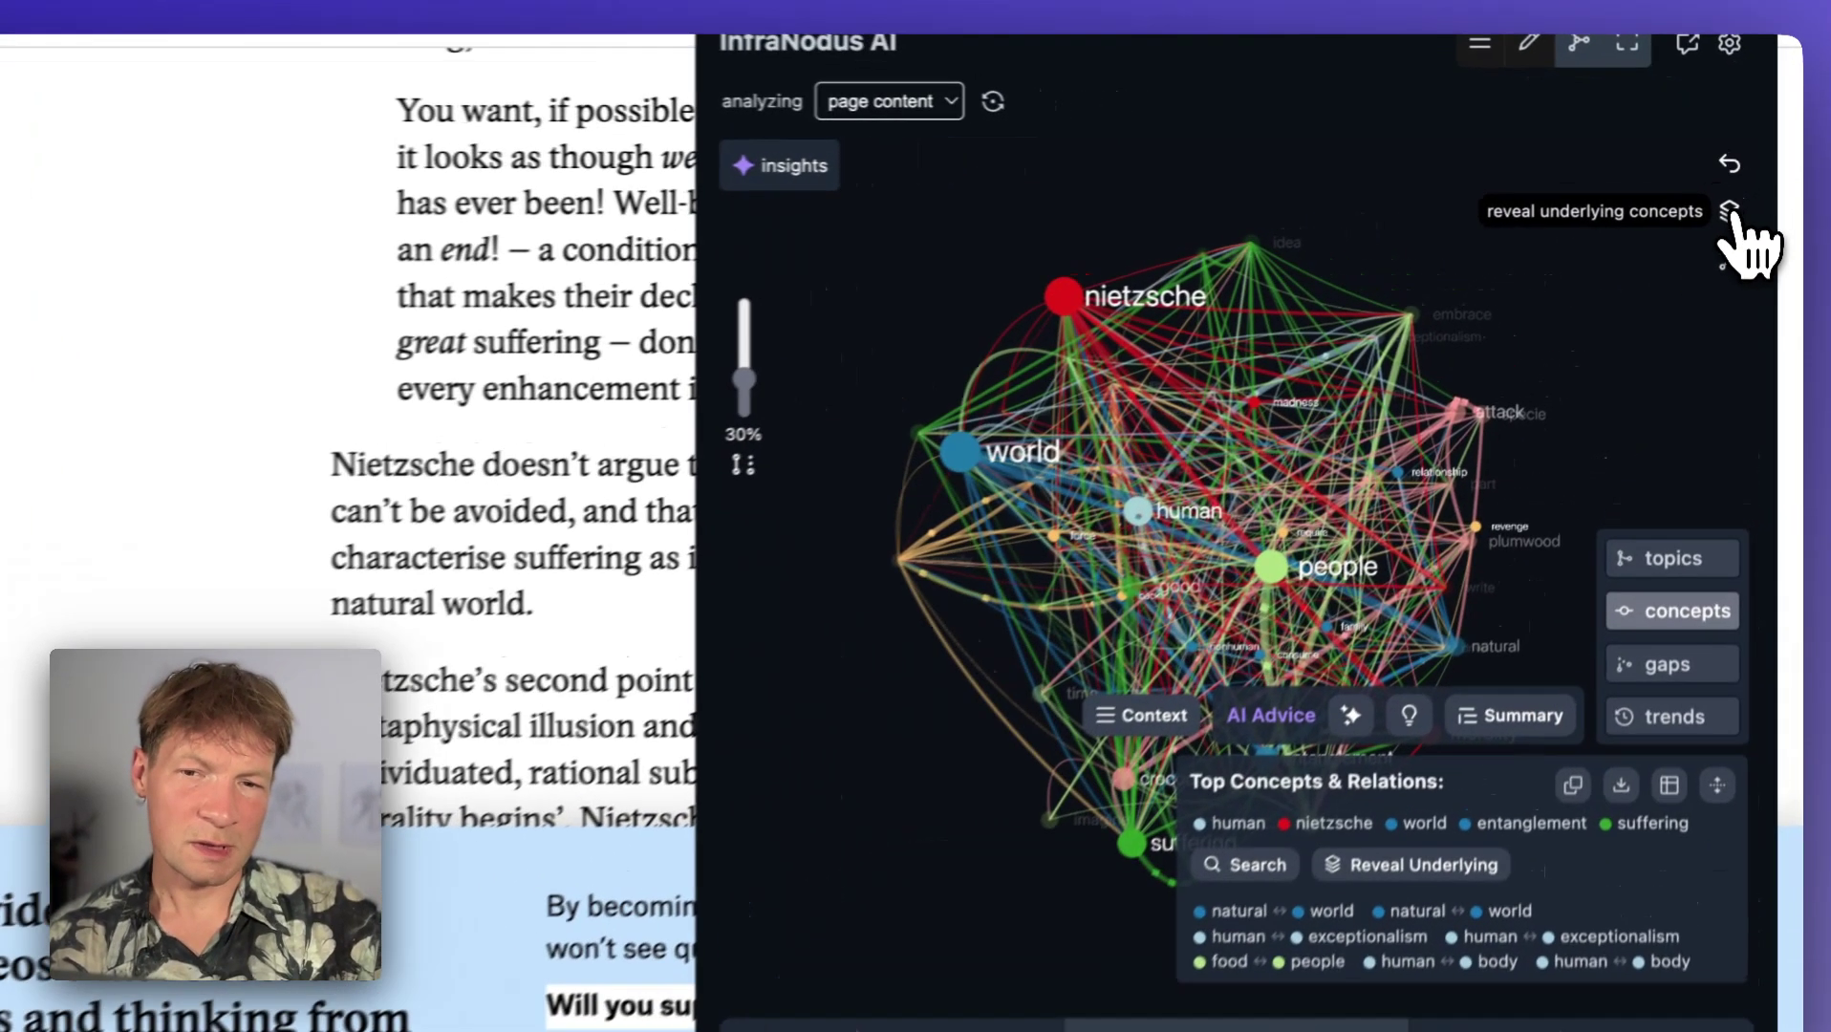
Remove the most dominant concepts from the graph layer by layer to reveal the underlying ones
{"action": "left_click", "coordinate": [1746, 194]}
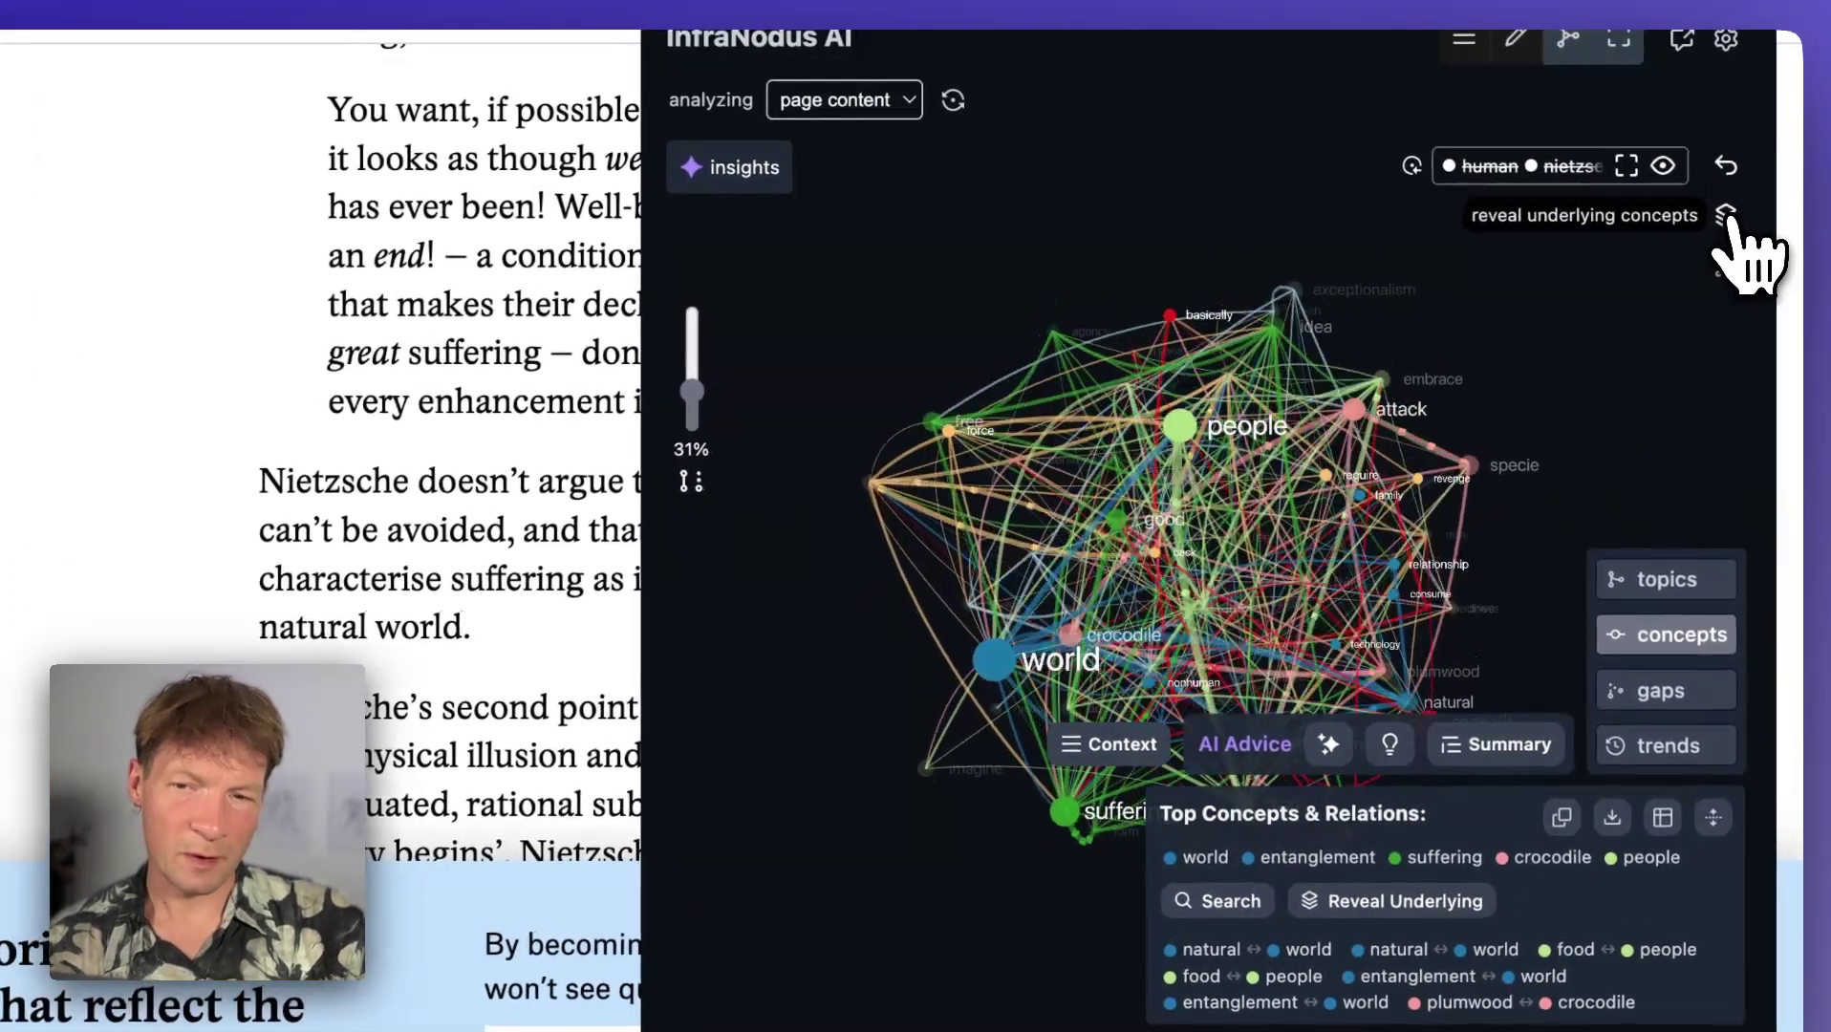
{"action": "left_click", "coordinate": [1725, 218]}
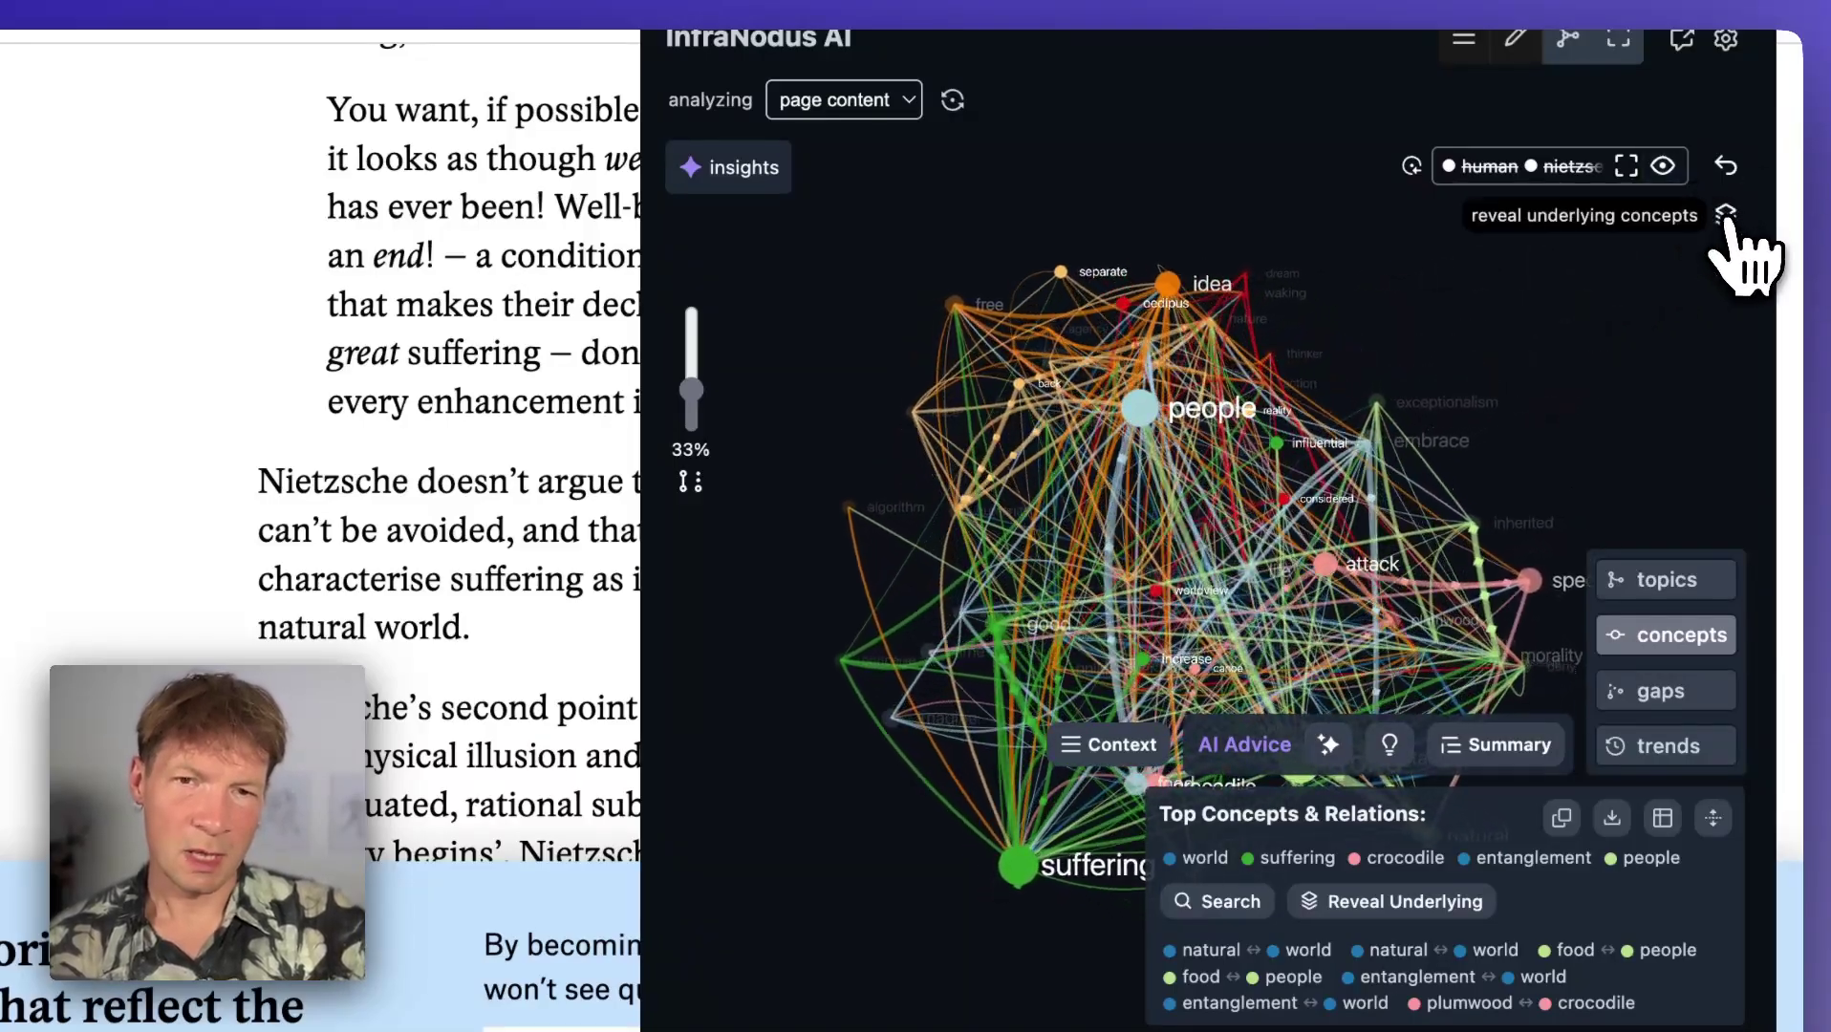
{"action": "left_click", "coordinate": [1726, 216]}
{"action": "left_click", "coordinate": [1727, 216]}
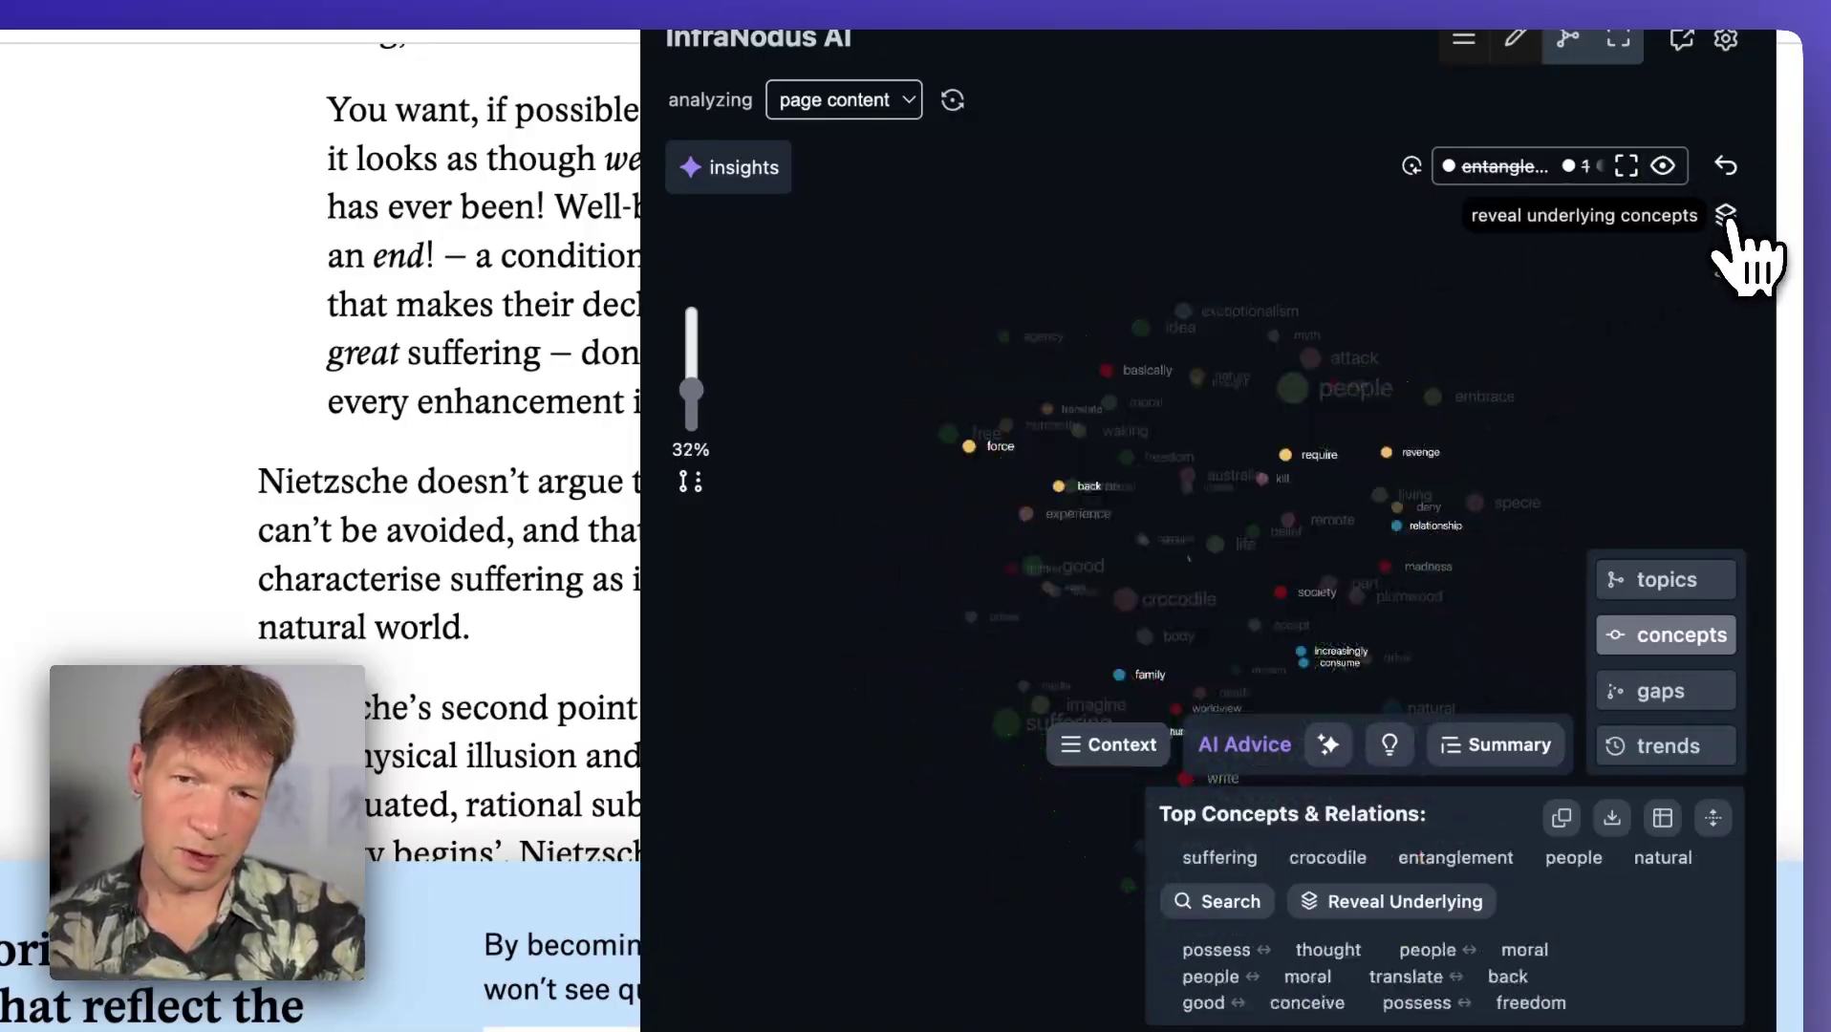
{"action": "left_click", "coordinate": [1726, 216]}
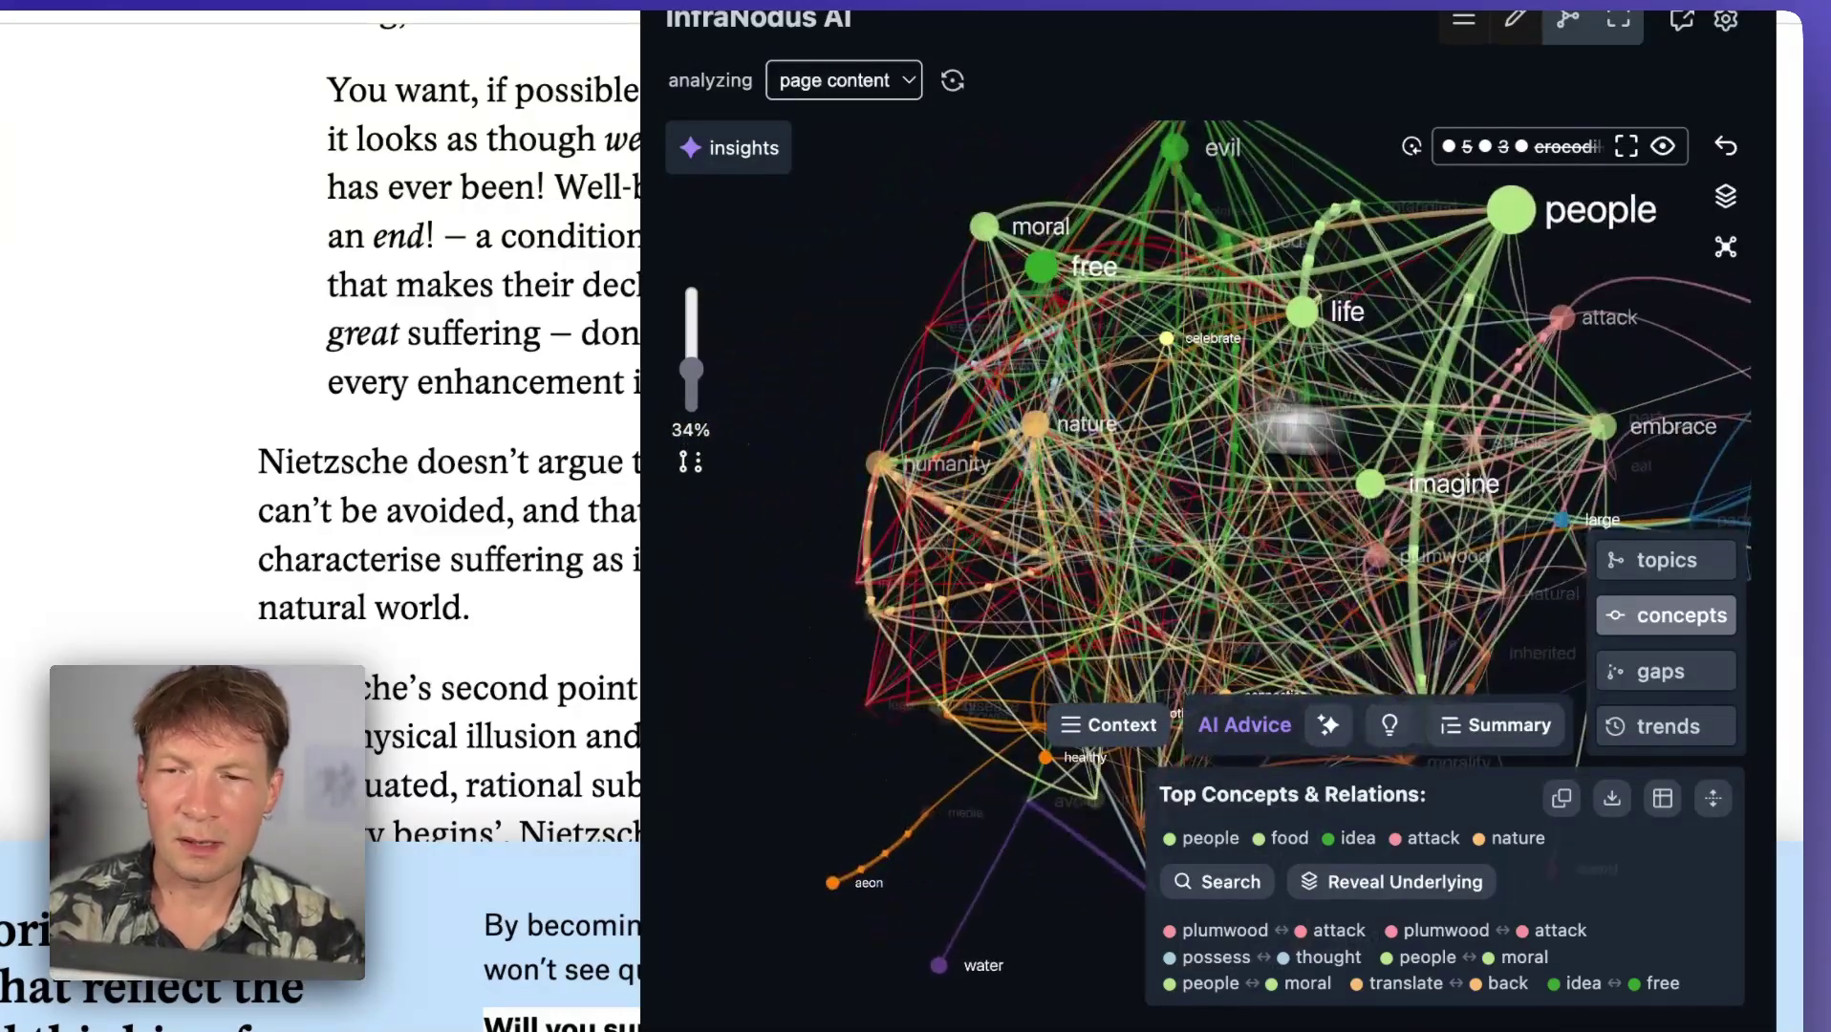
Select the concepts "moral" and "thought", read the article excerpt that contains them, and close it
{"action": "left_click", "coordinate": [1050, 274]}
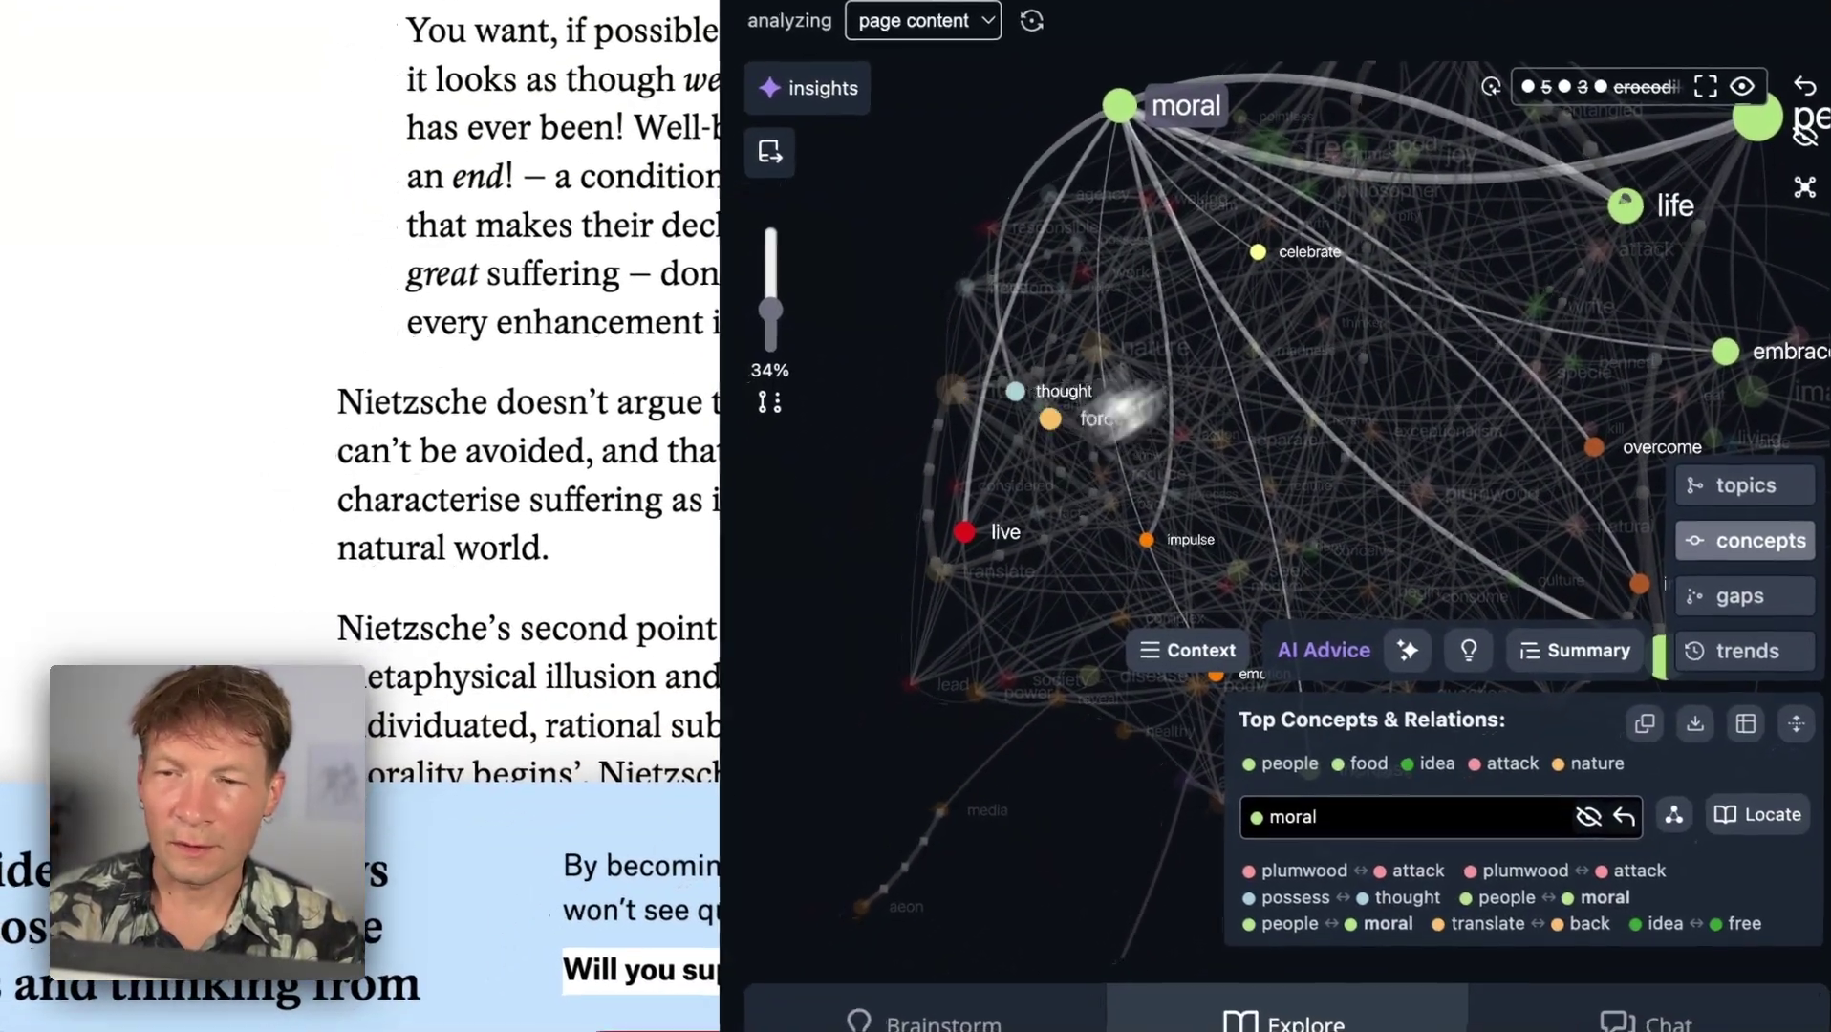
{"action": "left_click", "coordinate": [961, 411]}
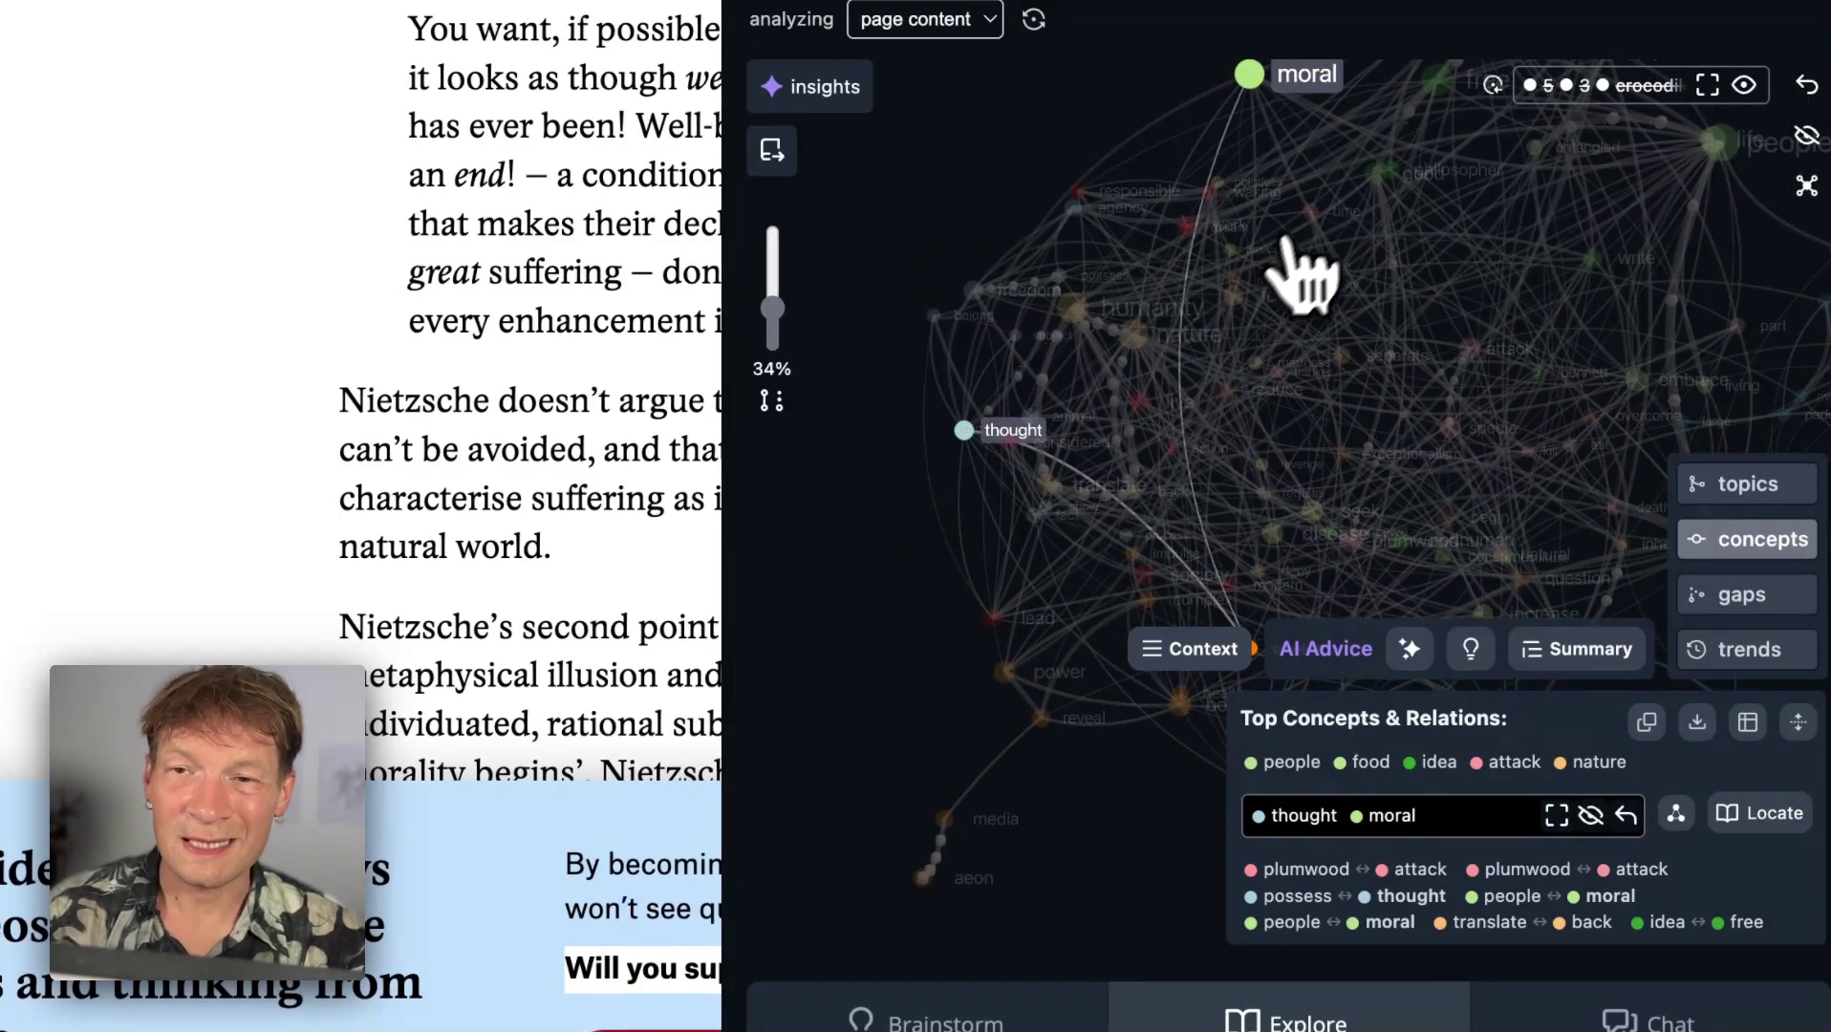
{"action": "left_click", "coordinate": [1212, 654]}
{"action": "scroll", "coordinate": [1137, 271], "scroll_direction": "down", "scroll_amount": 6}
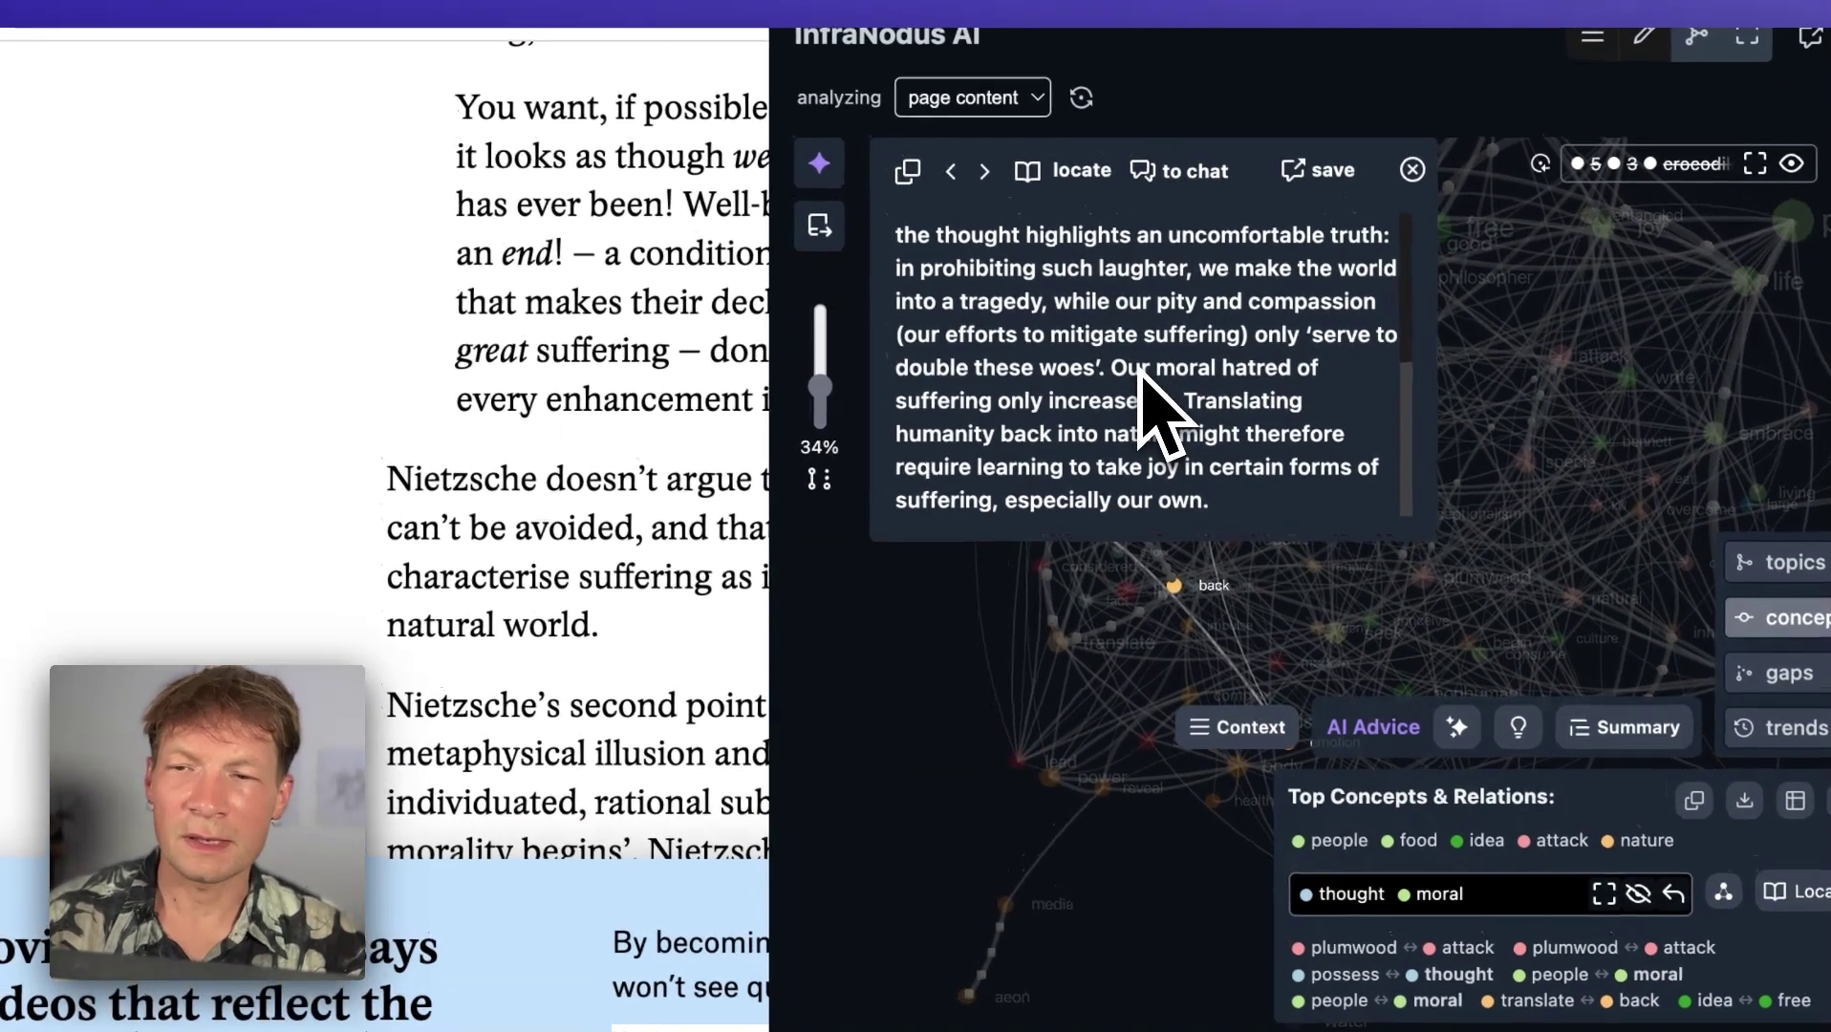
{"action": "scroll", "coordinate": [1128, 354], "scroll_direction": "up", "scroll_amount": 6}
{"action": "scroll", "coordinate": [1144, 375], "scroll_direction": "down", "scroll_amount": 6}
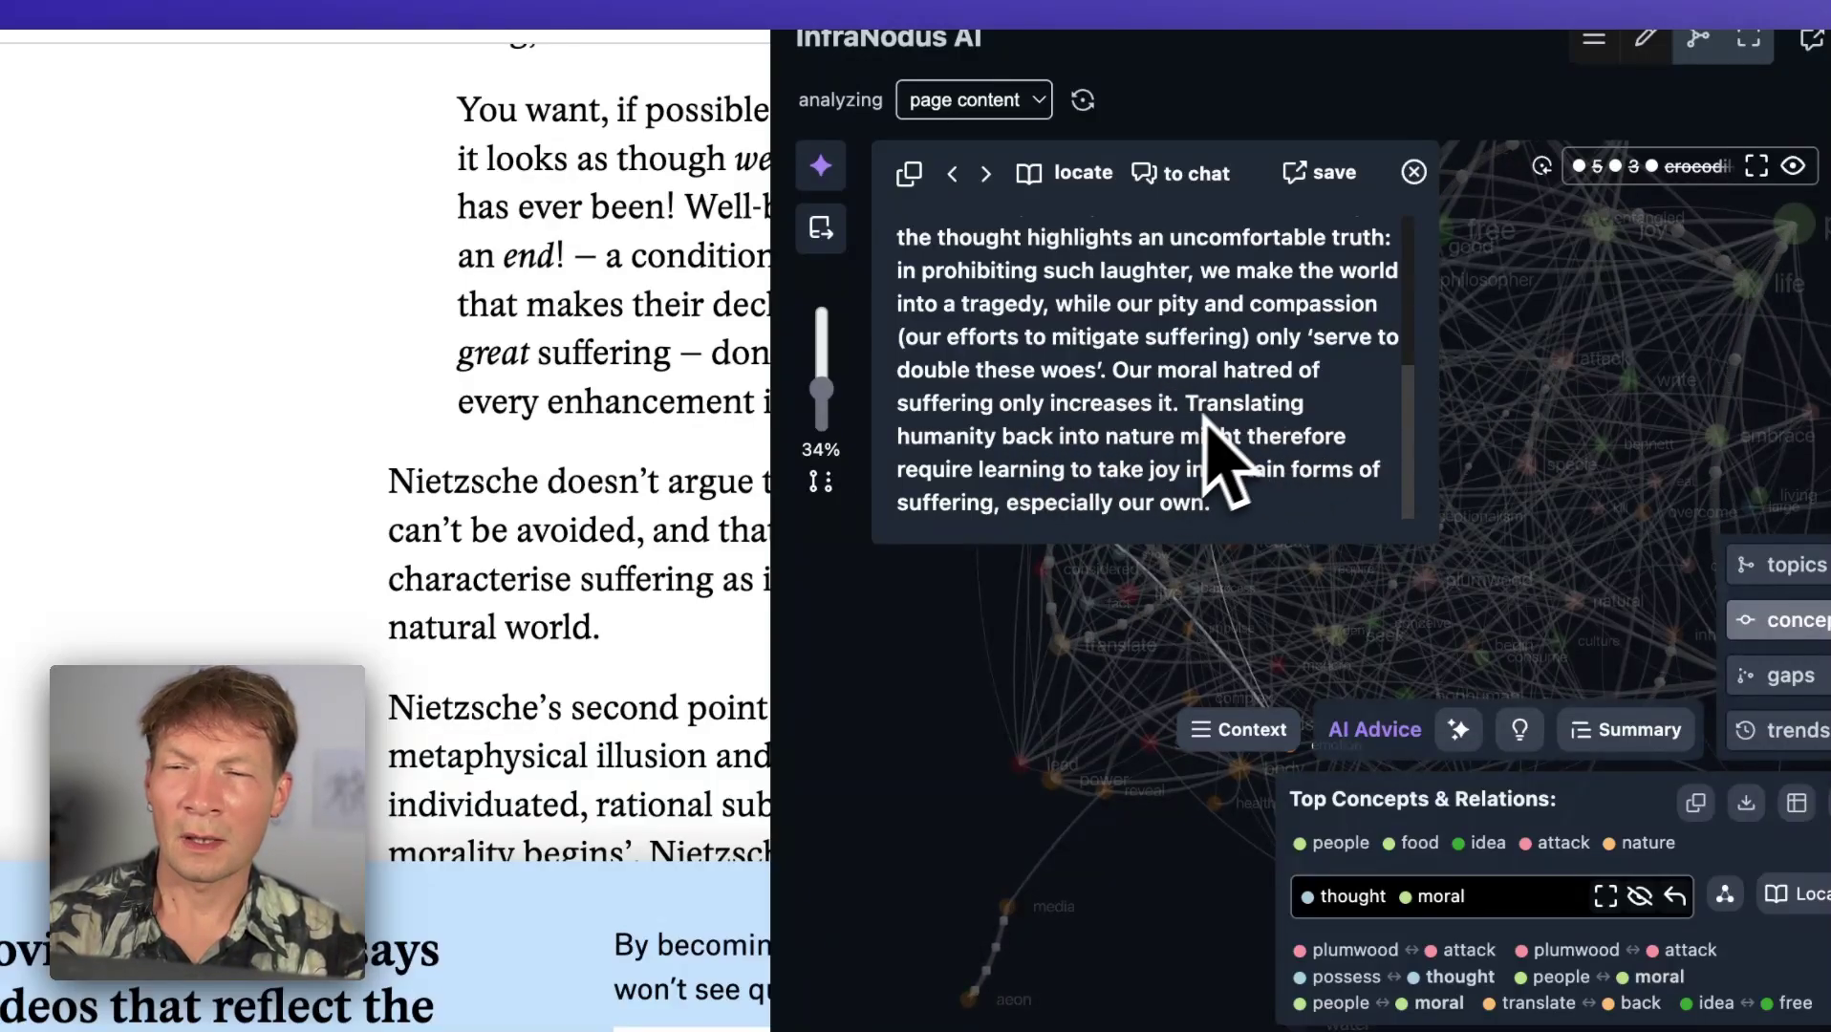
{"action": "scroll", "coordinate": [1101, 454], "scroll_direction": "down", "scroll_amount": 1}
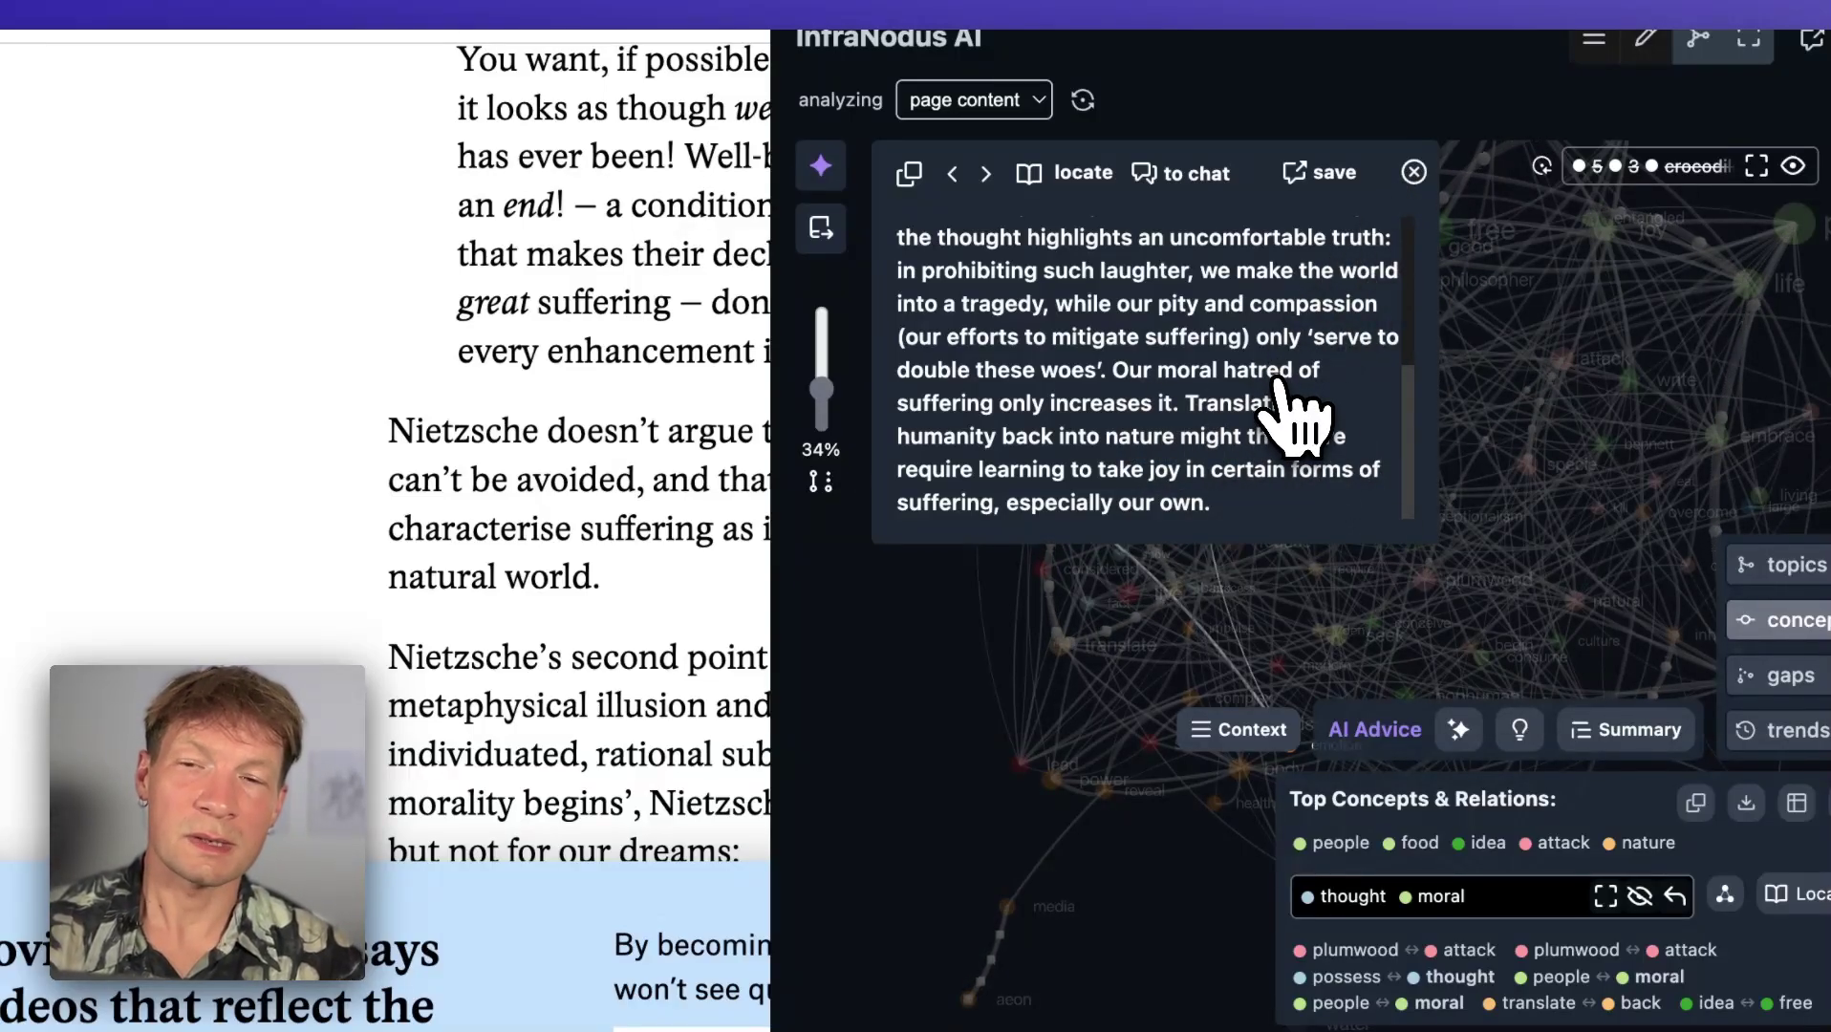
{"action": "scroll", "coordinate": [1329, 367], "scroll_direction": "up", "scroll_amount": 4}
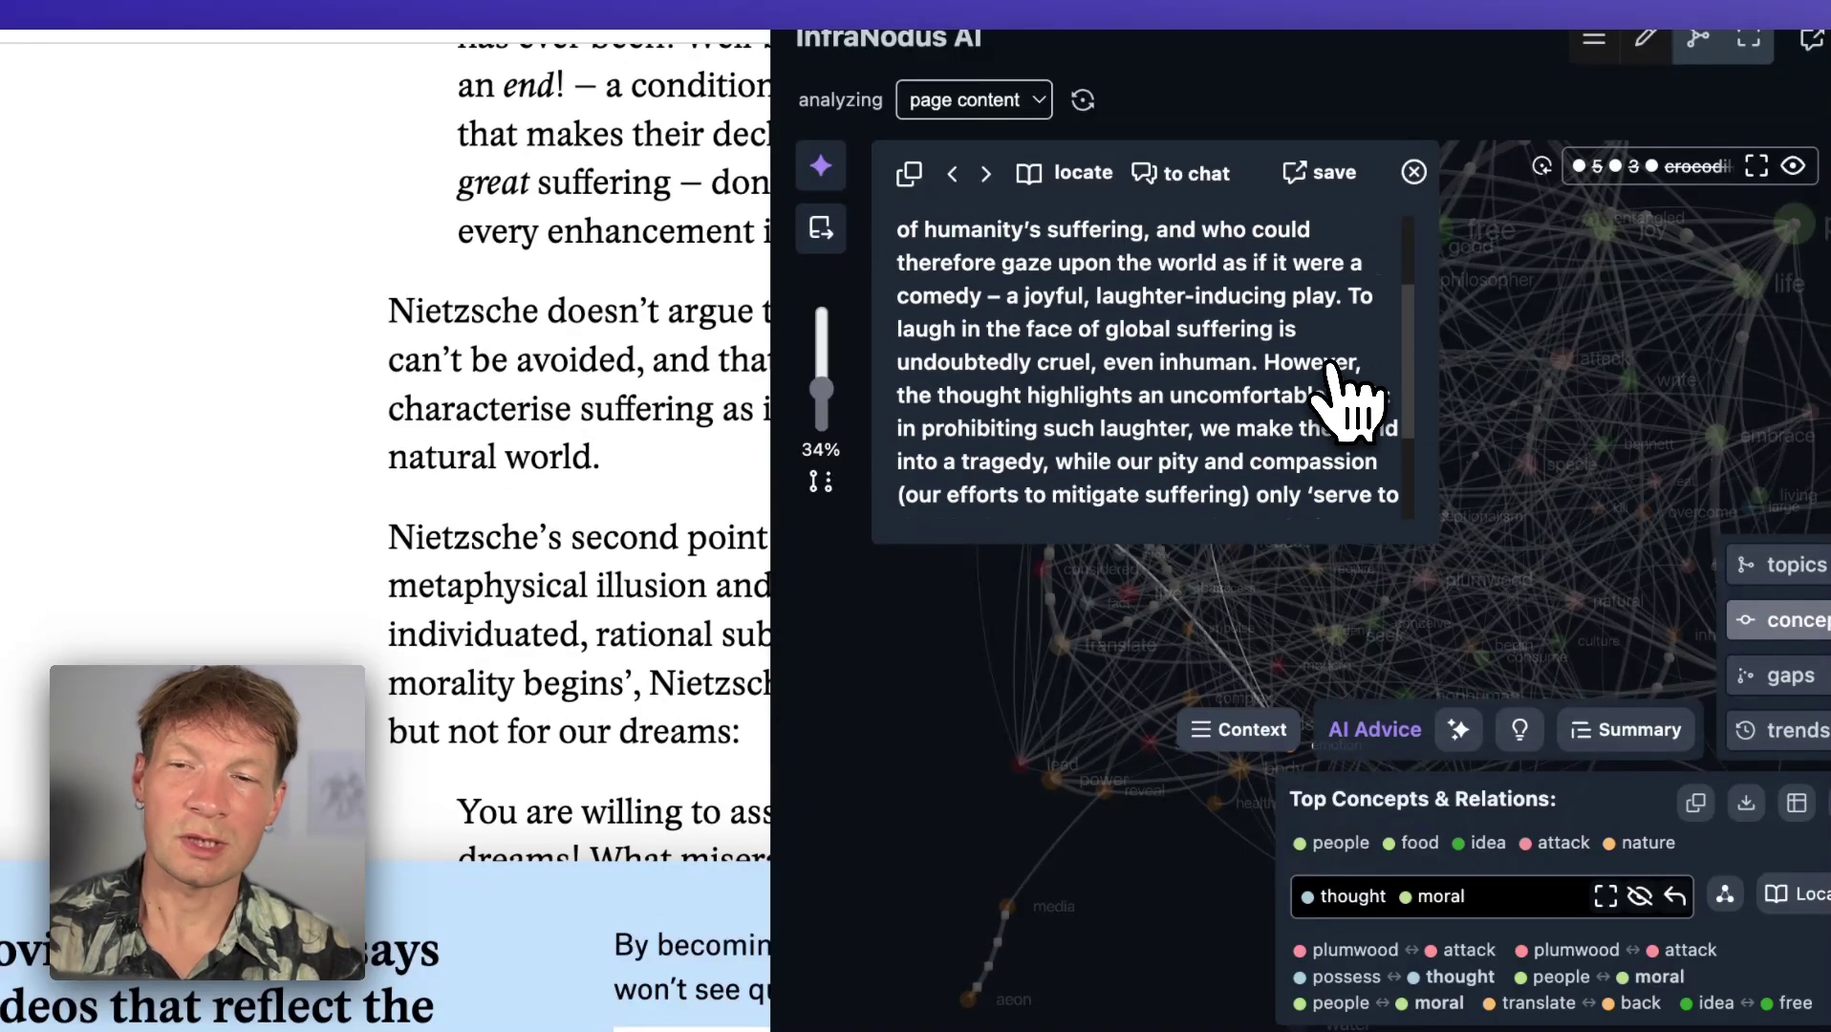
{"action": "left_click", "coordinate": [1414, 172]}
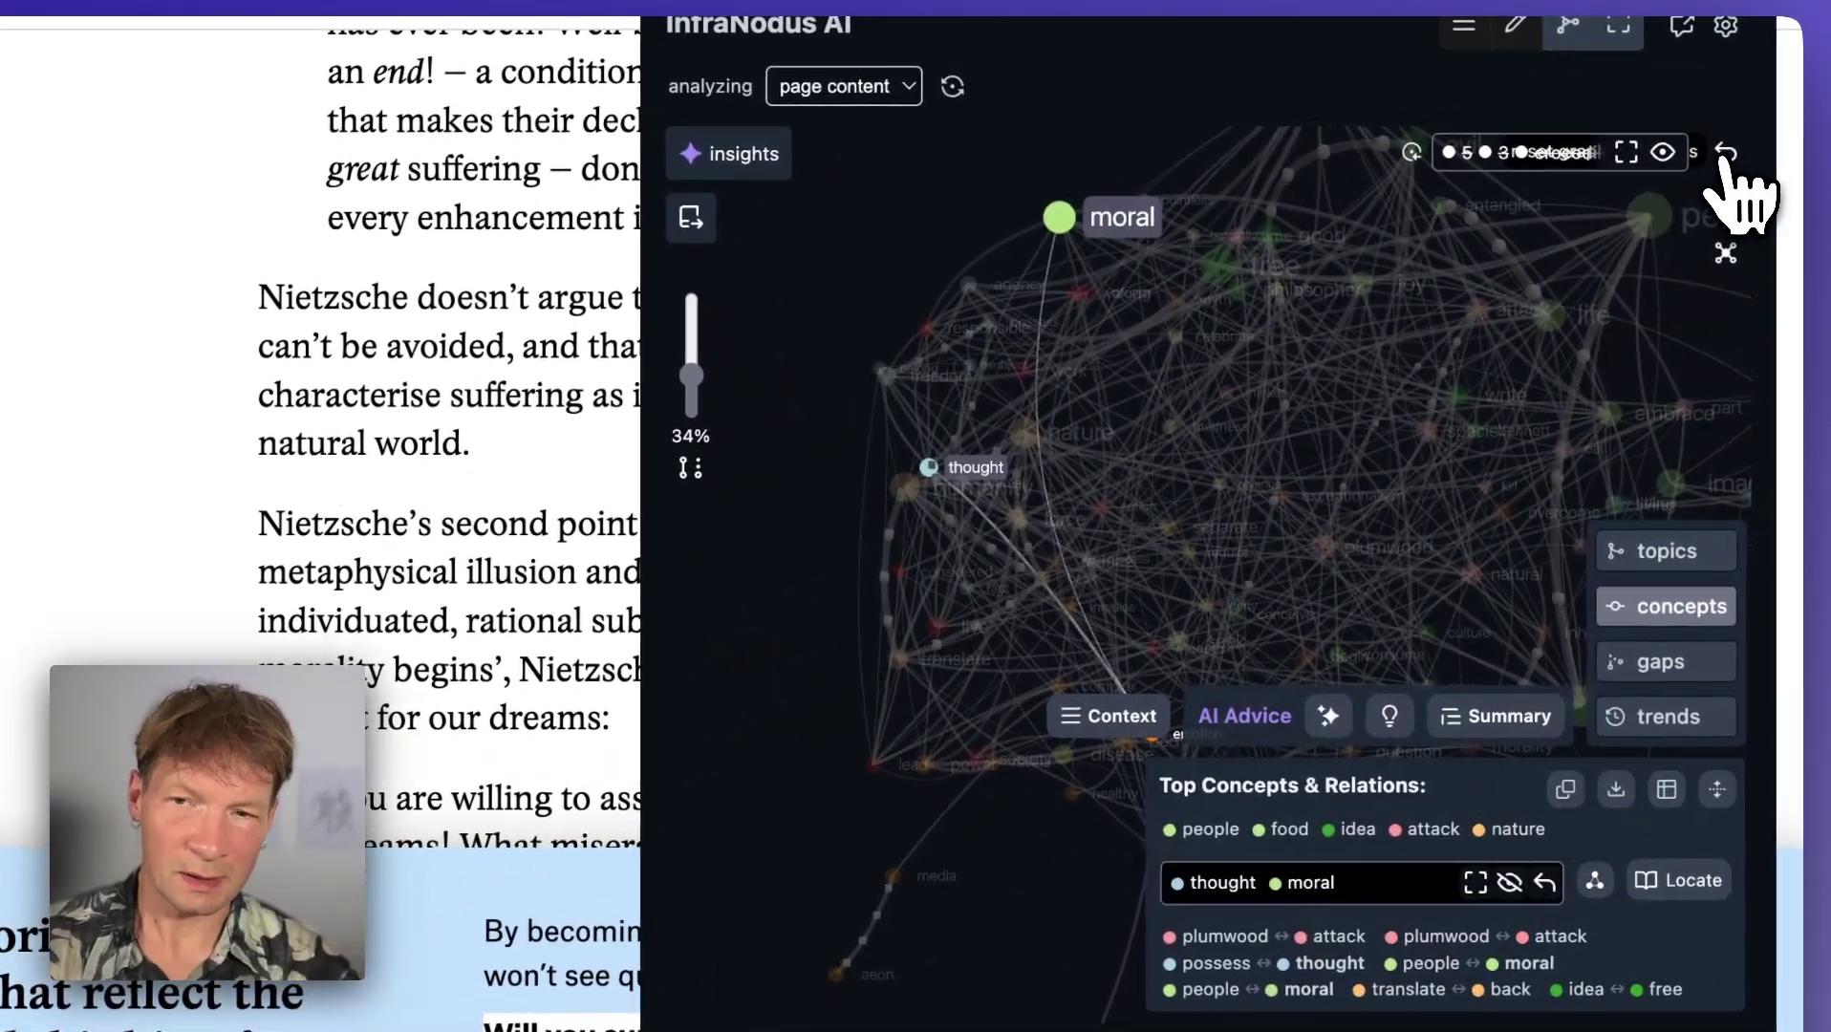
Clear the concept selection and show the gaps between the article's topics
{"action": "left_click", "coordinate": [1807, 122]}
{"action": "left_click", "coordinate": [1726, 153]}
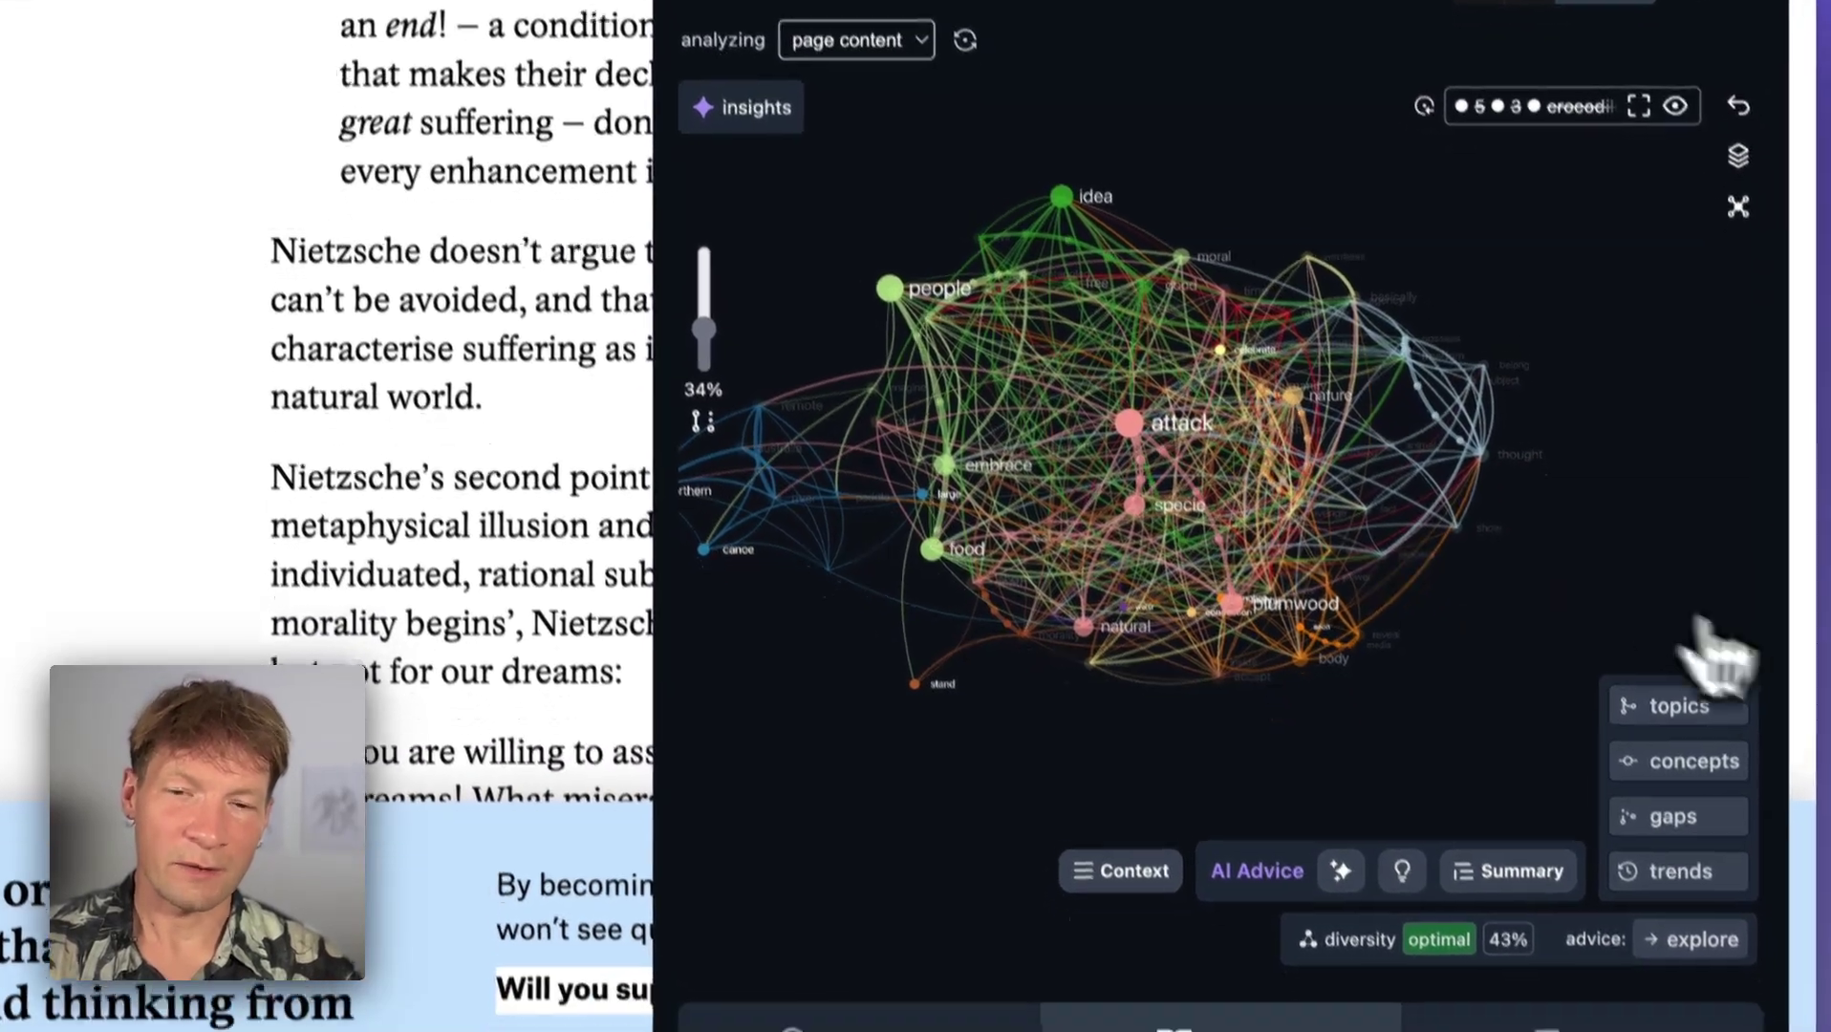
{"action": "left_click", "coordinate": [1667, 752]}
{"action": "left_click", "coordinate": [1661, 623]}
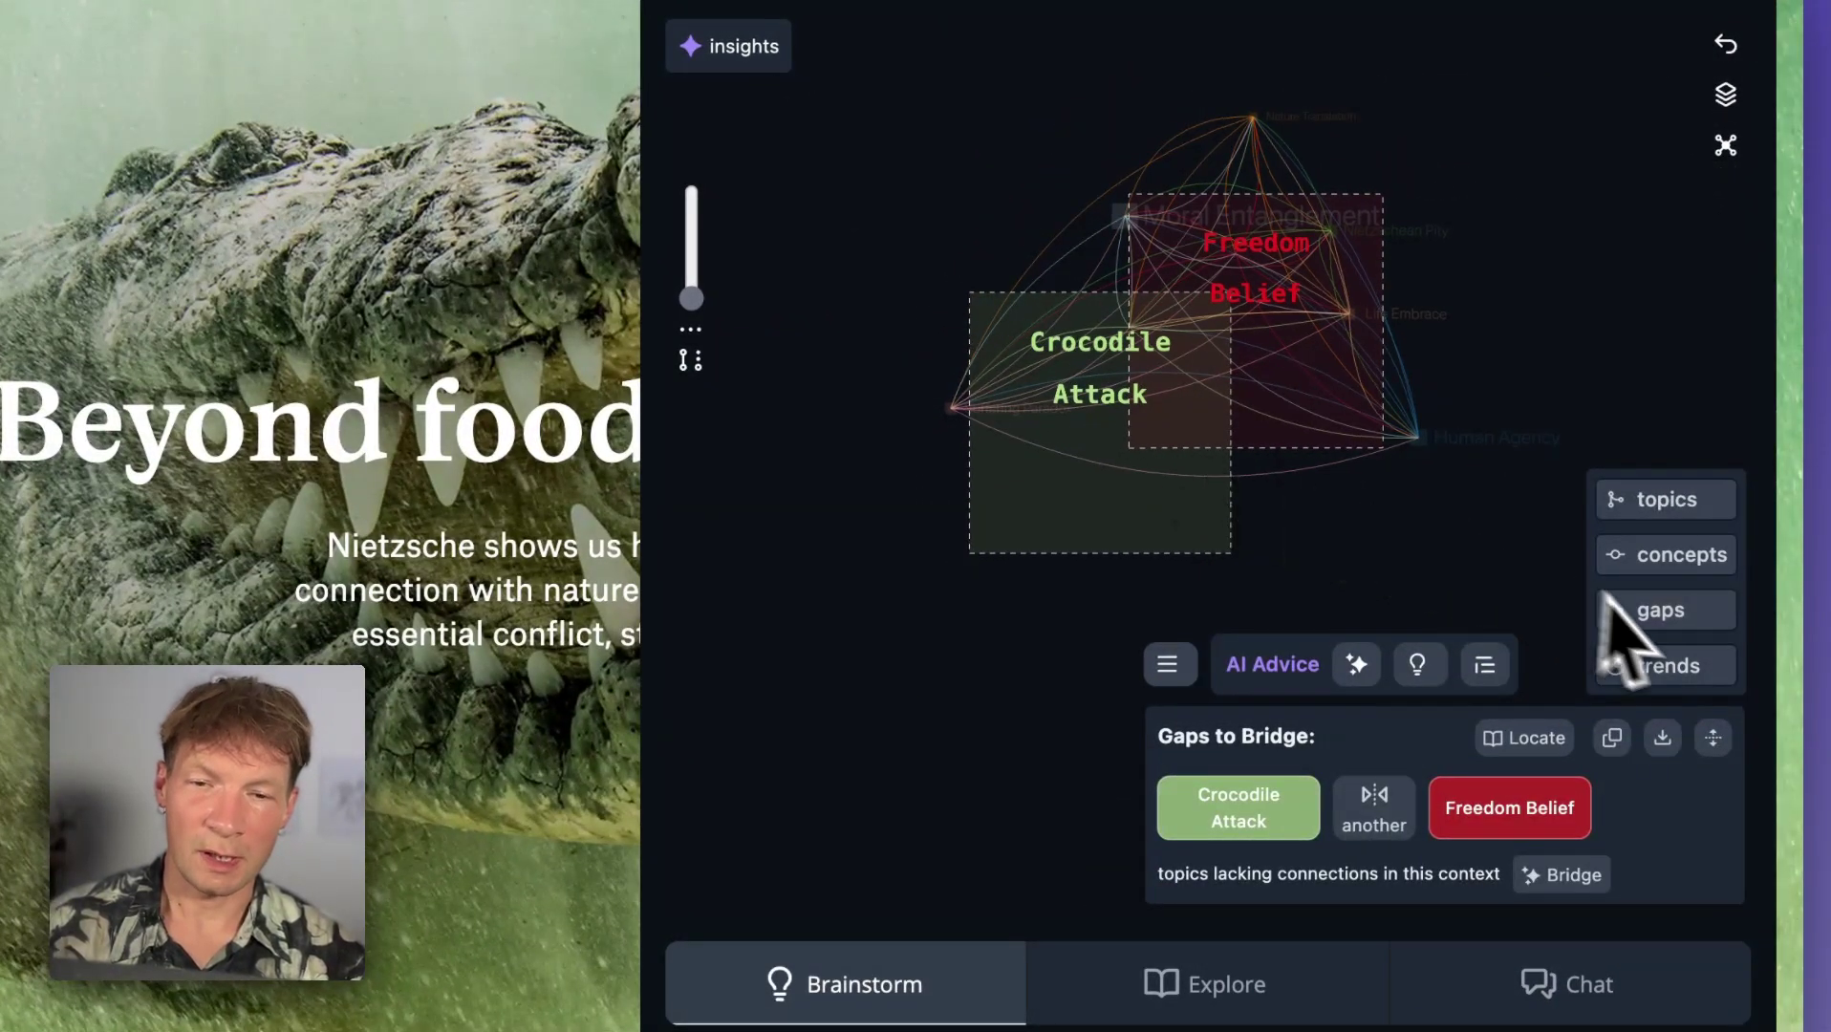
{"action": "left_click", "coordinate": [1661, 622]}
{"action": "left_click", "coordinate": [1671, 759]}
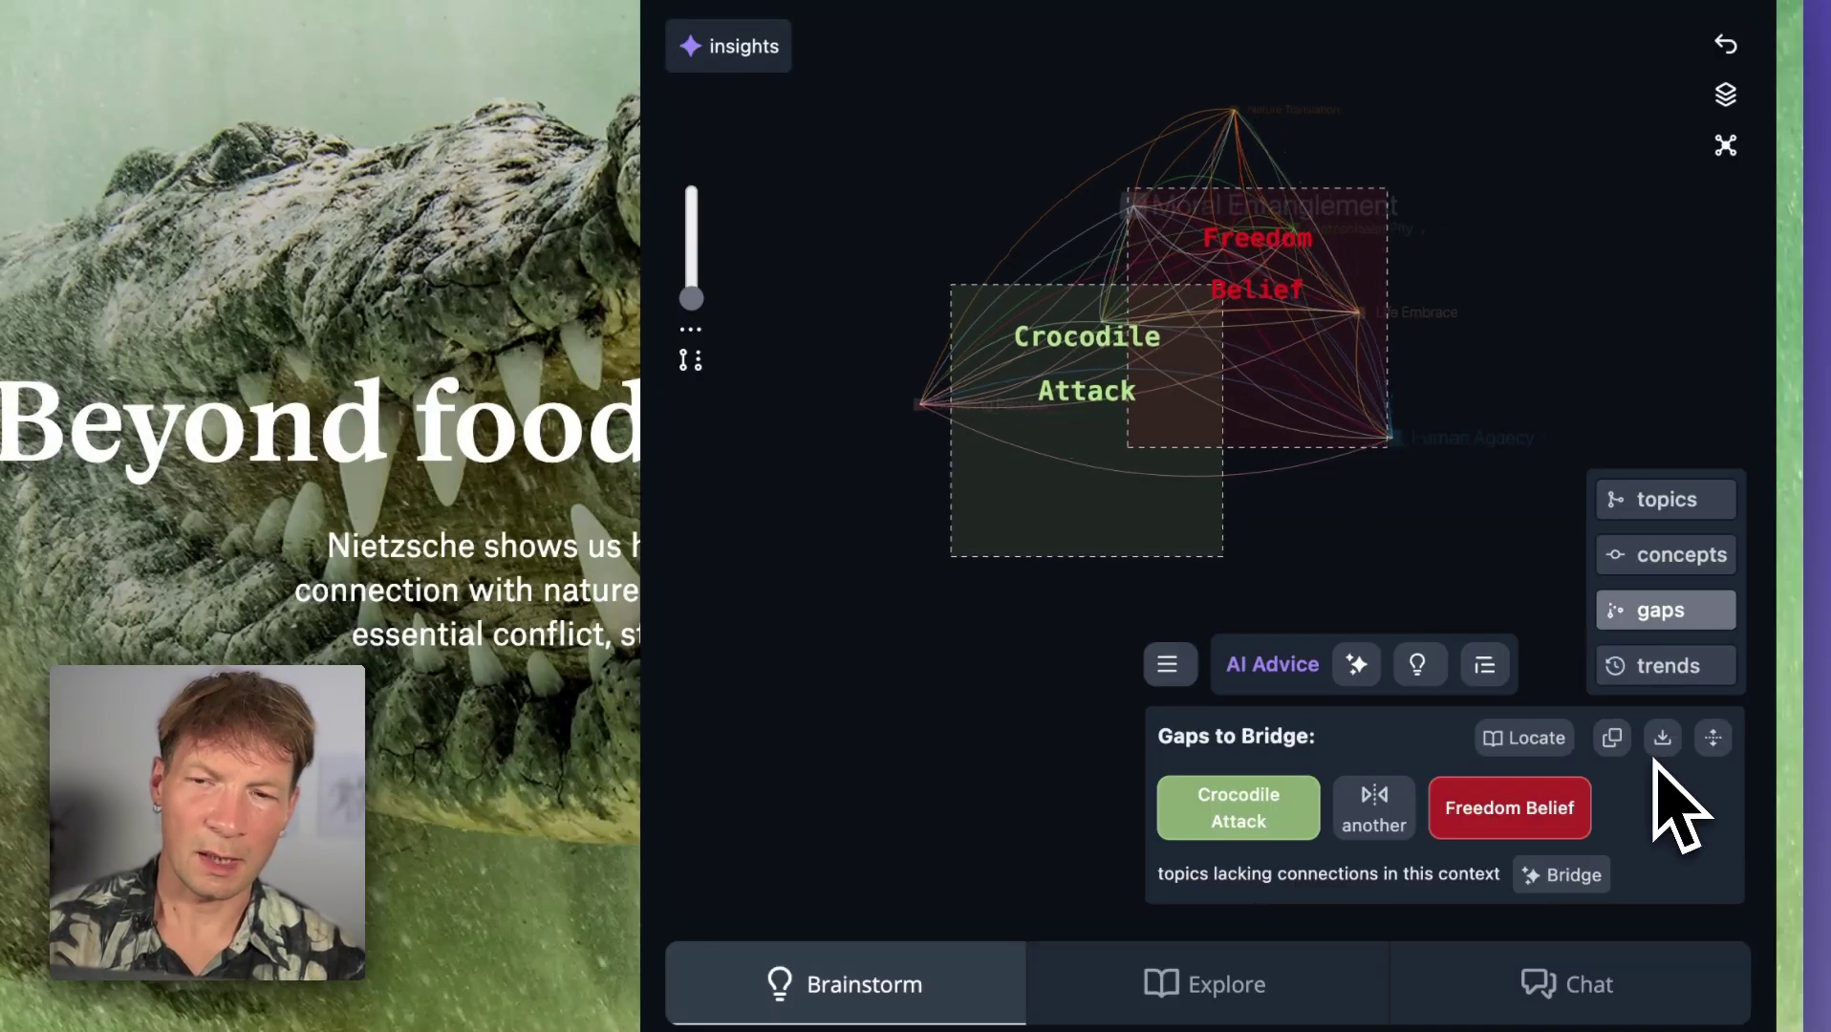
Switch to the gap between Nature Translation and Crocodile Attack, generate an AI question bridging it, and go down the article
{"action": "left_click", "coordinate": [1376, 818]}
{"action": "left_click", "coordinate": [1374, 818]}
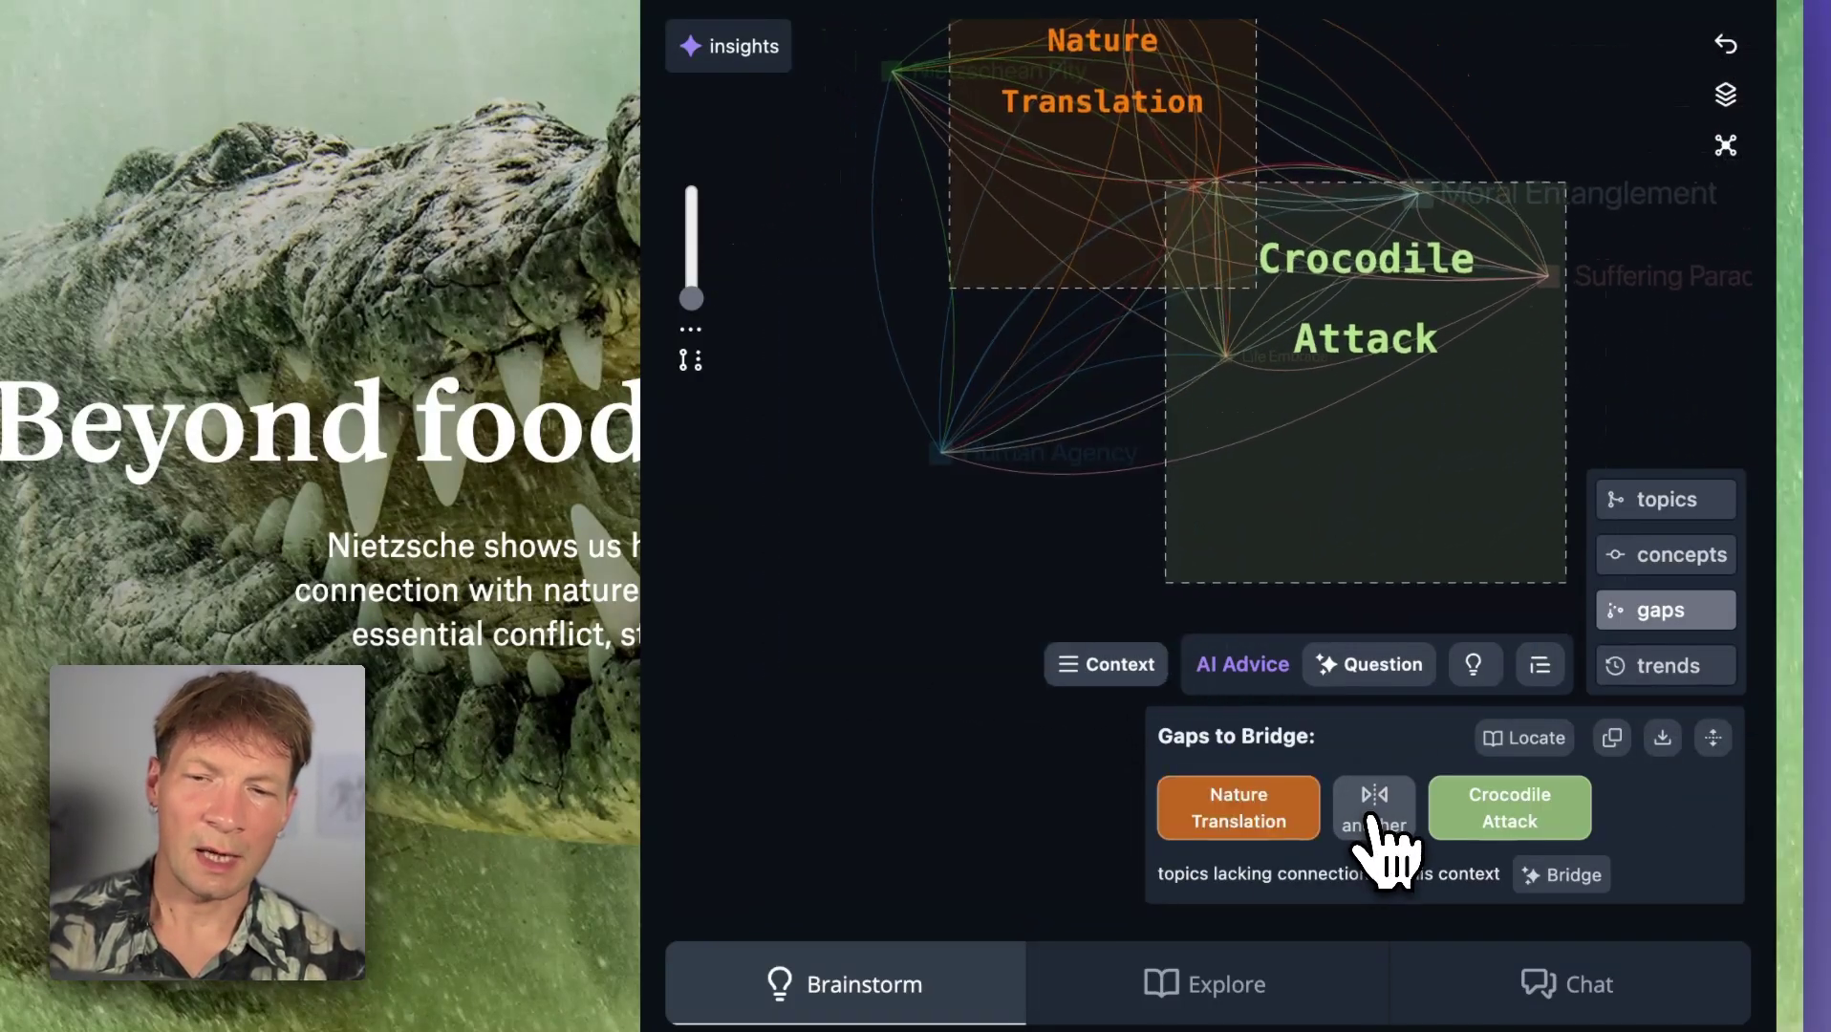
{"action": "left_click", "coordinate": [1368, 667]}
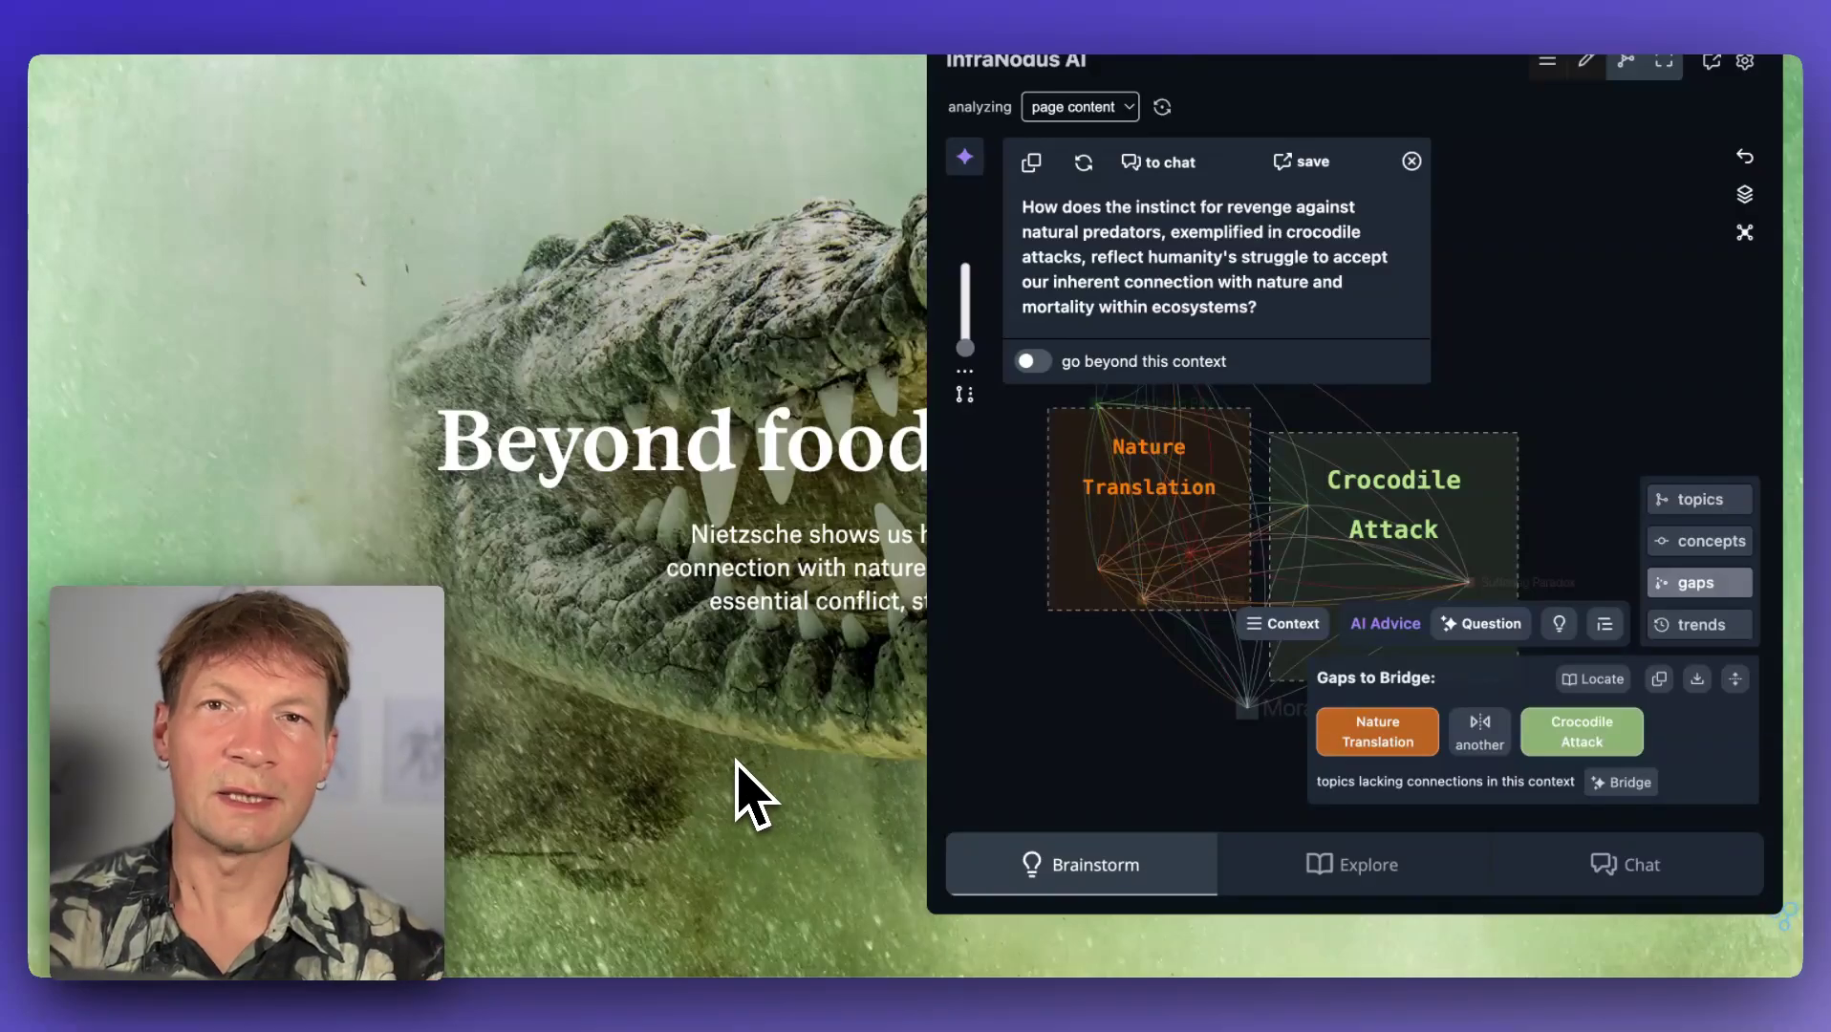
{"action": "scroll", "coordinate": [751, 793], "scroll_direction": "down", "scroll_amount": 20}
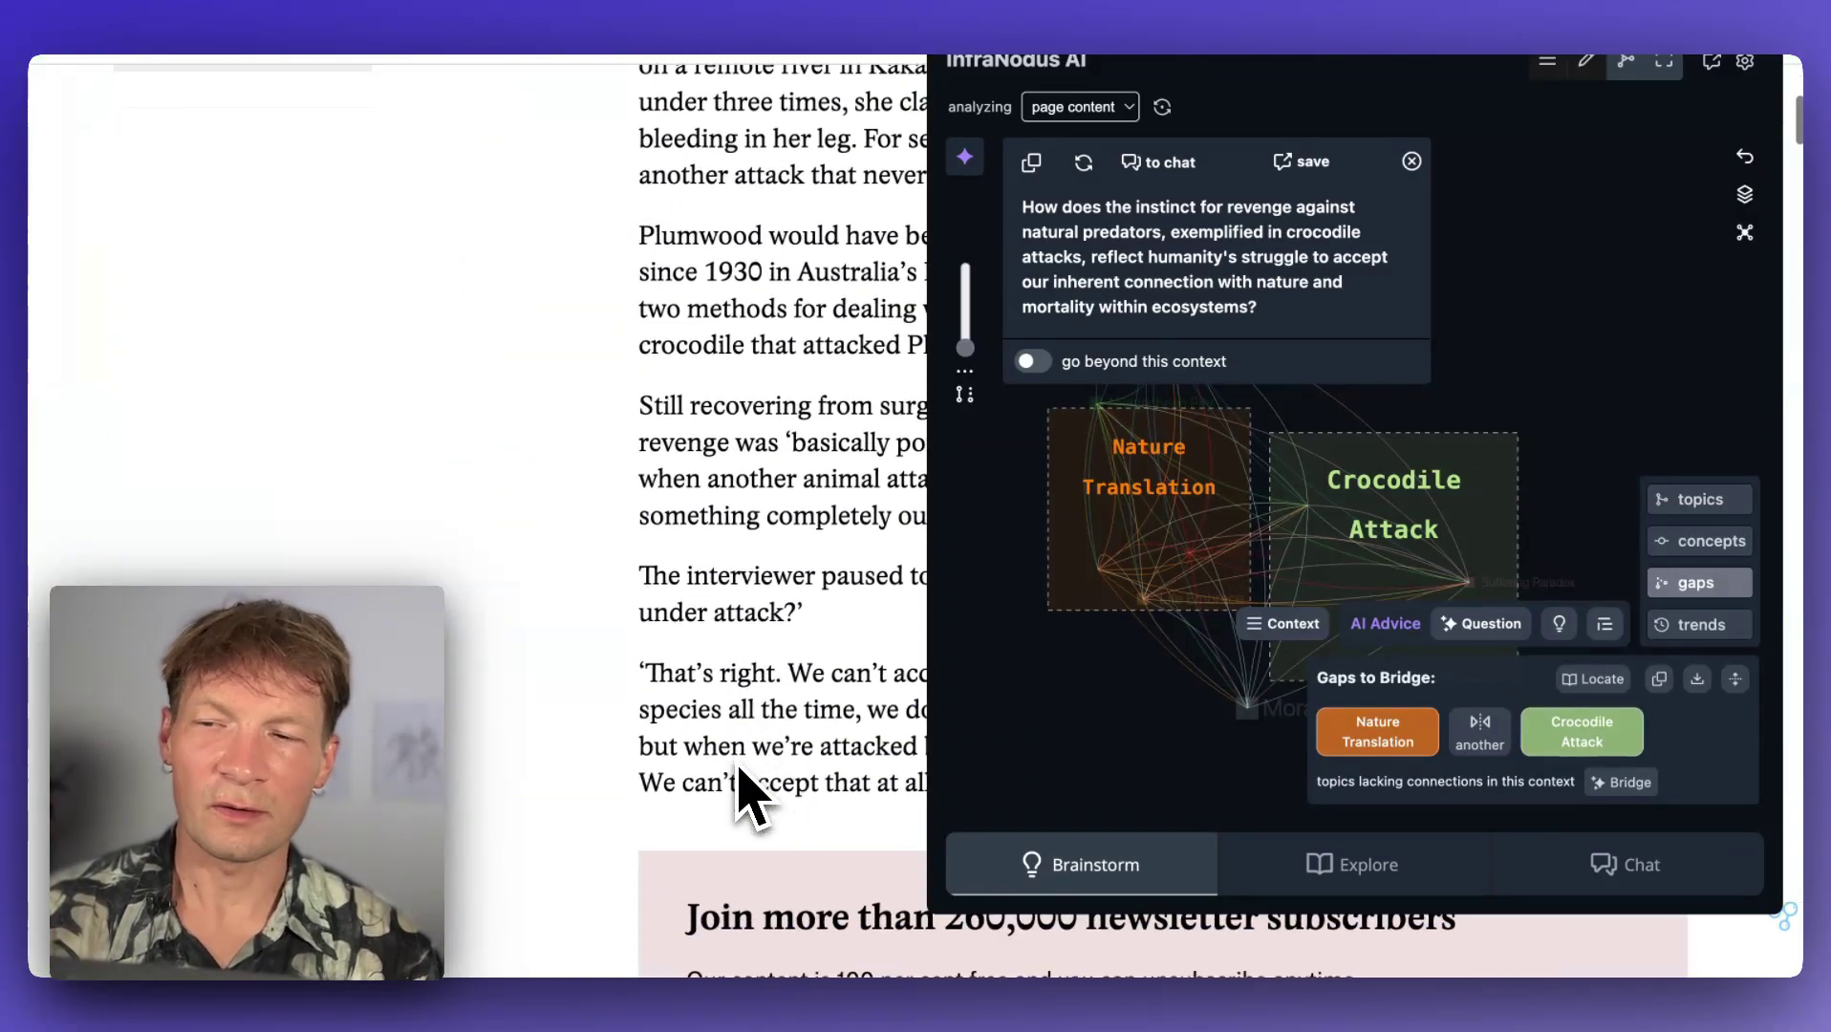
Dismiss the current question, generate another AI question bridging Nature Translation and Crocodile Attack, and close it after reading
{"action": "scroll", "coordinate": [750, 794], "scroll_direction": "down", "scroll_amount": 10}
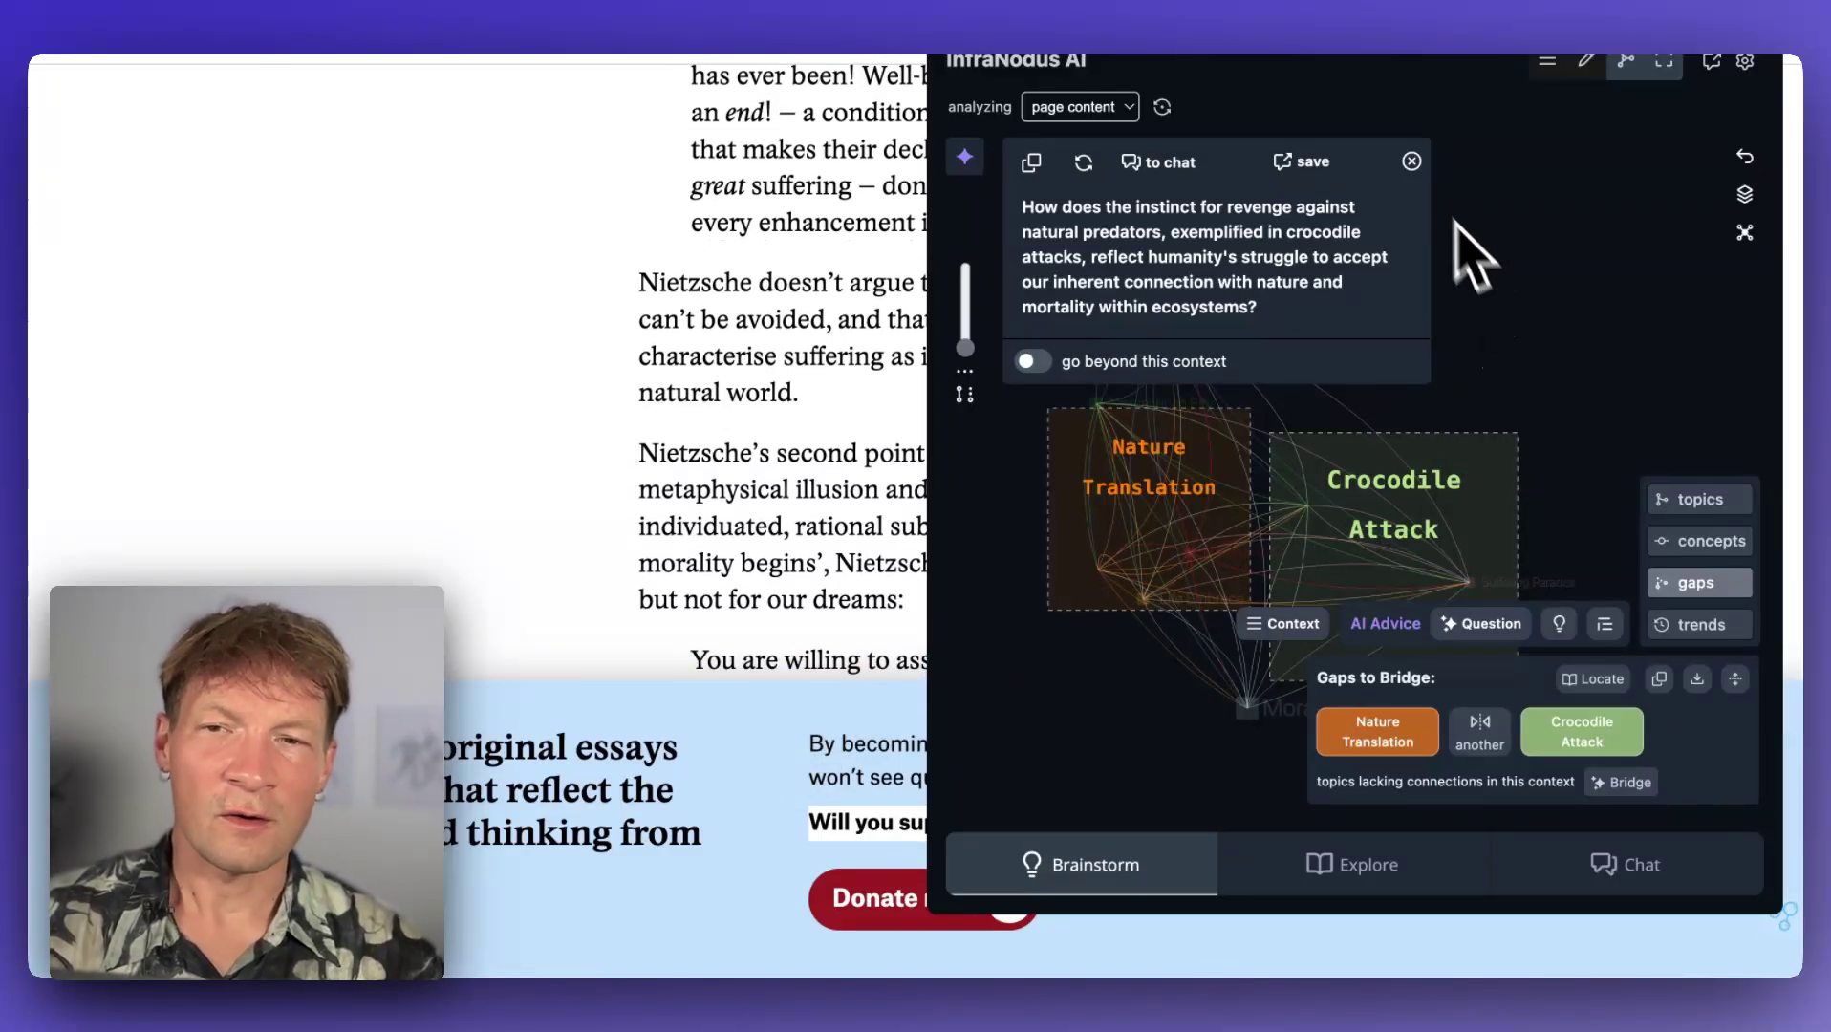
{"action": "left_click", "coordinate": [1412, 161]}
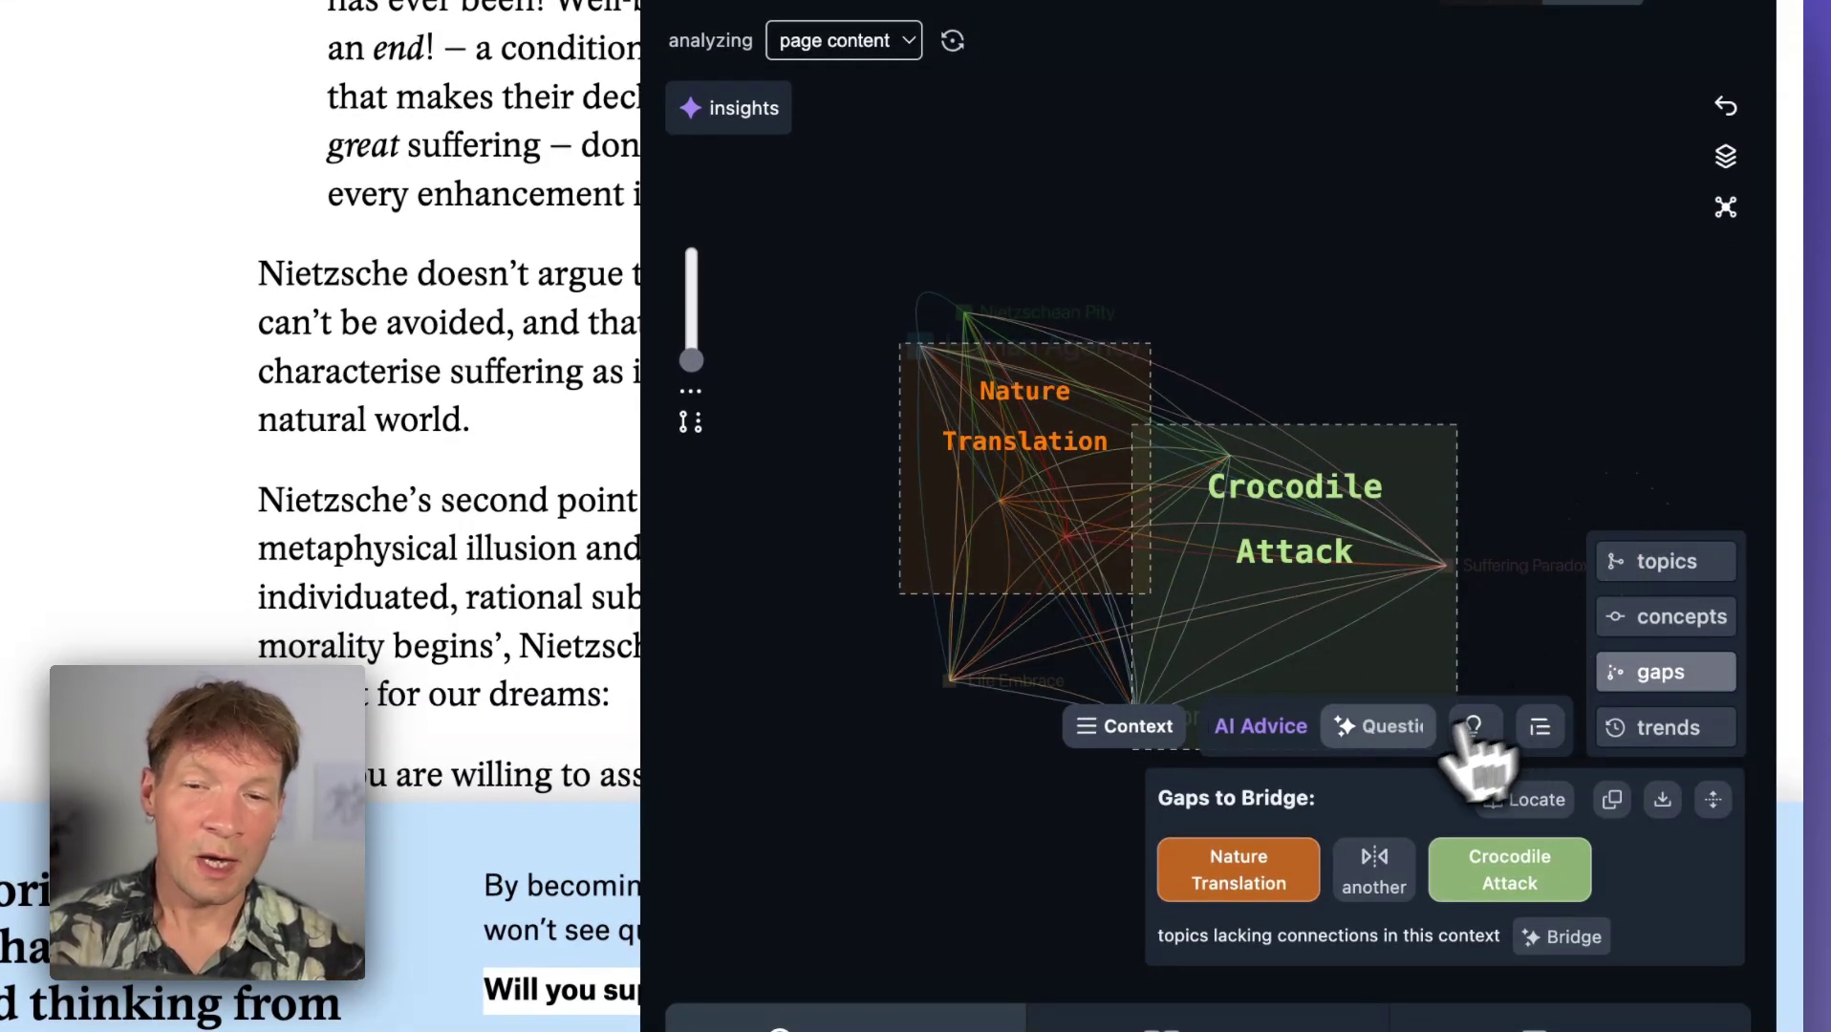
{"action": "left_click", "coordinate": [1357, 738]}
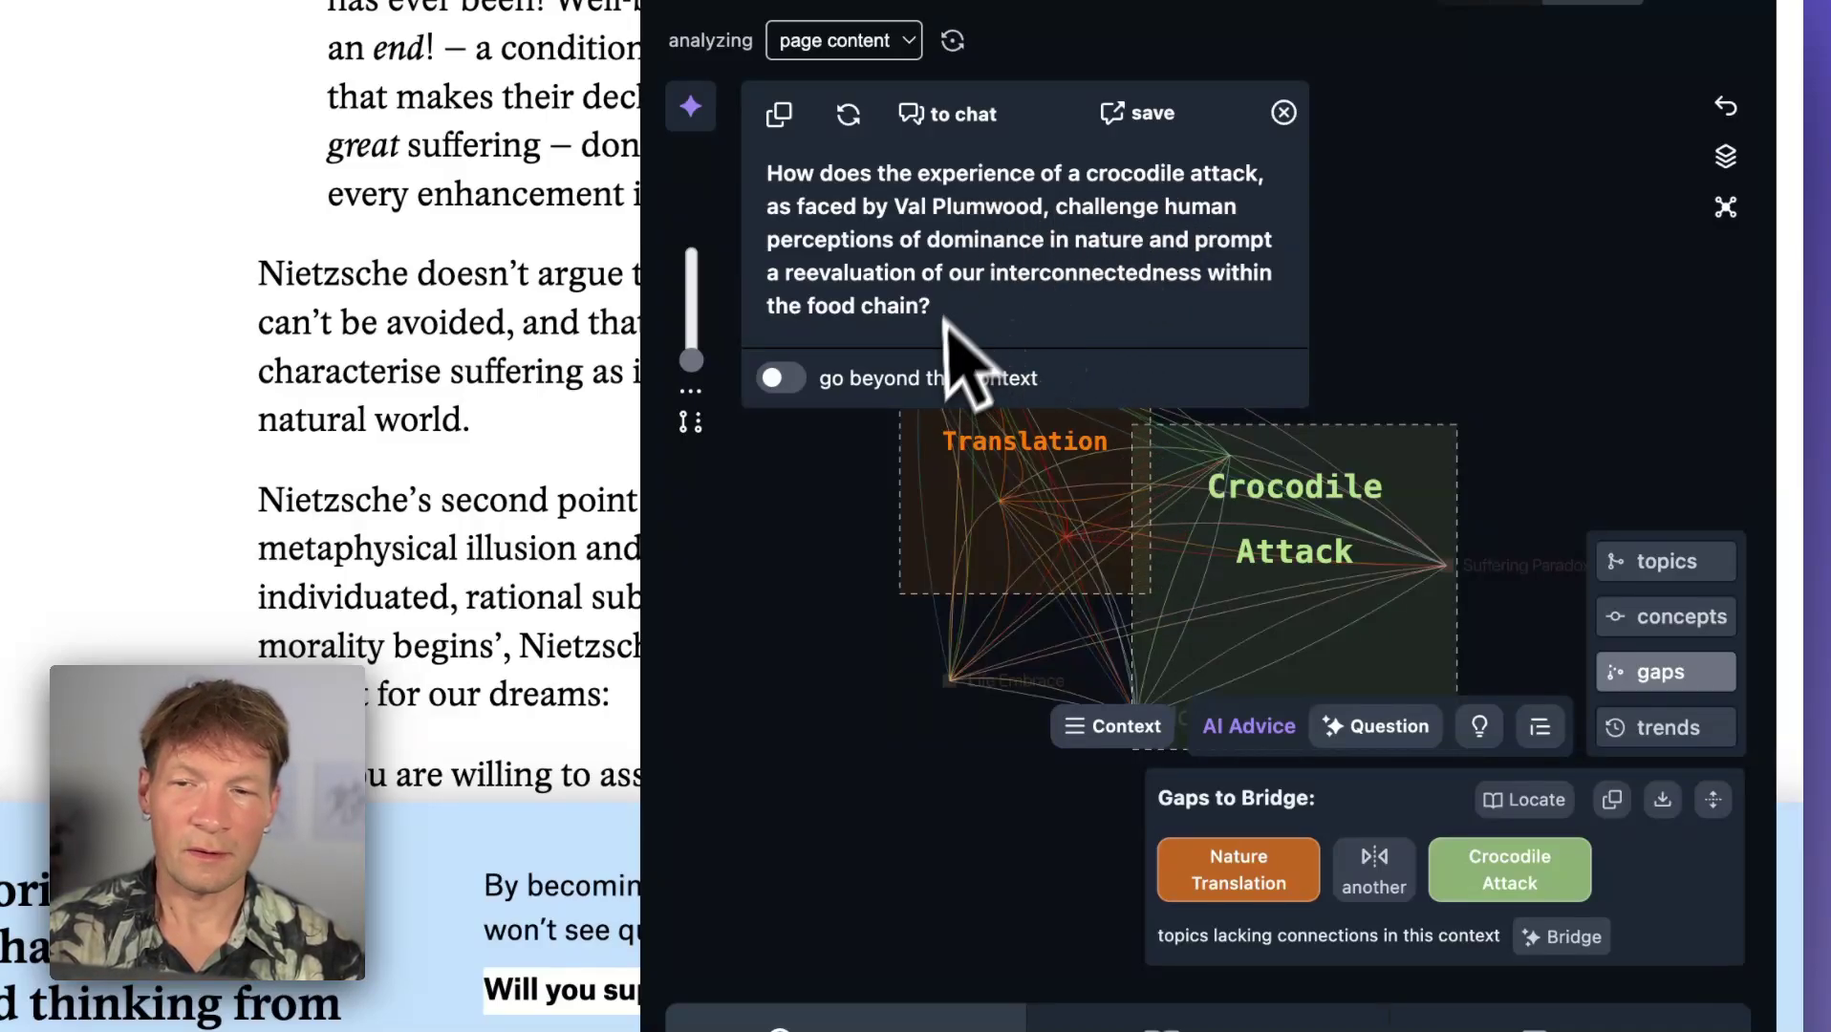
{"action": "left_click", "coordinate": [1283, 111]}
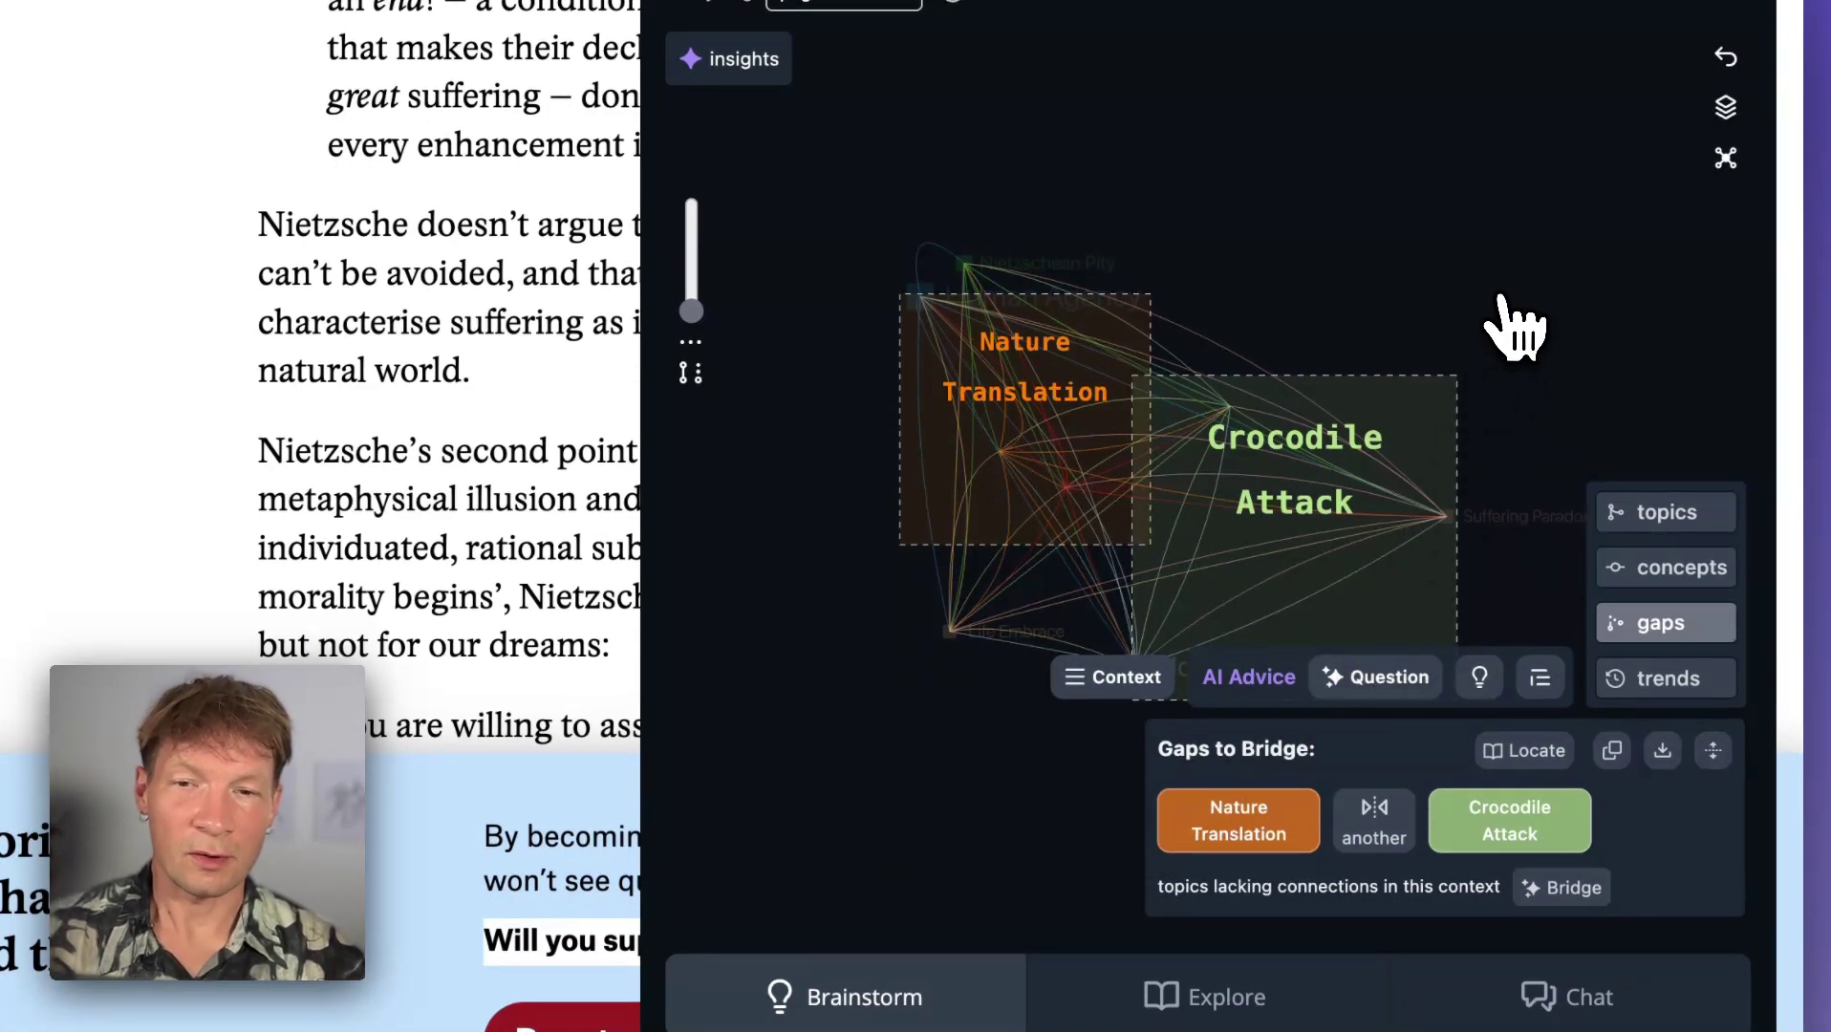
{"action": "left_click", "coordinate": [1727, 148]}
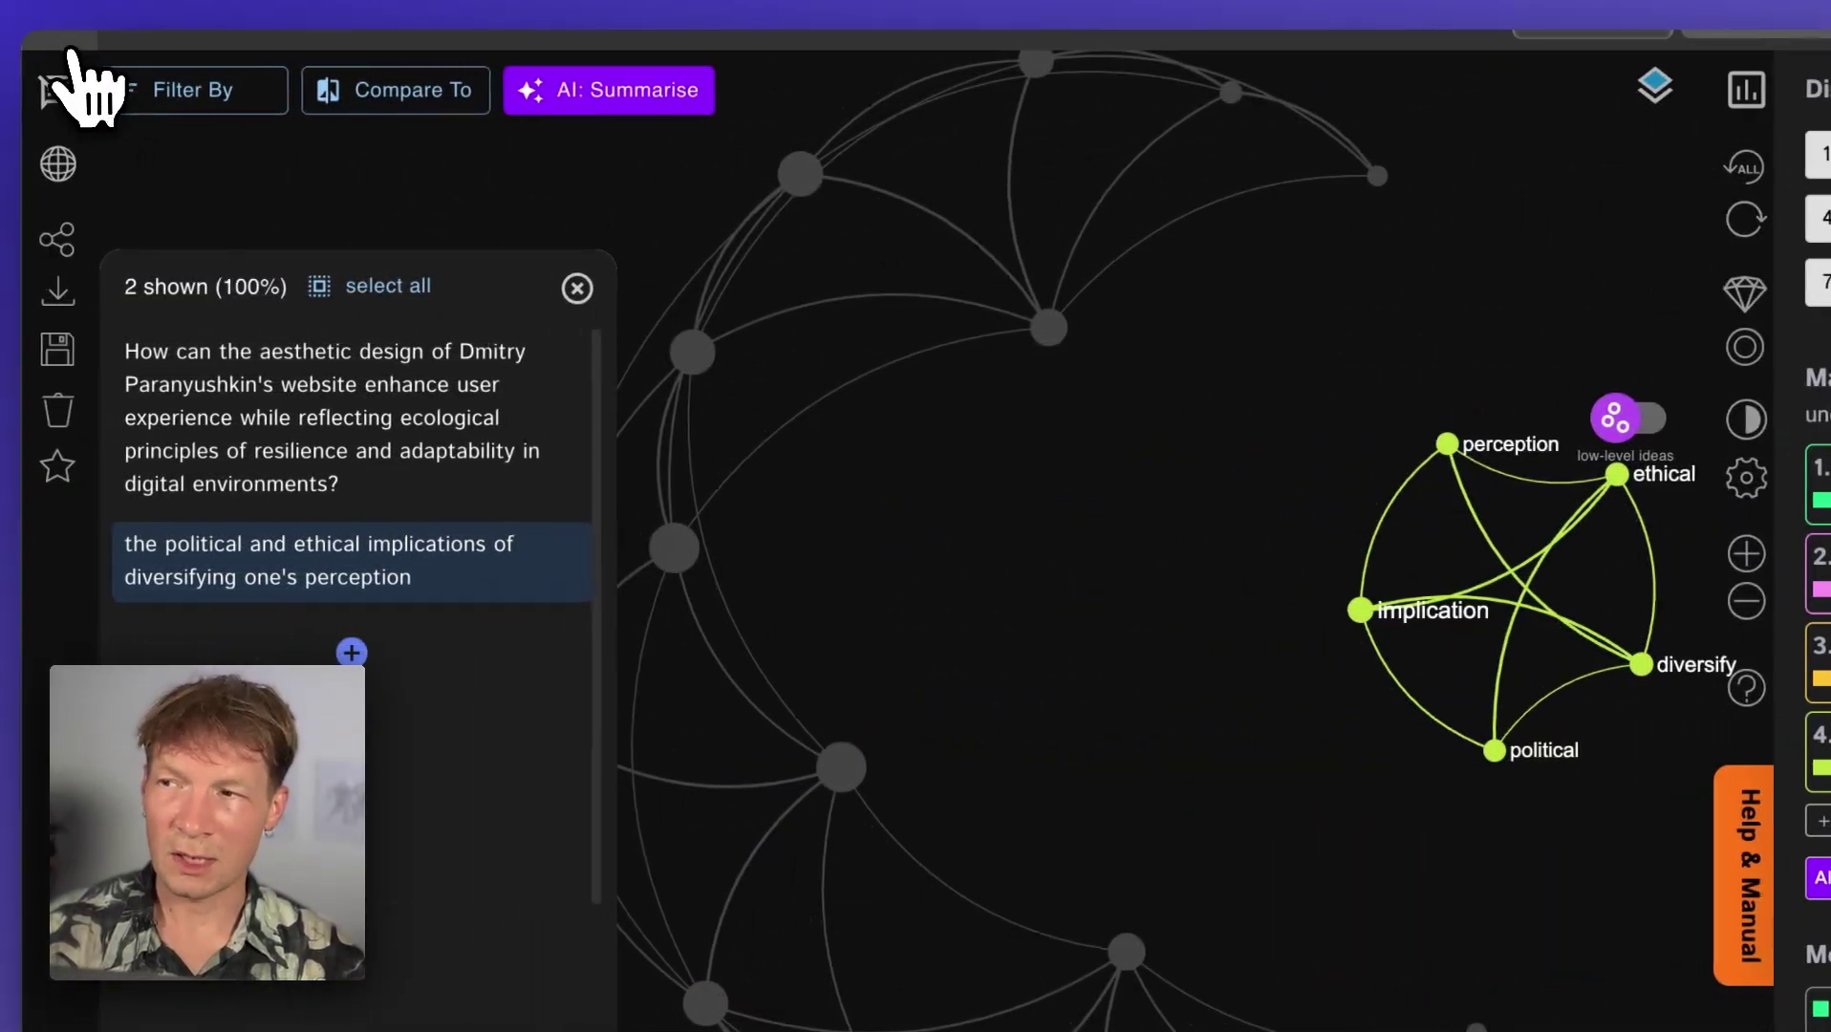
Switch to the InfraNodus web app, view its apps overview and the sources for brainstorming ideas and topics, and close the dialog
{"action": "left_click", "coordinate": [81, 56]}
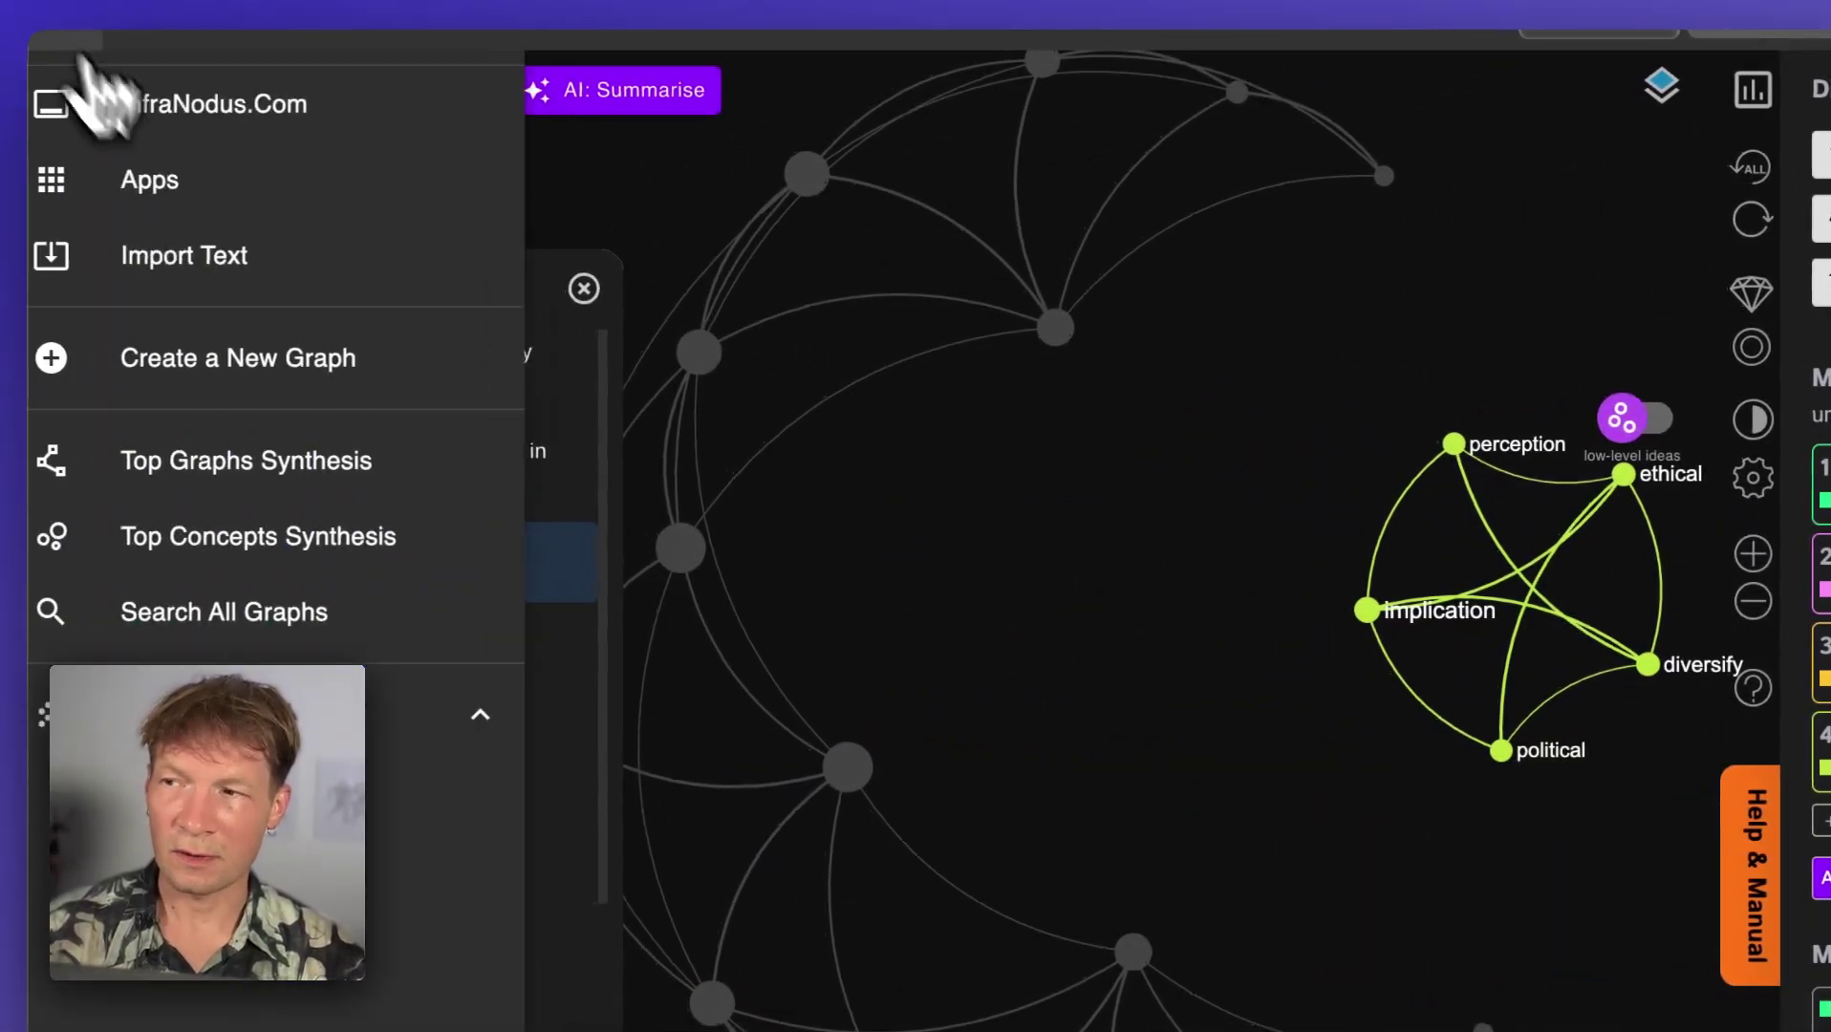
{"action": "left_click", "coordinate": [182, 180]}
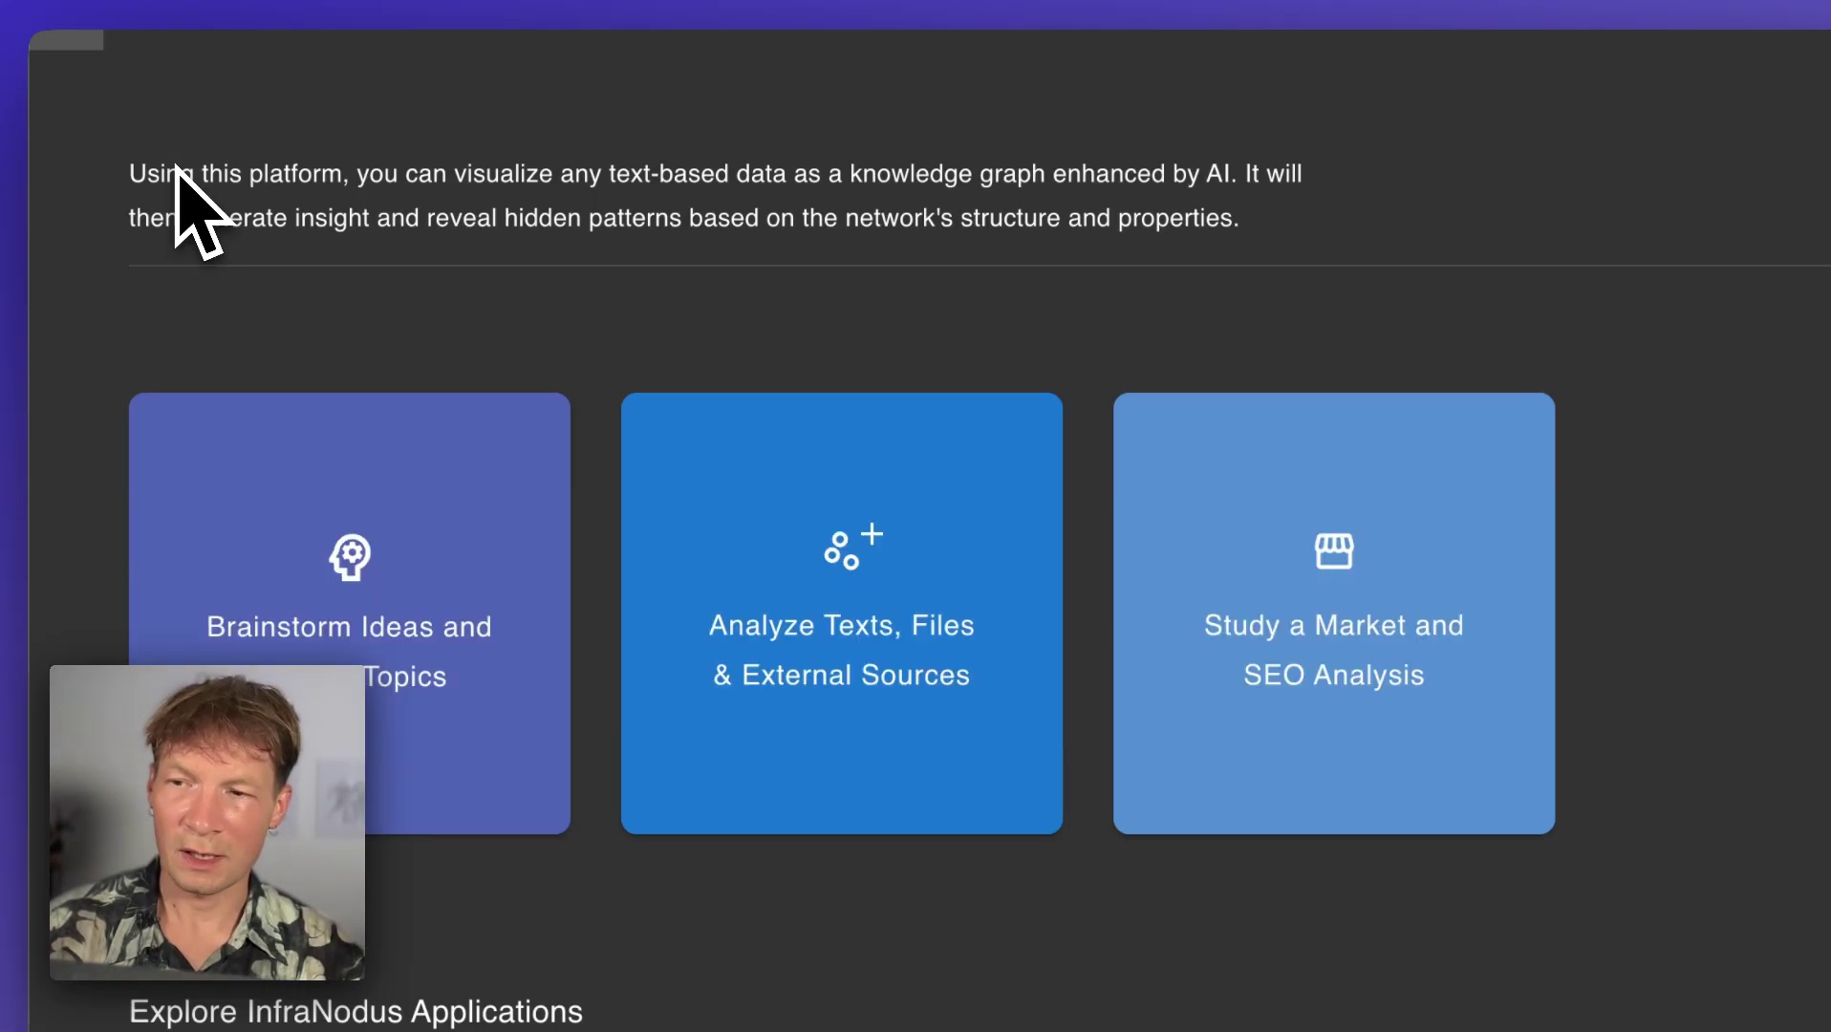
{"action": "left_click", "coordinate": [428, 615]}
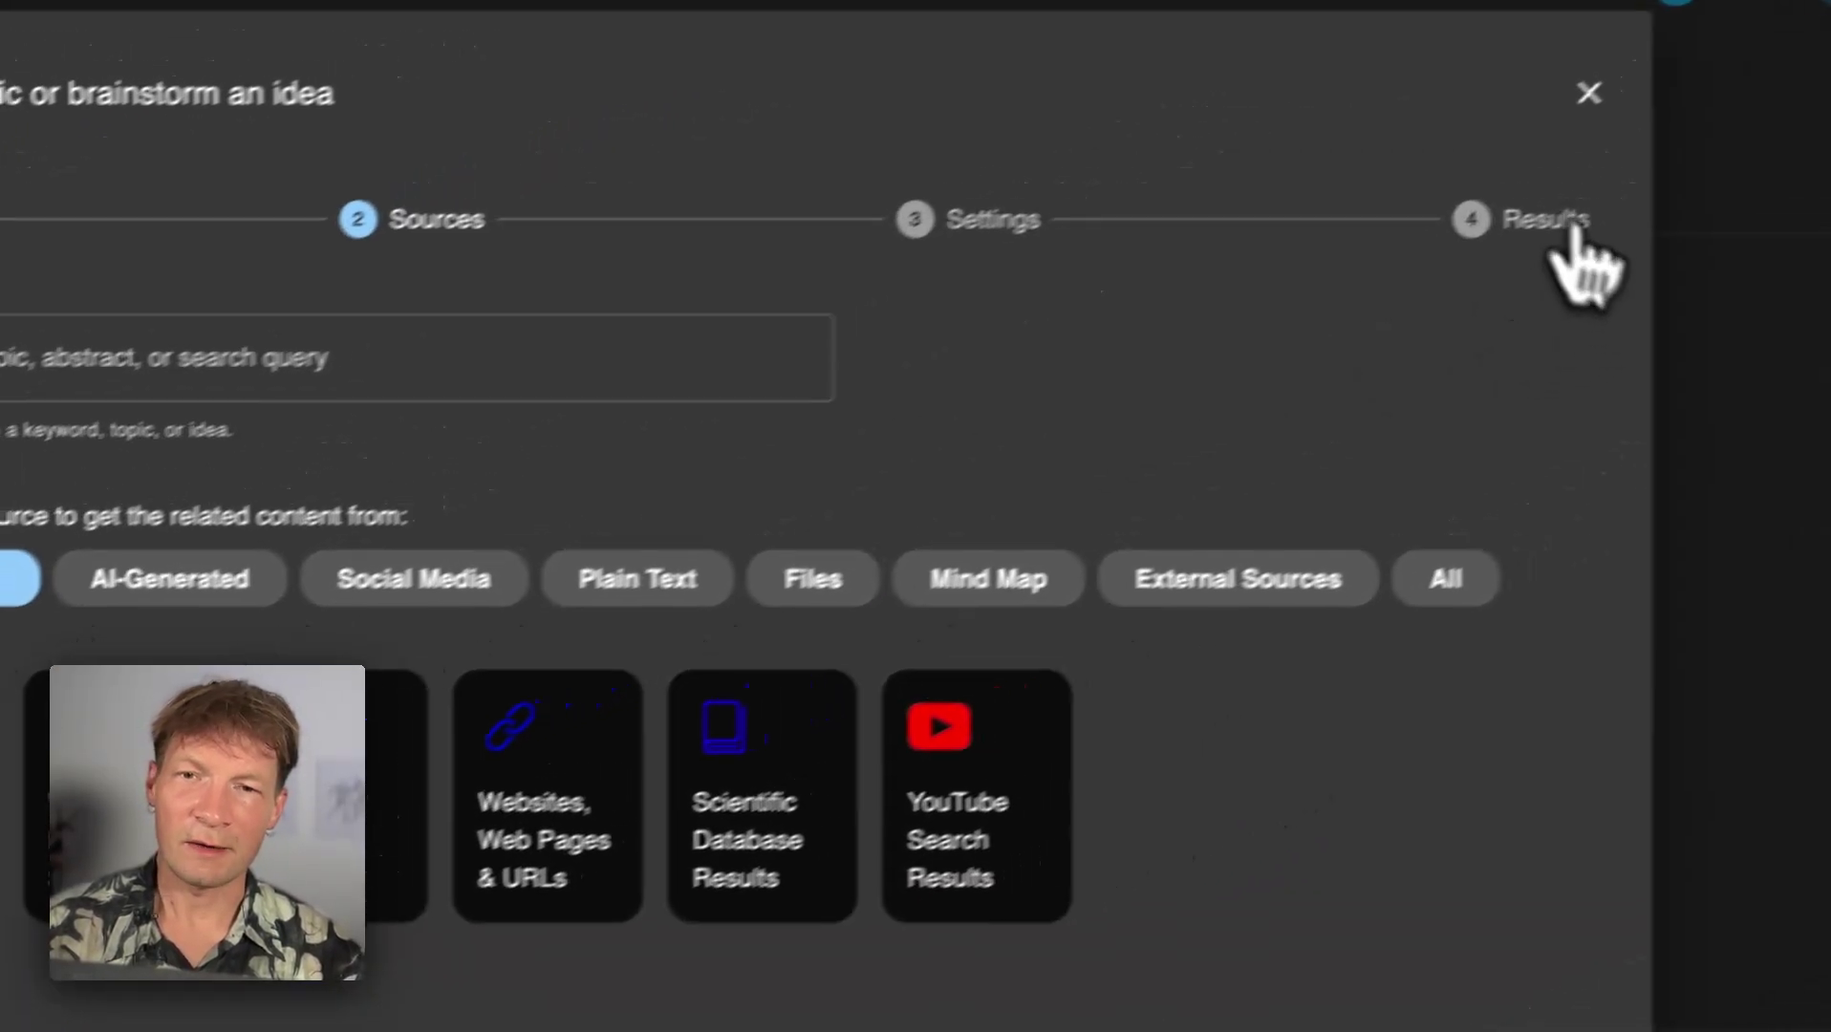
{"action": "left_click", "coordinate": [1521, 151]}
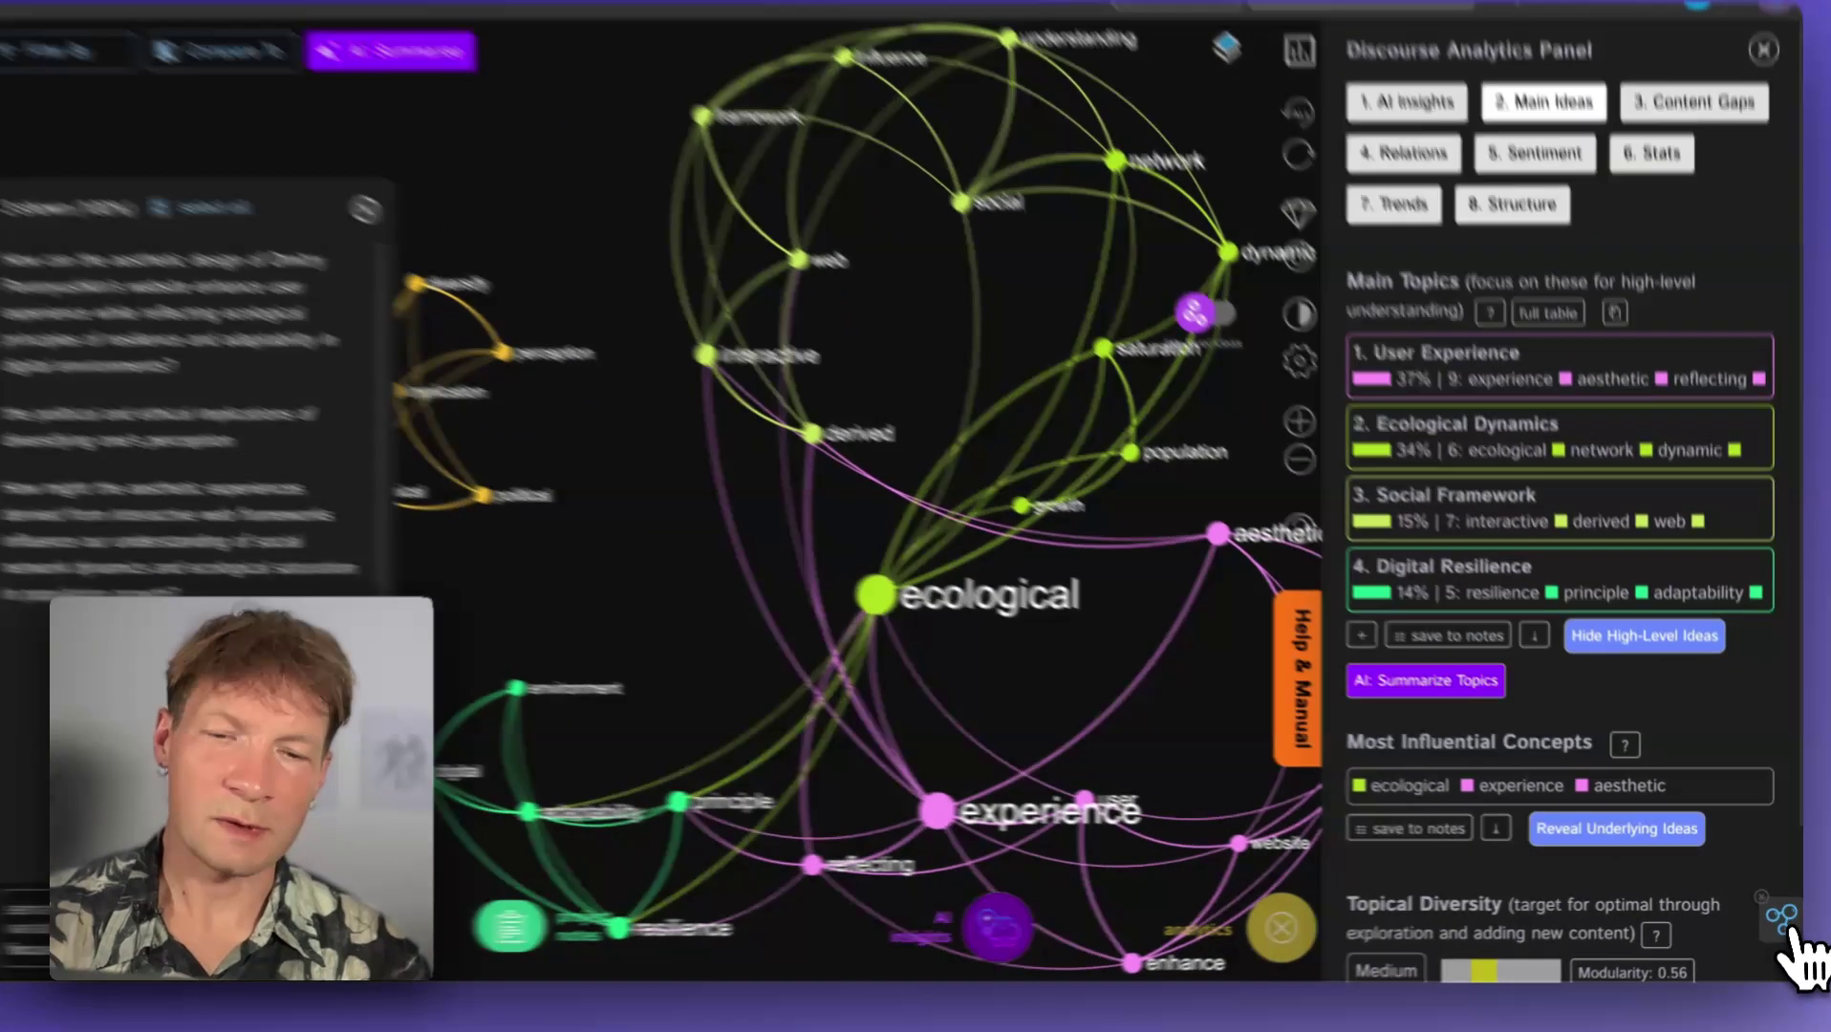
Open the InfraNodus AI extension over the saved knowledge graph to explore the main topics of its page
{"action": "left_click", "coordinate": [1782, 918]}
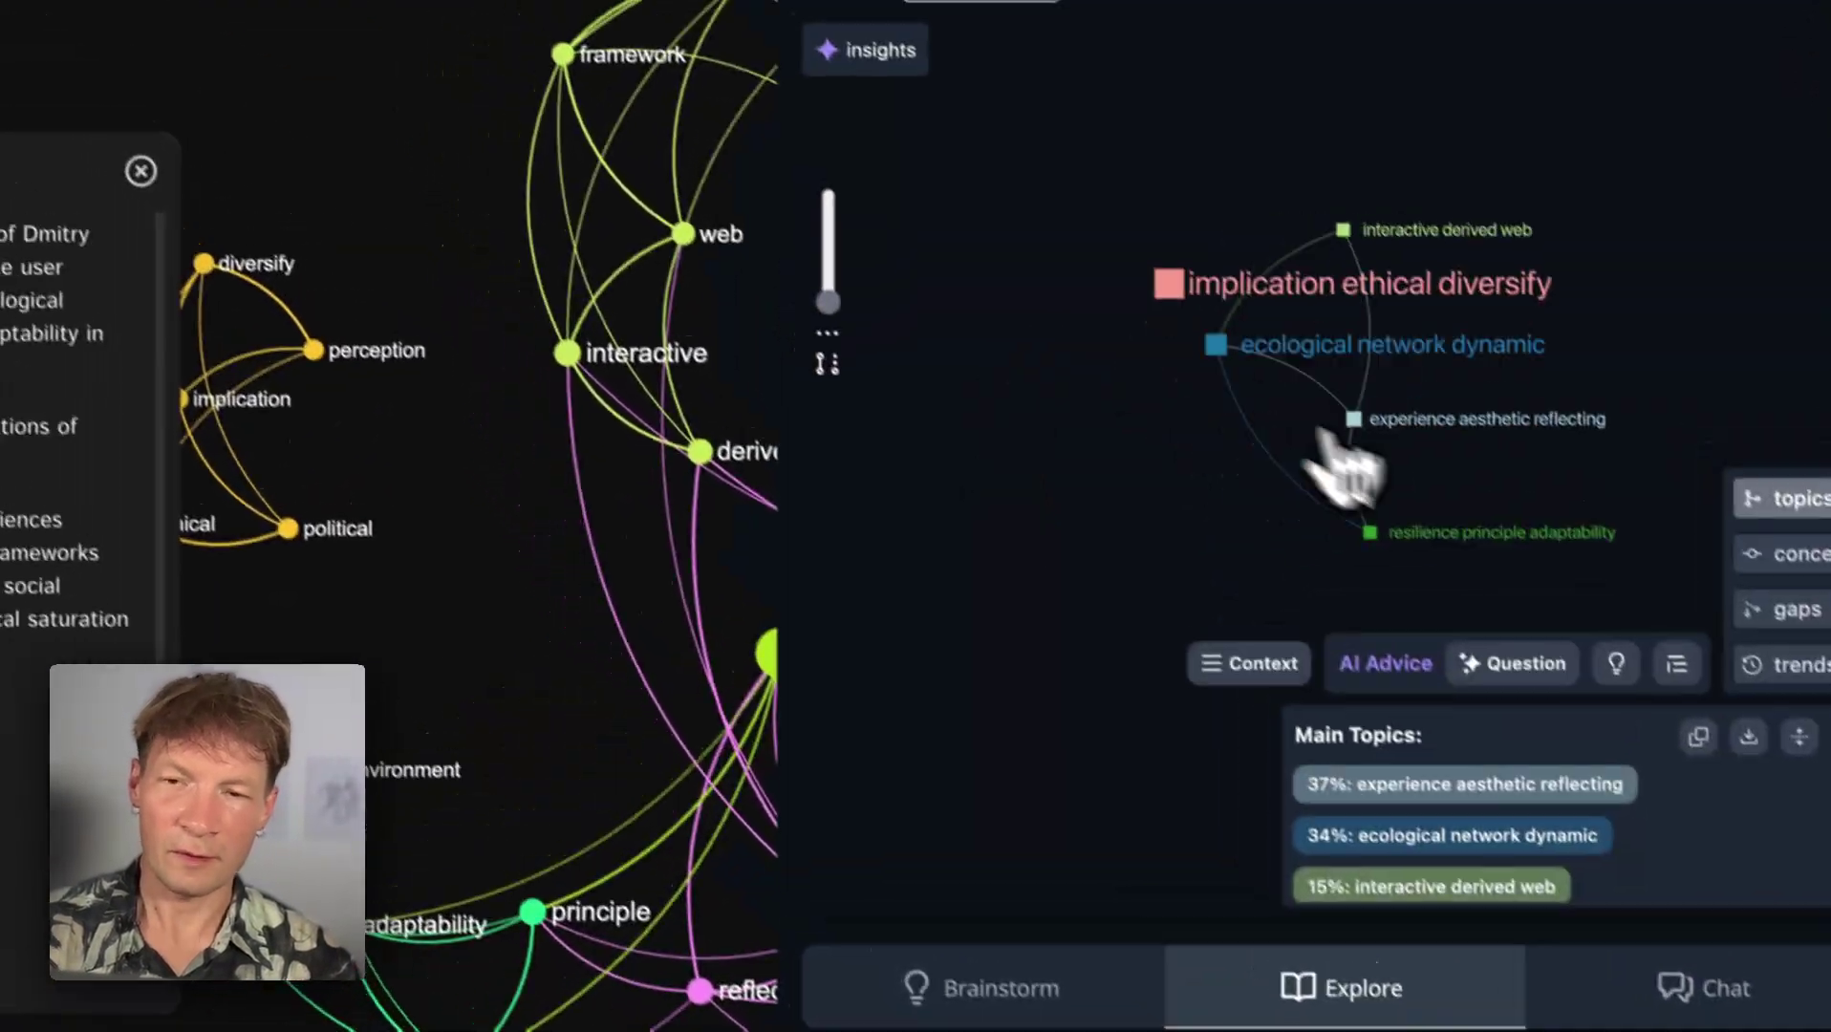